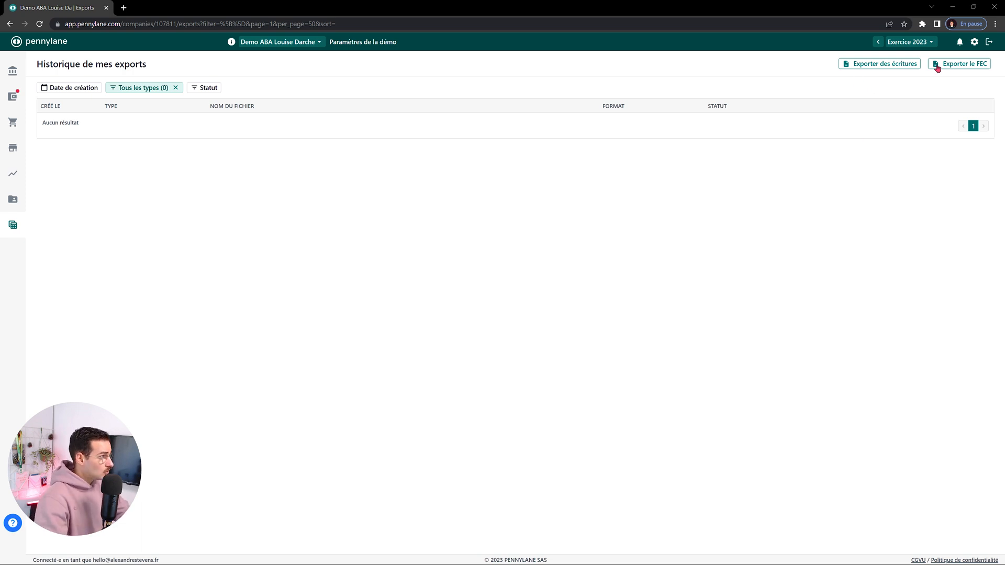
Step: Open the company's Connectivité settings and show the Partage de données section for third-party tools
{"action": "left_click", "coordinate": [974, 43]}
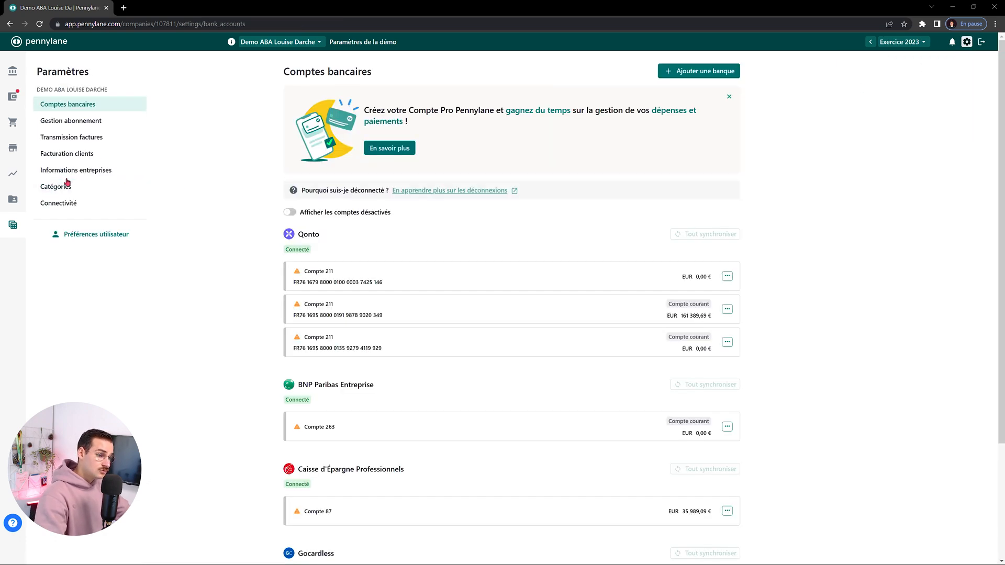
{"action": "left_click", "coordinate": [55, 206]}
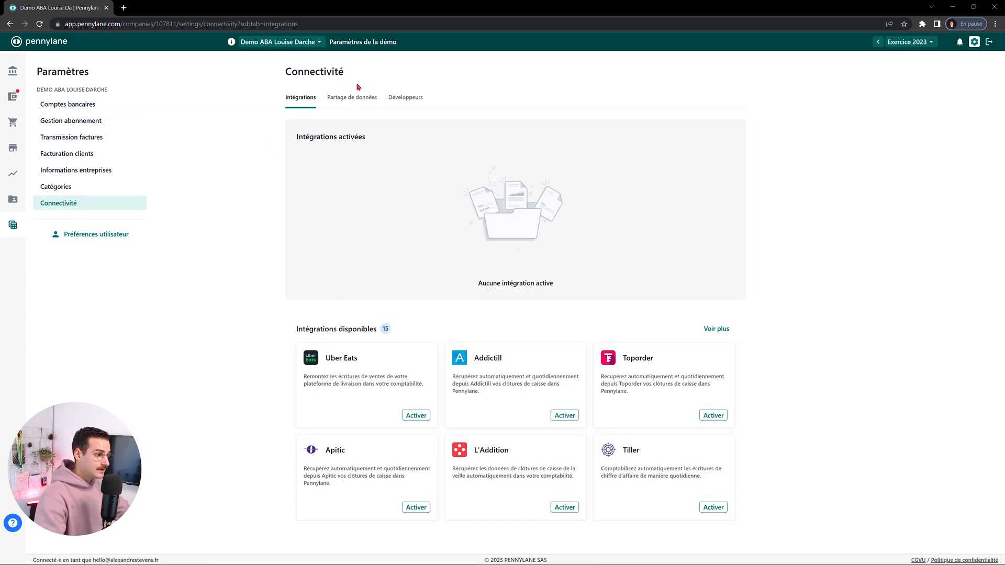
{"action": "left_click", "coordinate": [347, 99]}
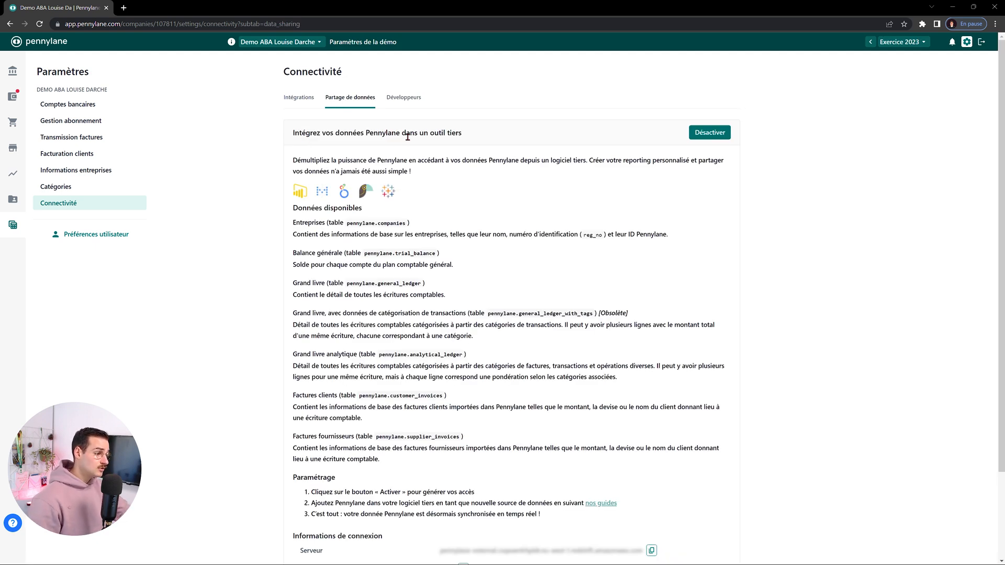
{"action": "left_click_drag", "start_coordinate": [416, 134], "coordinate": [474, 137]}
{"action": "left_click", "coordinate": [285, 187]}
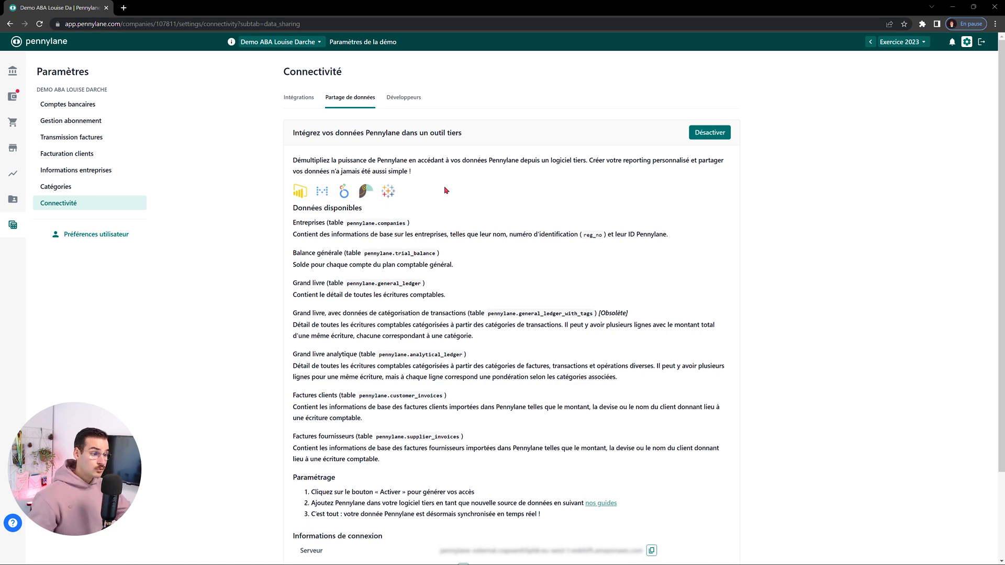
Step: Read through the list of available Pennylane tables, including companies, customer invoices and supplier invoices
{"action": "scroll", "coordinate": [450, 199], "scroll_direction": "down", "scroll_amount": 3}
{"action": "scroll", "coordinate": [493, 207], "scroll_direction": "up", "scroll_amount": 2}
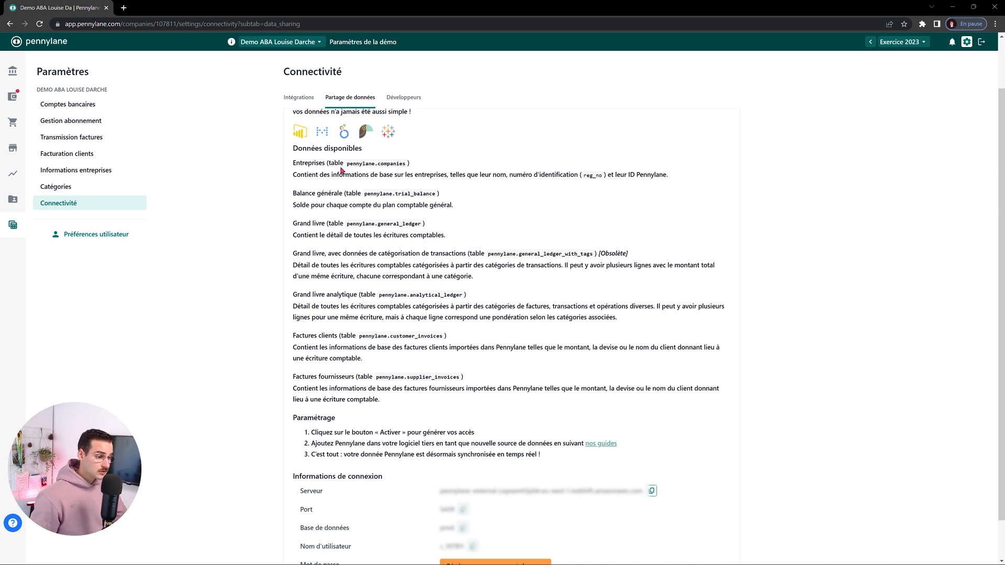
{"action": "left_click_drag", "start_coordinate": [346, 164], "coordinate": [408, 165]}
{"action": "left_click", "coordinate": [404, 170]}
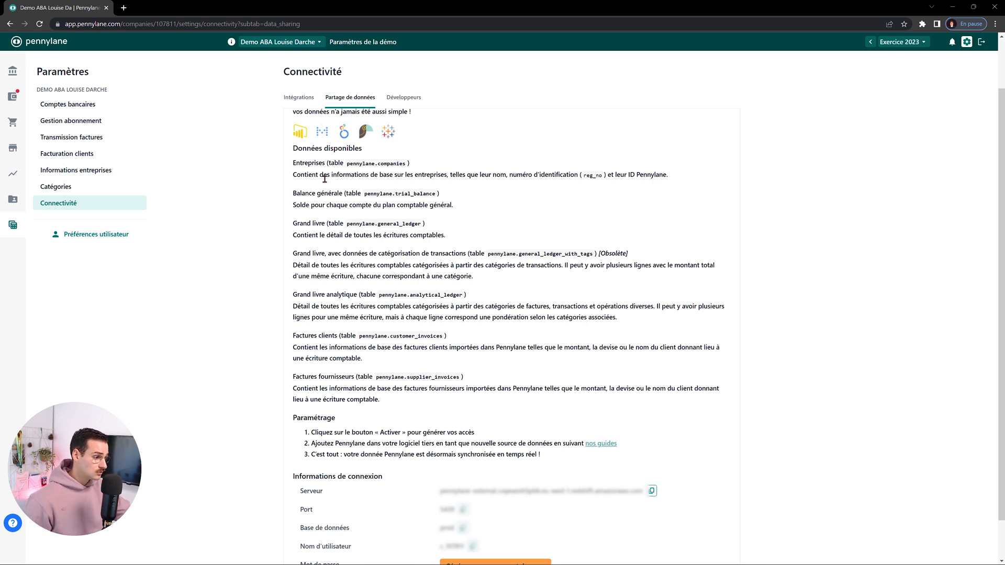
{"action": "scroll", "coordinate": [362, 220], "scroll_direction": "down", "scroll_amount": 1}
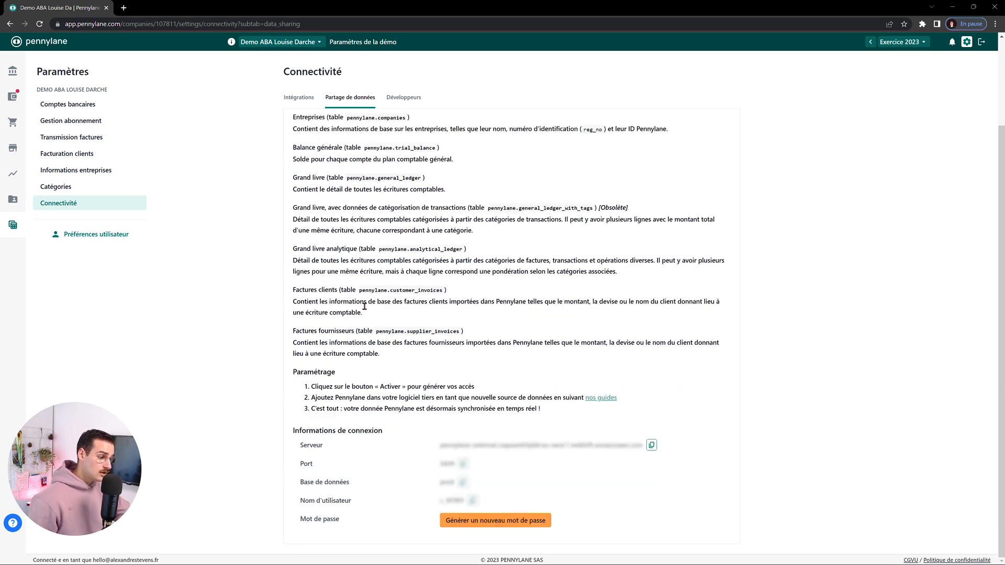
{"action": "left_click_drag", "start_coordinate": [320, 291], "coordinate": [341, 292]}
{"action": "left_click_drag", "start_coordinate": [309, 331], "coordinate": [351, 331]}
{"action": "left_click", "coordinate": [366, 331]}
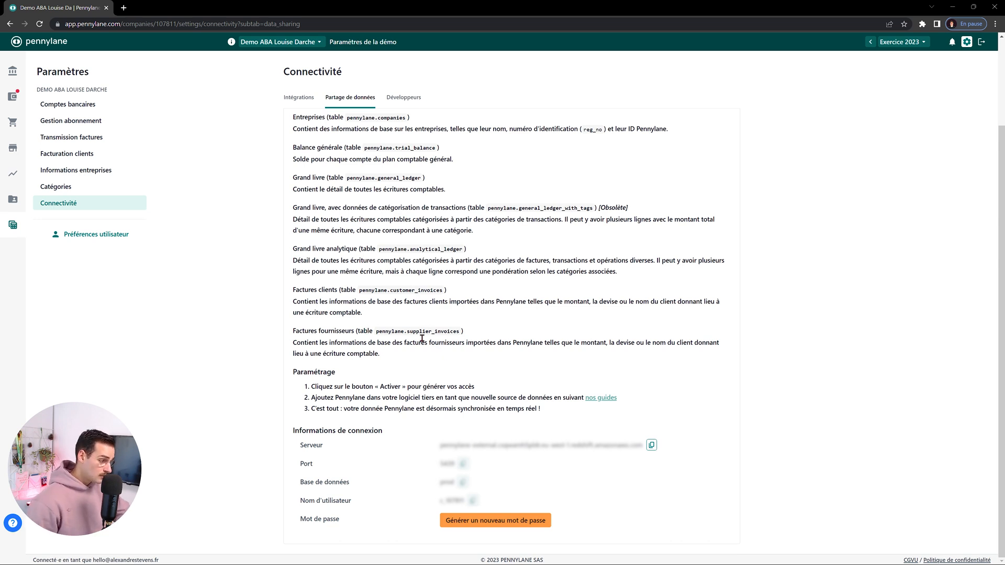
Step: Review the Informations de connexion fields and generate a new password for the database access
{"action": "left_click_drag", "start_coordinate": [296, 428], "coordinate": [390, 432]}
{"action": "left_click_drag", "start_coordinate": [300, 446], "coordinate": [361, 481]}
{"action": "left_click_drag", "start_coordinate": [301, 501], "coordinate": [352, 501]}
{"action": "left_click_drag", "start_coordinate": [302, 522], "coordinate": [351, 524]}
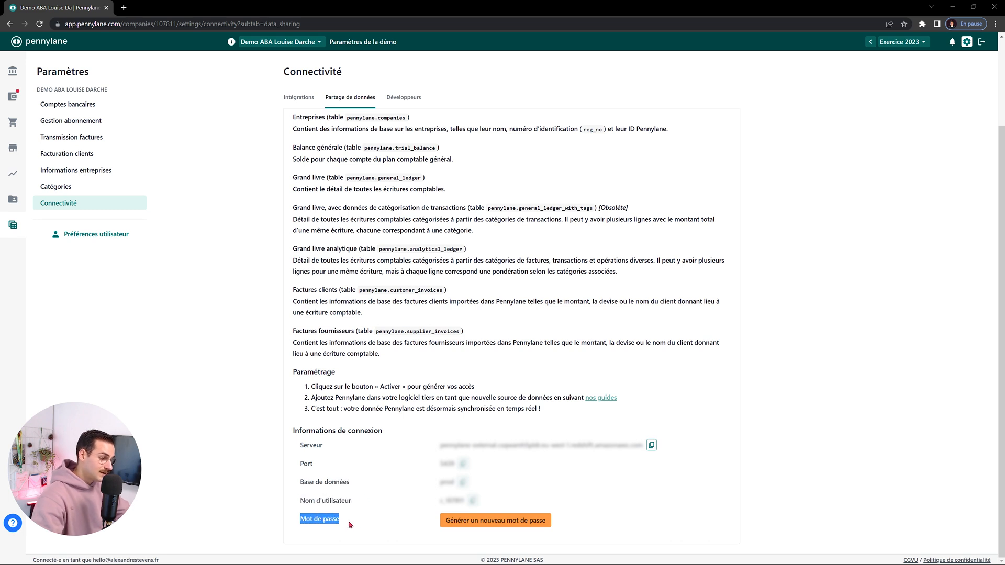
{"action": "left_click", "coordinate": [350, 524]}
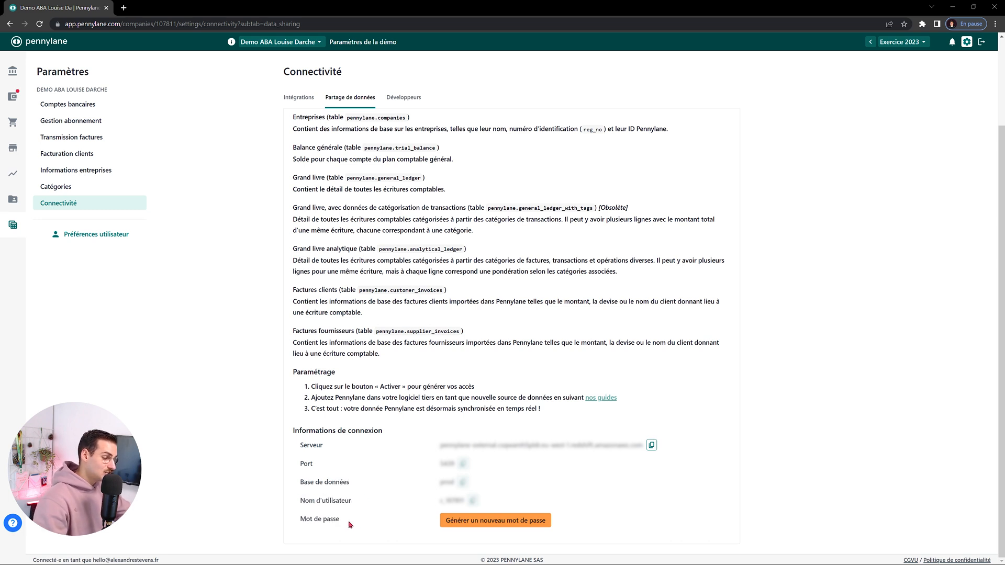
{"action": "left_click", "coordinate": [455, 526]}
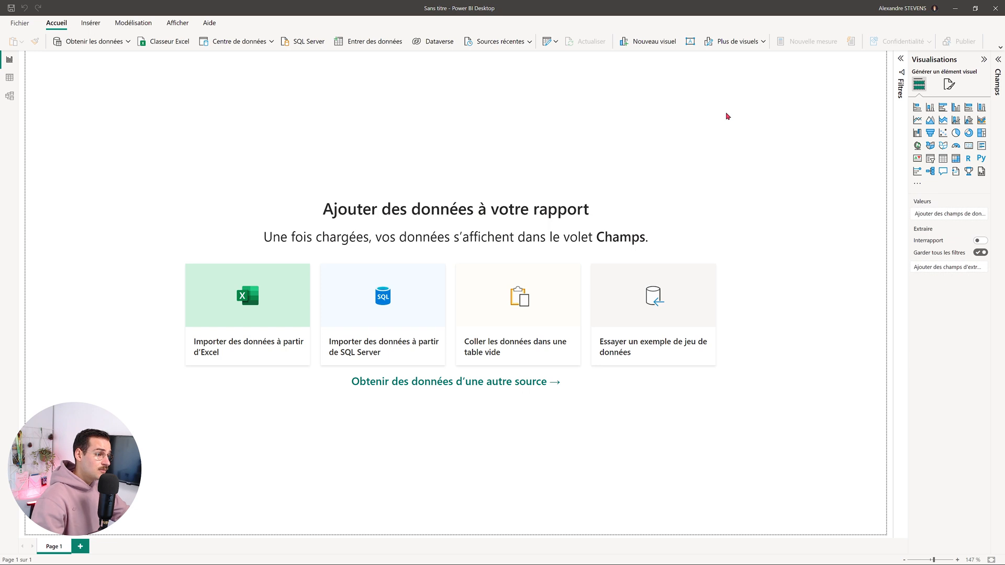
Step: Switch to Power BI Desktop, search all data sources for "amazon" and connect to Amazon Redshift
{"action": "left_click", "coordinate": [128, 44]}
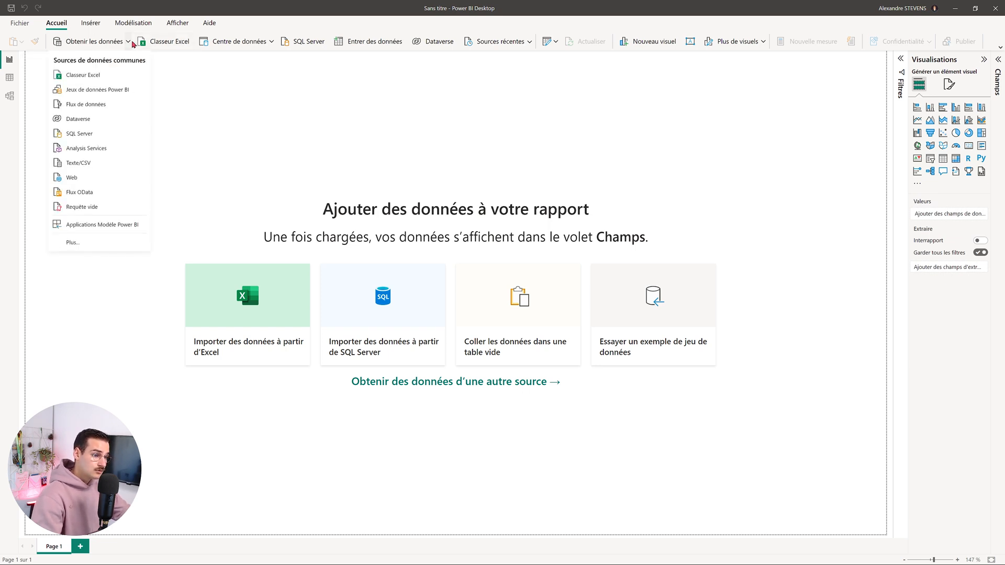
{"action": "left_click", "coordinate": [98, 243]}
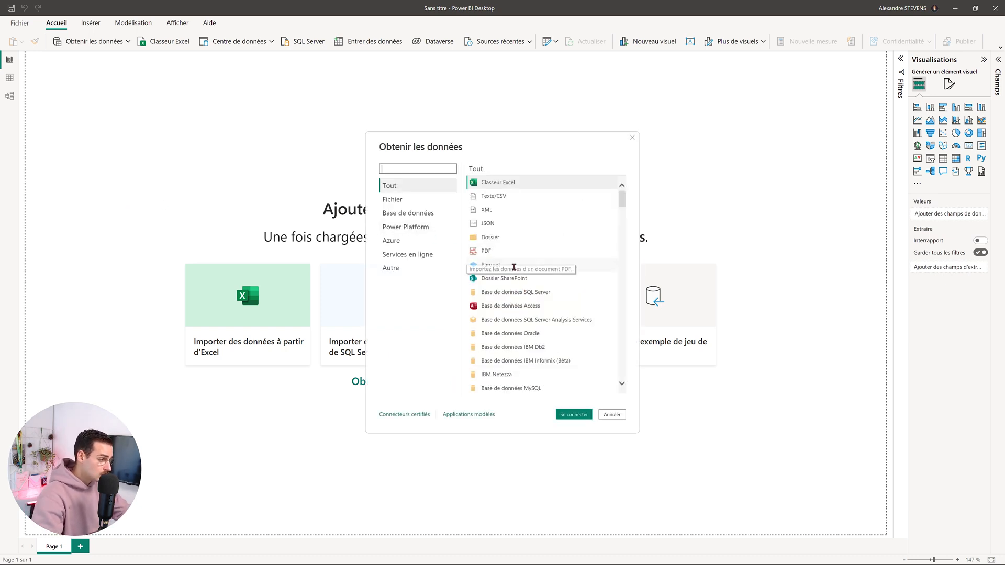
{"action": "scroll", "coordinate": [546, 300], "scroll_direction": "down", "scroll_amount": 1}
{"action": "scroll", "coordinate": [555, 319], "scroll_direction": "down", "scroll_amount": 3}
{"action": "left_click", "coordinate": [399, 166]}
{"action": "type", "text": "amazon"}
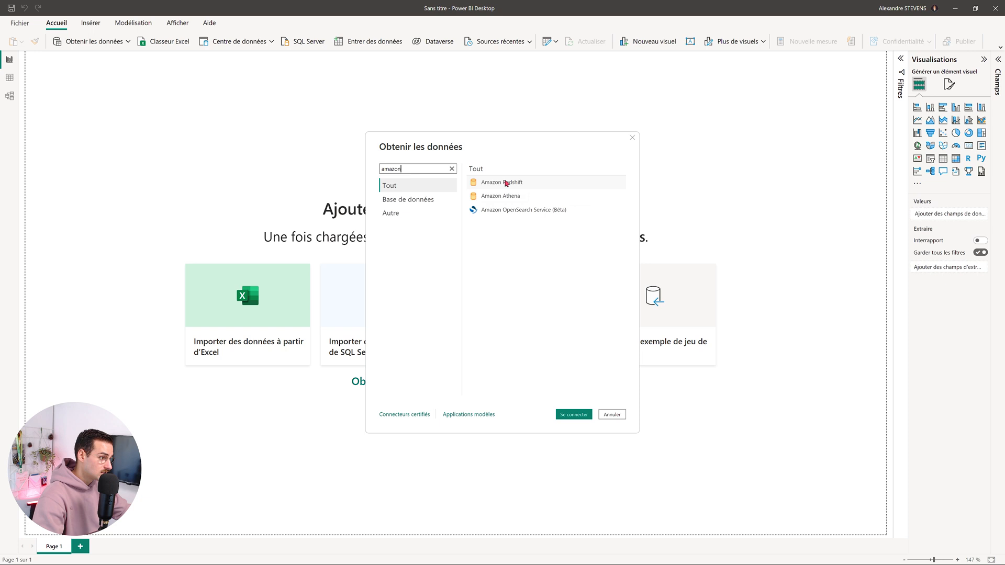
{"action": "left_click", "coordinate": [507, 183]}
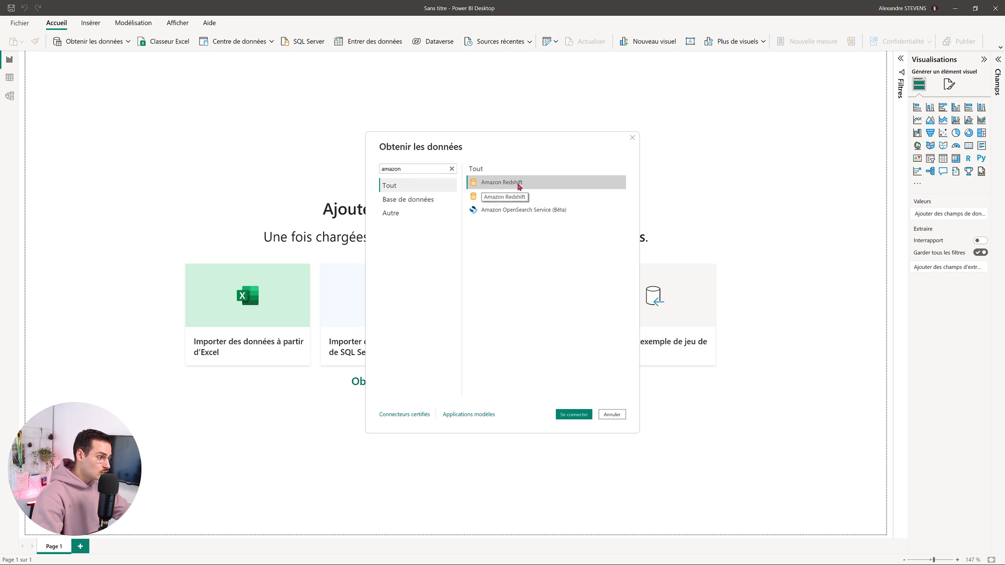
{"action": "left_click", "coordinate": [576, 415]}
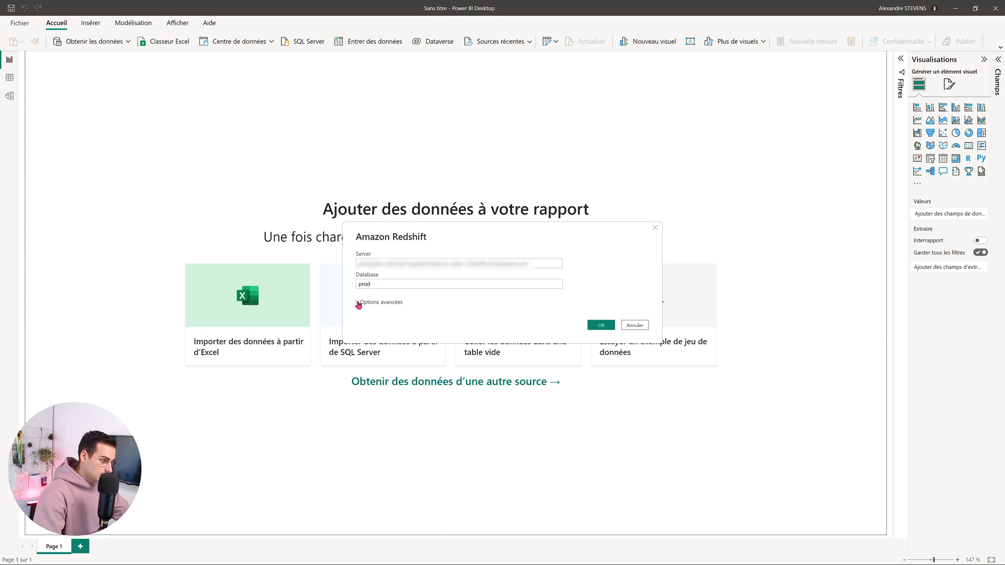
Step: Check the advanced options of the Amazon Redshift connection and confirm it with the given server and database prod
{"action": "left_click", "coordinate": [358, 302]}
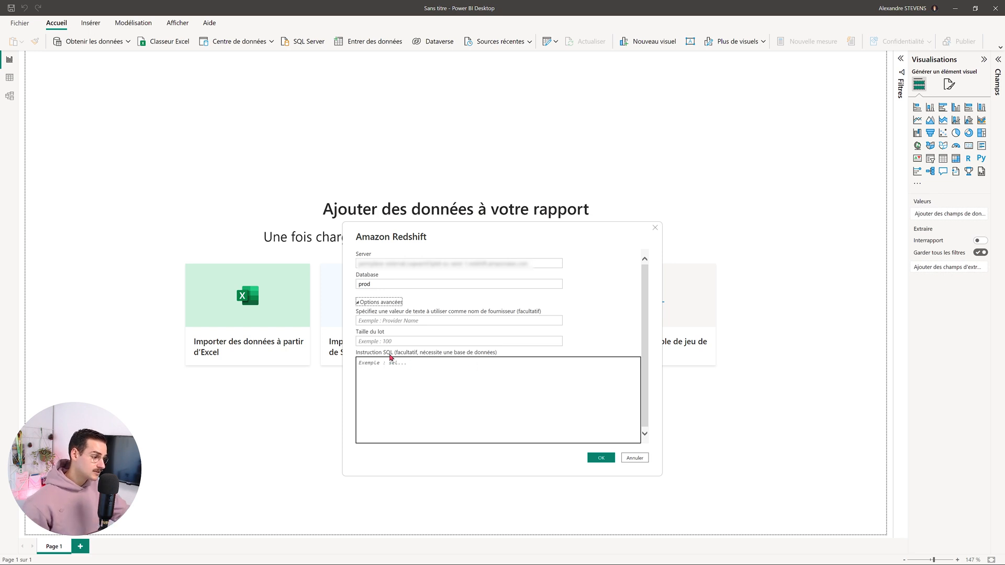
{"action": "left_click", "coordinate": [358, 302]}
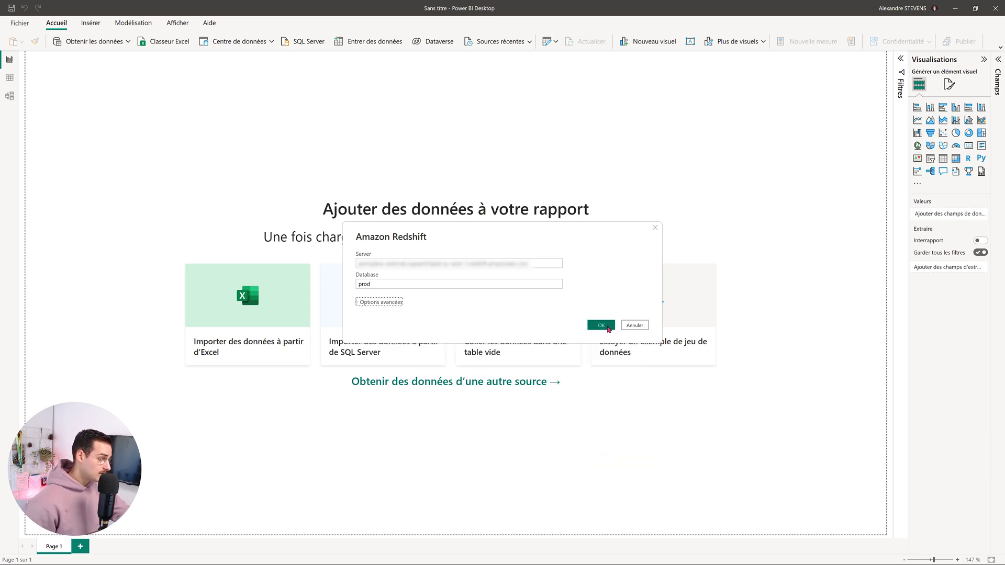
{"action": "left_click", "coordinate": [597, 327]}
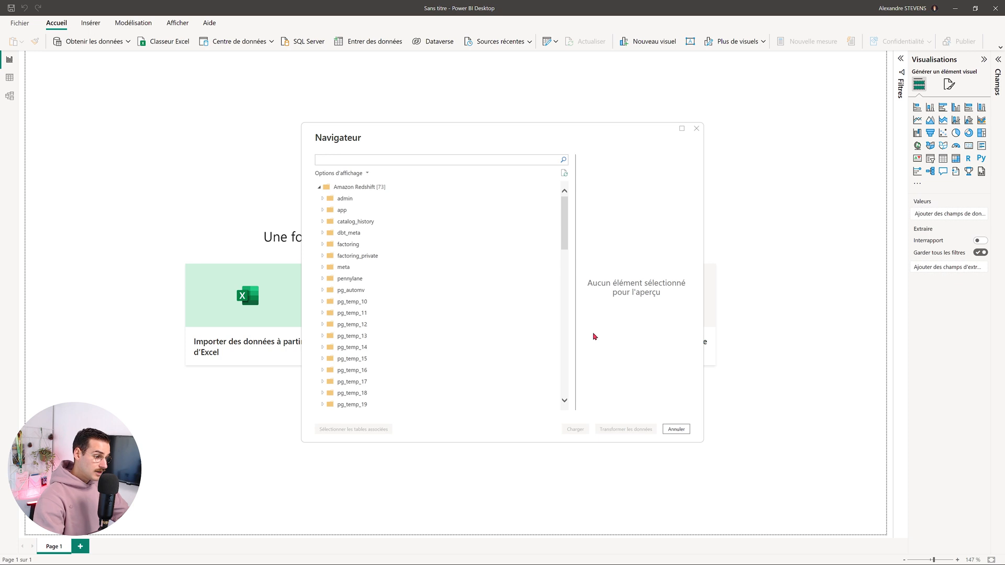
Step: Browse the Amazon Redshift folders in the Navigateur and expand the pennylane folder
{"action": "scroll", "coordinate": [478, 308], "scroll_direction": "down", "scroll_amount": 17}
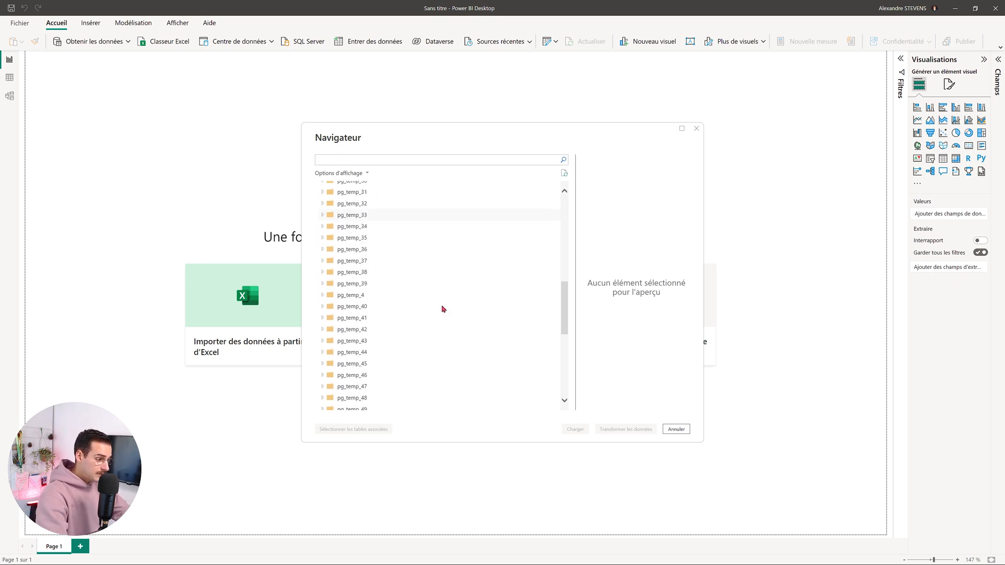
{"action": "scroll", "coordinate": [474, 324], "scroll_direction": "up", "scroll_amount": 17}
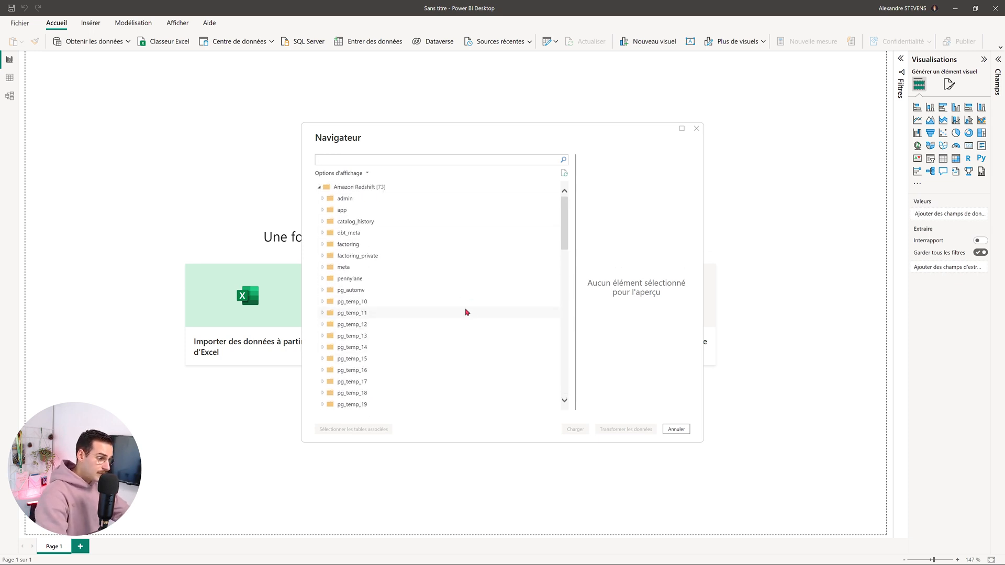
{"action": "left_click", "coordinate": [336, 283]}
{"action": "left_click", "coordinate": [322, 281]}
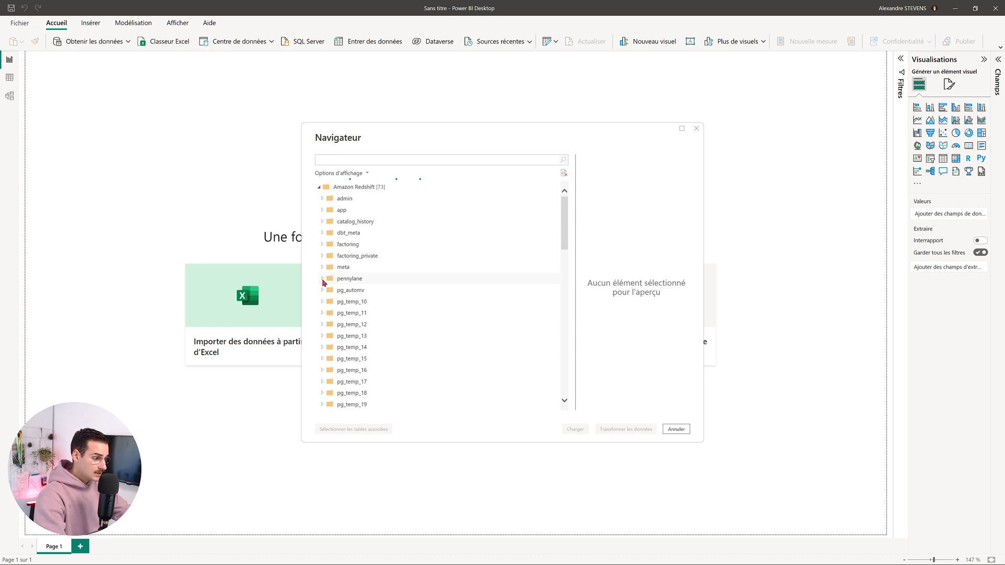
{"action": "left_click_drag", "start_coordinate": [411, 124], "coordinate": [389, 97]}
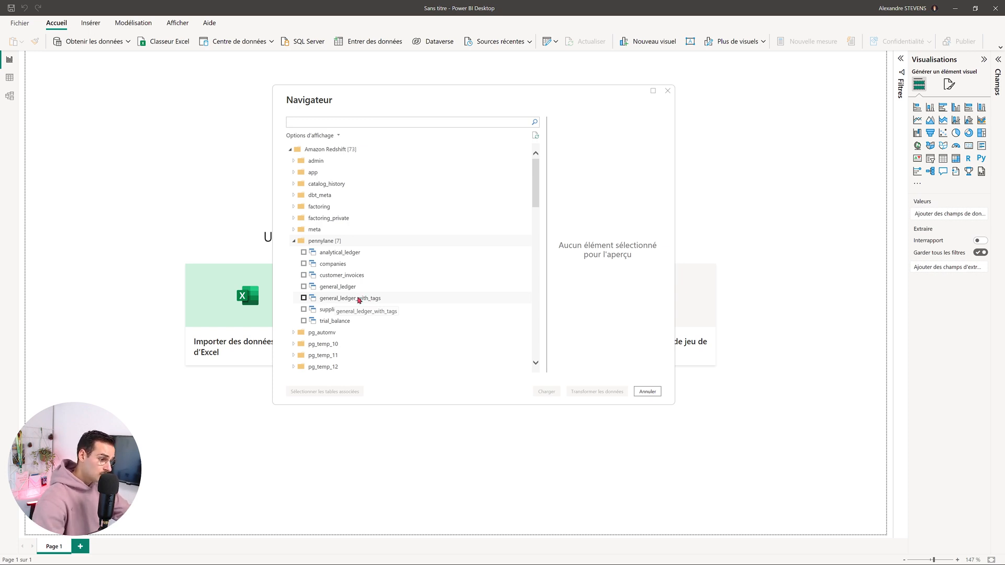
Step: Select the analytical_ledger, companies, customer_invoices, general_ledger, supplier_invoices and trial_balance tables for loading
{"action": "left_click", "coordinate": [304, 253]}
{"action": "left_click", "coordinate": [304, 264]}
{"action": "left_click", "coordinate": [304, 275]}
{"action": "left_click", "coordinate": [304, 287]}
{"action": "left_click", "coordinate": [304, 310]}
{"action": "left_click", "coordinate": [304, 321]}
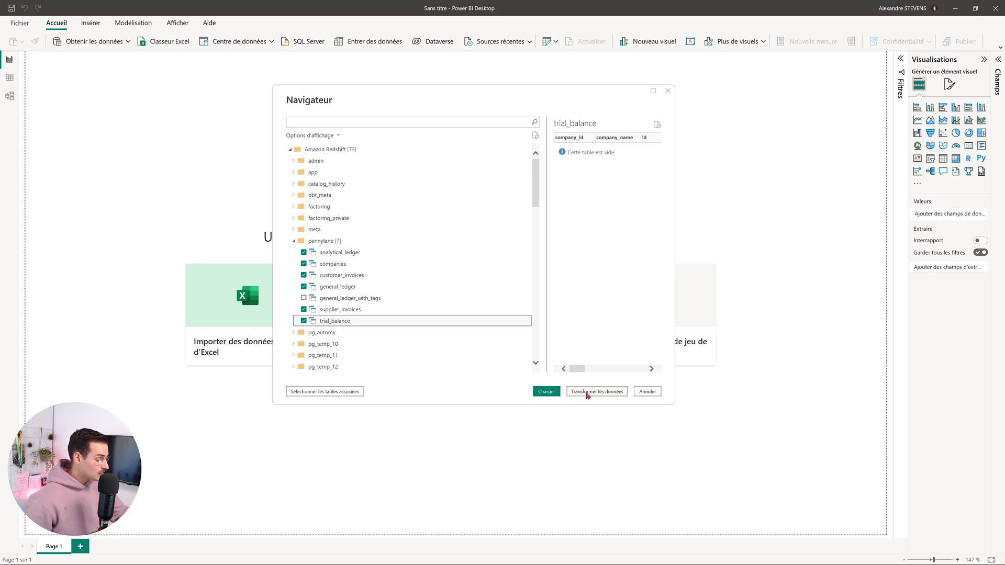
Step: Open the selected tables for data transformation using the DirectQuery connection mode
{"action": "left_click", "coordinate": [587, 393]}
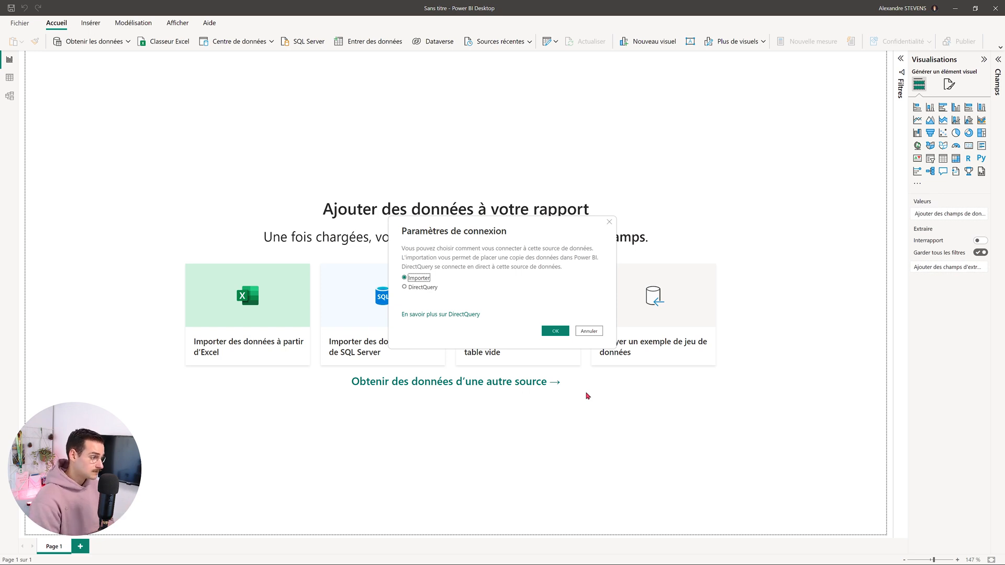
{"action": "left_click", "coordinate": [422, 291]}
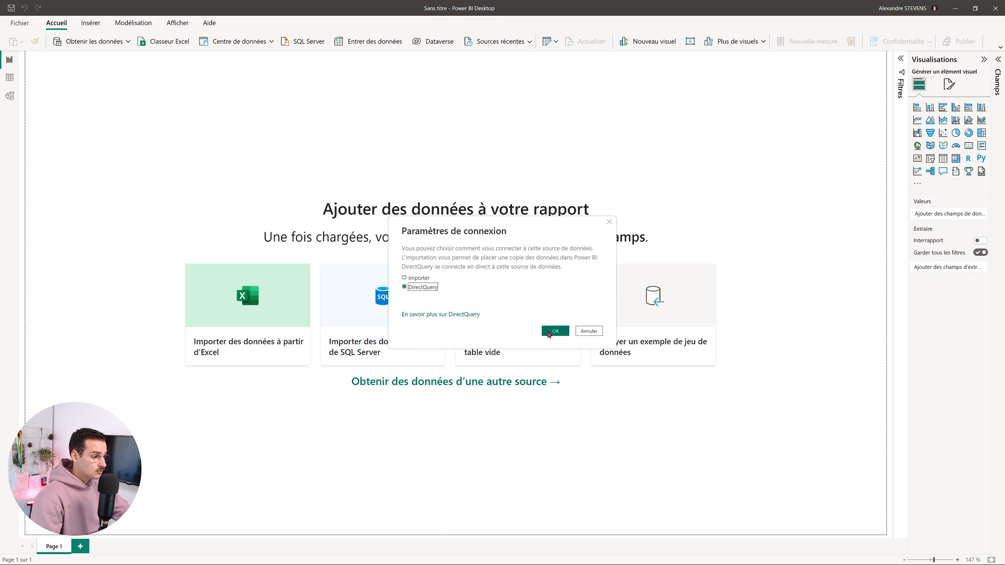
{"action": "left_click", "coordinate": [550, 333]}
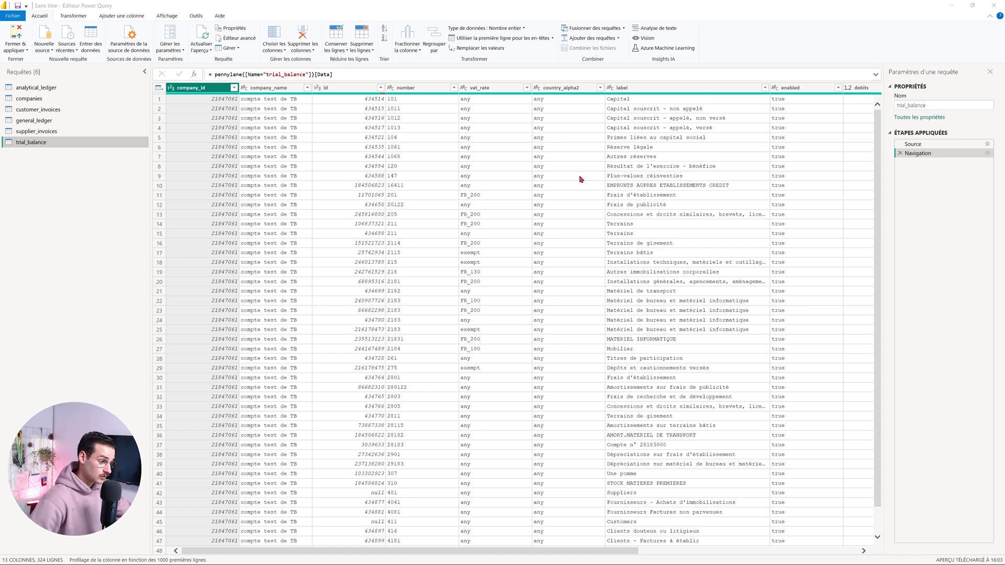
Step: Preview the supplier_invoices, general_ledger, customer_invoices and companies queries one after another
{"action": "left_click", "coordinate": [57, 131]}
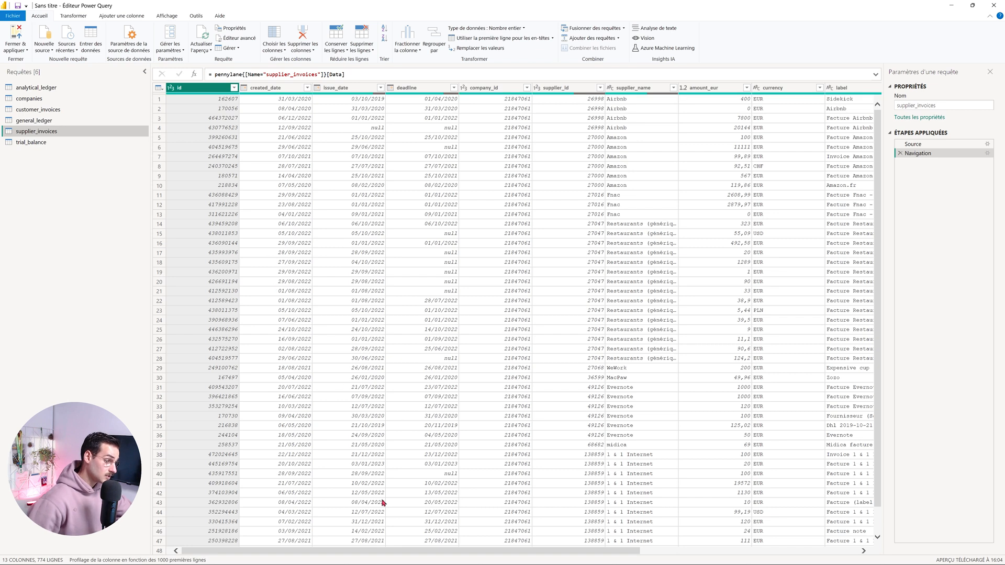
{"action": "left_click", "coordinate": [45, 121]}
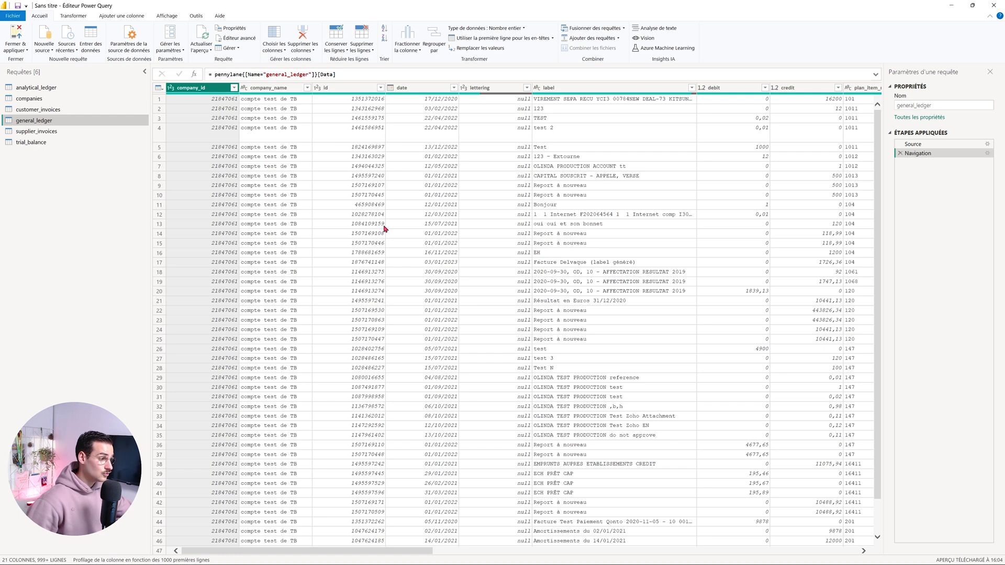
{"action": "left_click", "coordinate": [66, 109]}
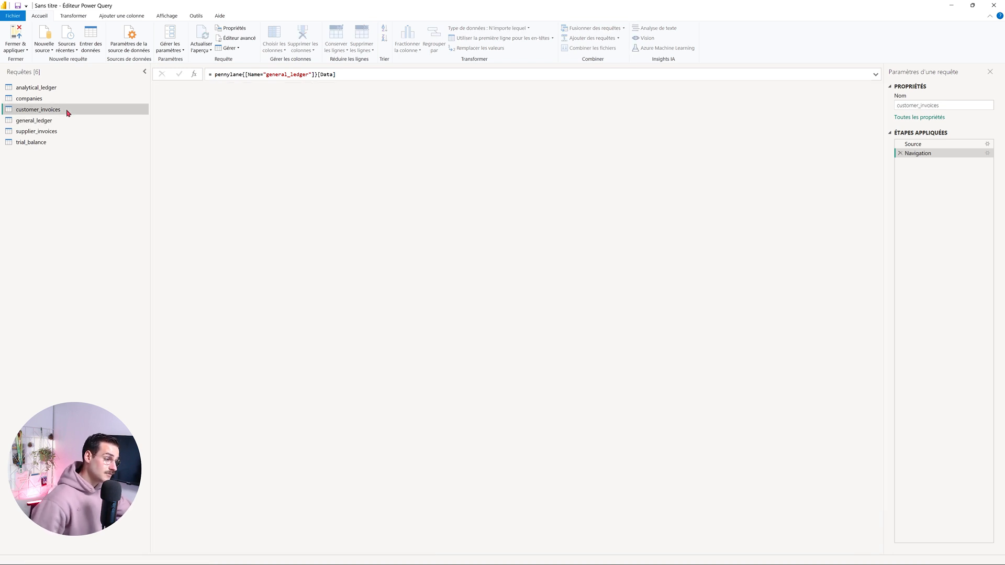
{"action": "left_click", "coordinate": [62, 99]}
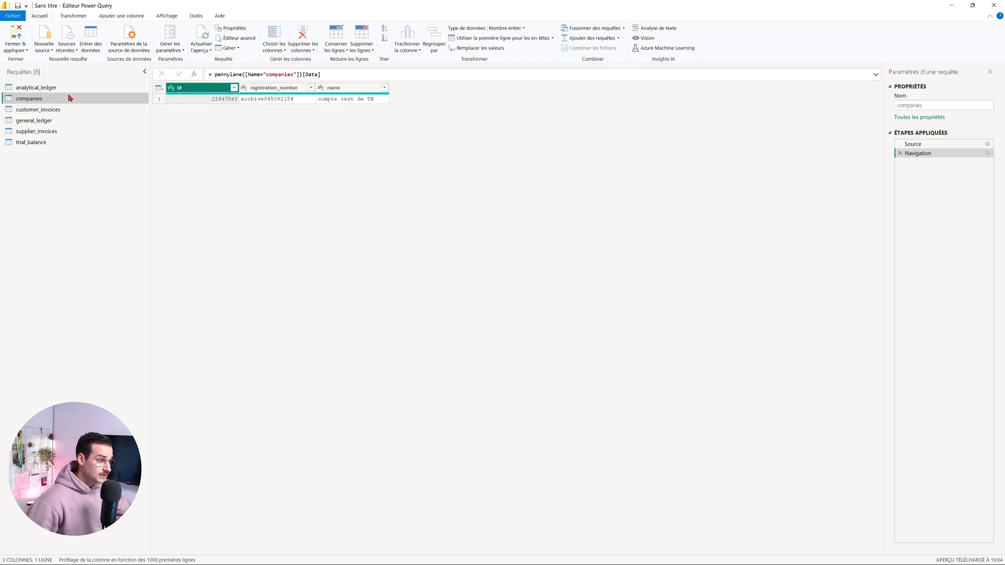
Step: Examine the analytical_ledger query across all its columns, including tag_group, tag_label and tag_weight
{"action": "left_click", "coordinate": [77, 89]}
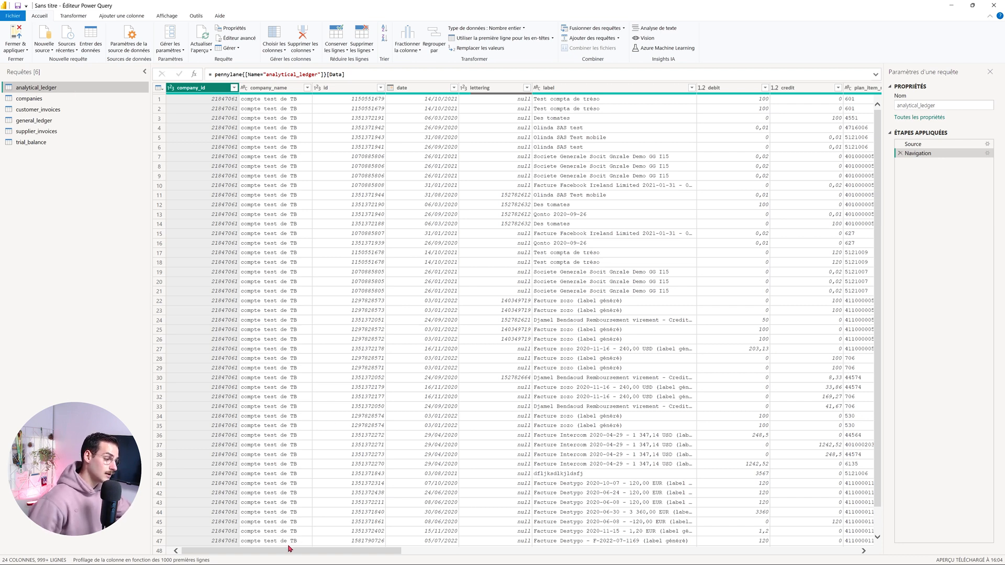
{"action": "left_click_drag", "start_coordinate": [288, 553], "coordinate": [864, 560]}
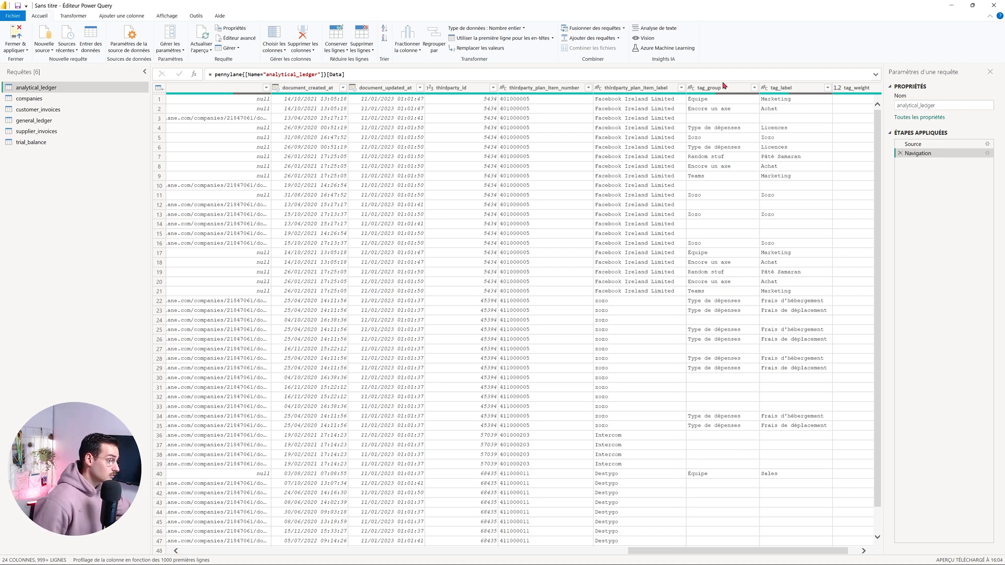
{"action": "scroll", "coordinate": [721, 272], "scroll_direction": "down", "scroll_amount": 10}
{"action": "scroll", "coordinate": [720, 272], "scroll_direction": "up", "scroll_amount": 10}
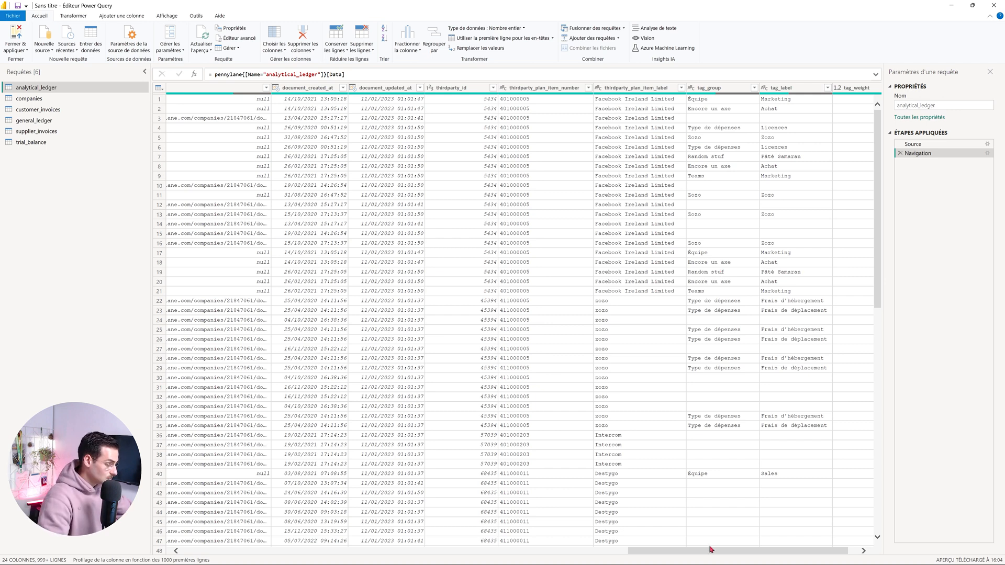
{"action": "left_click_drag", "start_coordinate": [724, 551], "coordinate": [221, 545]}
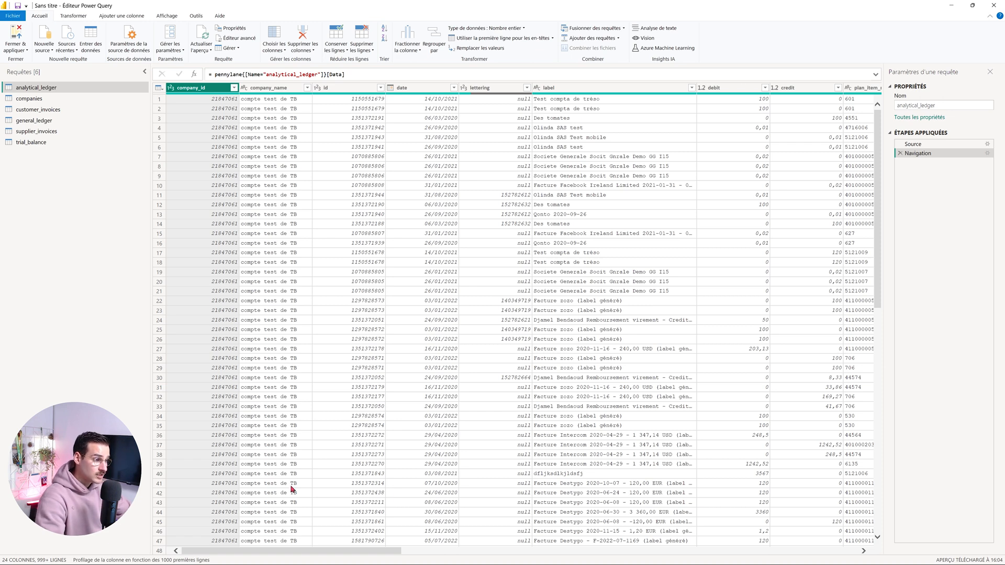
Step: Close the query editor, applying the queries to the report, and expand the fields of the analytical_ledger table
{"action": "left_click", "coordinate": [19, 53]}
{"action": "left_click", "coordinate": [27, 58]}
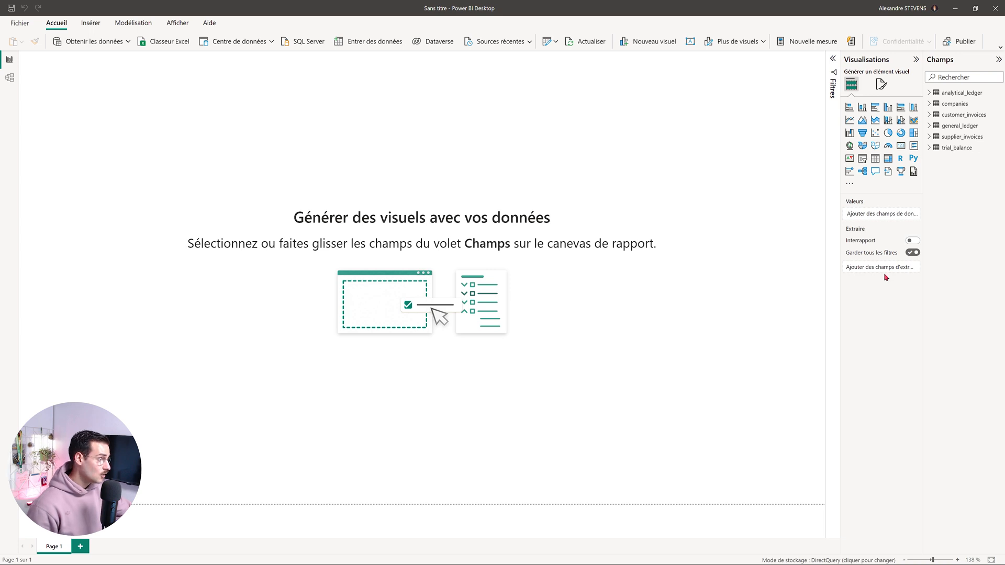
{"action": "left_click", "coordinate": [929, 94]}
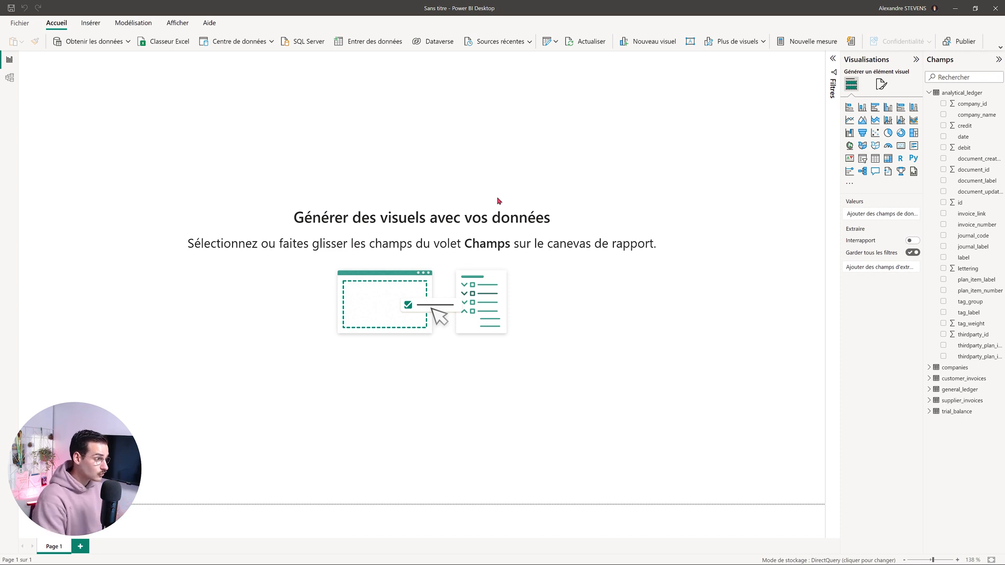
Step: In the model diagram, arrange the general_ledger, trial_balance and supplier_invoices tables in a row beneath the other tables
{"action": "left_click", "coordinate": [9, 79]}
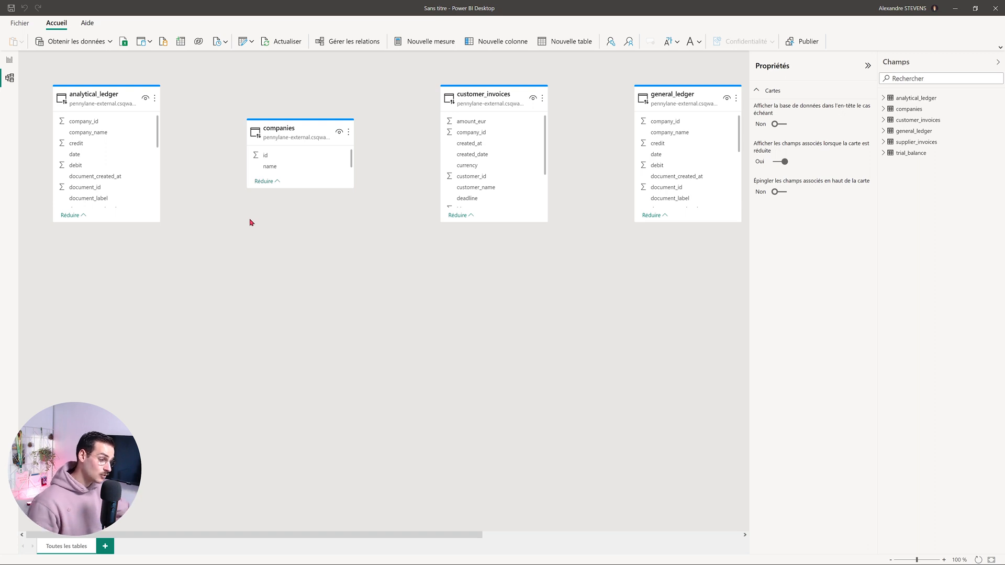
{"action": "left_click_drag", "start_coordinate": [312, 534], "coordinate": [668, 539]}
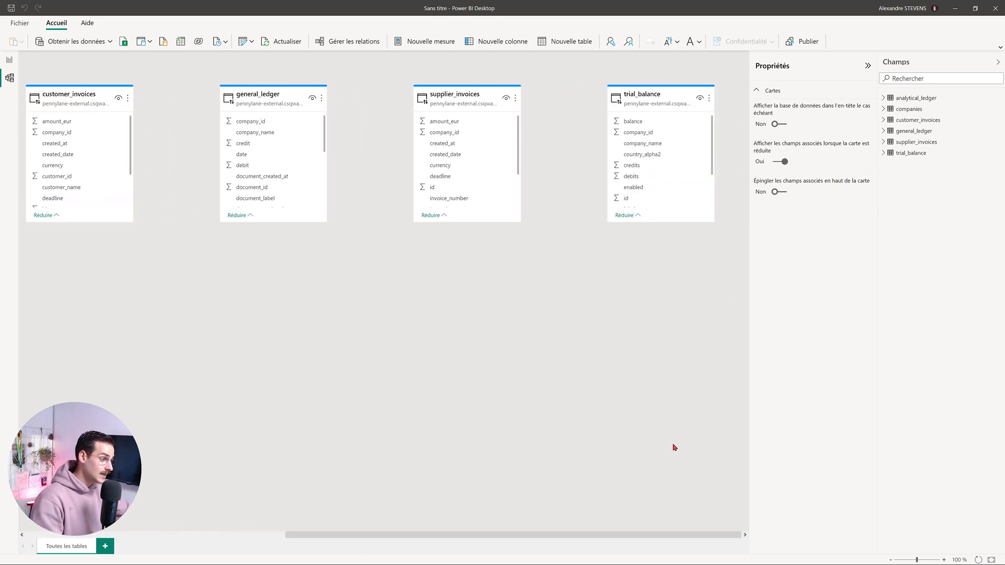
{"action": "left_click_drag", "start_coordinate": [671, 94], "coordinate": [212, 305]}
{"action": "left_click_drag", "start_coordinate": [420, 96], "coordinate": [221, 300]}
{"action": "left_click_drag", "start_coordinate": [675, 94], "coordinate": [453, 189]}
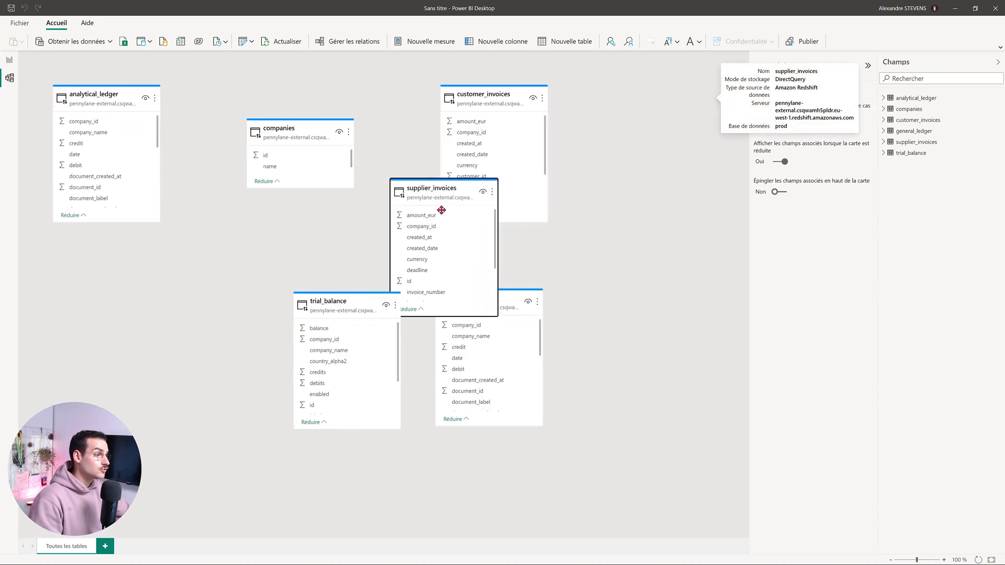
{"action": "left_click_drag", "start_coordinate": [364, 307], "coordinate": [316, 370]}
{"action": "left_click_drag", "start_coordinate": [435, 186], "coordinate": [111, 324]}
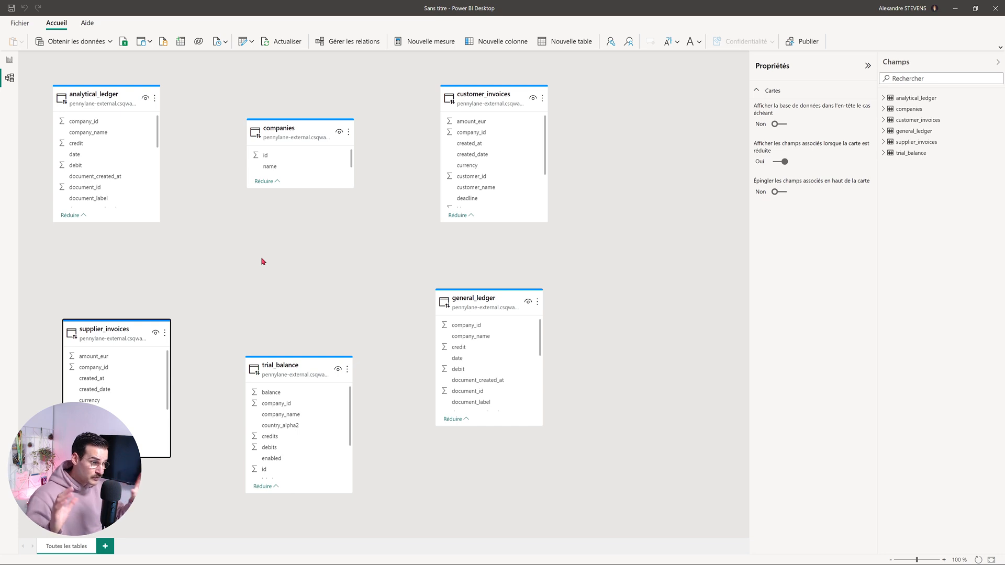
Step: Place the companies table in the diagram's upper-left corner with analytical_ledger beside it
{"action": "left_click_drag", "start_coordinate": [118, 95], "coordinate": [355, 197]}
{"action": "left_click_drag", "start_coordinate": [286, 131], "coordinate": [92, 97]}
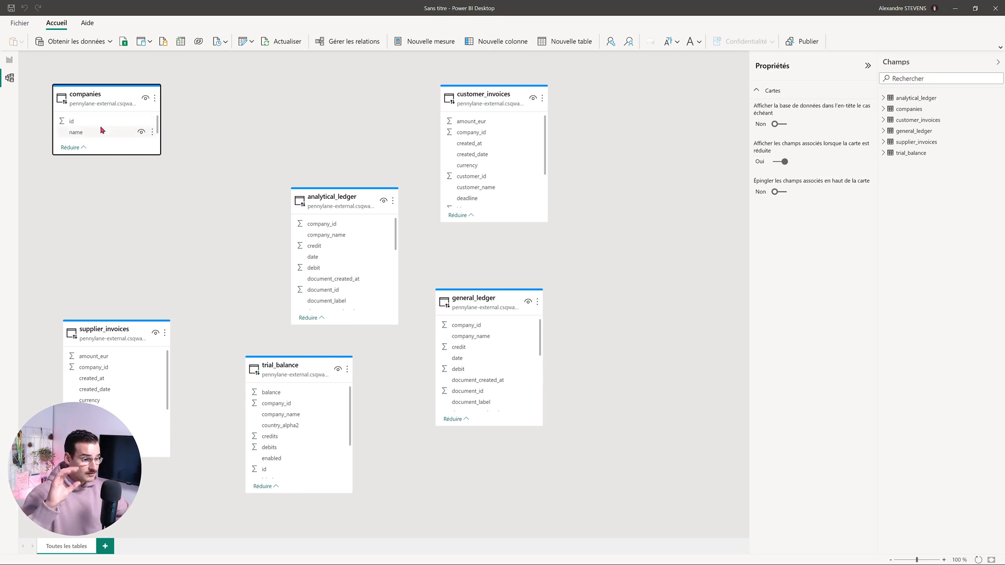
{"action": "left_click_drag", "start_coordinate": [334, 197], "coordinate": [291, 142]}
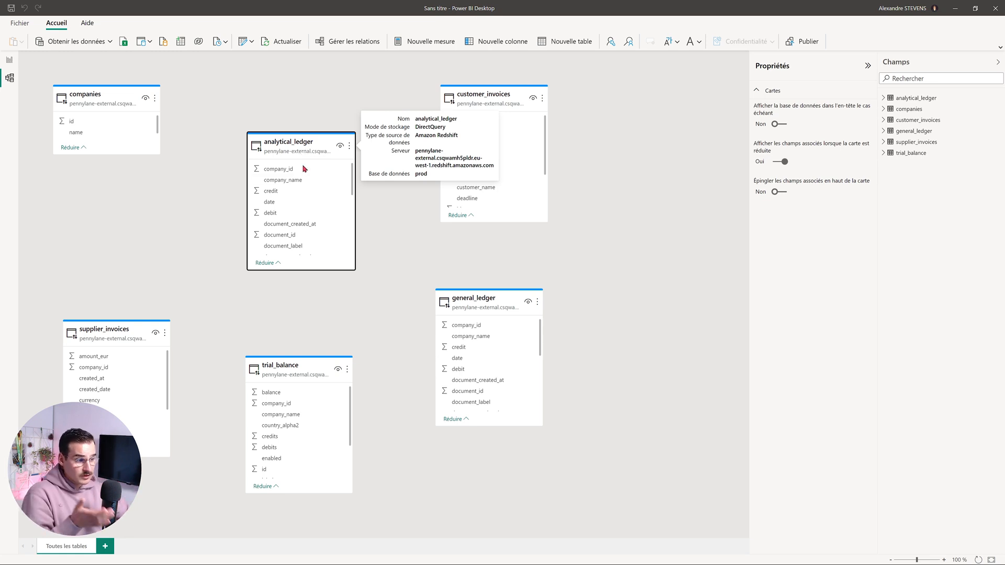
Step: Review the analytical_ledger fields and create an active relationship between companies id and analytical_ledger company_id
{"action": "scroll", "coordinate": [304, 204], "scroll_direction": "down", "scroll_amount": 3}
{"action": "scroll", "coordinate": [304, 208], "scroll_direction": "down", "scroll_amount": 4}
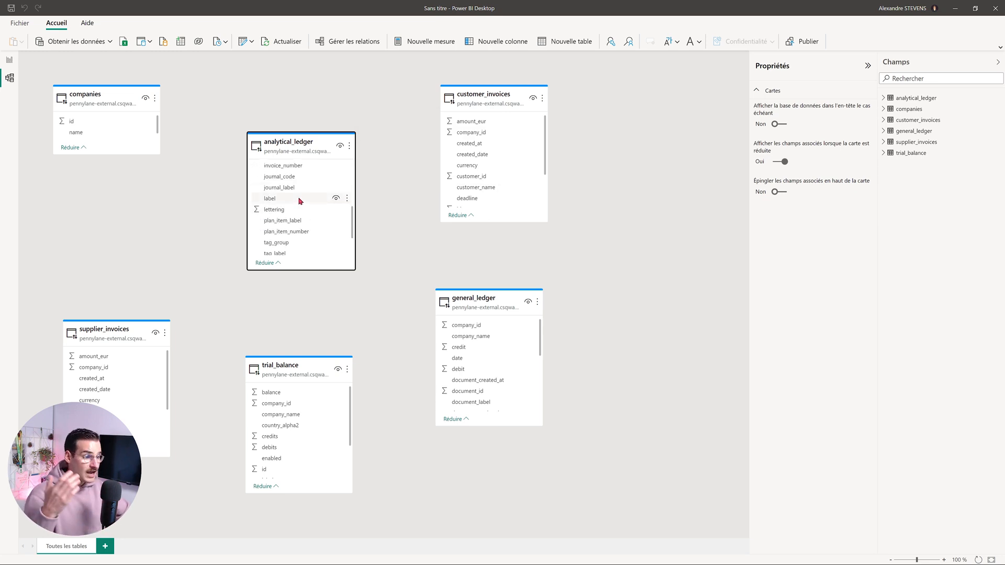
{"action": "scroll", "coordinate": [305, 218], "scroll_direction": "up", "scroll_amount": 2}
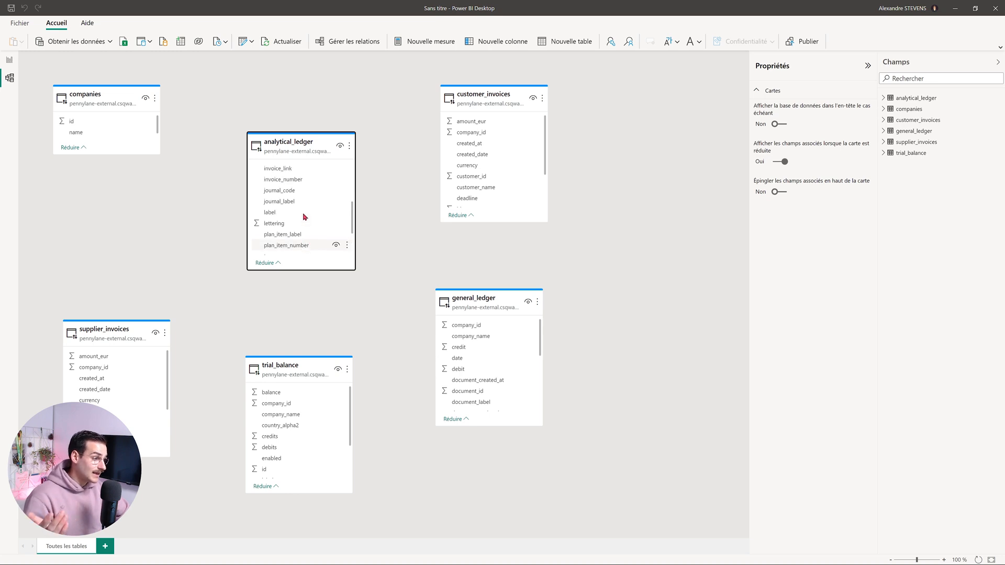
{"action": "scroll", "coordinate": [304, 204], "scroll_direction": "up", "scroll_amount": 4}
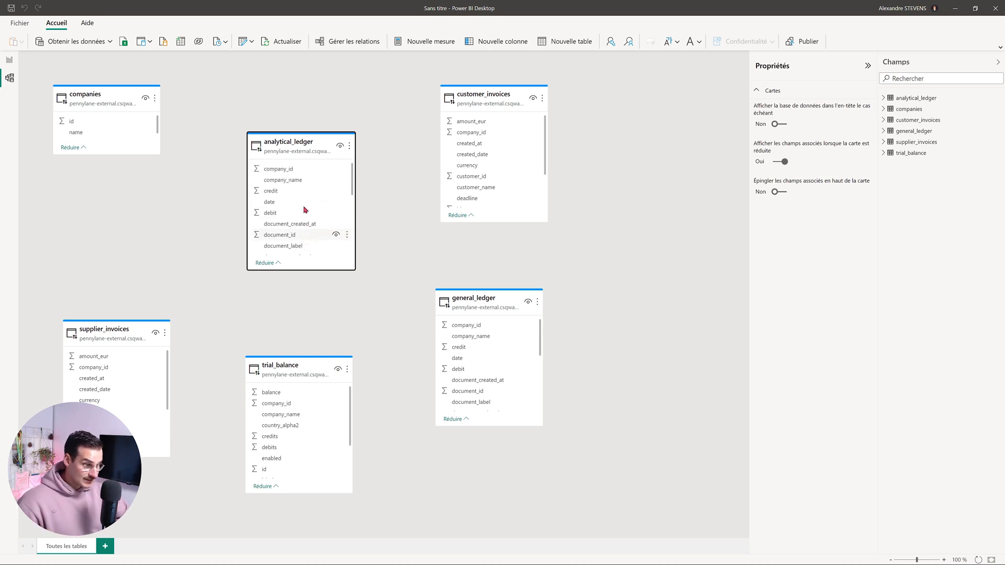
{"action": "mouse_move", "coordinate": [101, 97]}
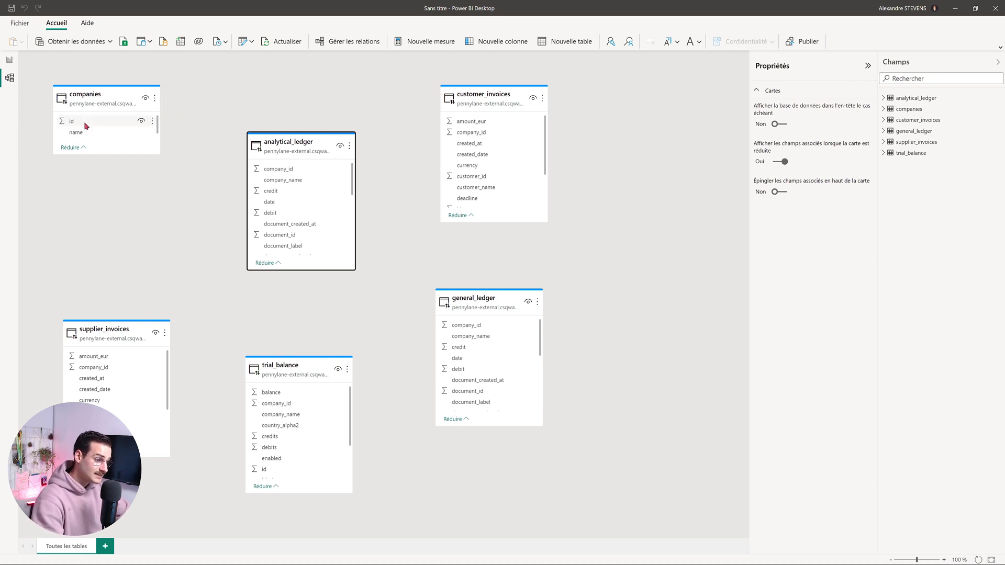
{"action": "left_click_drag", "start_coordinate": [89, 126], "coordinate": [292, 174]}
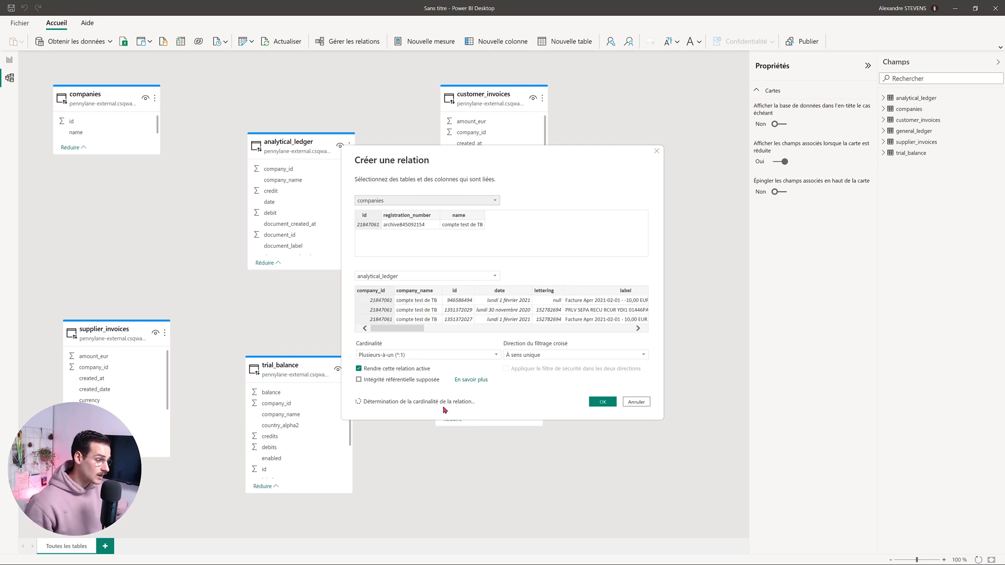
{"action": "left_click", "coordinate": [605, 402]}
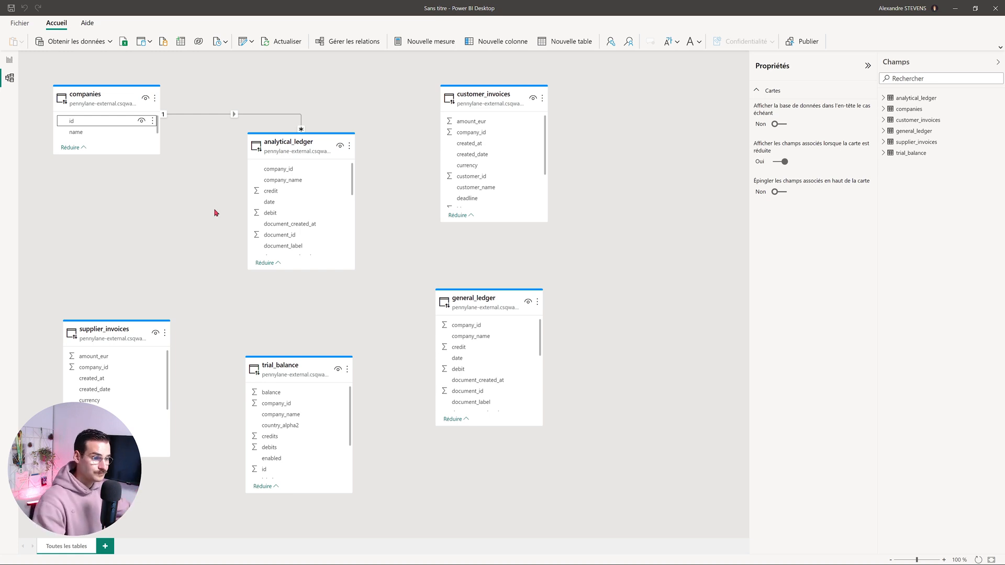
Step: Relate the companies id field to company_id in the supplier_invoices and trial_balance tables
{"action": "left_click_drag", "start_coordinate": [102, 122], "coordinate": [101, 359]}
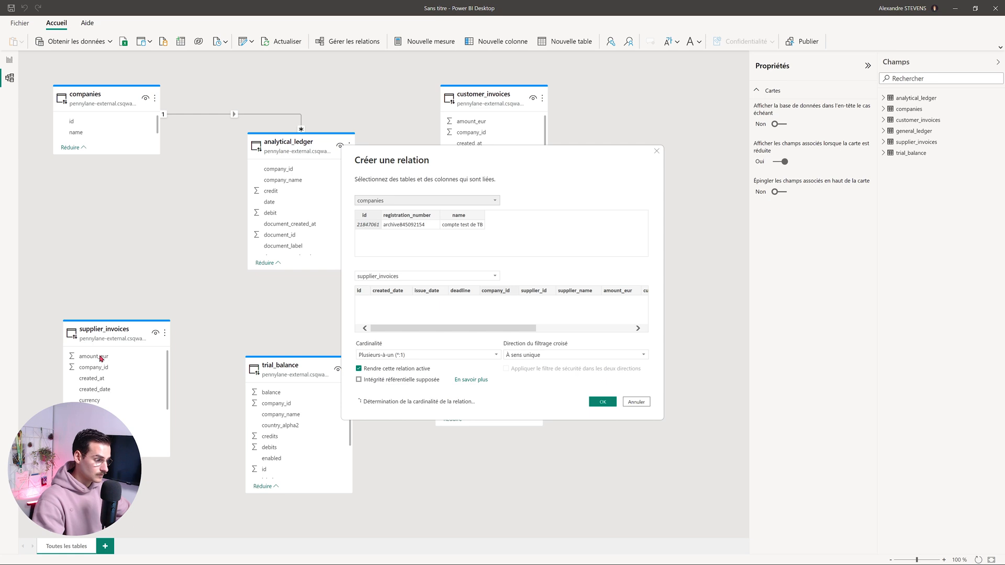
{"action": "left_click", "coordinate": [602, 402]}
{"action": "left_click_drag", "start_coordinate": [99, 127], "coordinate": [292, 377]}
{"action": "left_click", "coordinate": [603, 403]}
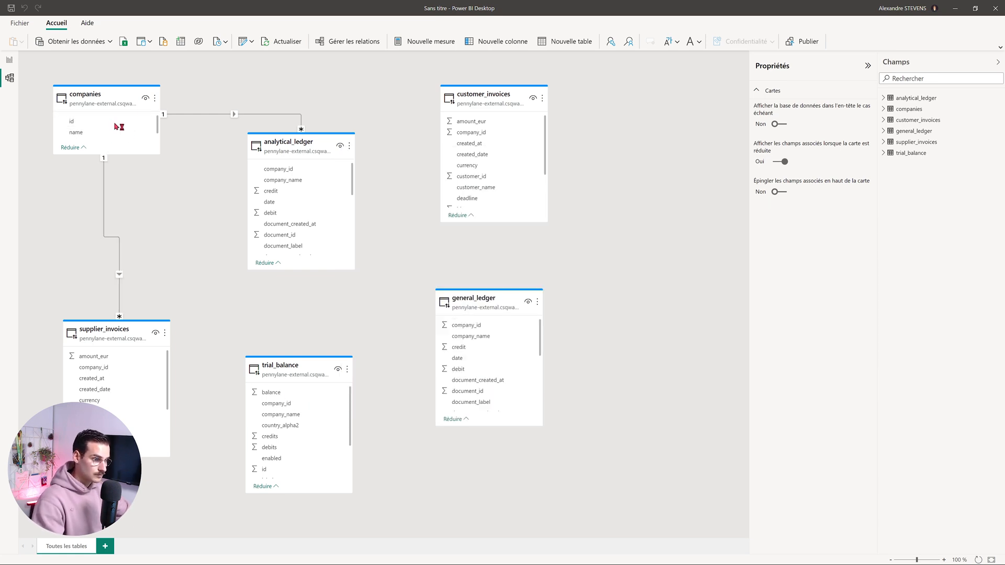
Step: Relate the companies id field to company_id in the customer_invoices and general_ledger tables
{"action": "left_click_drag", "start_coordinate": [89, 124], "coordinate": [485, 134]}
{"action": "key", "text": "Return"}
{"action": "left_click_drag", "start_coordinate": [110, 116], "coordinate": [468, 325]}
{"action": "left_click", "coordinate": [601, 403]}
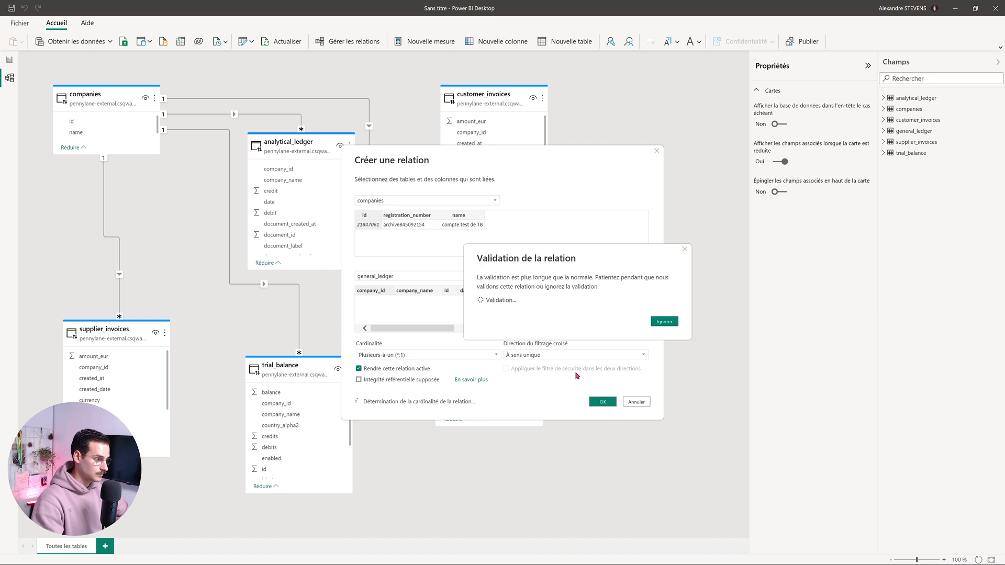
Step: Line up the five related tables in one row, from supplier_invoices to customer_invoices, and move companies to the right above them
{"action": "left_click_drag", "start_coordinate": [75, 338], "coordinate": [65, 356]}
{"action": "left_click_drag", "start_coordinate": [275, 367], "coordinate": [206, 347]}
{"action": "left_click_drag", "start_coordinate": [289, 146], "coordinate": [338, 348]}
{"action": "left_click_drag", "start_coordinate": [474, 298], "coordinate": [461, 347]}
{"action": "left_click_drag", "start_coordinate": [498, 104], "coordinate": [606, 360]}
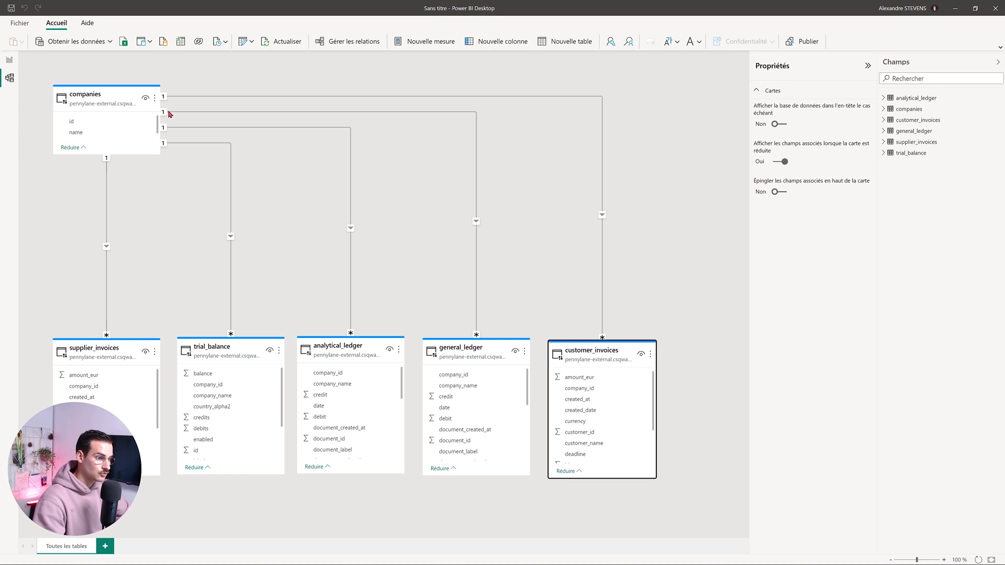
{"action": "left_click_drag", "start_coordinate": [105, 95], "coordinate": [269, 102]}
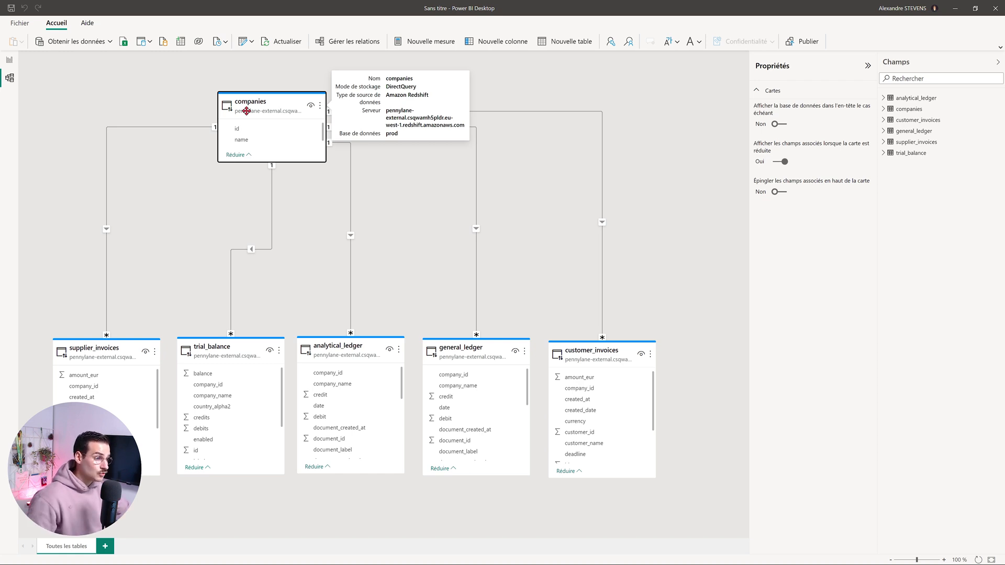
{"action": "left_click", "coordinate": [202, 99]}
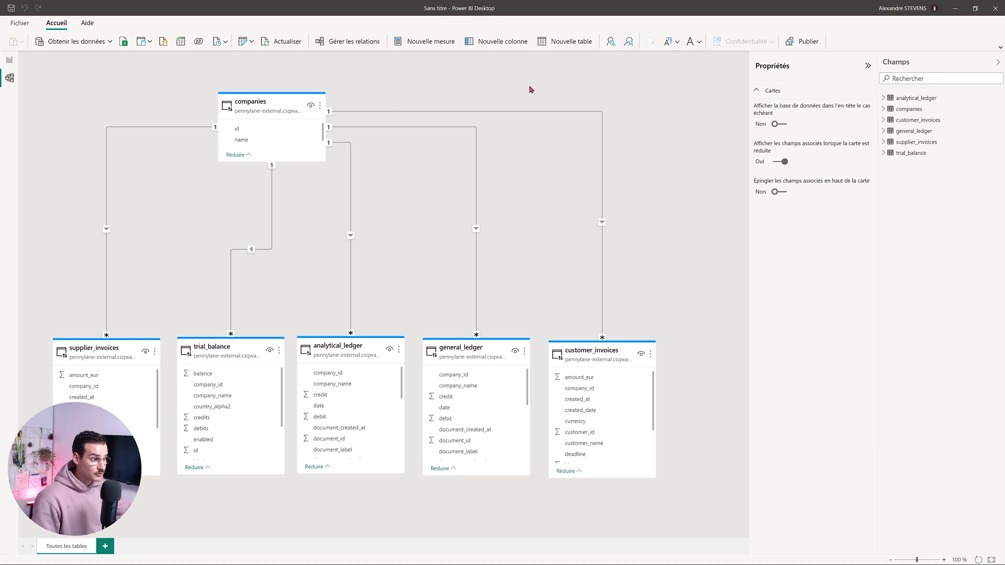
Step: Create a calculated table named Calendrier with the DAX expression CALENDARAUTO()
{"action": "left_click", "coordinate": [560, 46]}
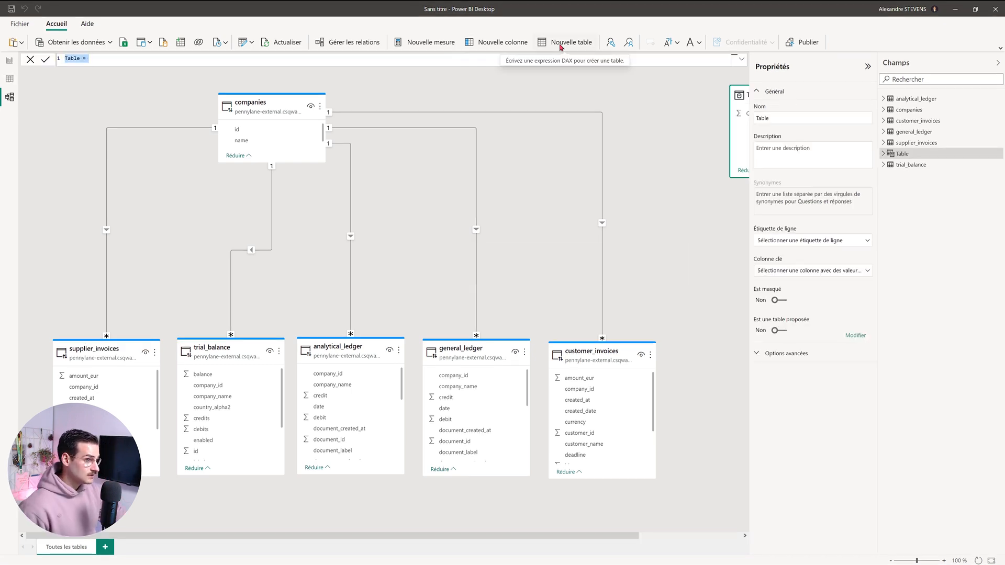
{"action": "left_click", "coordinate": [122, 58]}
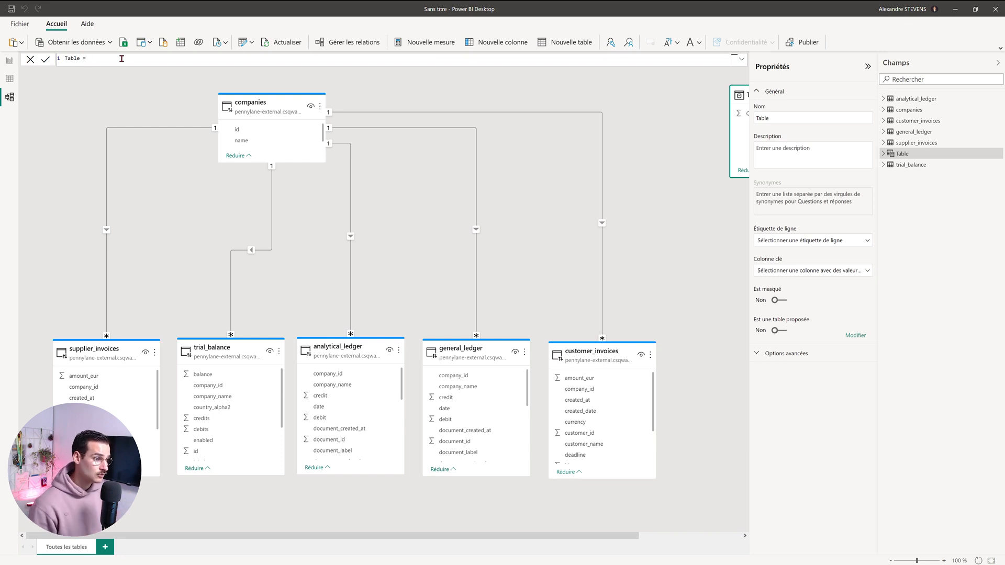
{"action": "type", "text": "CALEN"}
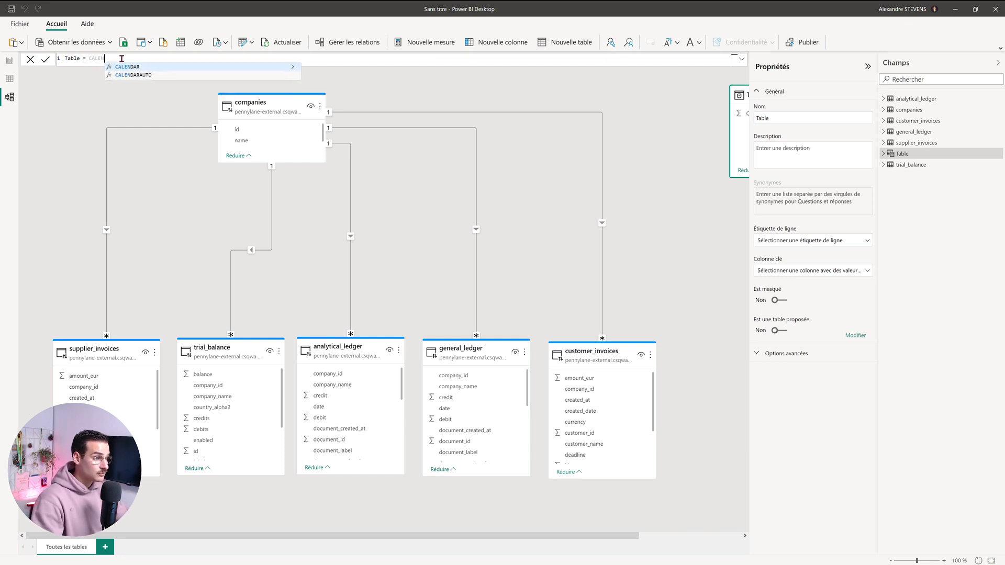
{"action": "left_click", "coordinate": [173, 76]}
{"action": "type", "text": ")"}
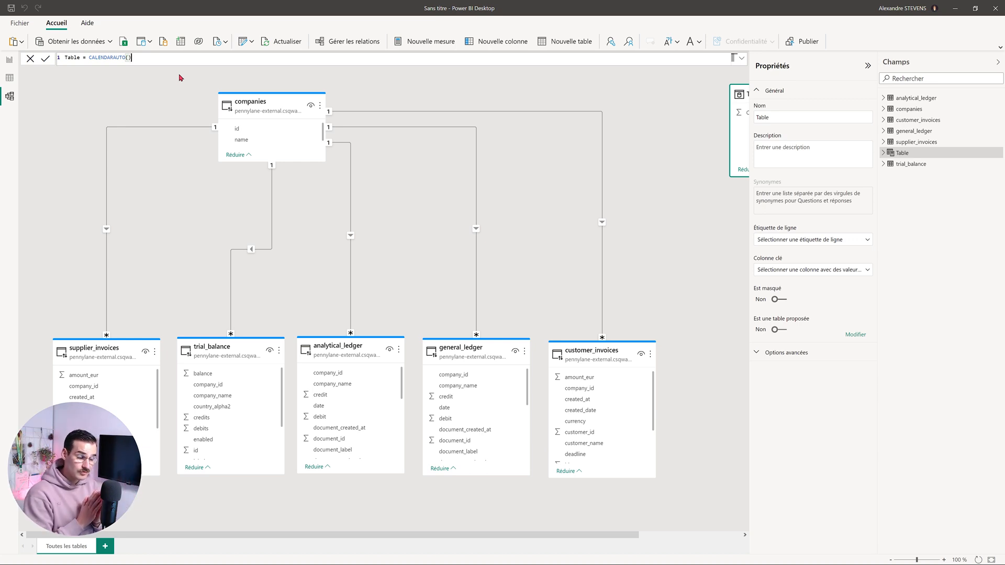
{"action": "double_click", "coordinate": [77, 57]}
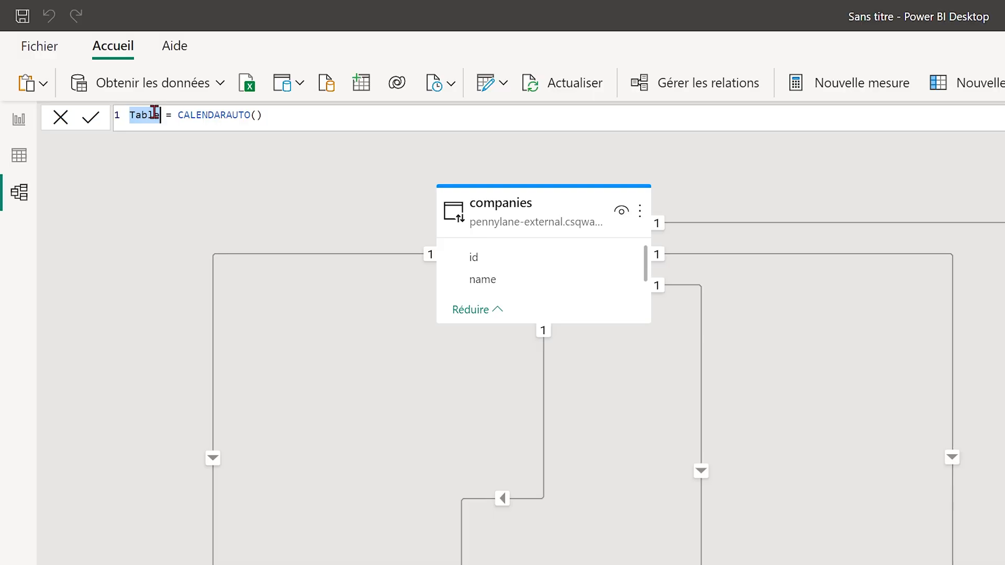
{"action": "type", "text": "Calendrier = CALEN"}
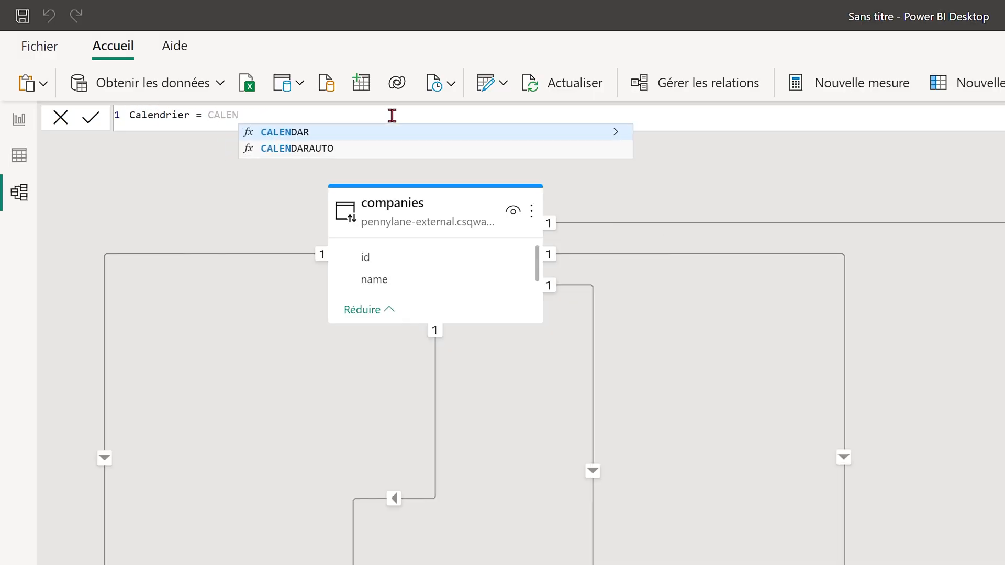
{"action": "left_click", "coordinate": [394, 151]}
{"action": "key", "text": "Return"}
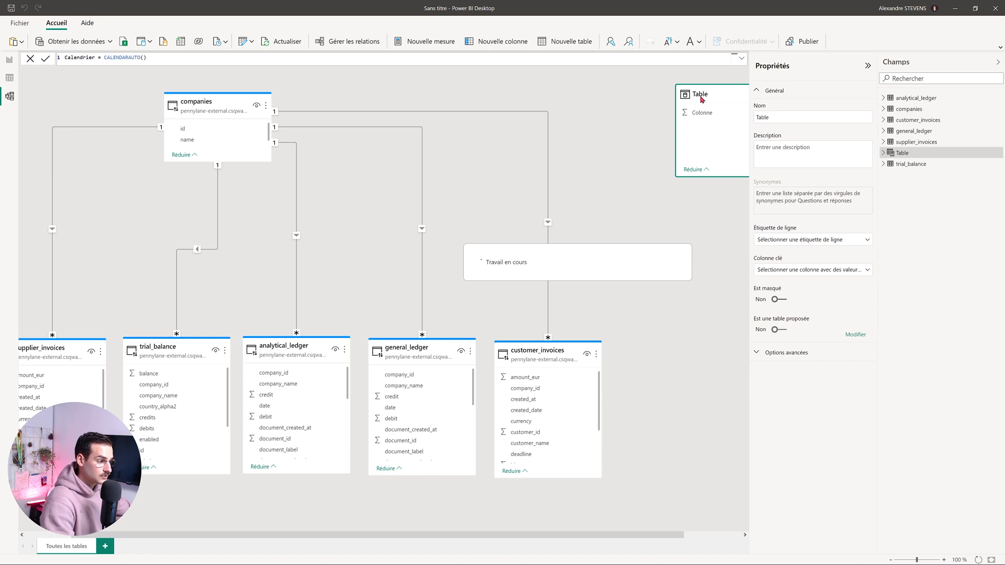
Step: Show the Calendrier table's data and add a calculated column Année = YEAR(Calendrier[Date])
{"action": "left_click", "coordinate": [9, 79]}
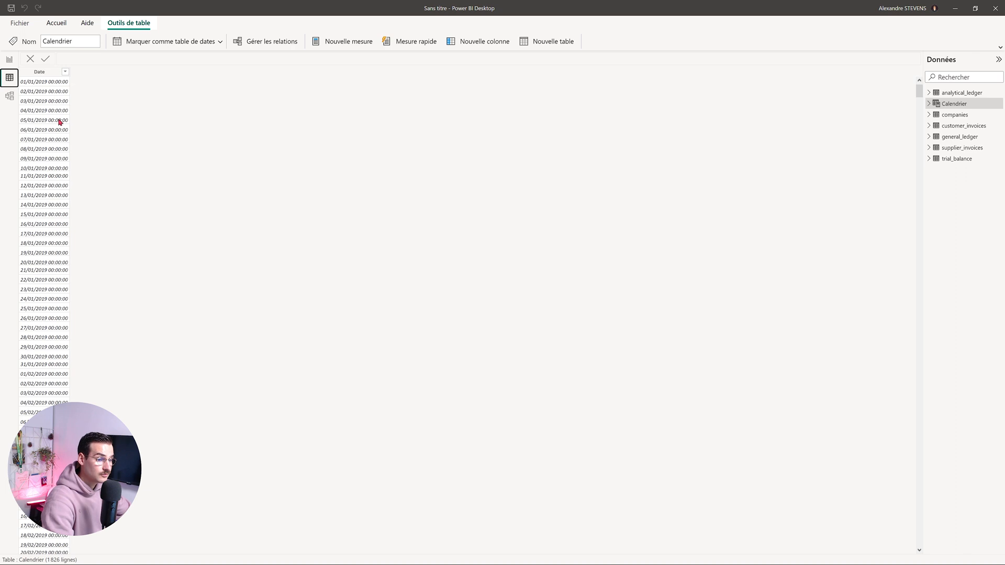
{"action": "left_click", "coordinate": [39, 73]}
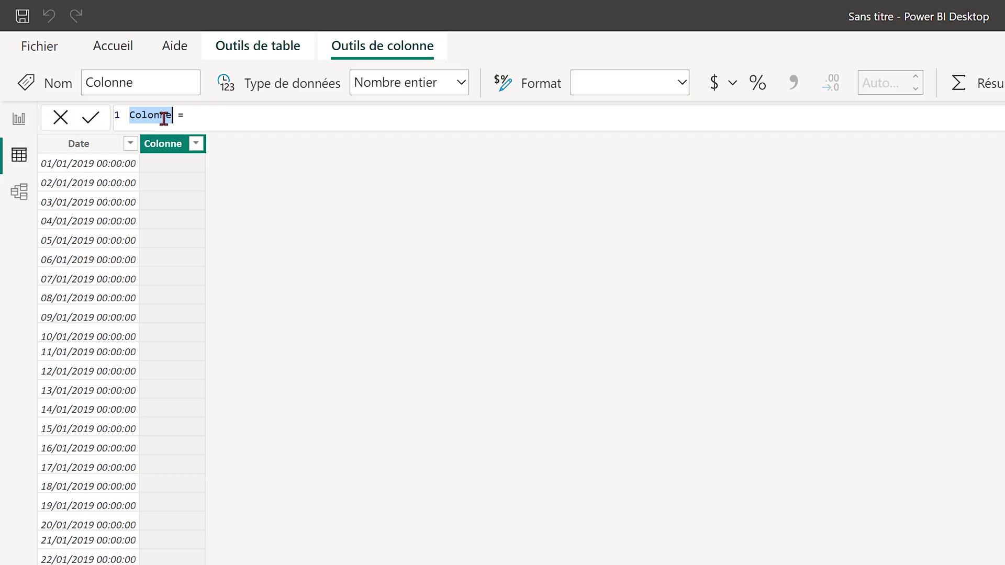
{"action": "type", "text": "Année"}
{"action": "left_click", "coordinate": [197, 117]}
{"action": "type", "text": "YEAR"}
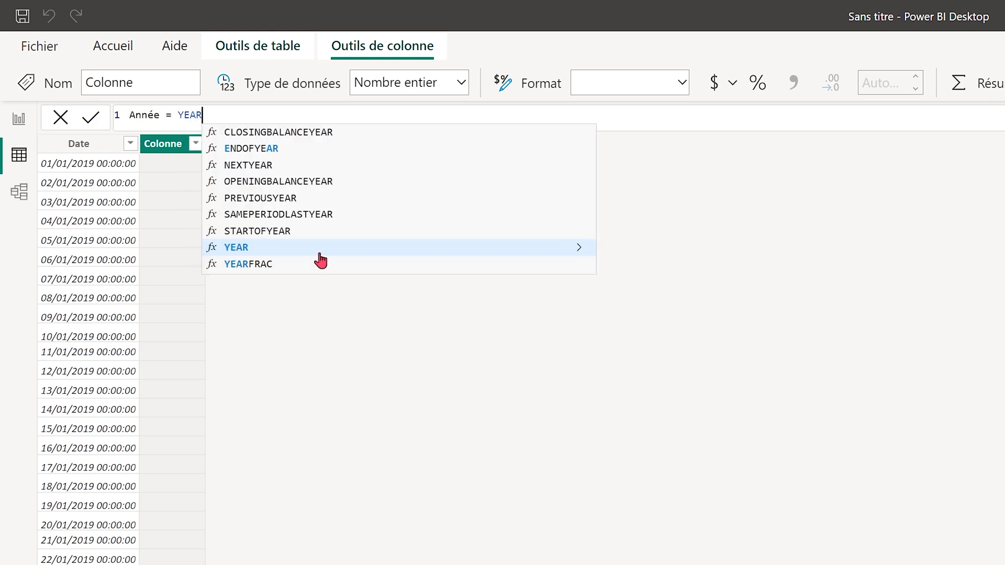
{"action": "type", "text": "(Da"}
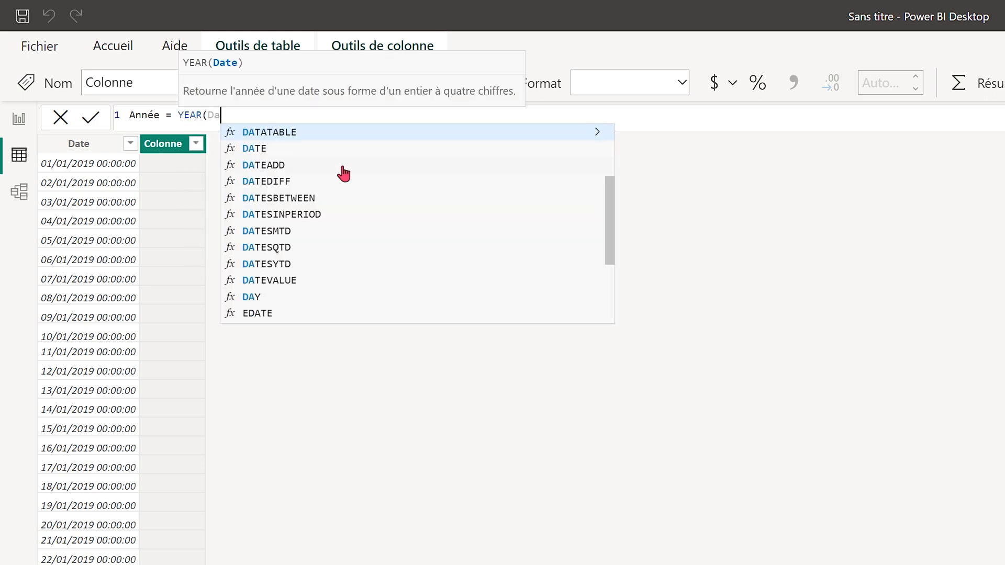
{"action": "type", "text": "te"}
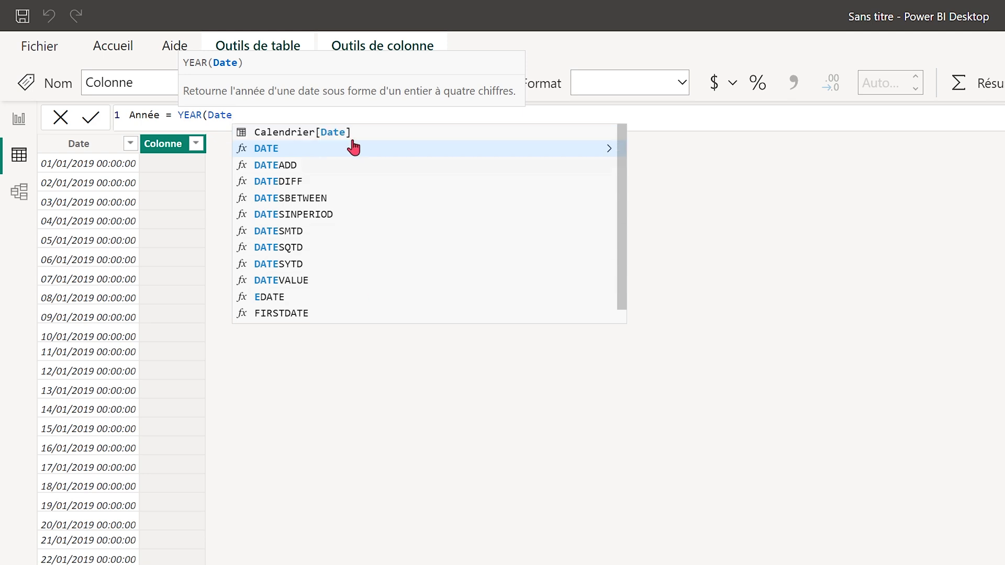
{"action": "left_click", "coordinate": [354, 132]}
{"action": "type", "text": ")"}
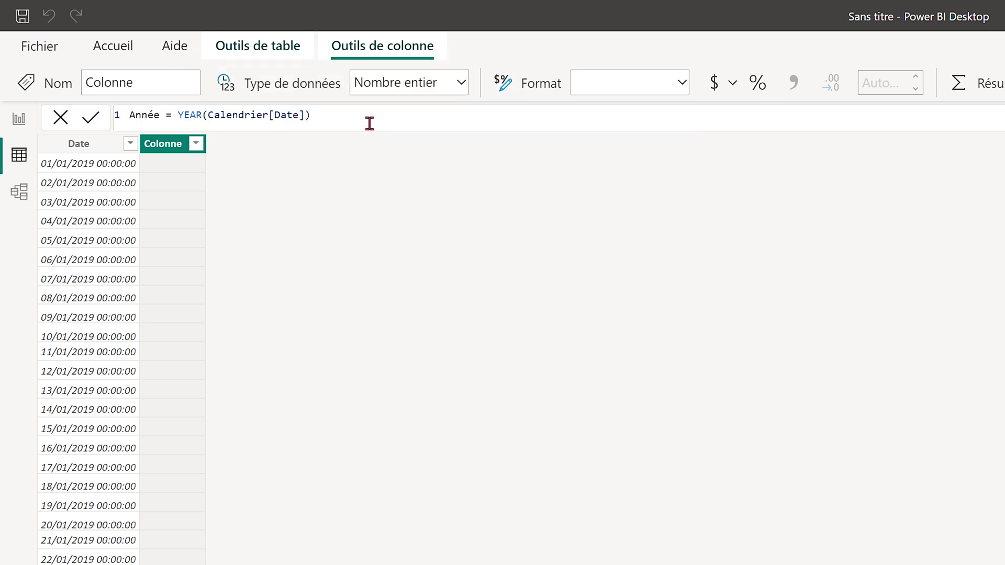
{"action": "key", "text": "Return"}
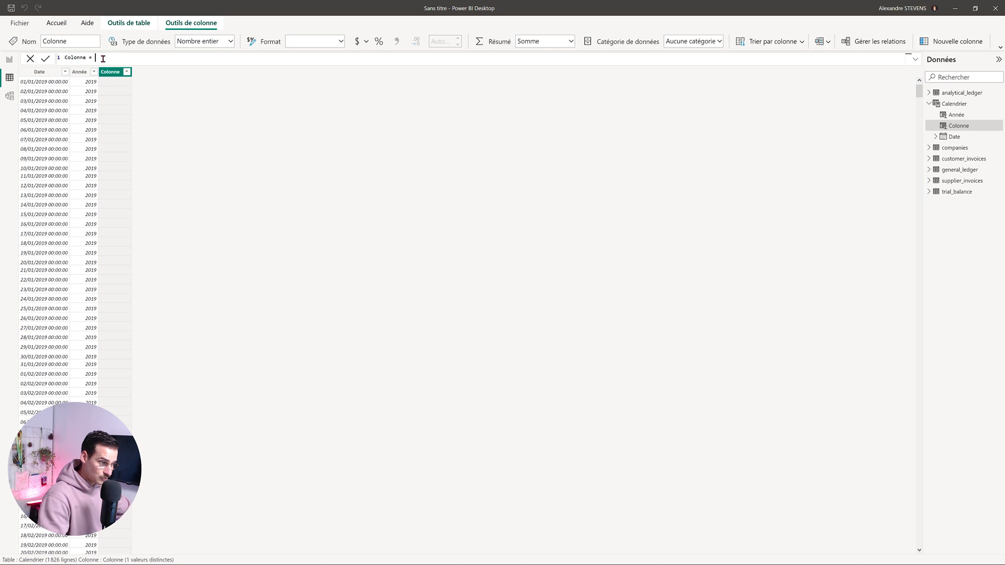
Step: Define the new Calendrier column as Mois = FORMAT(Calendrier[Date], "MMM") and check its values across the rows
{"action": "double_click", "coordinate": [73, 57]}
{"action": "type", "text": "Mois"}
{"action": "key", "text": "End"}
{"action": "type", "text": "FORM"}
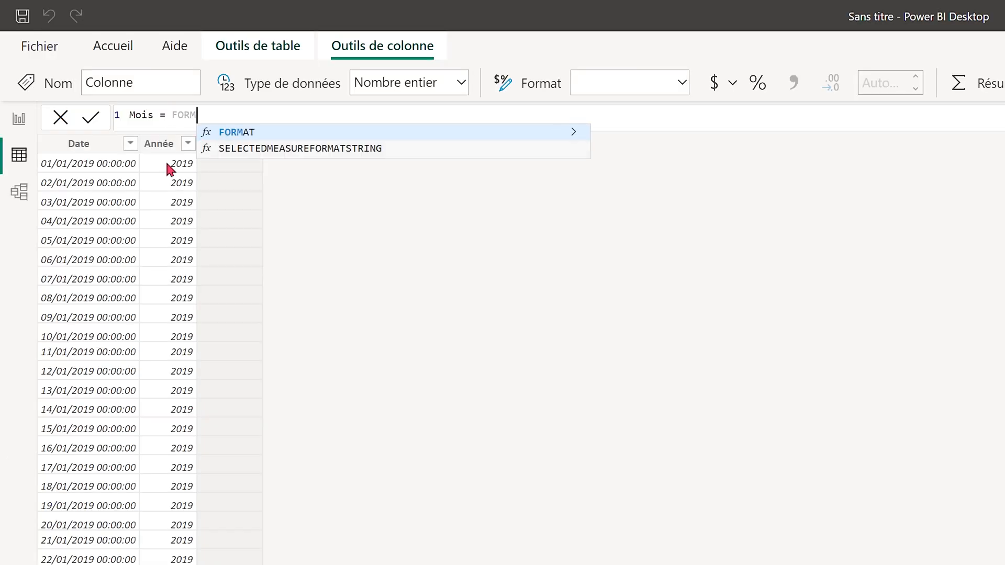
{"action": "left_click", "coordinate": [280, 133]}
{"action": "type", "text": "Date"}
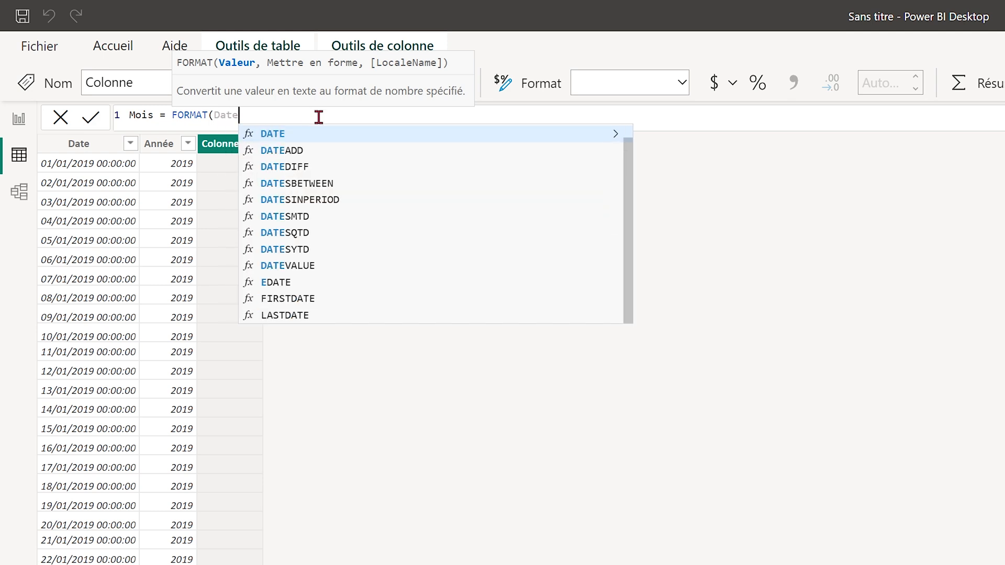
{"action": "left_click", "coordinate": [350, 138]}
{"action": "type", "text": ", \"MMM\""}
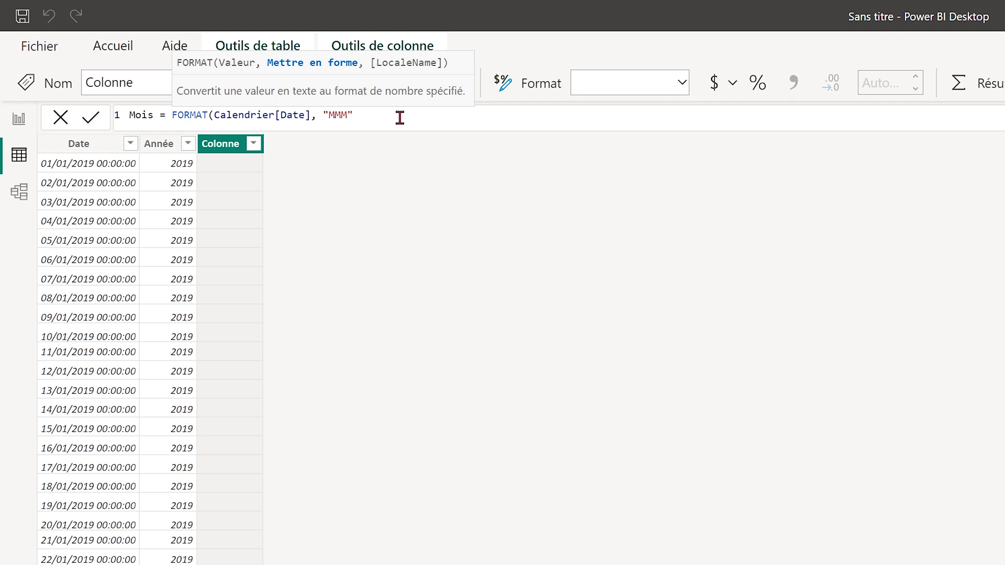
{"action": "type", "text": ")"}
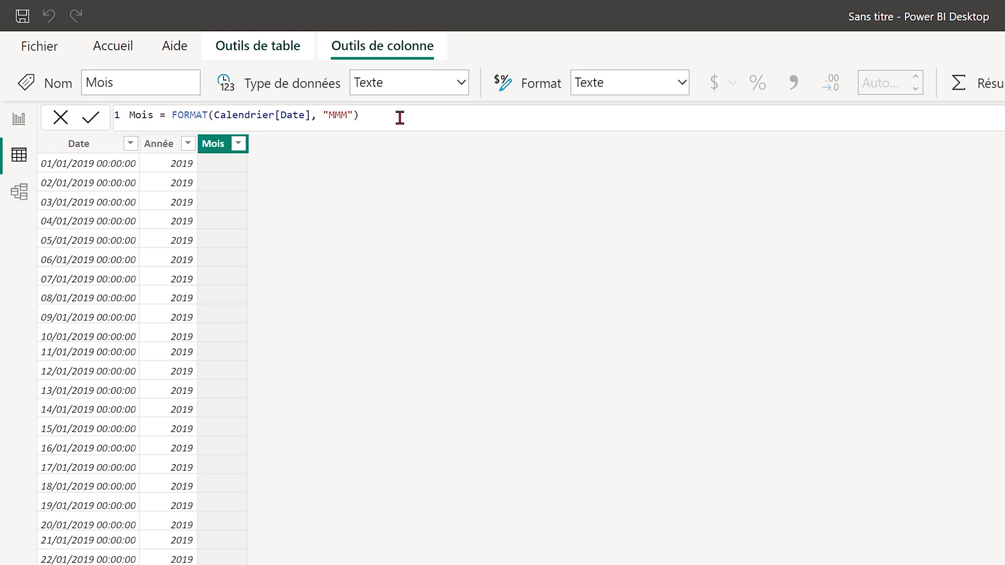
{"action": "scroll", "coordinate": [73, 361], "scroll_direction": "down", "scroll_amount": 20}
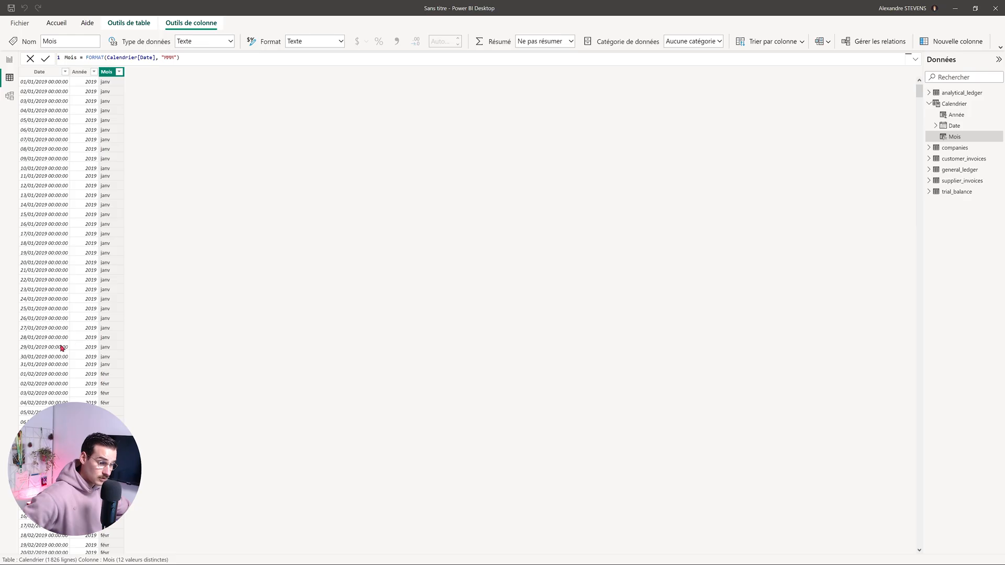
{"action": "scroll", "coordinate": [81, 372], "scroll_direction": "down", "scroll_amount": 20}
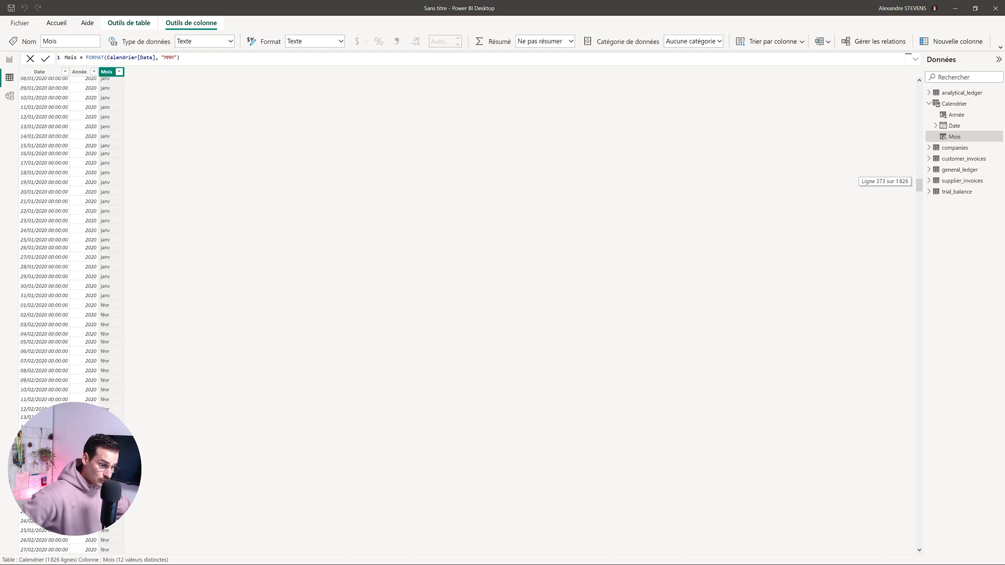
{"action": "scroll", "coordinate": [71, 314], "scroll_direction": "up", "scroll_amount": 20}
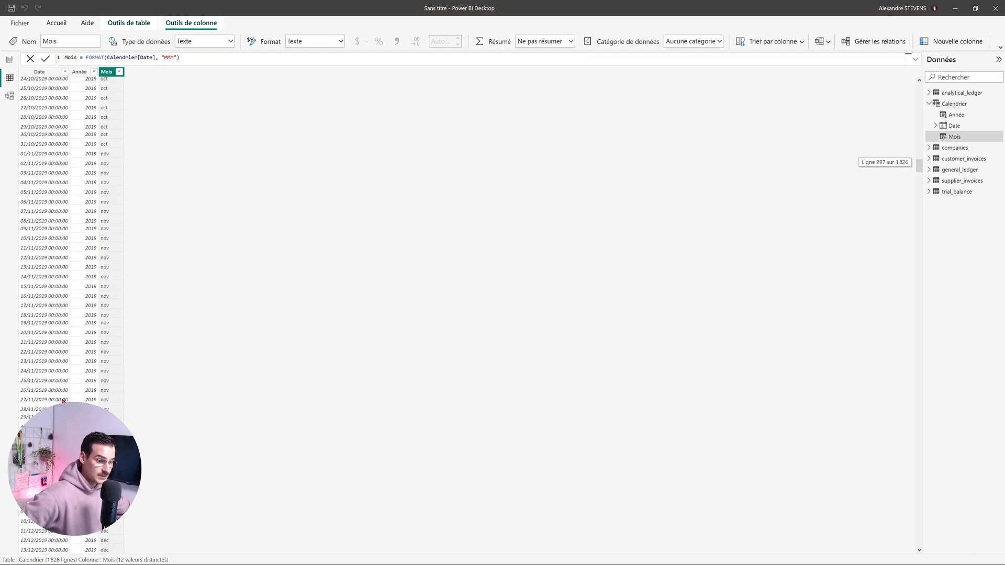
{"action": "scroll", "coordinate": [119, 407], "scroll_direction": "up", "scroll_amount": 20}
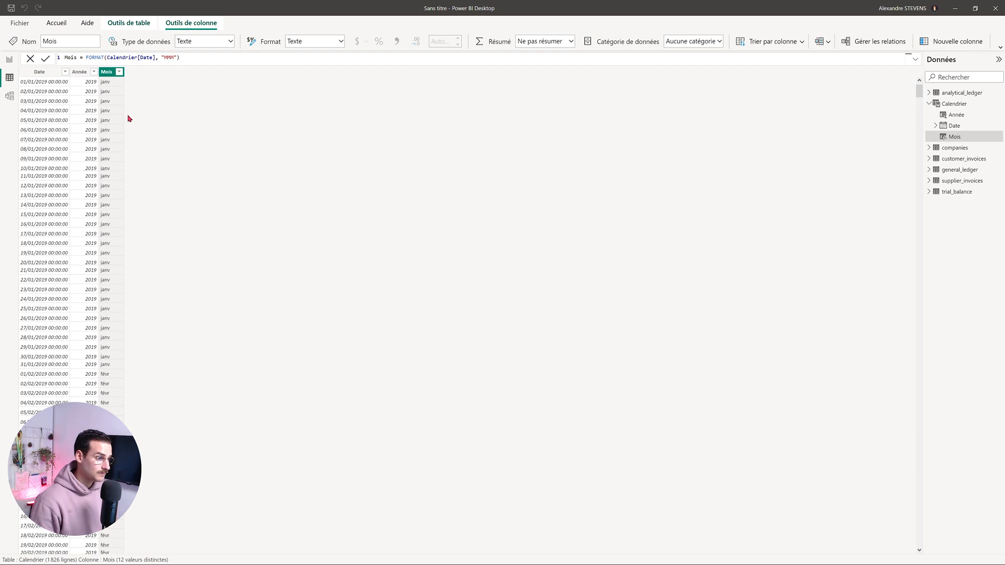
Step: In the model view, relate the supplier_invoices field just below created_at to the Date field of Calendrier
{"action": "left_click", "coordinate": [10, 61]}
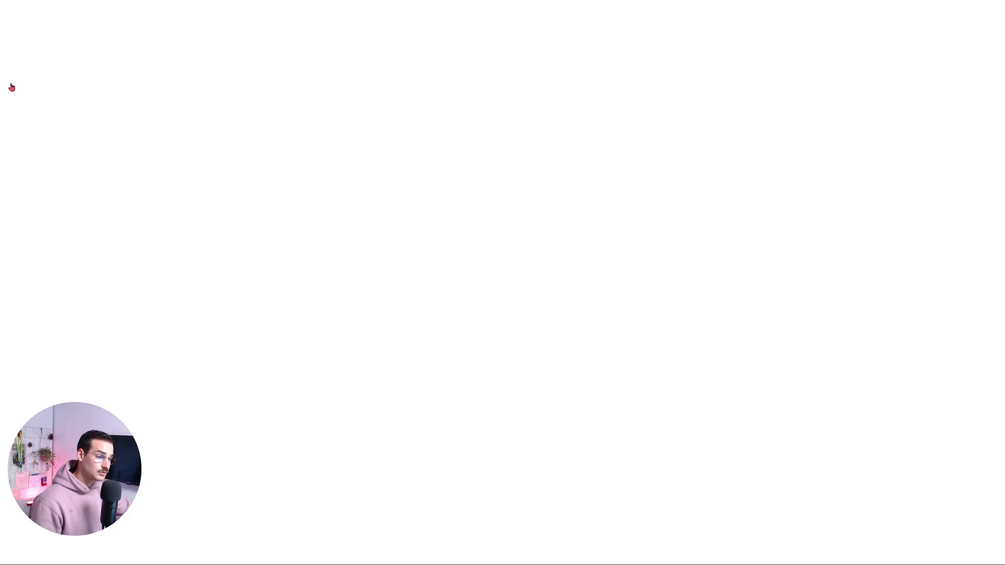
{"action": "left_click", "coordinate": [9, 96]}
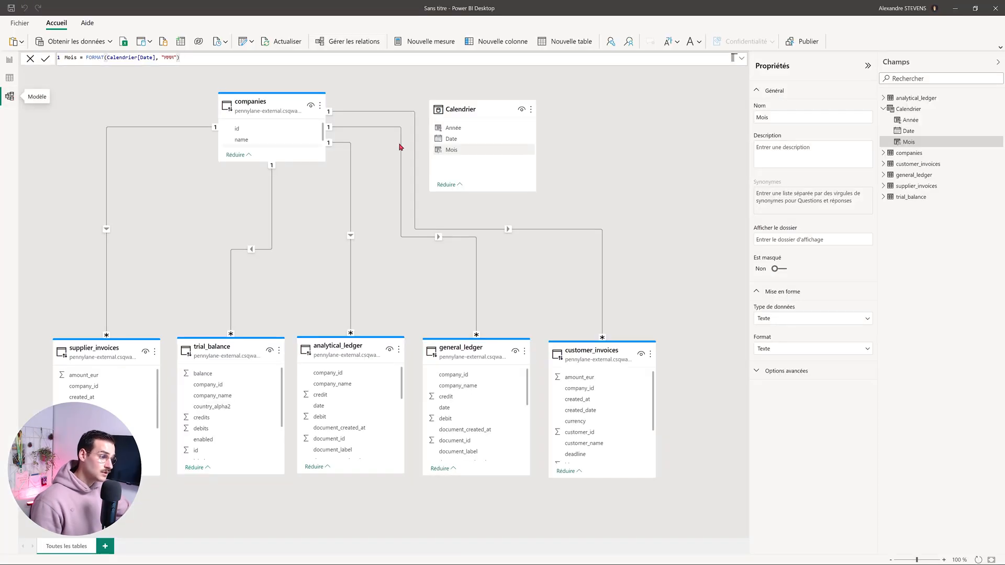
{"action": "left_click", "coordinate": [490, 108]}
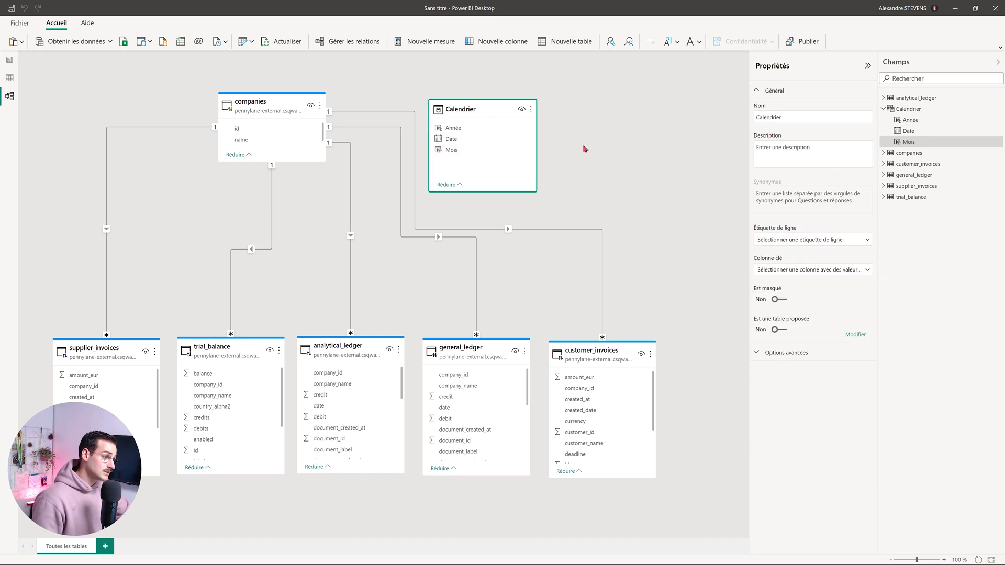
{"action": "left_click", "coordinate": [585, 150]}
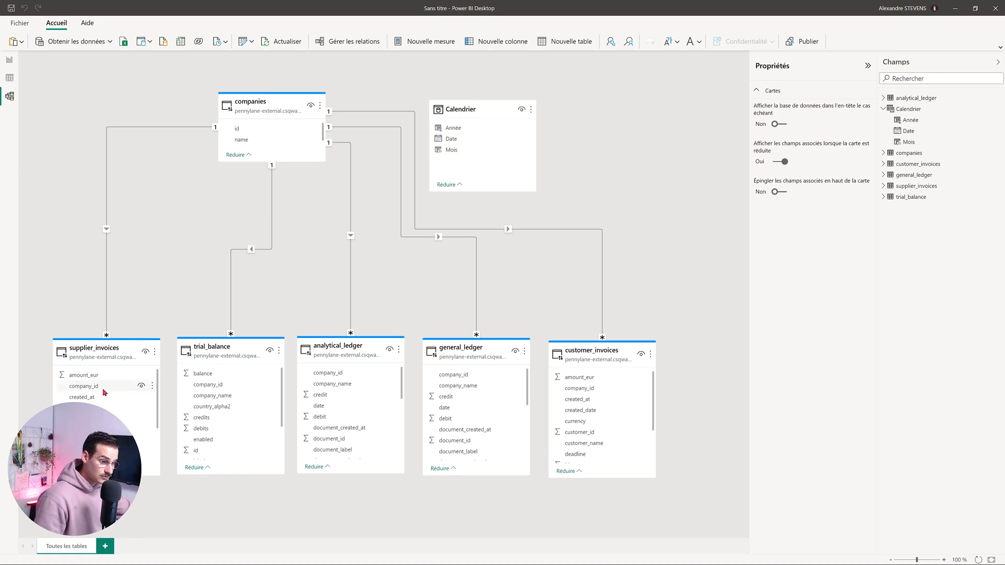
{"action": "scroll", "coordinate": [112, 414], "scroll_direction": "down", "scroll_amount": 2}
{"action": "scroll", "coordinate": [105, 421], "scroll_direction": "up", "scroll_amount": 3}
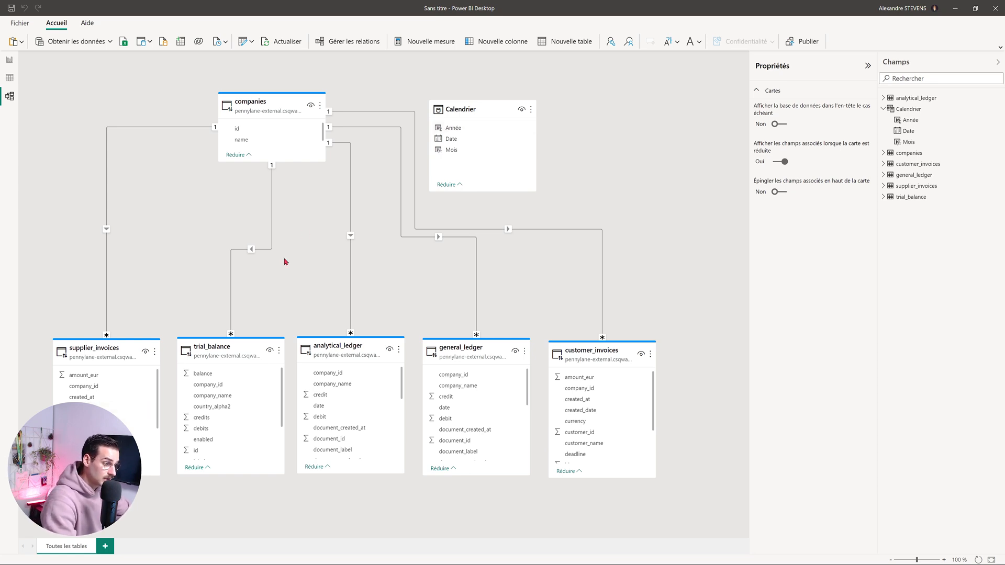
{"action": "left_click_drag", "start_coordinate": [120, 408], "coordinate": [126, 362]}
{"action": "left_click_drag", "start_coordinate": [420, 170], "coordinate": [463, 139]}
{"action": "left_click", "coordinate": [603, 402]}
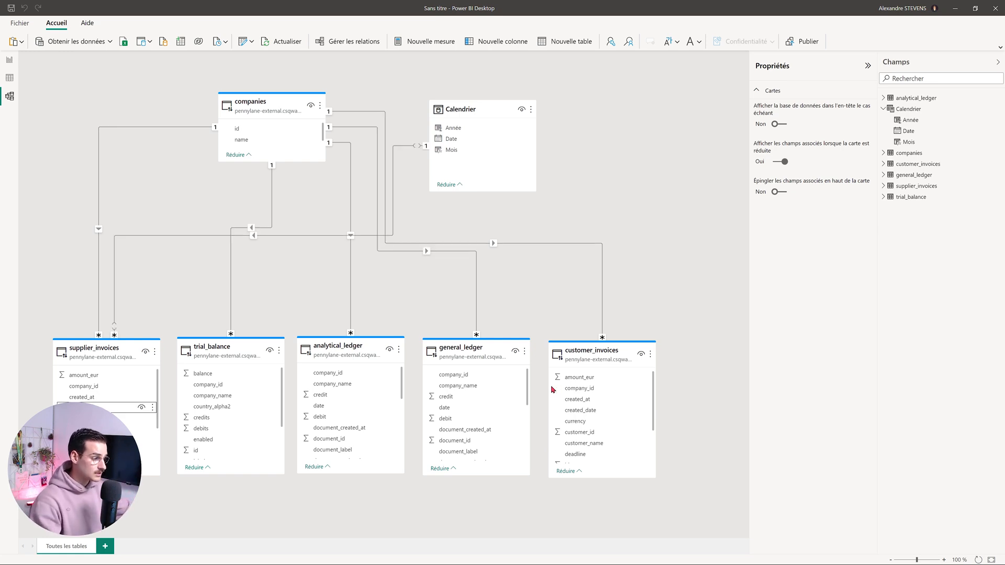
Step: Relate the date fields of analytical_ledger and general_ledger and the created_date field of customer_invoices to Calendrier's Date field
{"action": "scroll", "coordinate": [236, 404], "scroll_direction": "down", "scroll_amount": 2}
{"action": "scroll", "coordinate": [220, 417], "scroll_direction": "up", "scroll_amount": 2}
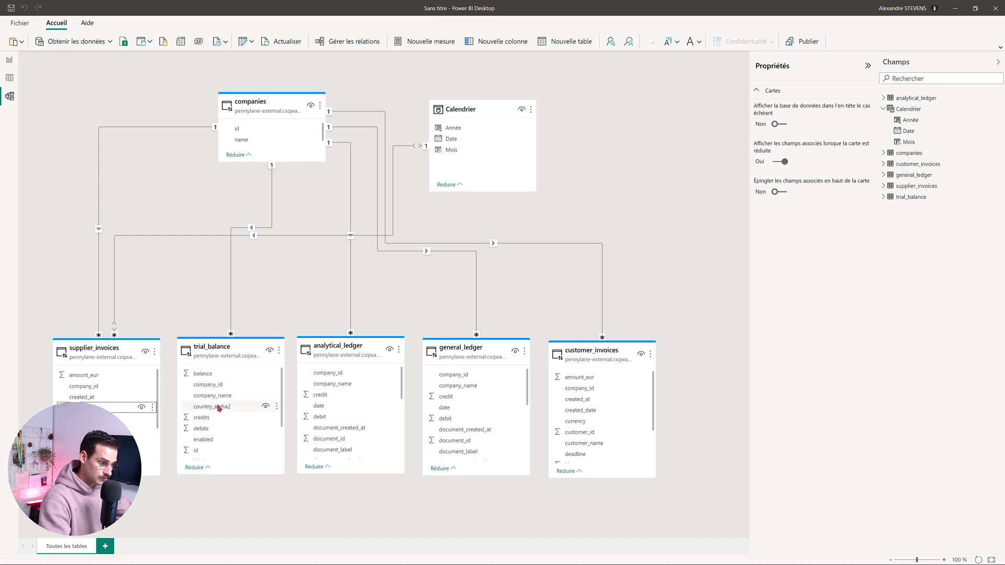
{"action": "left_click_drag", "start_coordinate": [318, 406], "coordinate": [464, 142]}
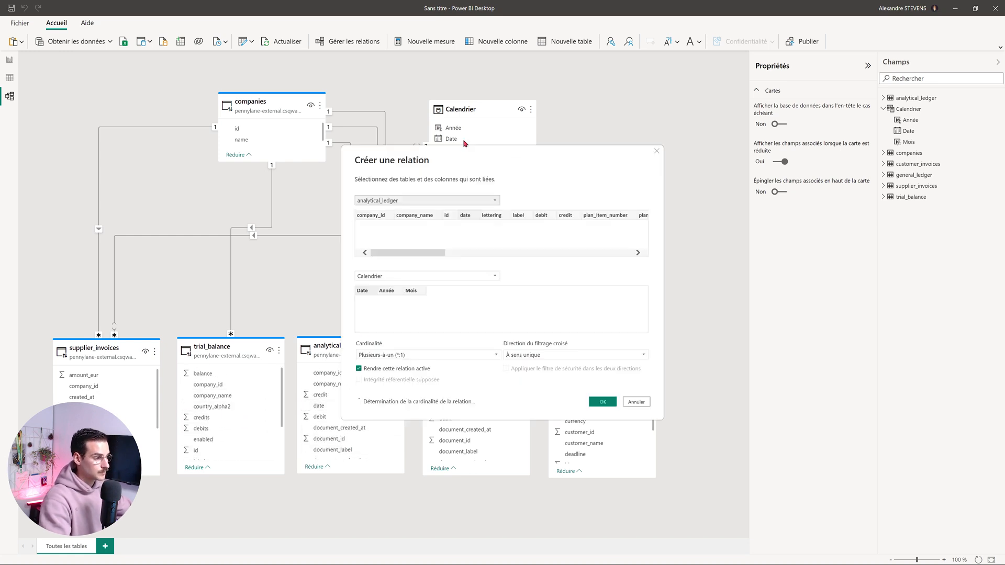
{"action": "left_click", "coordinate": [602, 402]}
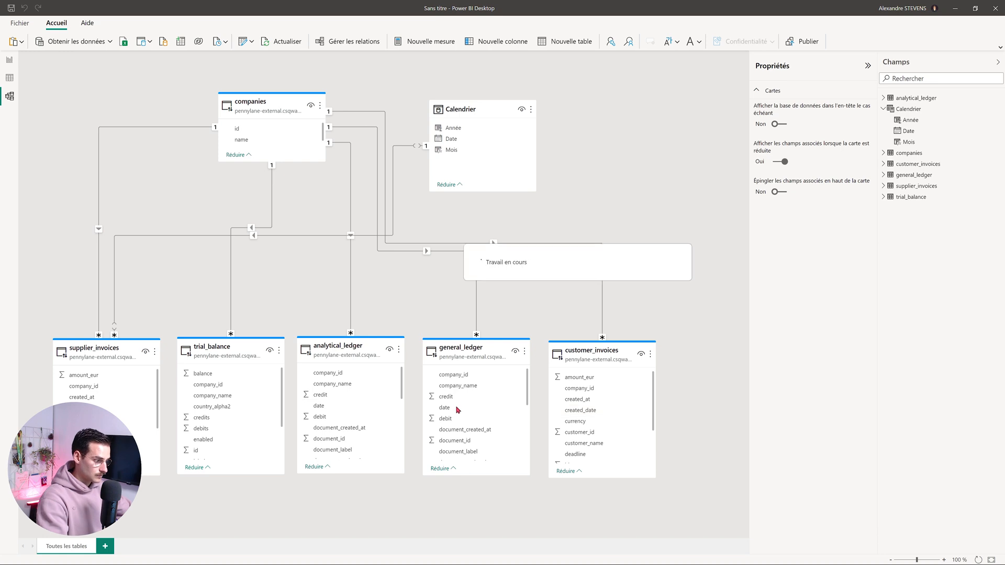
{"action": "left_click_drag", "start_coordinate": [472, 411], "coordinate": [437, 148]}
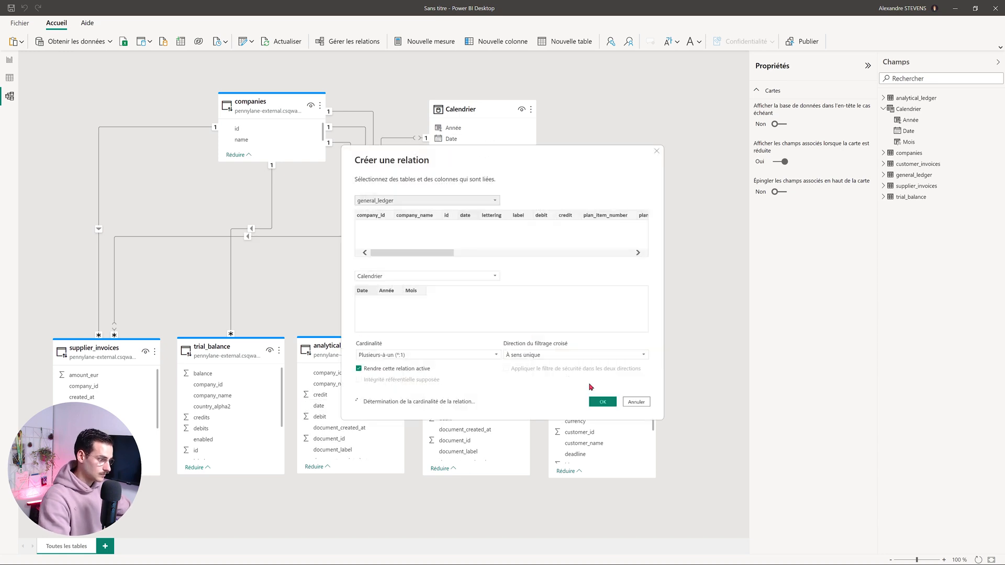
{"action": "left_click", "coordinate": [602, 402]}
{"action": "left_click_drag", "start_coordinate": [597, 410], "coordinate": [464, 144]}
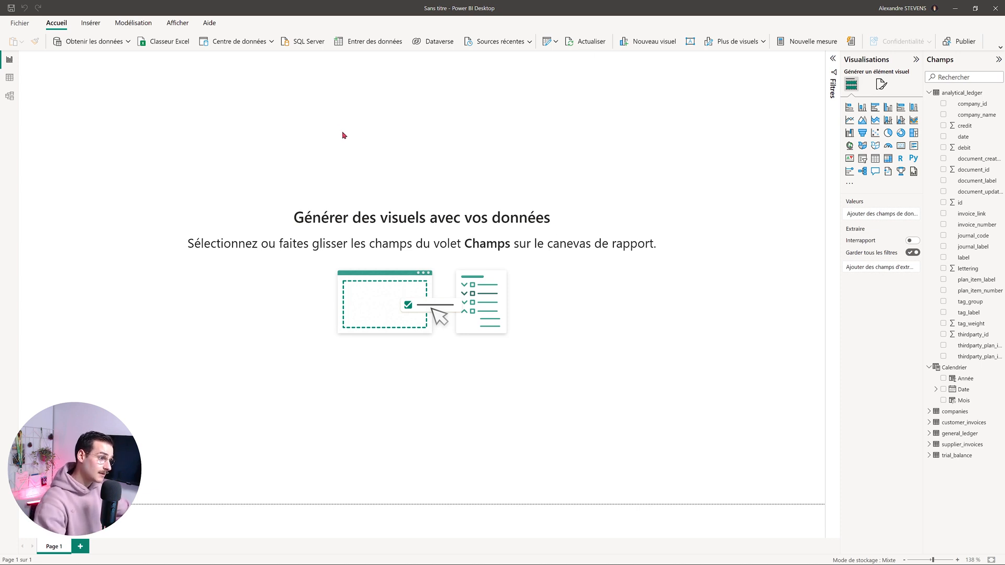
Step: Save the report in the Téléchargements folder as a Power BI file named template_pennylane
{"action": "left_click", "coordinate": [11, 8]}
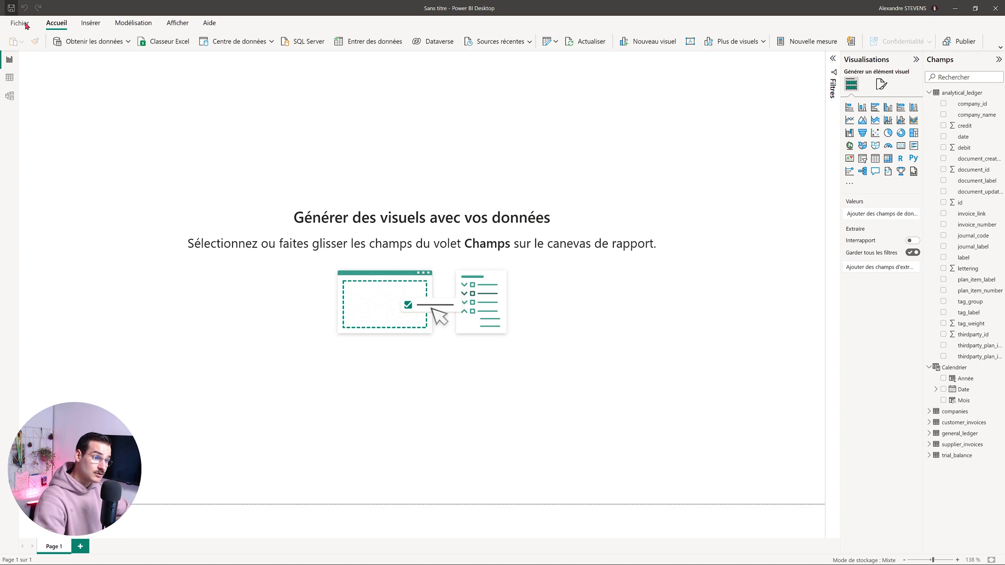
{"action": "left_click", "coordinate": [47, 116]}
{"action": "left_click", "coordinate": [90, 383]}
{"action": "type", "text": "template_pennylane"}
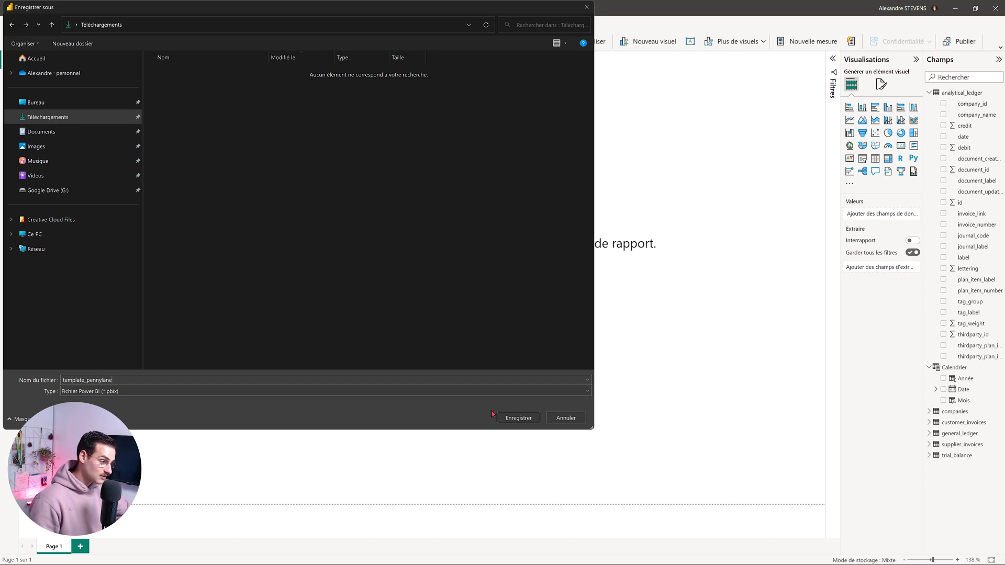
{"action": "left_click", "coordinate": [519, 420]}
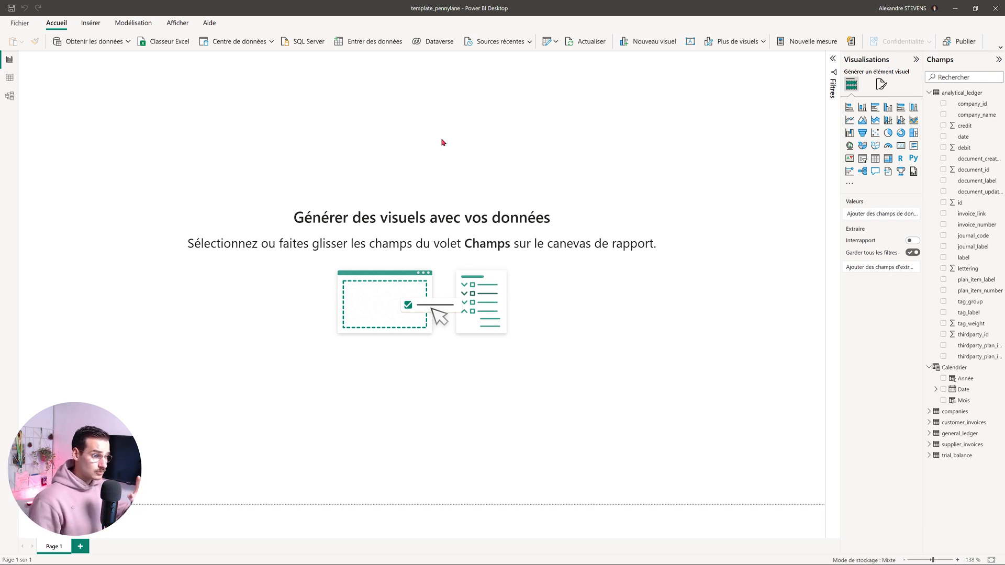
Step: Start customizing the report's current theme and set Couleur 1 to #003D3D
{"action": "left_click", "coordinate": [177, 23]}
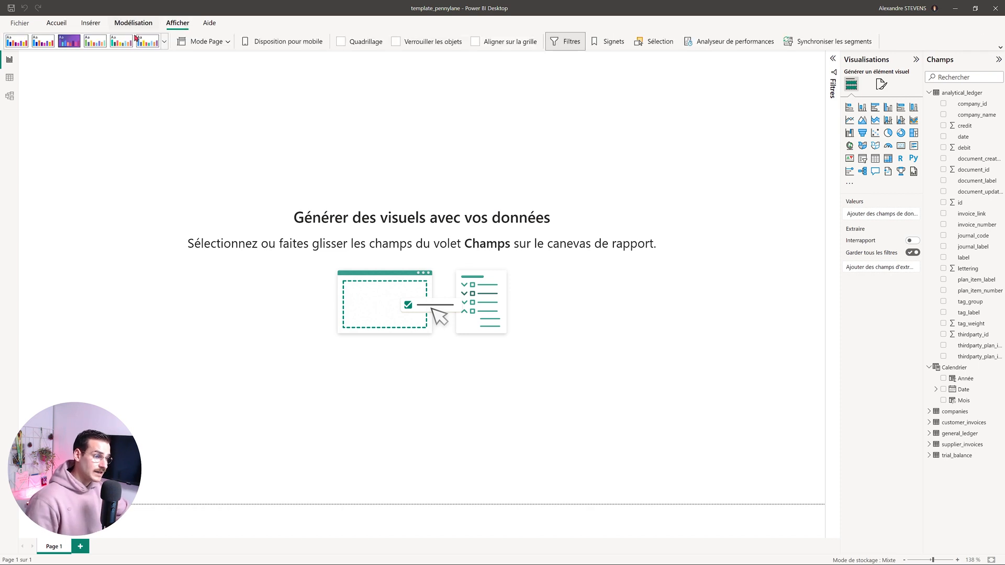
{"action": "left_click", "coordinate": [165, 45]}
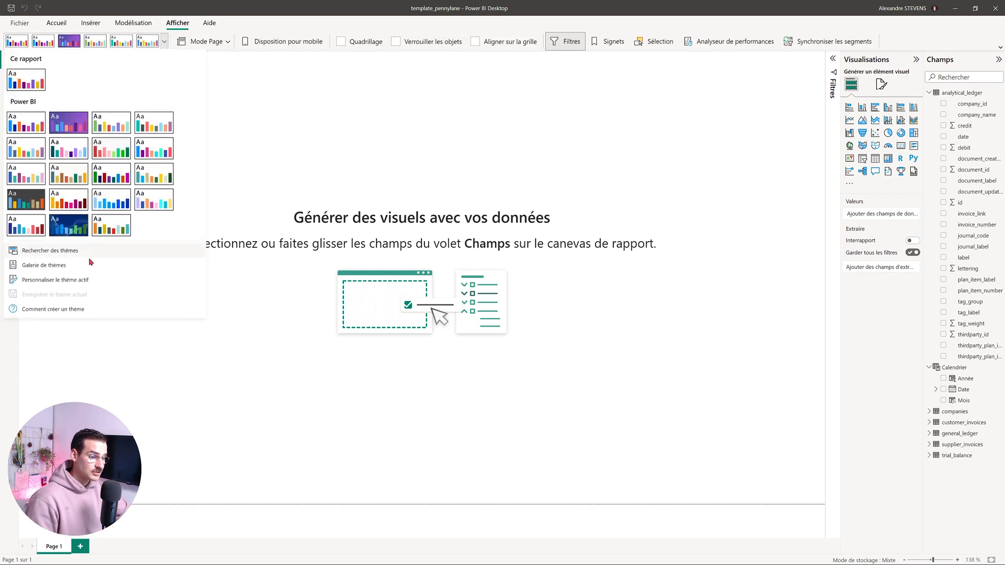
{"action": "left_click", "coordinate": [87, 285]}
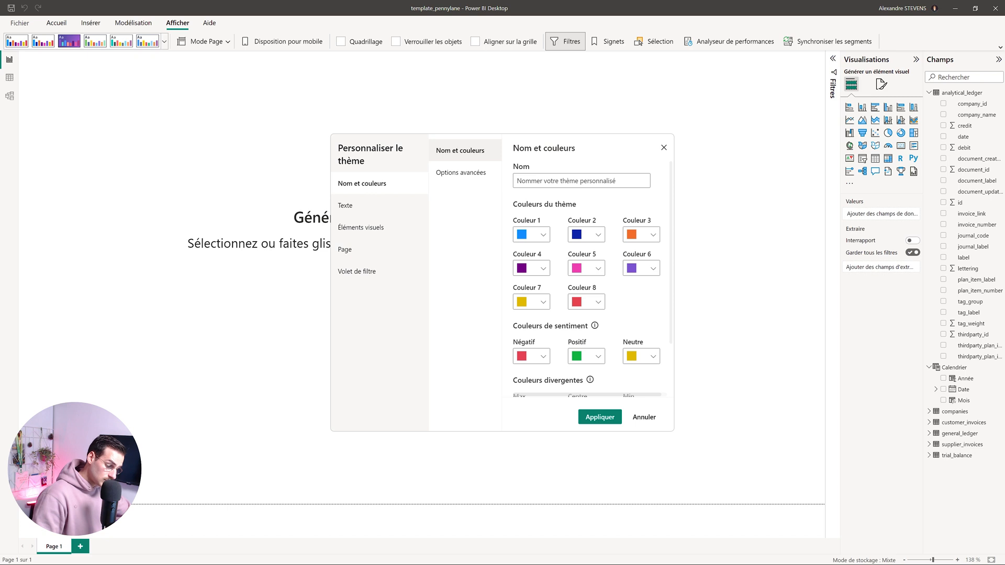
{"action": "left_click", "coordinate": [540, 236]}
{"action": "triple_click", "coordinate": [542, 385]}
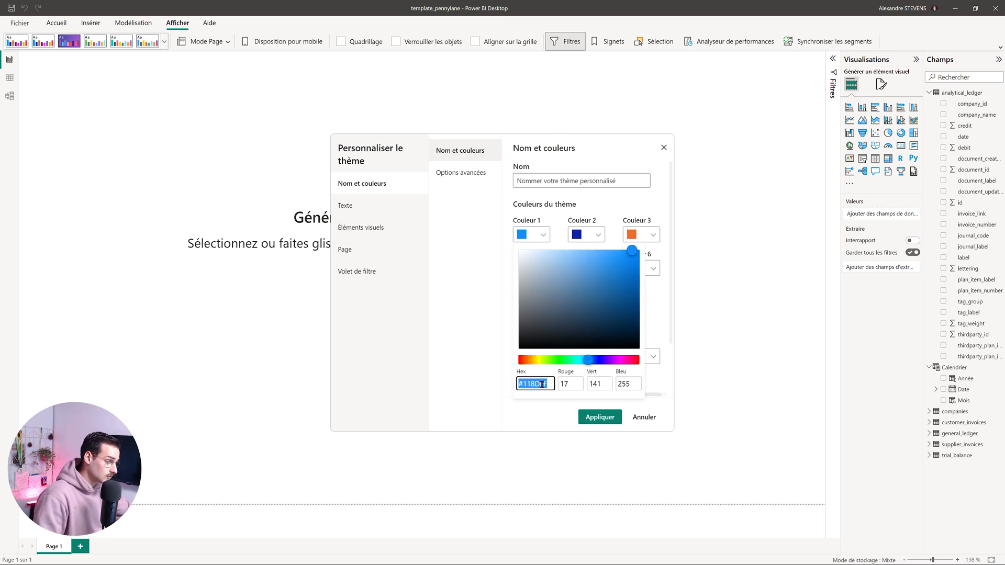
{"action": "type", "text": "#003D3D"}
{"action": "left_click", "coordinate": [465, 336]}
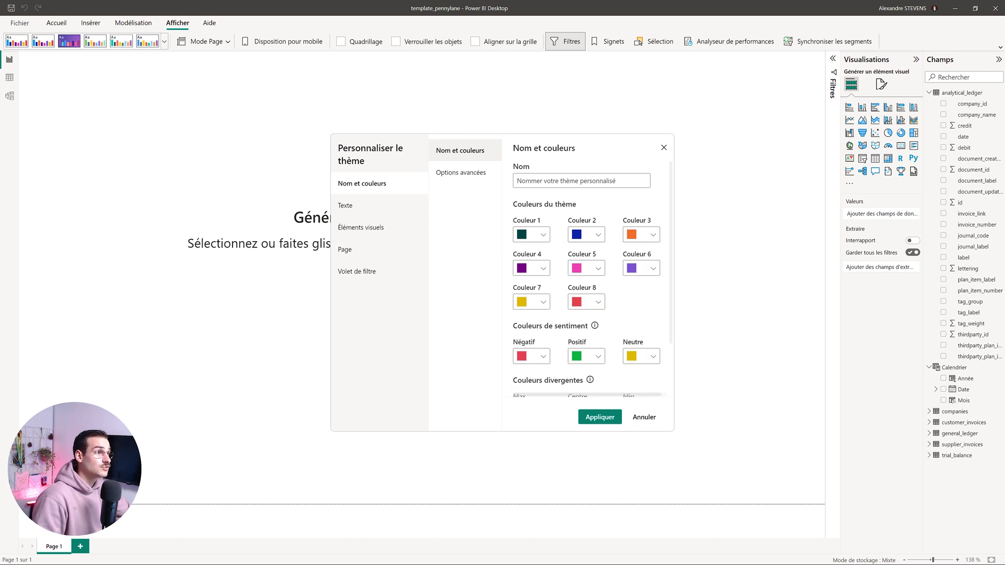
Step: Set Couleur 2 of the theme to #00F872
{"action": "left_click", "coordinate": [599, 236]}
{"action": "triple_click", "coordinate": [503, 384]}
{"action": "type", "text": "#00FF72"}
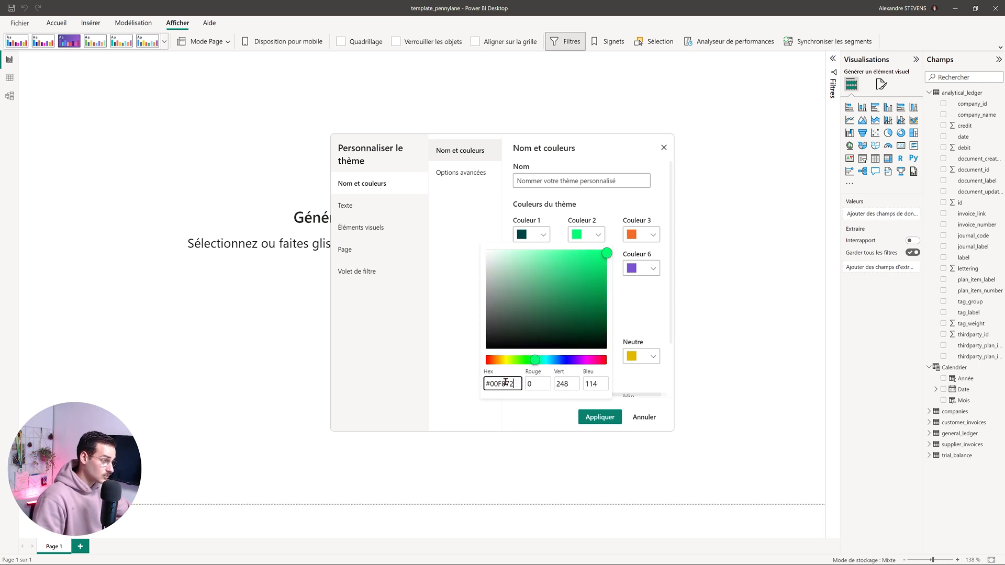
{"action": "left_click", "coordinate": [469, 325]}
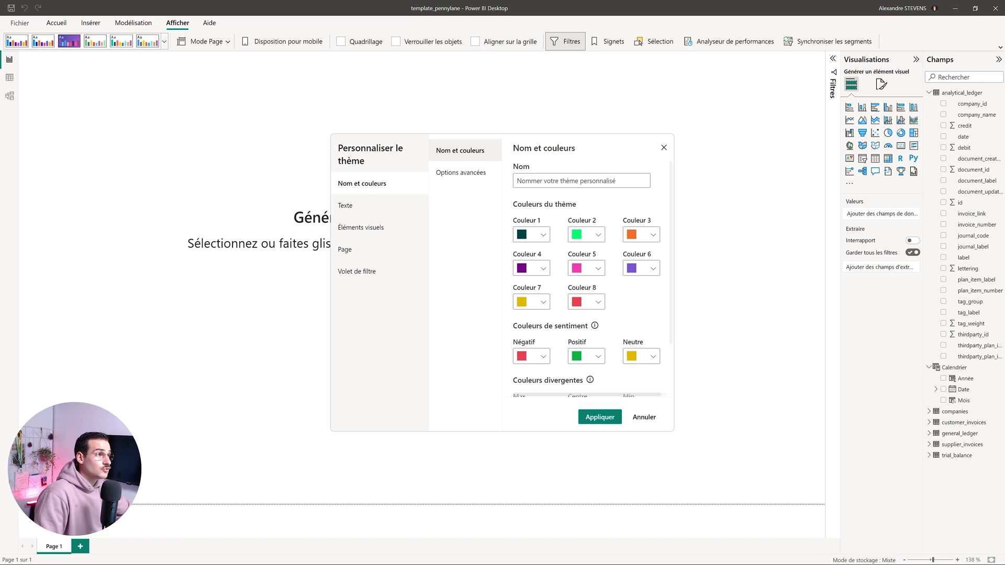
Step: Paste a periwinkle-blue hex code for Couleur 3 of the theme and set Couleur 4 to #F0977F
{"action": "left_click", "coordinate": [654, 236]}
{"action": "triple_click", "coordinate": [556, 382]}
{"action": "key", "text": "ctrl+v"}
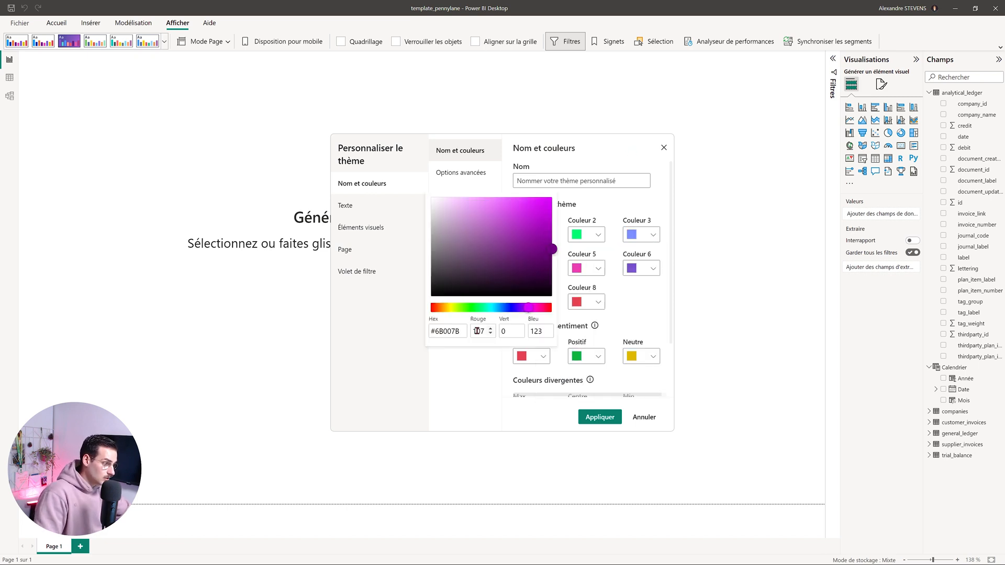
{"action": "triple_click", "coordinate": [454, 333]}
{"action": "type", "text": "#F0977F"}
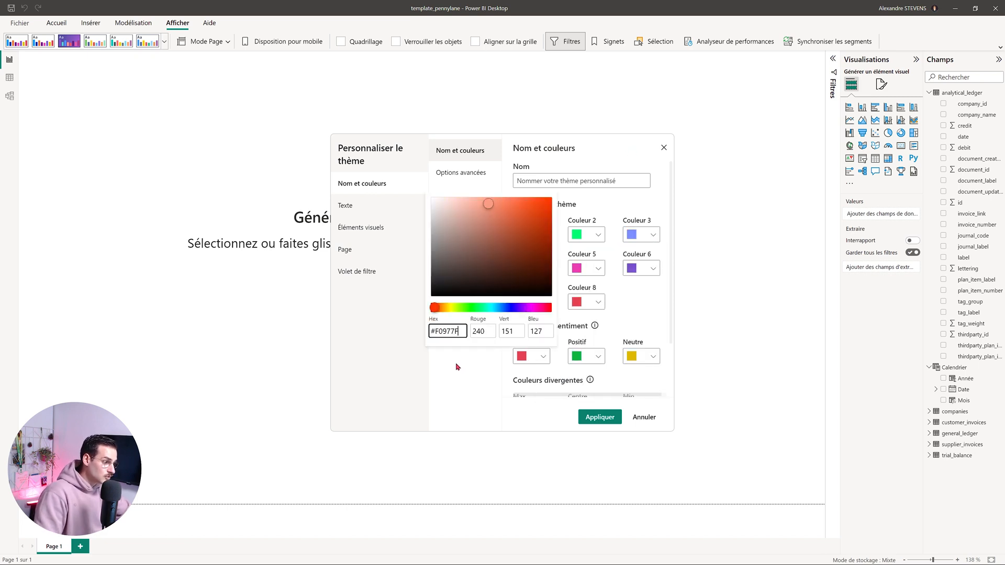
{"action": "left_click", "coordinate": [457, 367]}
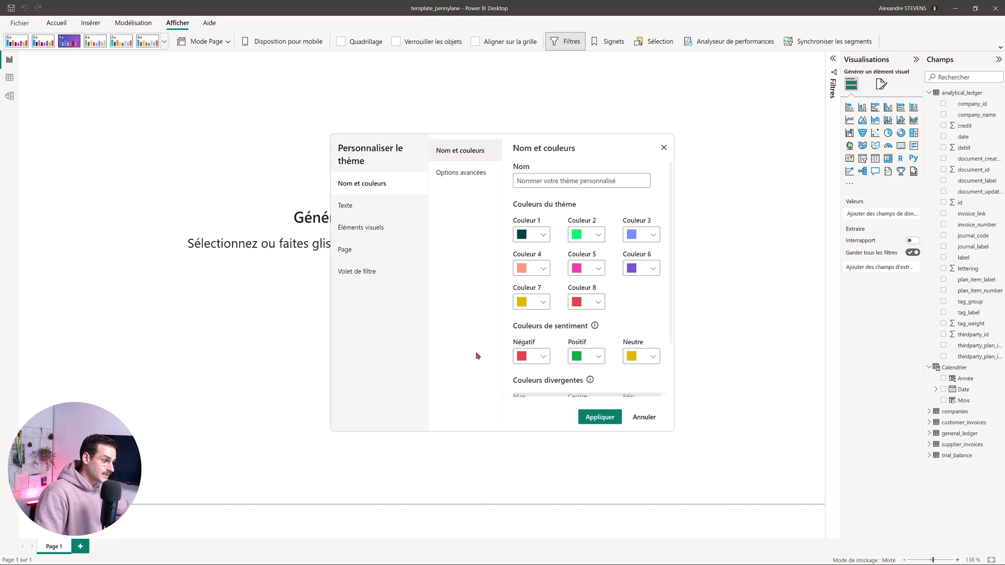
Step: Review the theme's advanced color options and its text settings for general text, titles, cards and KPIs, and tab headers
{"action": "left_click", "coordinate": [467, 179]}
{"action": "left_click", "coordinate": [381, 207]}
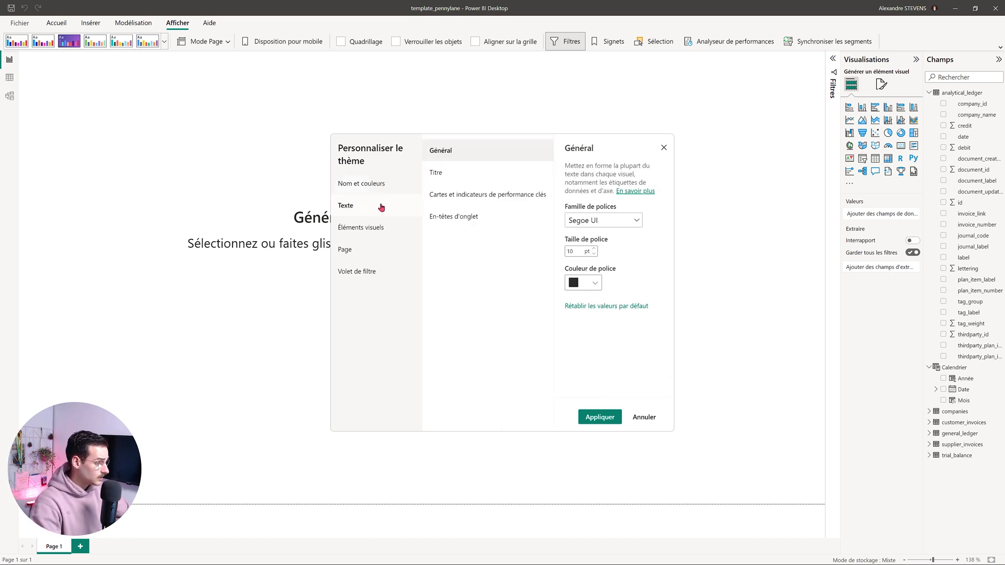
{"action": "left_click", "coordinate": [488, 175]}
{"action": "left_click", "coordinate": [495, 196]}
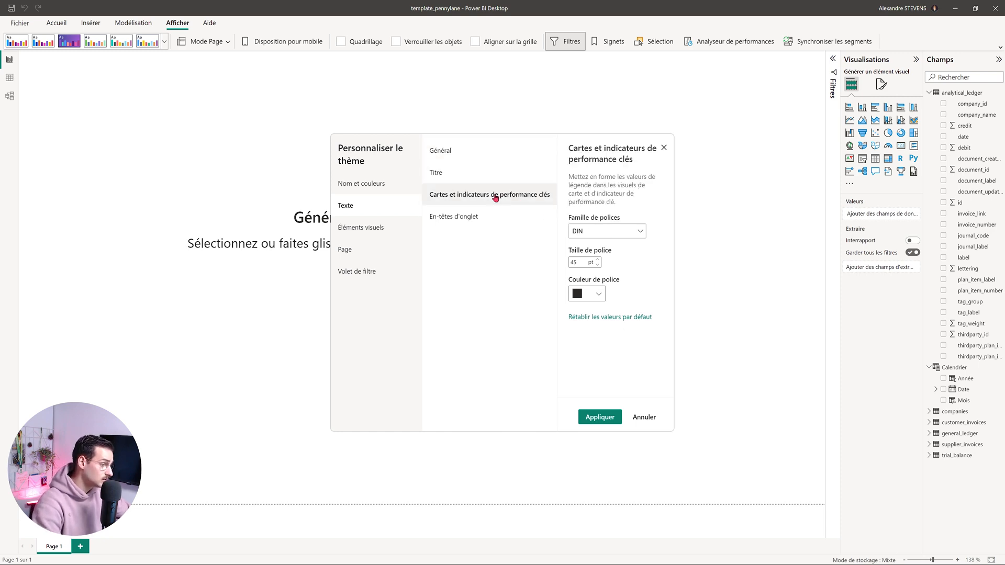
{"action": "left_click", "coordinate": [487, 216]}
{"action": "left_click", "coordinate": [629, 212]}
{"action": "left_click", "coordinate": [592, 228]}
{"action": "left_click", "coordinate": [481, 162]}
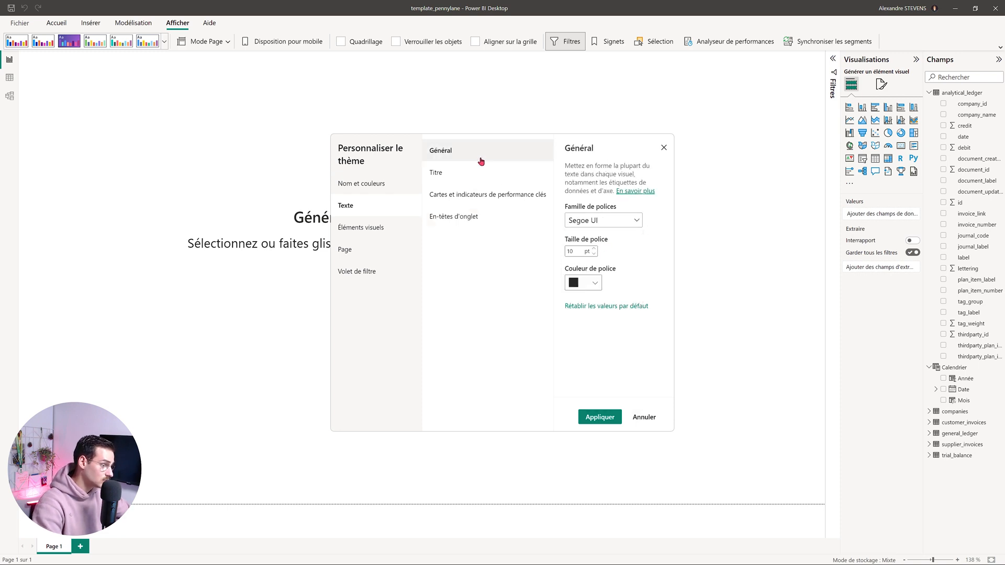
Step: Set the theme's general text font to DIN and the background transparency of visual elements to 100%
{"action": "left_click", "coordinate": [615, 220]}
{"action": "left_click", "coordinate": [607, 267]}
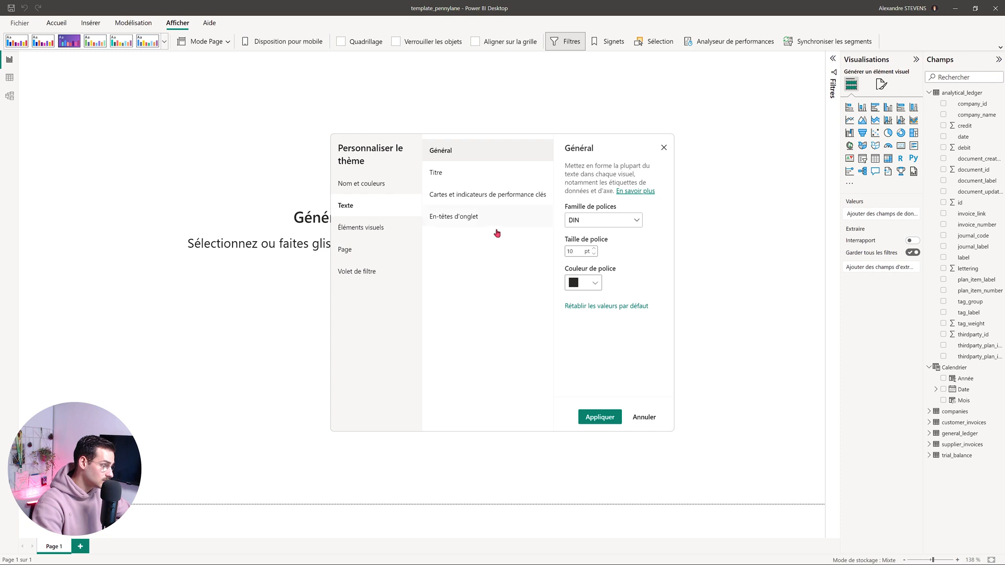
{"action": "left_click", "coordinate": [381, 231]}
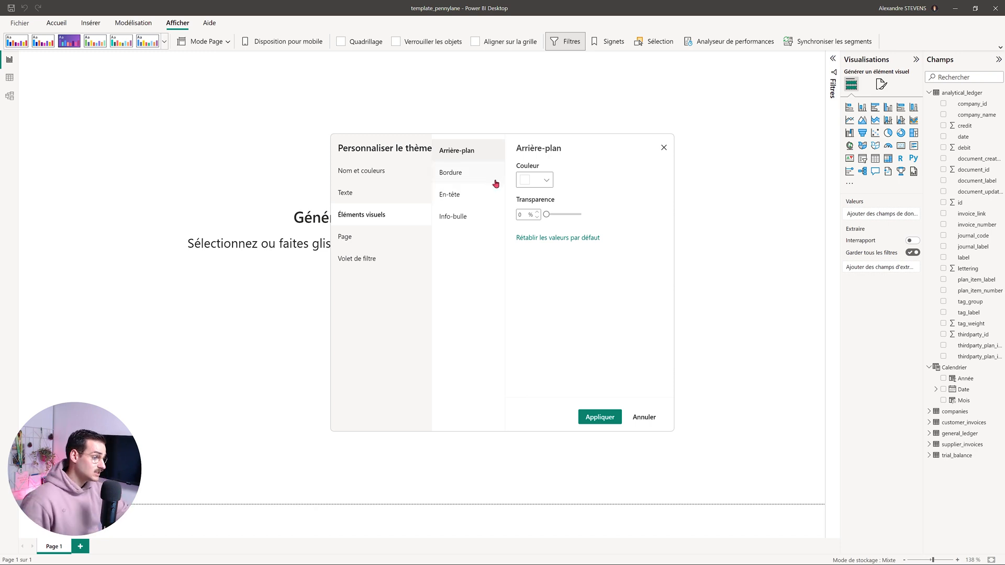
{"action": "left_click_drag", "start_coordinate": [547, 214], "coordinate": [588, 207]}
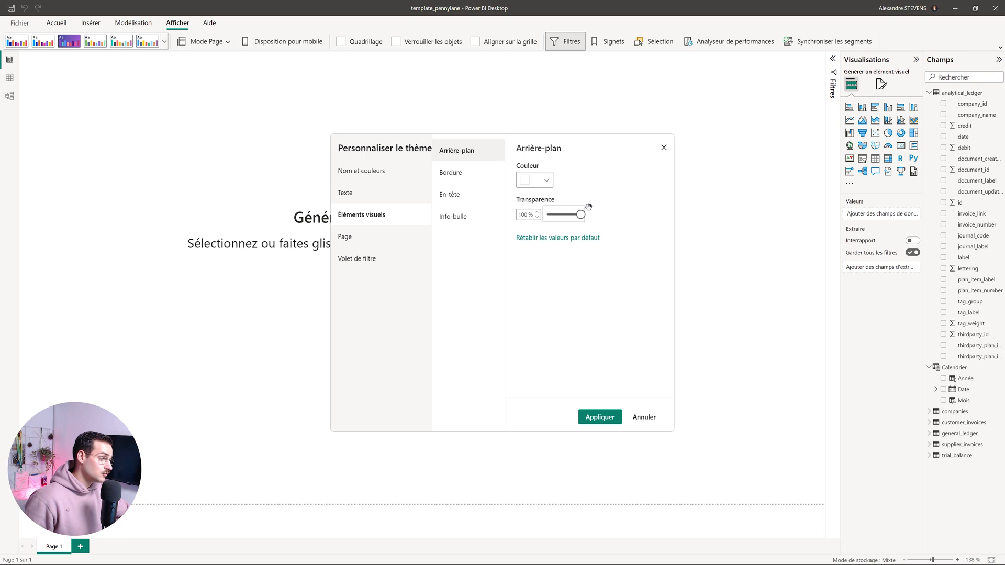
{"action": "left_click", "coordinate": [454, 173]}
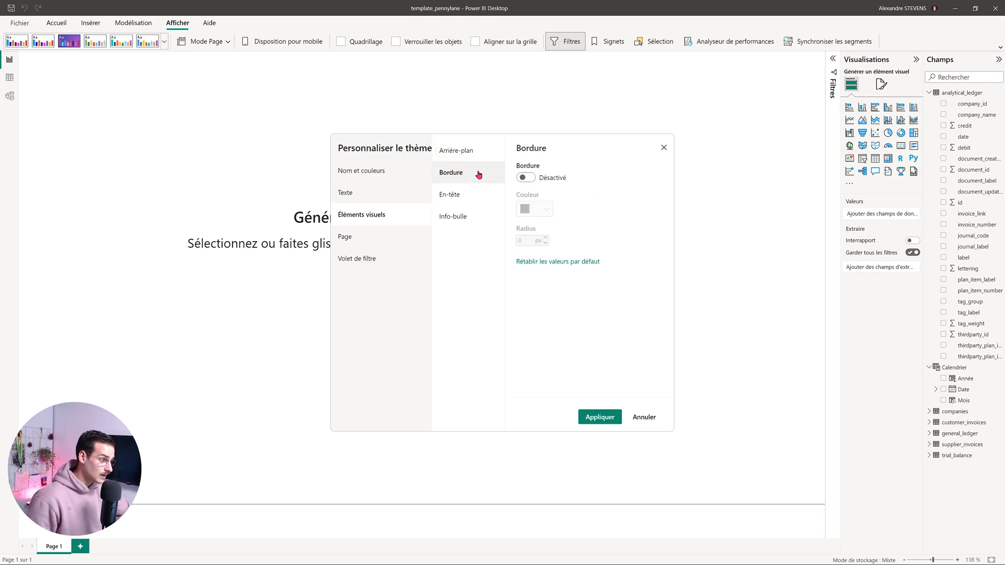
Step: Set the theme's page background to #FAF9F8 with 0% transparency and apply the customized theme
{"action": "left_click", "coordinate": [372, 239]}
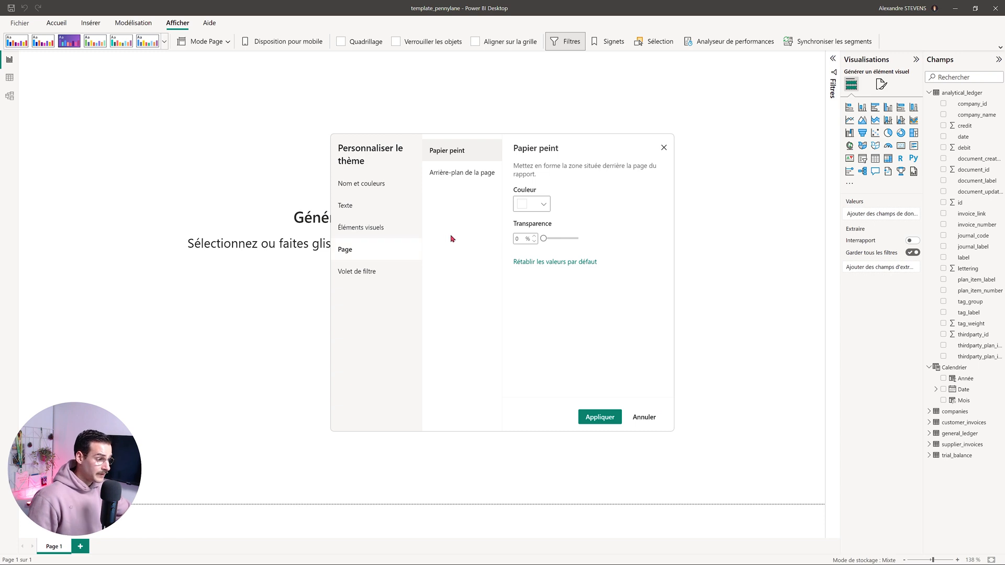
{"action": "left_click", "coordinate": [471, 173]}
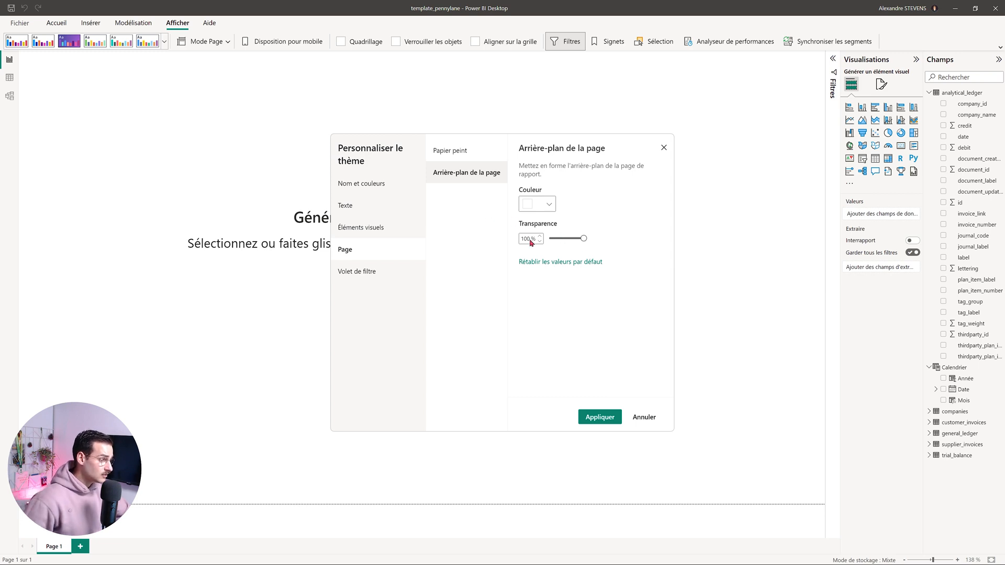
{"action": "left_click_drag", "start_coordinate": [583, 239], "coordinate": [548, 238]}
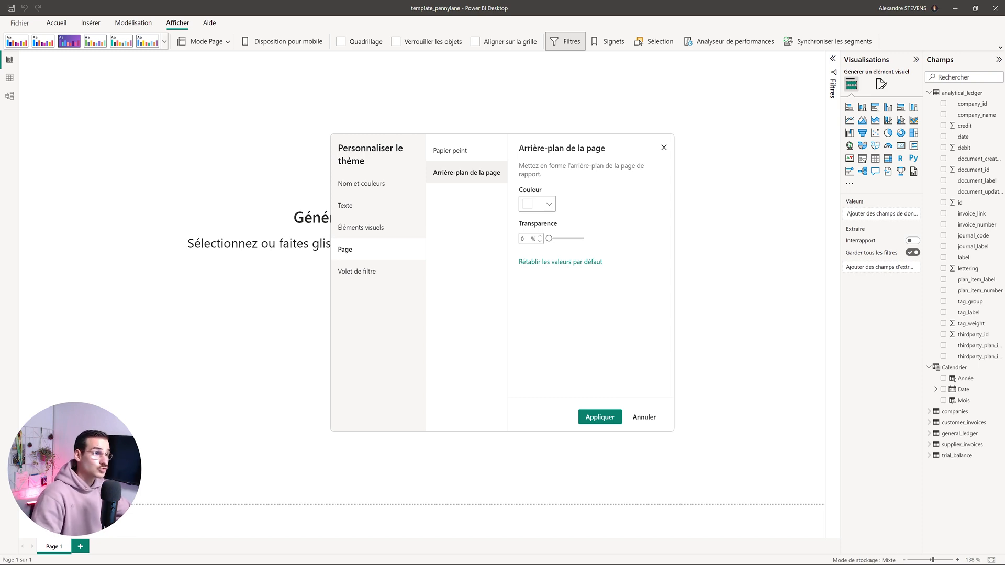
{"action": "left_click", "coordinate": [540, 208]}
{"action": "left_click", "coordinate": [543, 350]}
{"action": "key", "text": "ctrl+a"}
{"action": "type", "text": "#FAF9F8"}
{"action": "left_click", "coordinate": [552, 375]}
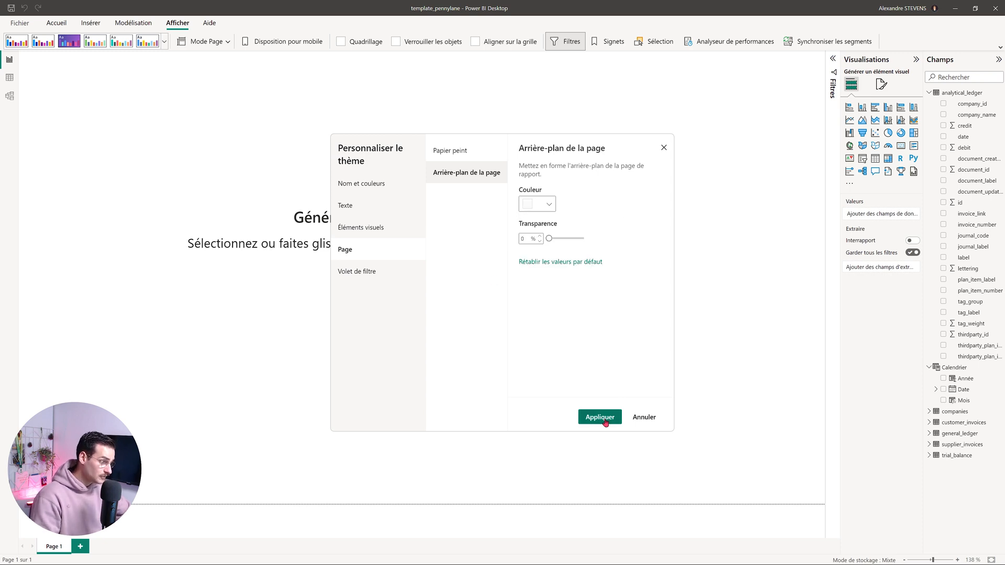
{"action": "left_click", "coordinate": [600, 417]}
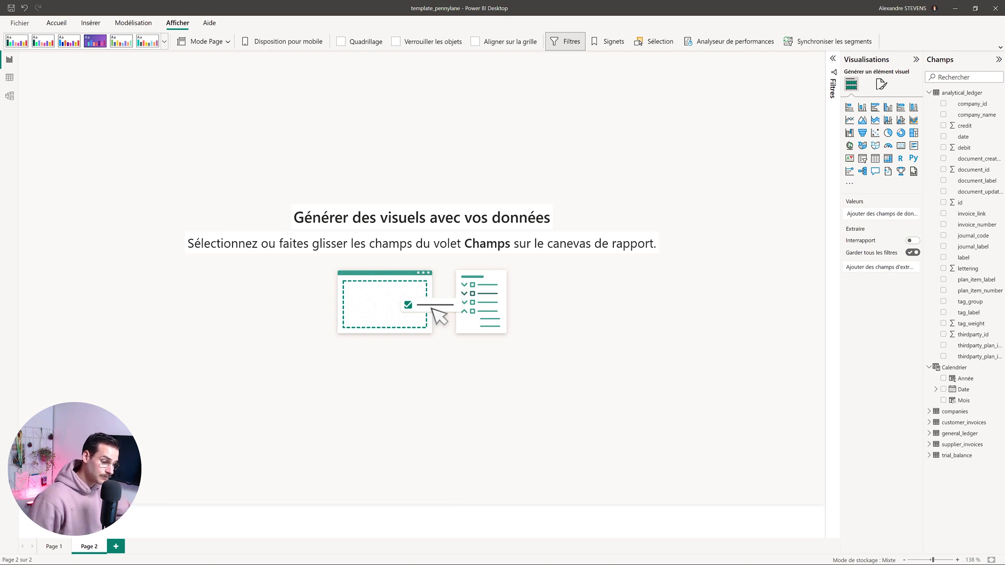
Step: Delete Page 2 from the report
{"action": "right_click", "coordinate": [82, 549]}
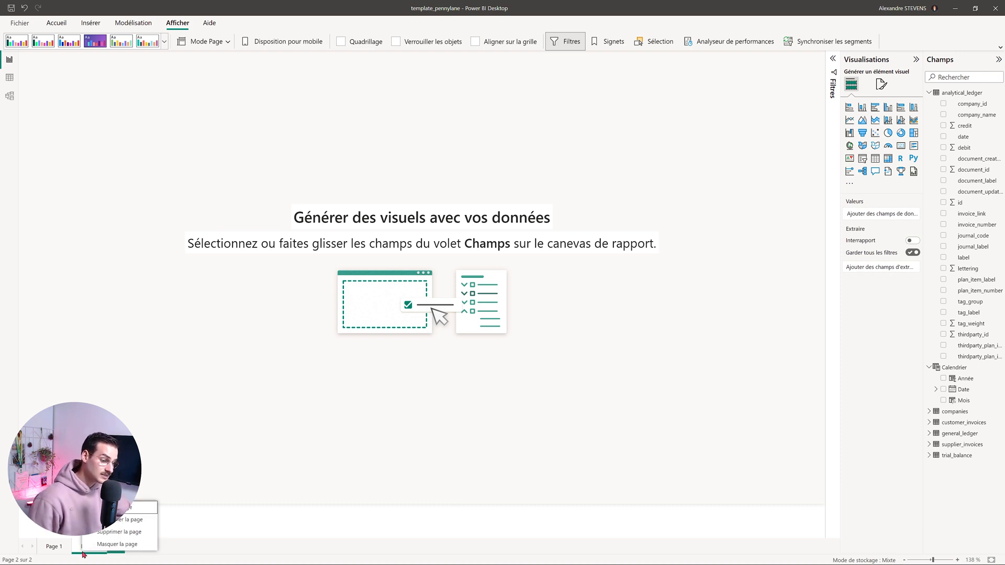
{"action": "left_click", "coordinate": [132, 534]}
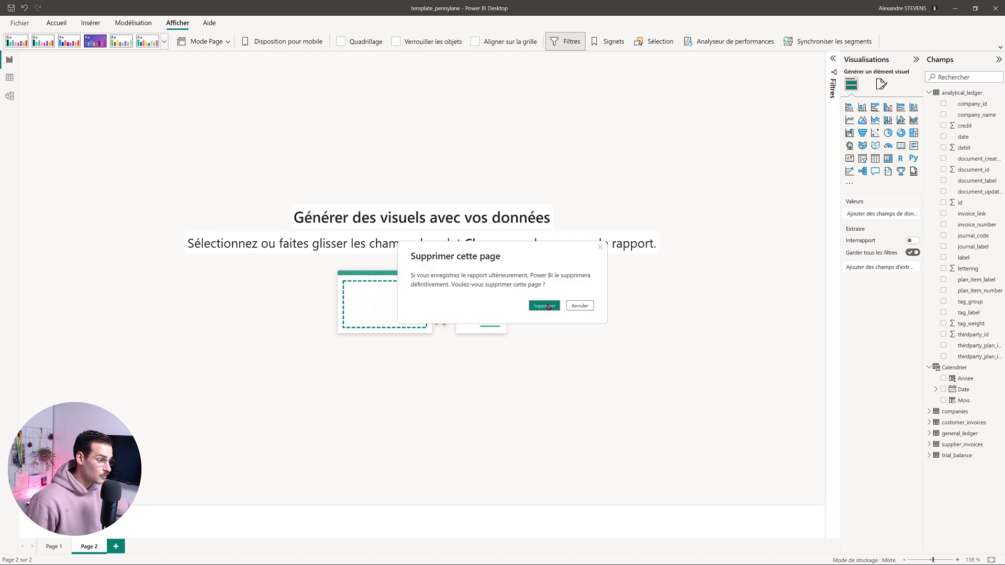
{"action": "left_click", "coordinate": [547, 306]}
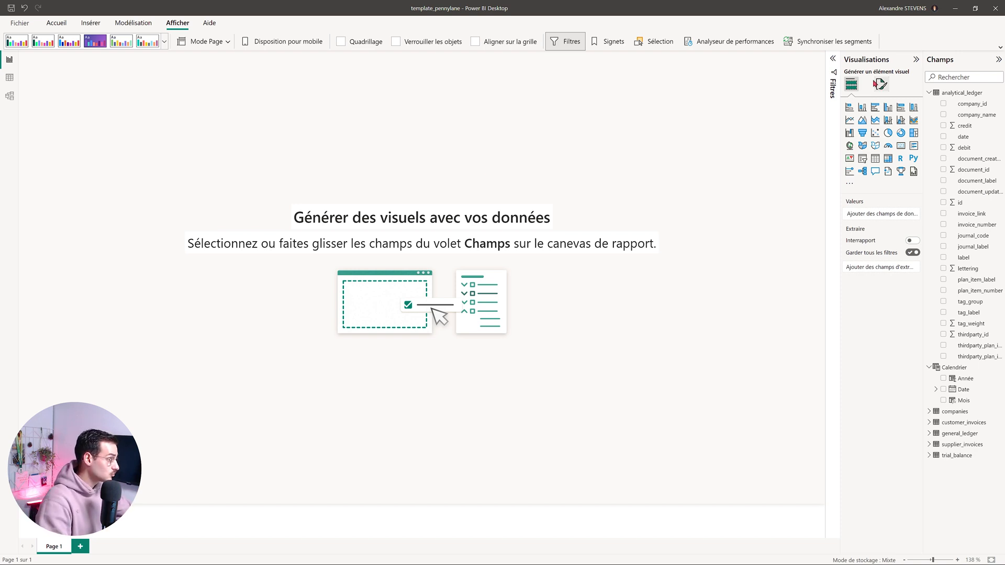
Step: Change the page's canvas to a custom size, 1920 px wide and 2500 px high
{"action": "left_click", "coordinate": [882, 84]}
{"action": "left_click", "coordinate": [656, 135]}
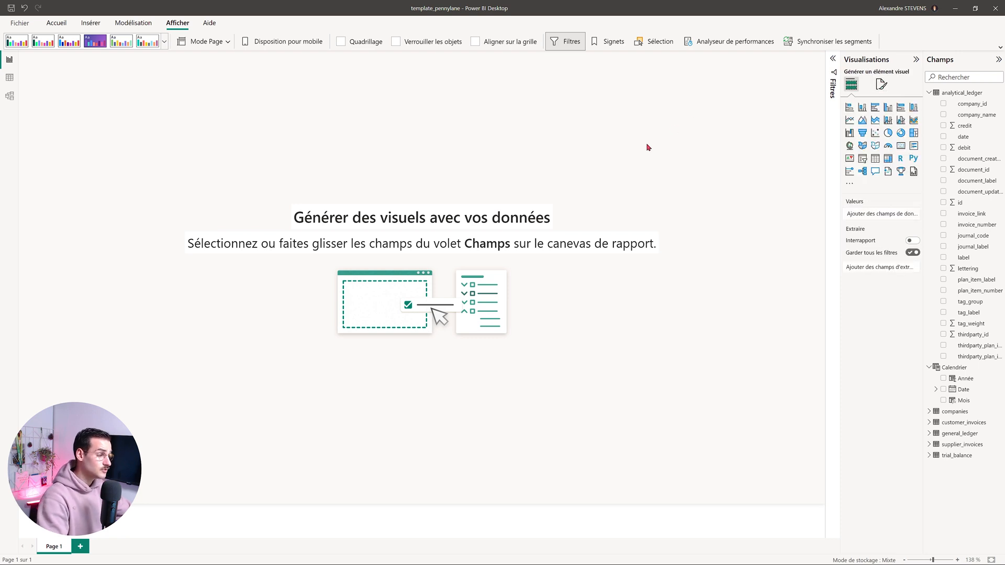
{"action": "left_click", "coordinate": [883, 86]}
{"action": "left_click", "coordinate": [854, 146]}
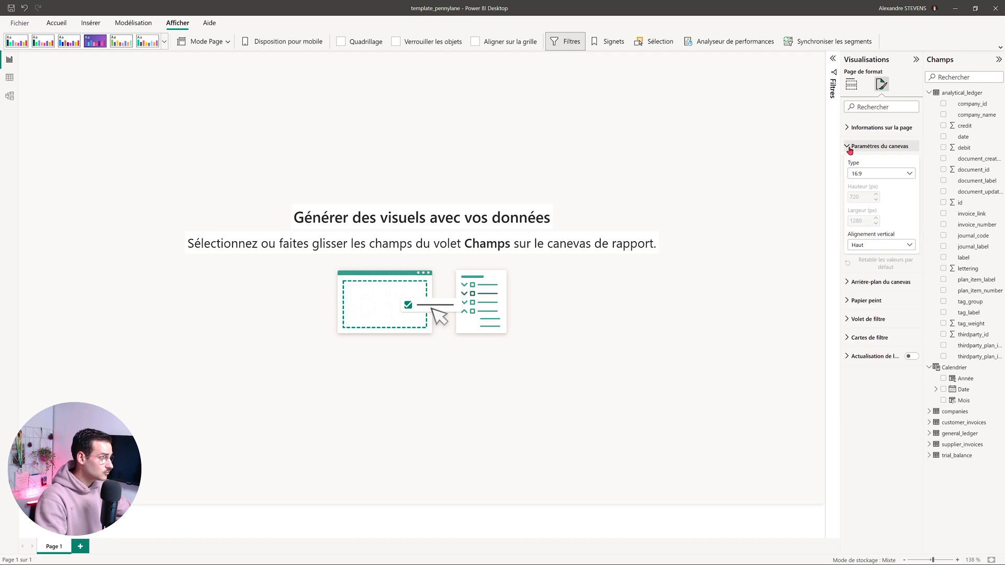
{"action": "left_click", "coordinate": [884, 174]}
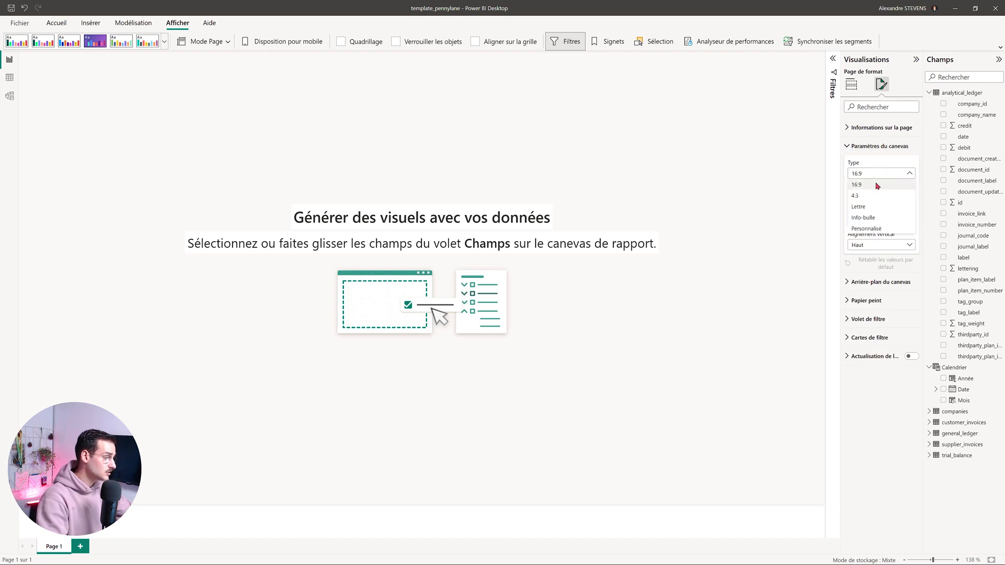
{"action": "left_click", "coordinate": [876, 230]}
{"action": "left_click_drag", "start_coordinate": [871, 221], "coordinate": [825, 226]}
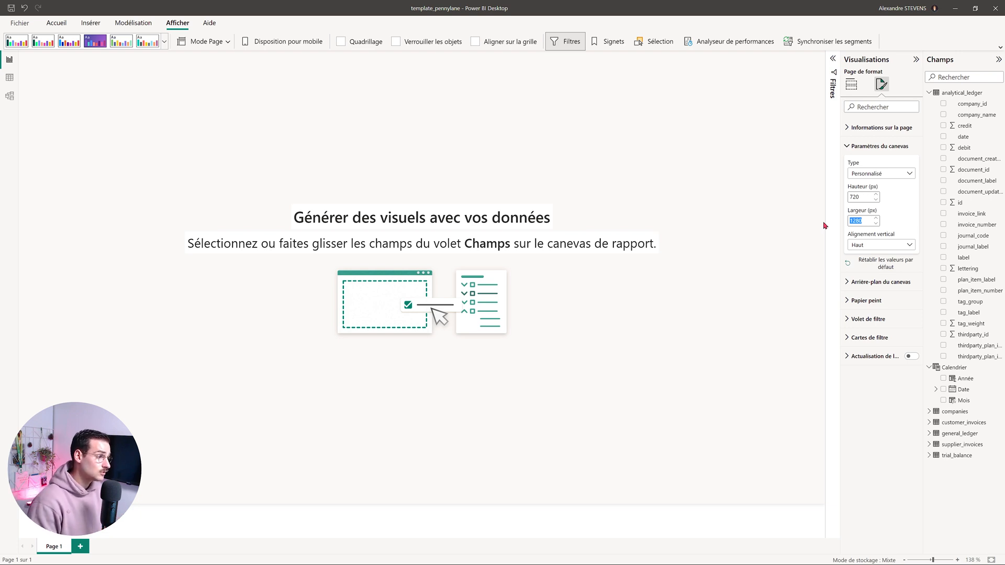
{"action": "type", "text": "1920"}
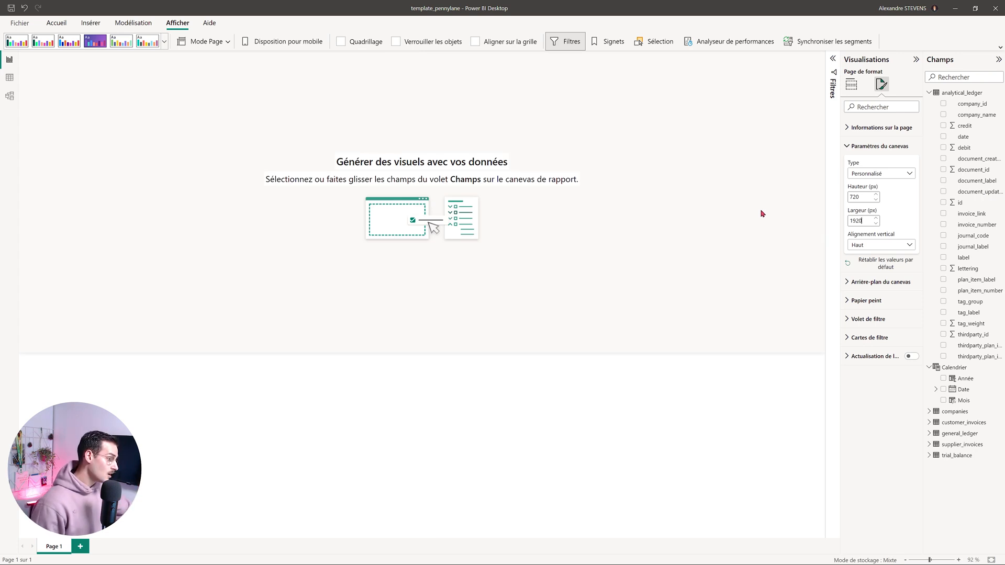
{"action": "left_click_drag", "start_coordinate": [862, 196], "coordinate": [838, 199]}
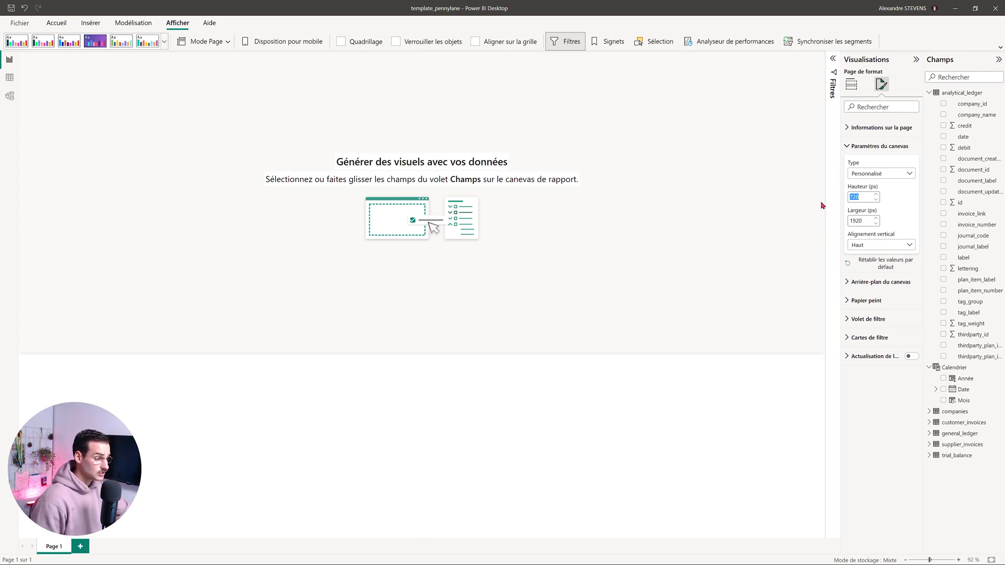
{"action": "type", "text": "2500"}
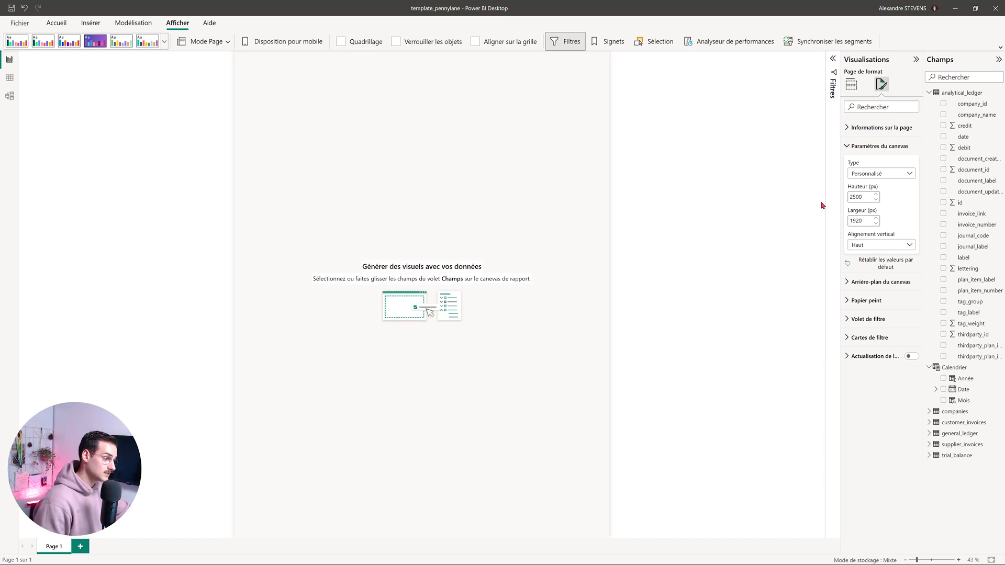
{"action": "left_click", "coordinate": [739, 202]}
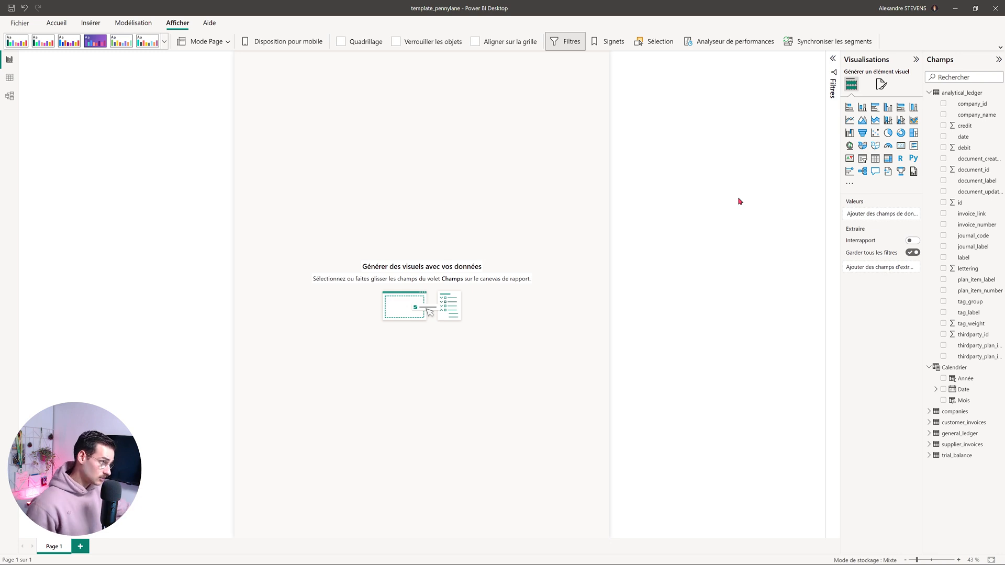
Step: Fit the page view to the window's width and check the full height of the canvas
{"action": "left_click", "coordinate": [214, 44]}
{"action": "left_click", "coordinate": [228, 81]}
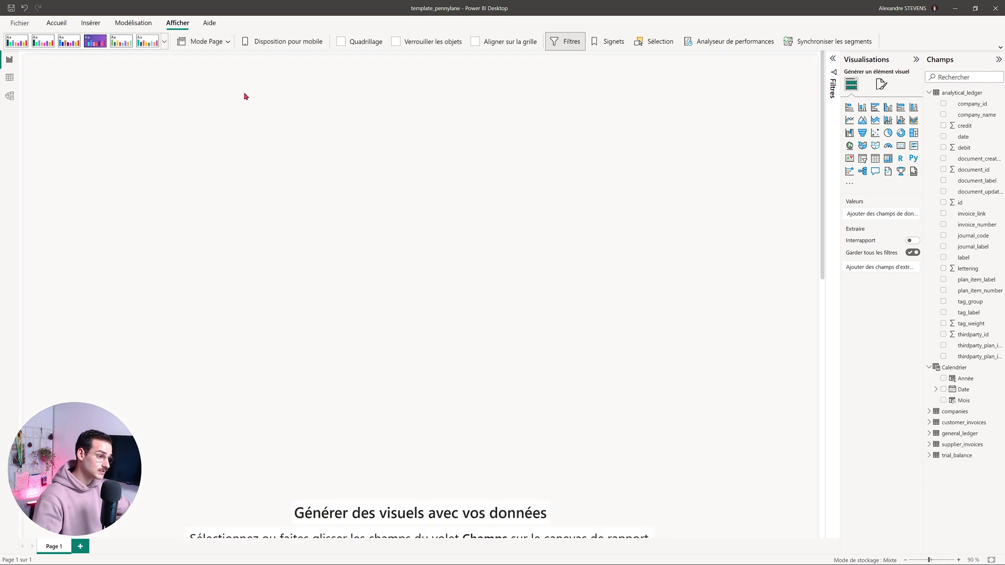
{"action": "scroll", "coordinate": [329, 158], "scroll_direction": "down", "scroll_amount": 6}
{"action": "scroll", "coordinate": [353, 238], "scroll_direction": "up", "scroll_amount": 5}
{"action": "scroll", "coordinate": [370, 240], "scroll_direction": "down", "scroll_amount": 5}
{"action": "scroll", "coordinate": [370, 240], "scroll_direction": "up", "scroll_amount": 8}
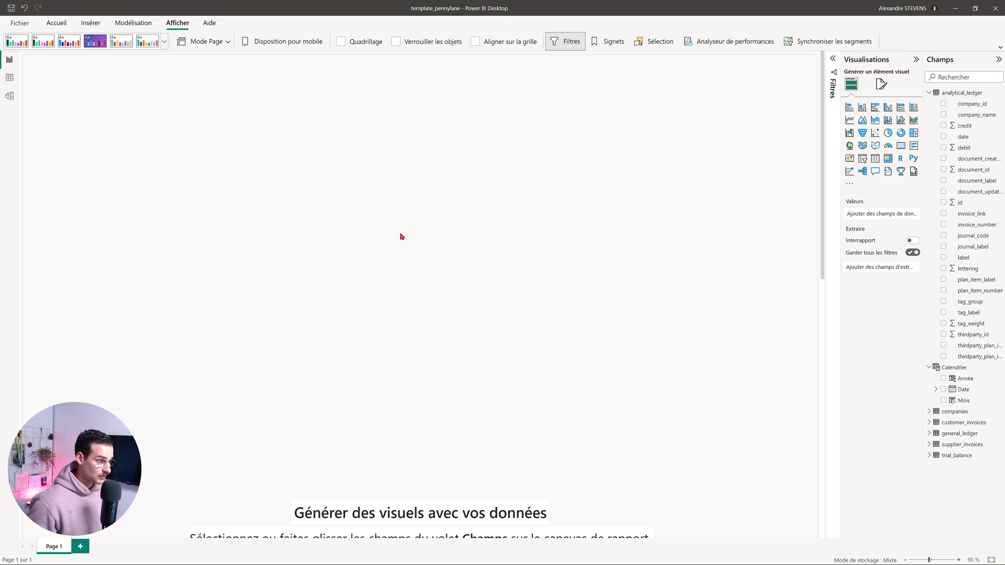
Step: Insert the Pennylane logo image and make it slightly smaller in the report page's upper-left corner
{"action": "left_click", "coordinate": [92, 24]}
{"action": "left_click", "coordinate": [834, 44]}
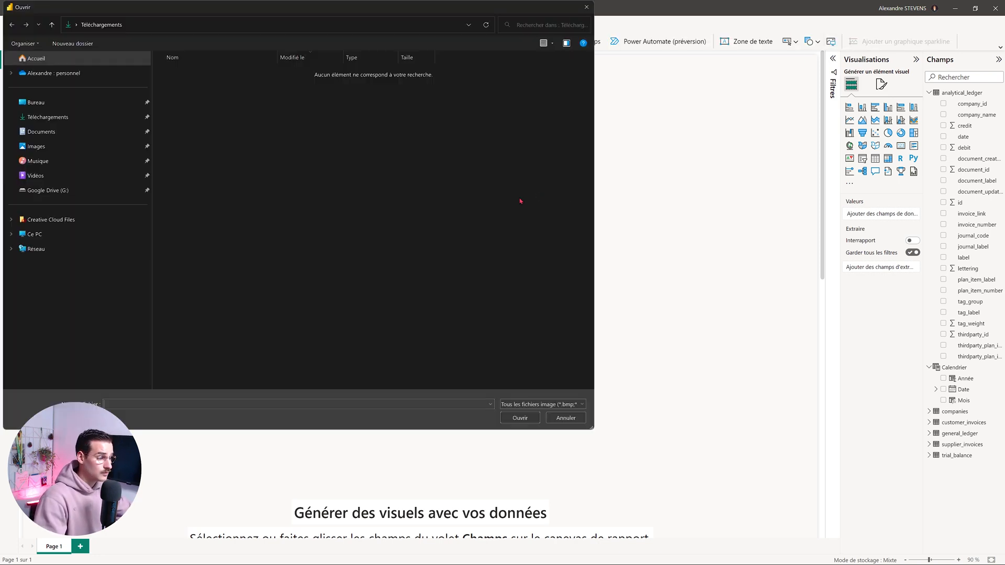
{"action": "key", "text": "Escape"}
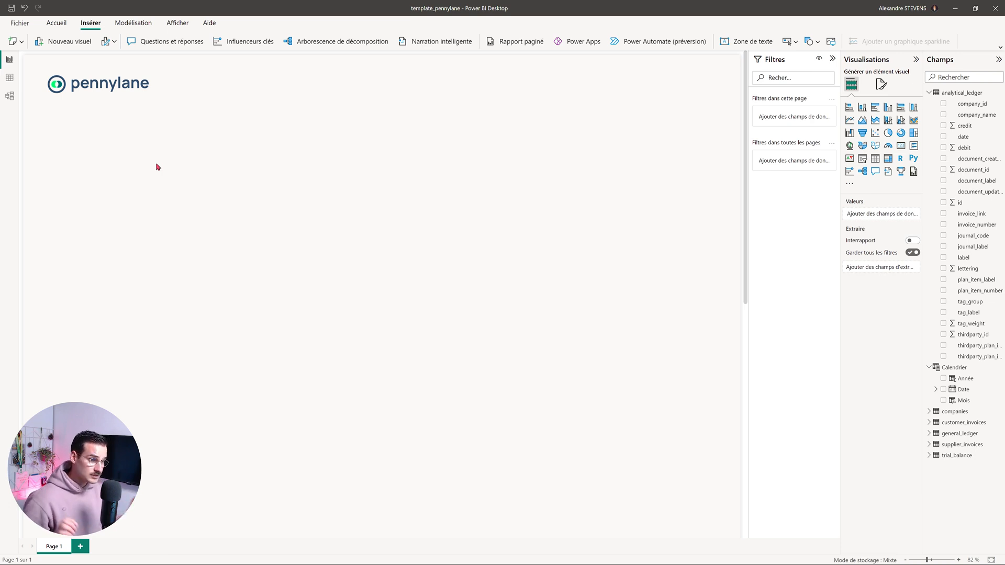
{"action": "left_click", "coordinate": [118, 100]}
{"action": "left_click_drag", "start_coordinate": [150, 99], "coordinate": [109, 86]}
{"action": "left_click", "coordinate": [150, 129]}
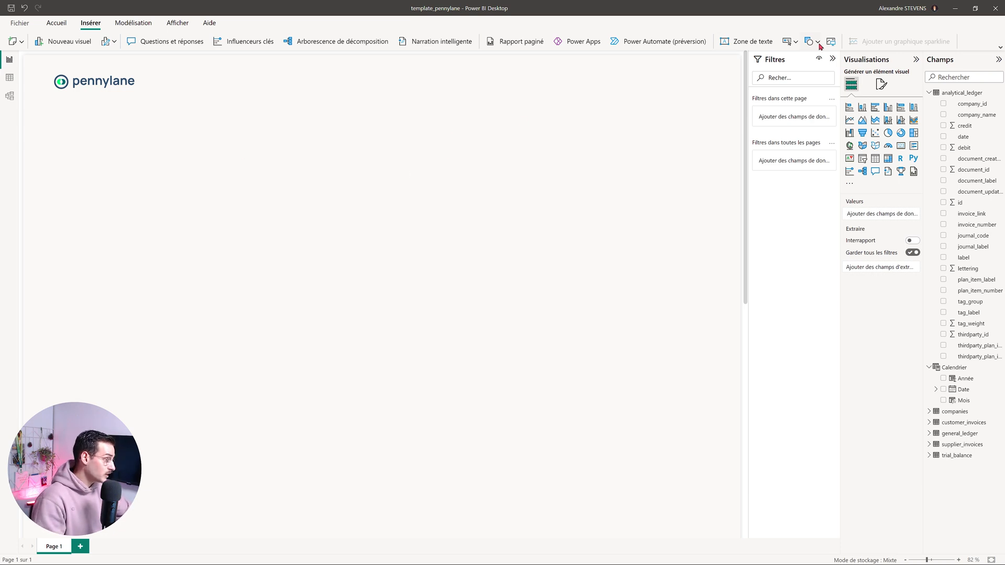
Step: Insert a page navigator and place it near the top center of the page, level with the Pennylane logo
{"action": "left_click", "coordinate": [793, 44]}
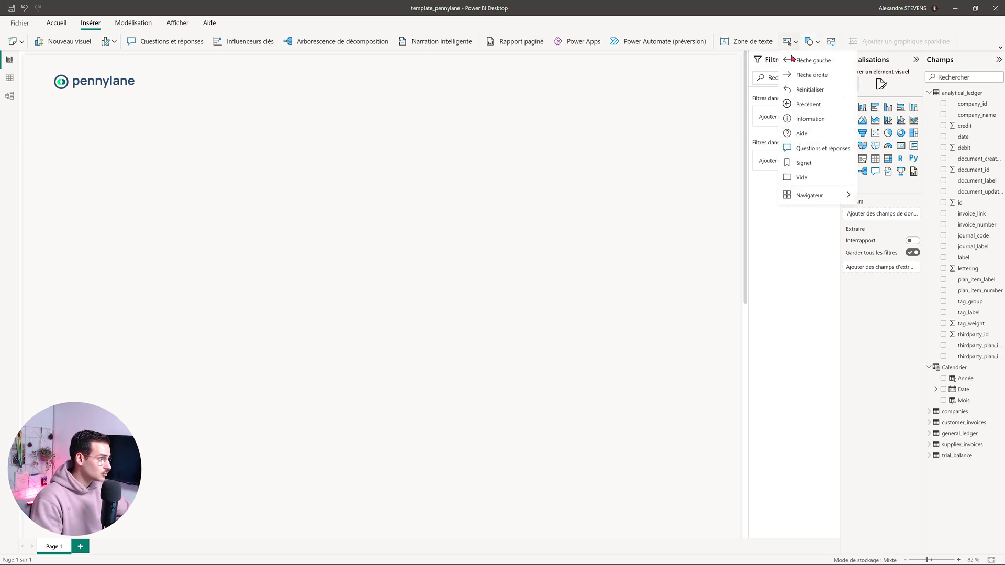
{"action": "mouse_move", "coordinate": [806, 195]}
{"action": "left_click", "coordinate": [889, 197]}
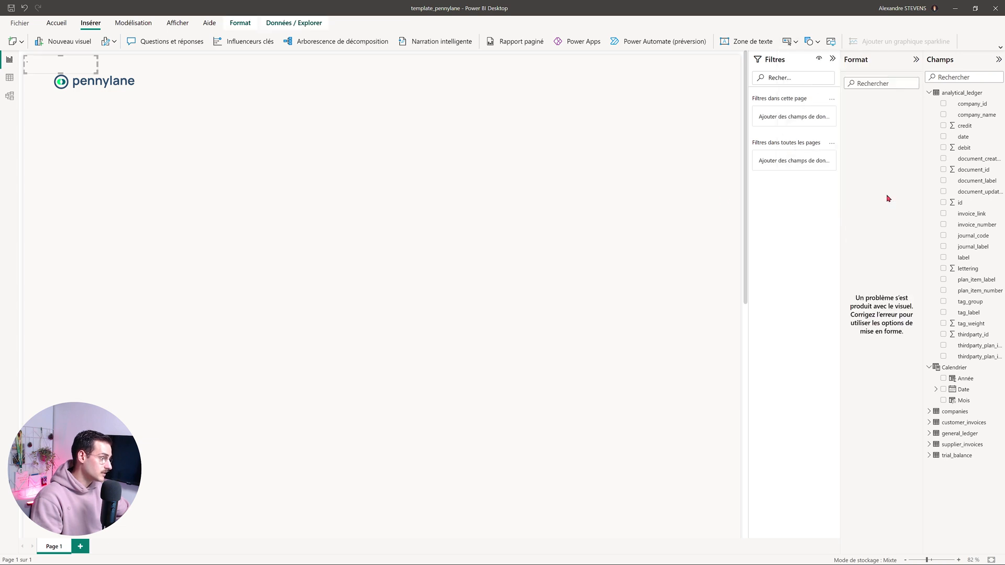
{"action": "left_click_drag", "start_coordinate": [63, 65], "coordinate": [381, 86]}
{"action": "left_click", "coordinate": [402, 111]}
{"action": "left_click", "coordinate": [391, 85]}
Step: Give the page navigator's rectangular buttons rounded corners of 10 px
{"action": "left_click", "coordinate": [858, 123]}
{"action": "double_click", "coordinate": [857, 177]}
{"action": "type", "text": "10"}
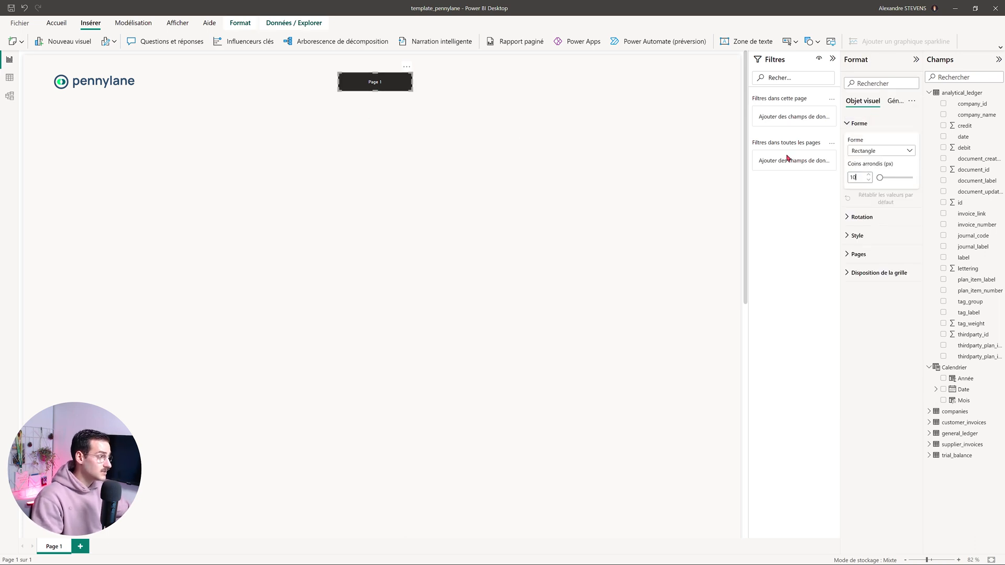
Step: Style the page navigator's Sélectionné state with bold text and the theme's dark teal fill
{"action": "left_click", "coordinate": [857, 236]}
{"action": "scroll", "coordinate": [882, 285], "scroll_direction": "down", "scroll_amount": 2}
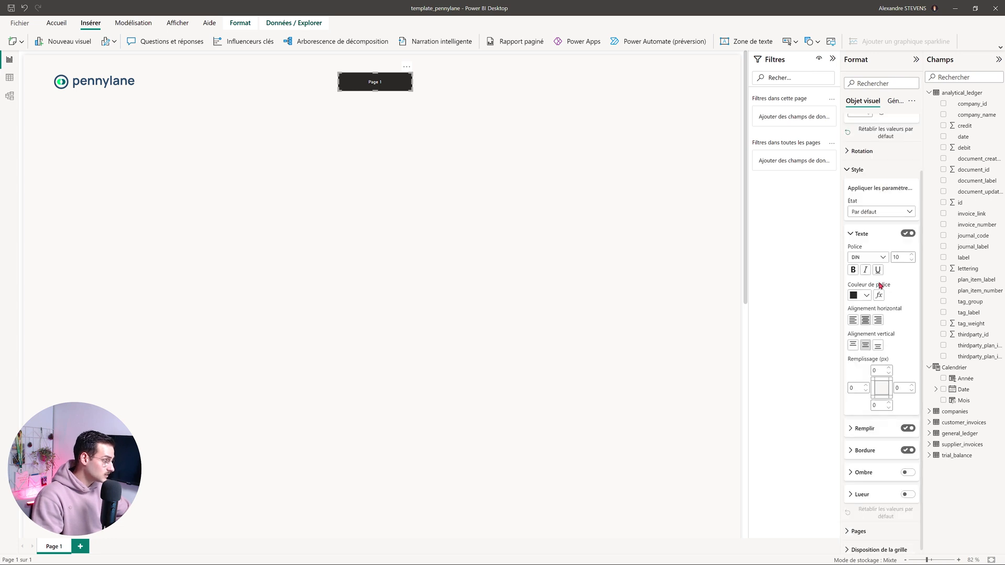
{"action": "left_click", "coordinate": [871, 429]}
{"action": "left_click", "coordinate": [882, 207]}
{"action": "left_click", "coordinate": [882, 252]}
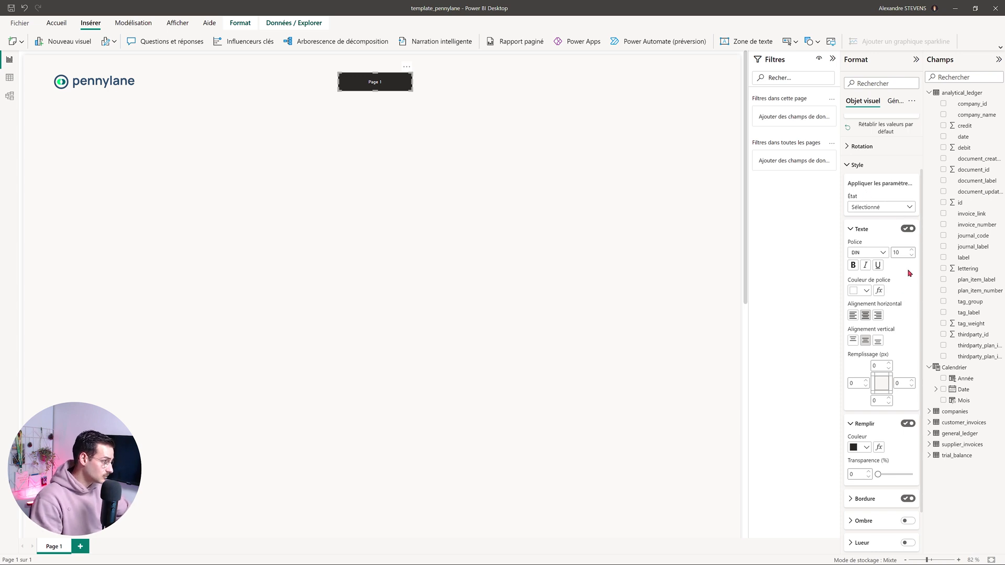
{"action": "scroll", "coordinate": [910, 272], "scroll_direction": "down", "scroll_amount": 2}
{"action": "left_click", "coordinate": [856, 212]}
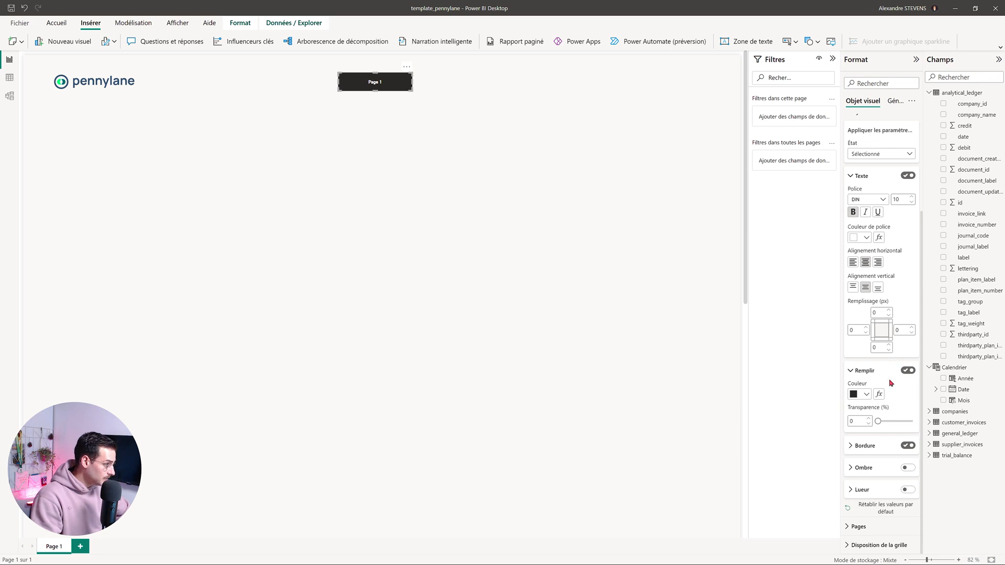
{"action": "left_click", "coordinate": [867, 396]}
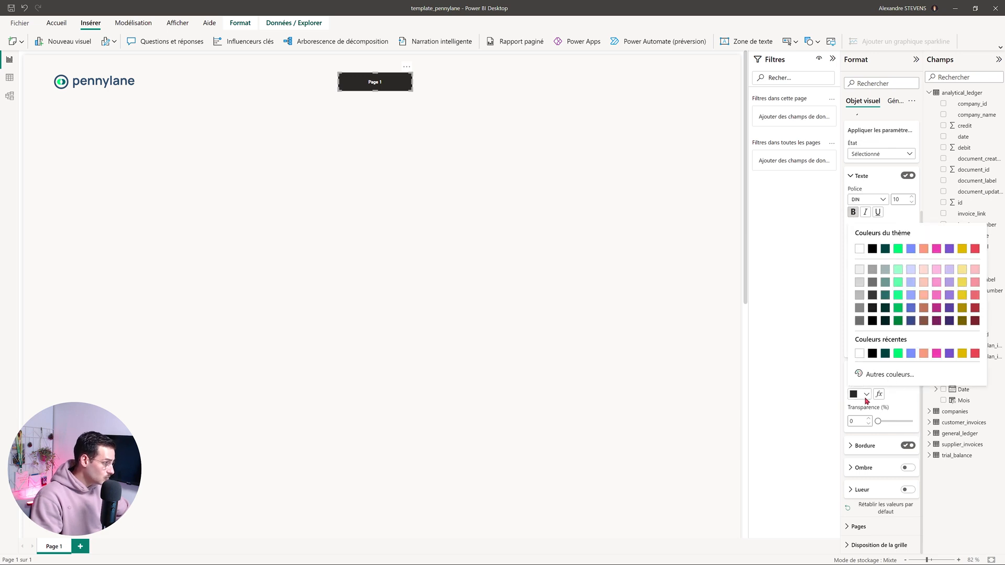
{"action": "left_click", "coordinate": [885, 250]}
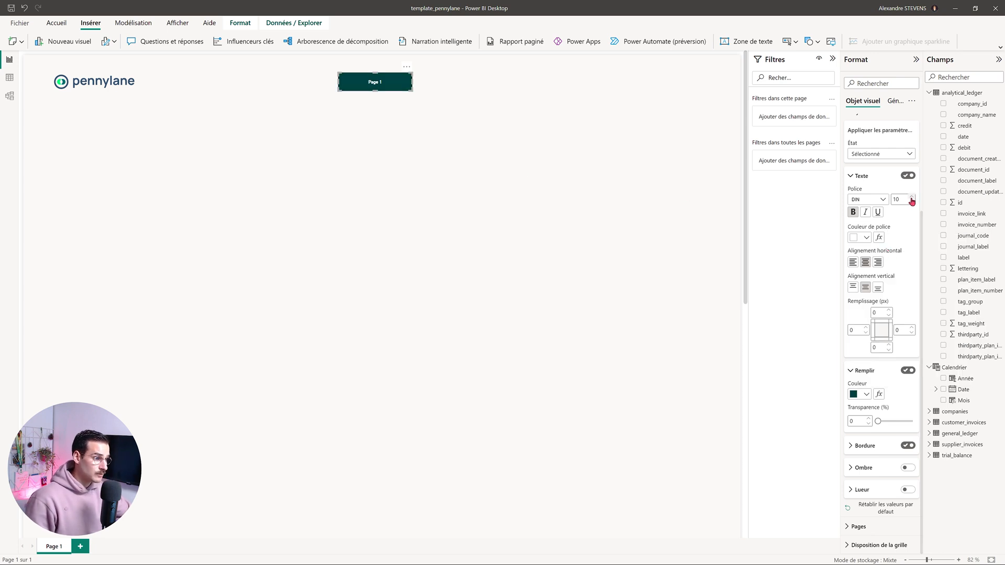
{"action": "left_click", "coordinate": [445, 162]}
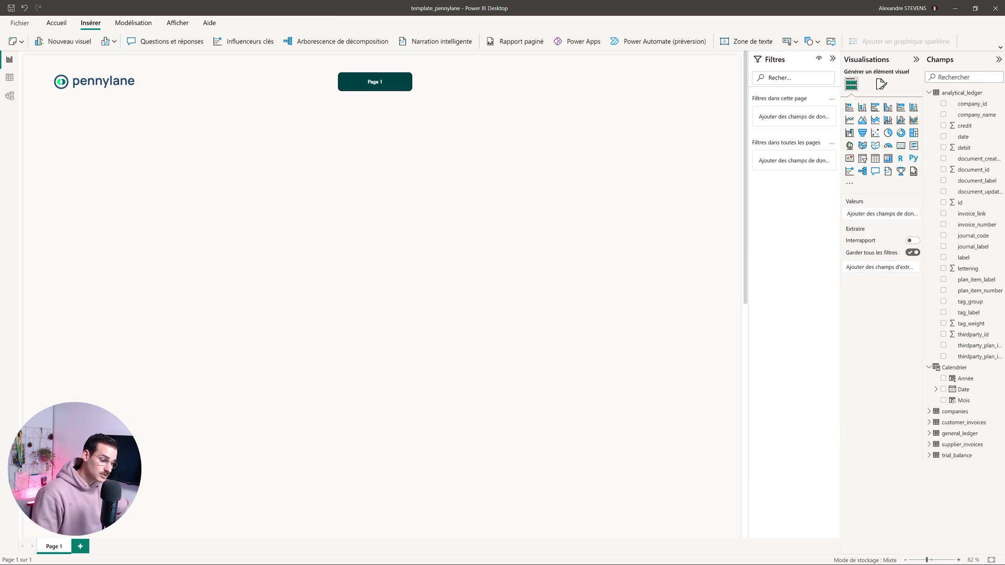
Step: Add a second report page and return to Page 1 to check the page navigator
{"action": "left_click", "coordinate": [79, 547]}
{"action": "left_click", "coordinate": [48, 546]}
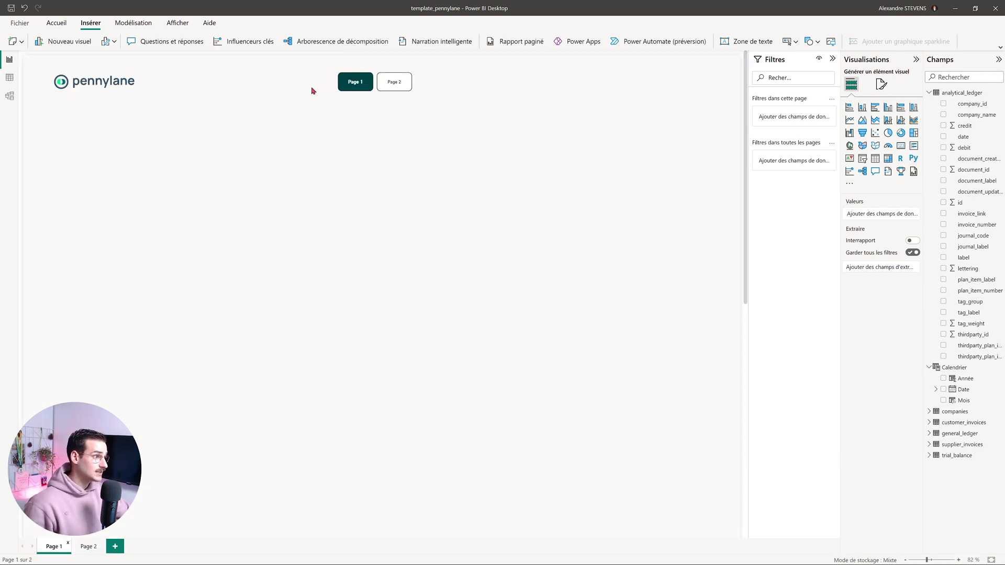
Step: Widen the page navigator so both page buttons are longer, keeping it level with the Pennylane logo
{"action": "left_click", "coordinate": [369, 93]}
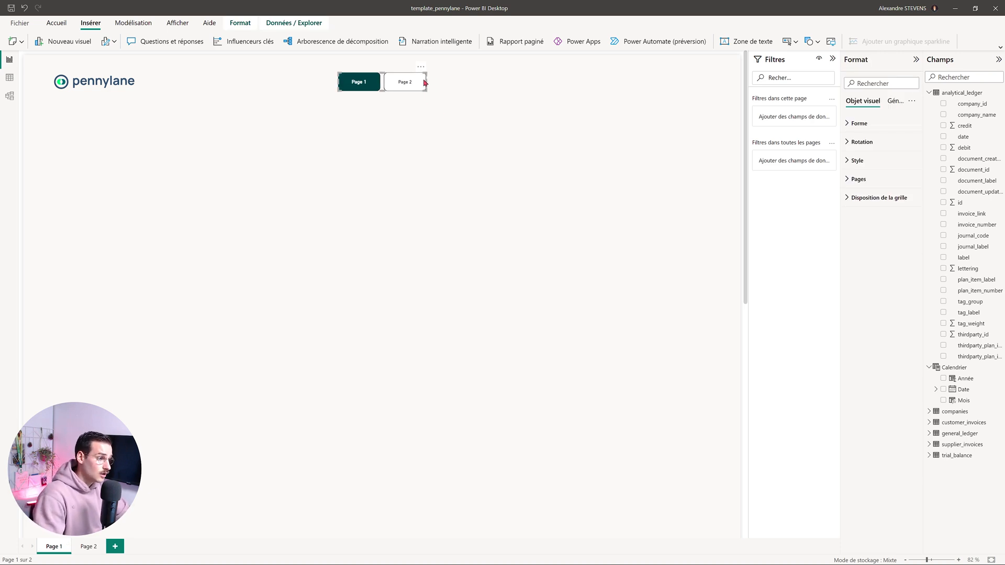
{"action": "left_click_drag", "start_coordinate": [426, 83], "coordinate": [469, 87]}
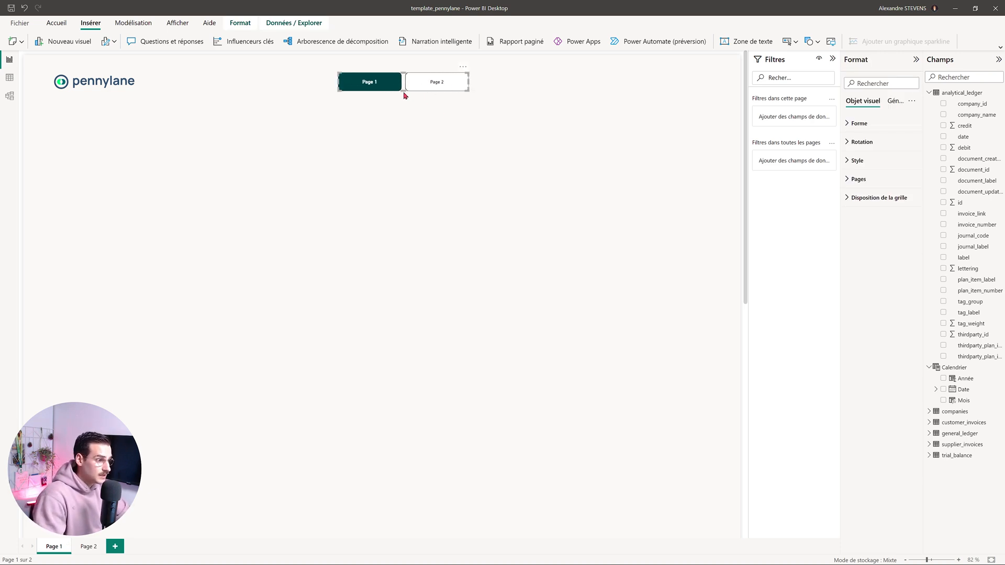
{"action": "left_click_drag", "start_coordinate": [404, 83], "coordinate": [400, 81]}
{"action": "left_click", "coordinate": [382, 134]}
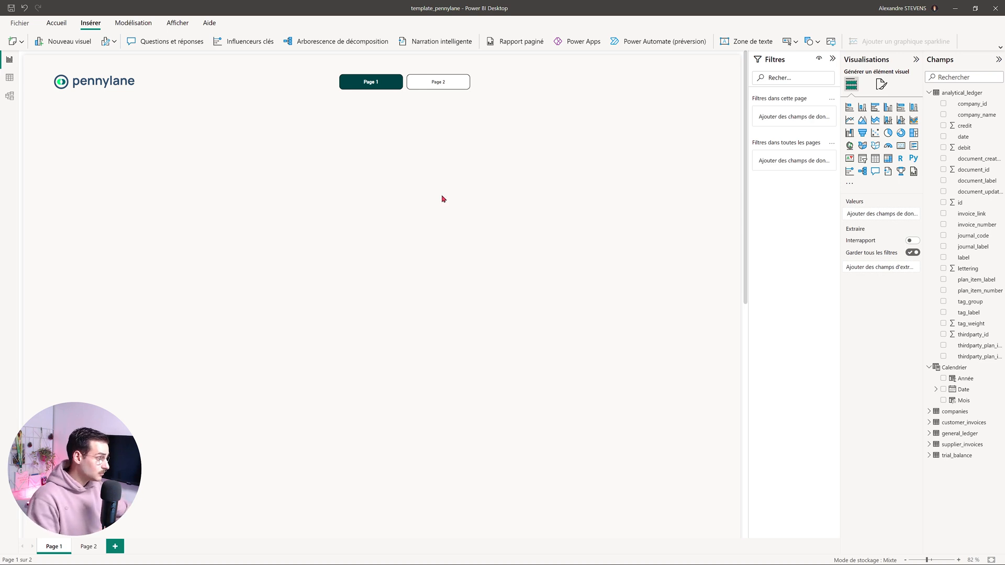
Step: Add a slicer to Page 1 based on the name field of the companies table
{"action": "left_click", "coordinate": [862, 159]}
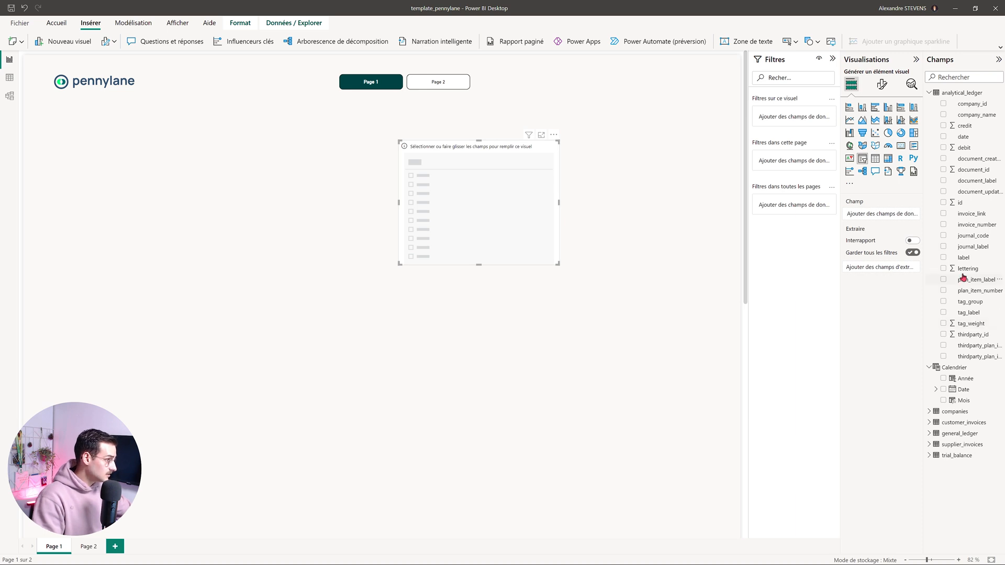
{"action": "left_click", "coordinate": [930, 93]}
{"action": "left_click", "coordinate": [930, 104]}
{"action": "left_click", "coordinate": [930, 116]}
{"action": "left_click_drag", "start_coordinate": [967, 137], "coordinate": [493, 187]}
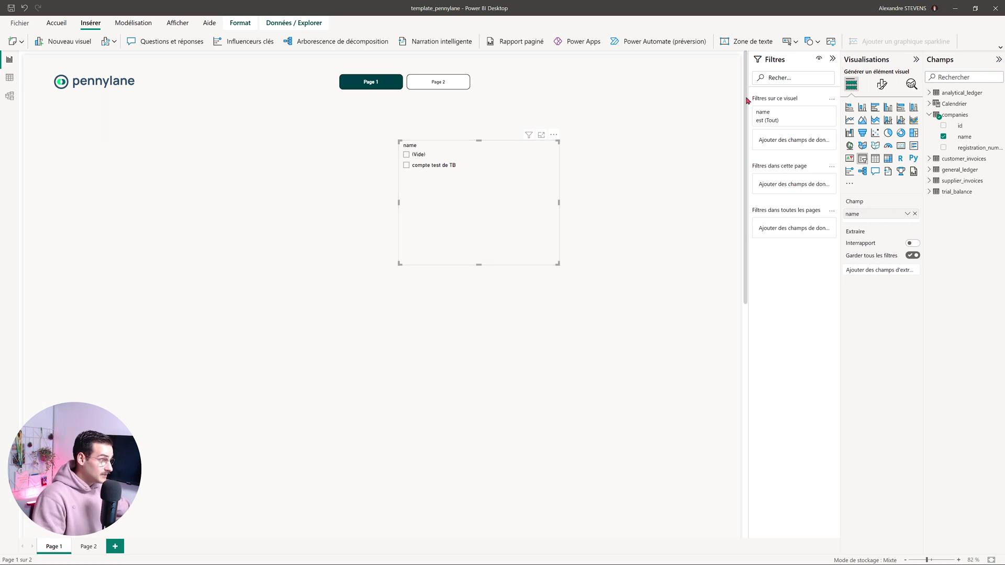
Step: Filter the name slicer at visual level to exclude the (Vide) value
{"action": "left_click", "coordinate": [818, 114]}
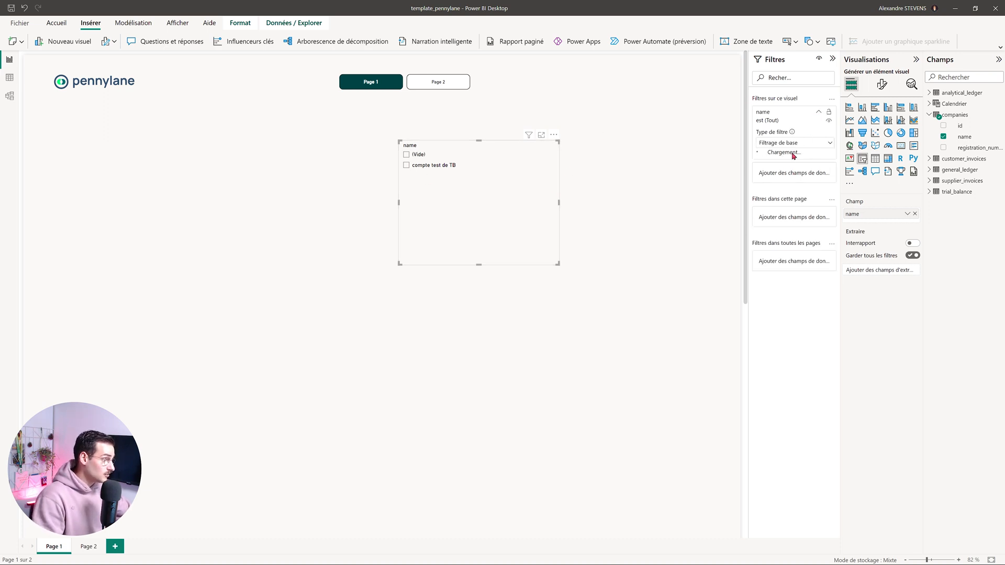
{"action": "left_click", "coordinate": [778, 179]}
{"action": "left_click", "coordinate": [637, 194]}
{"action": "left_click", "coordinate": [472, 188]}
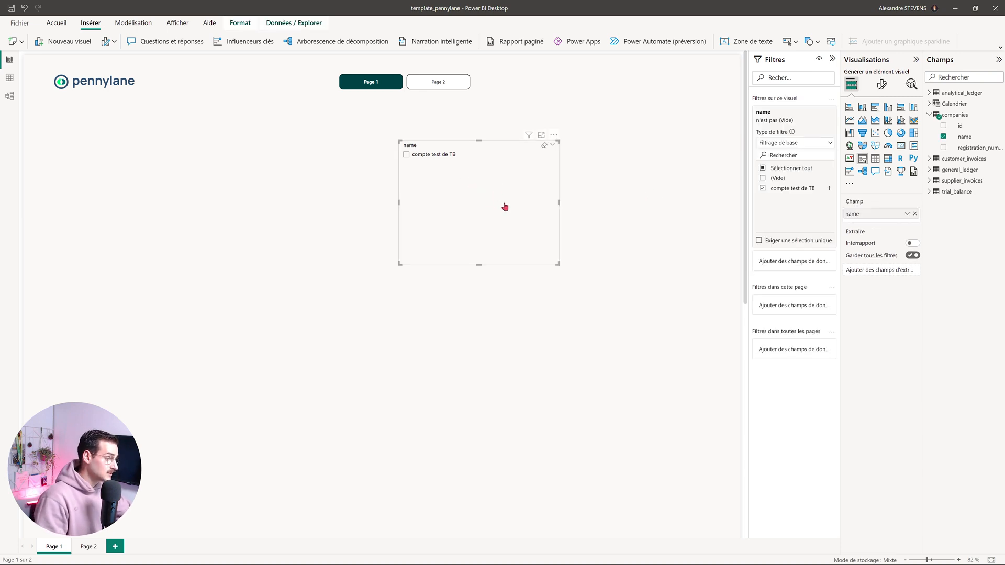
Step: Set the name slicer's style to Liste déroulante and shrink it to a compact box
{"action": "left_click", "coordinate": [881, 85]}
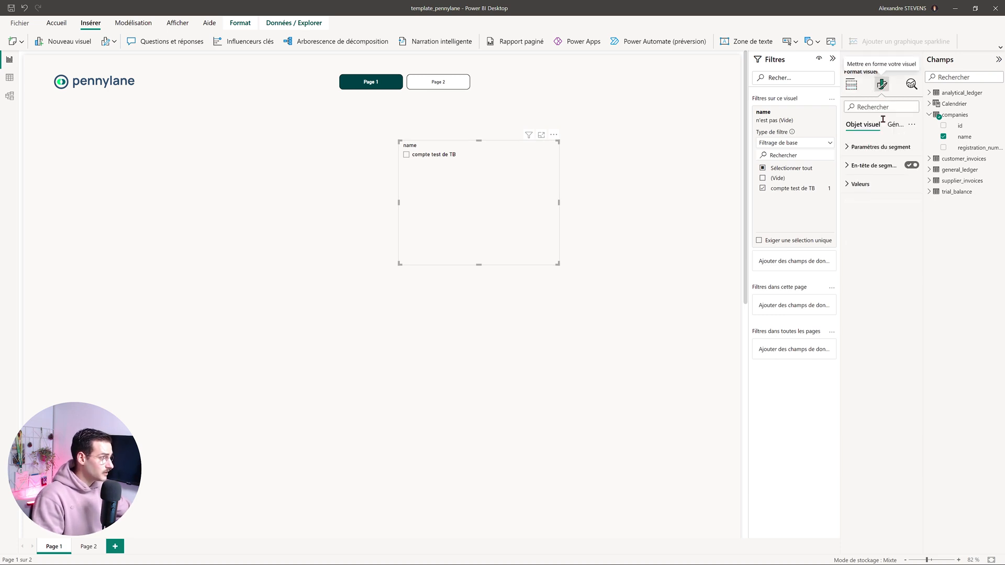
{"action": "left_click", "coordinate": [869, 147]}
{"action": "left_click", "coordinate": [905, 195]}
{"action": "left_click", "coordinate": [884, 221]}
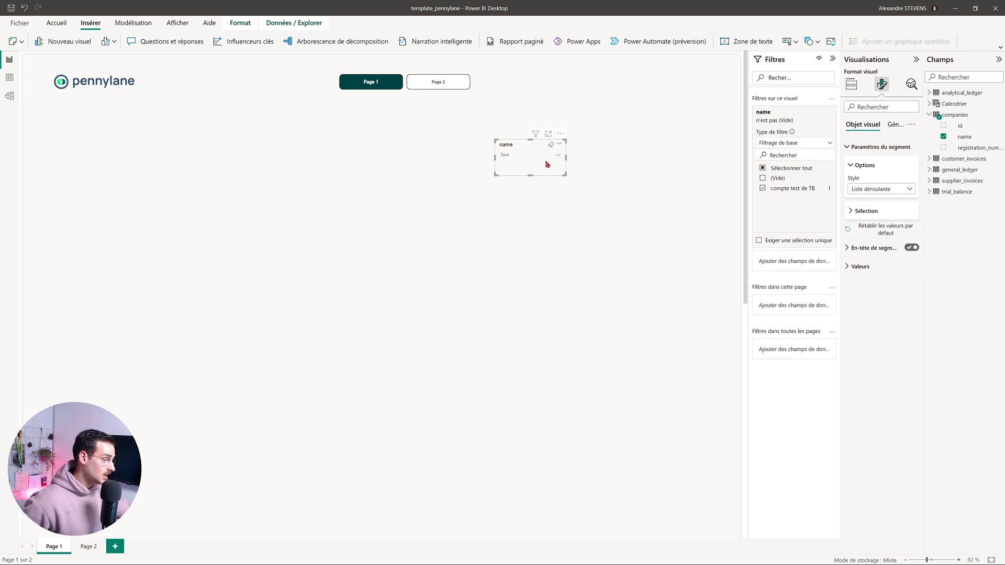
Step: Hide the name slicer's header and make its values bold with a larger font
{"action": "left_click", "coordinate": [913, 248]}
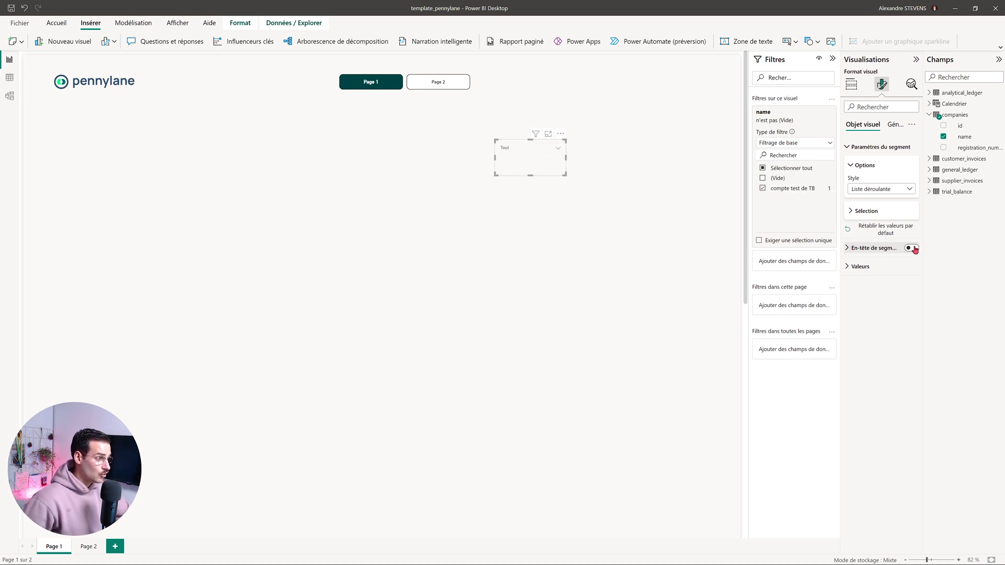
{"action": "left_click", "coordinate": [891, 127]}
{"action": "left_click", "coordinate": [857, 192]}
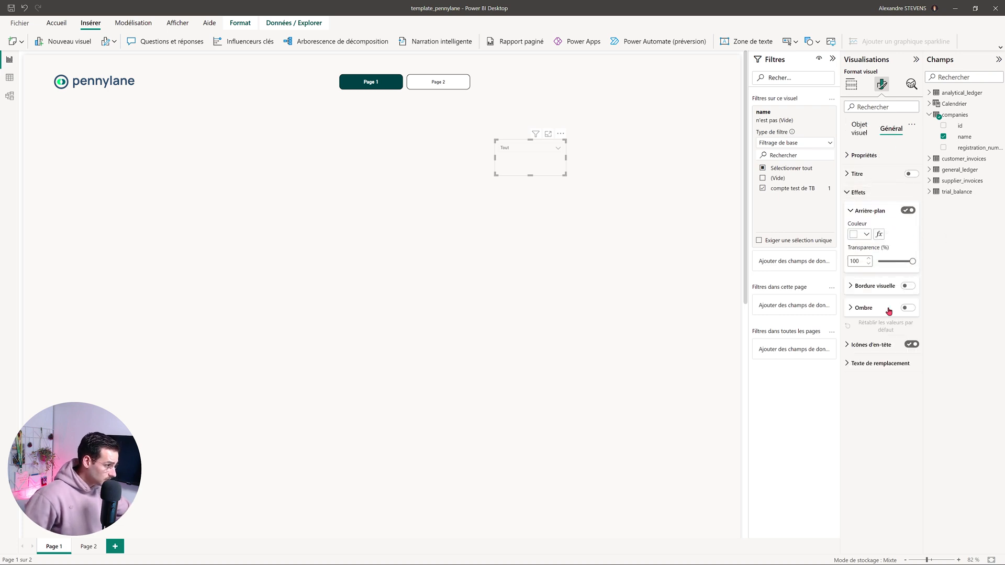
{"action": "left_click", "coordinate": [861, 128]}
{"action": "left_click", "coordinate": [859, 269]}
{"action": "left_click", "coordinate": [854, 321]}
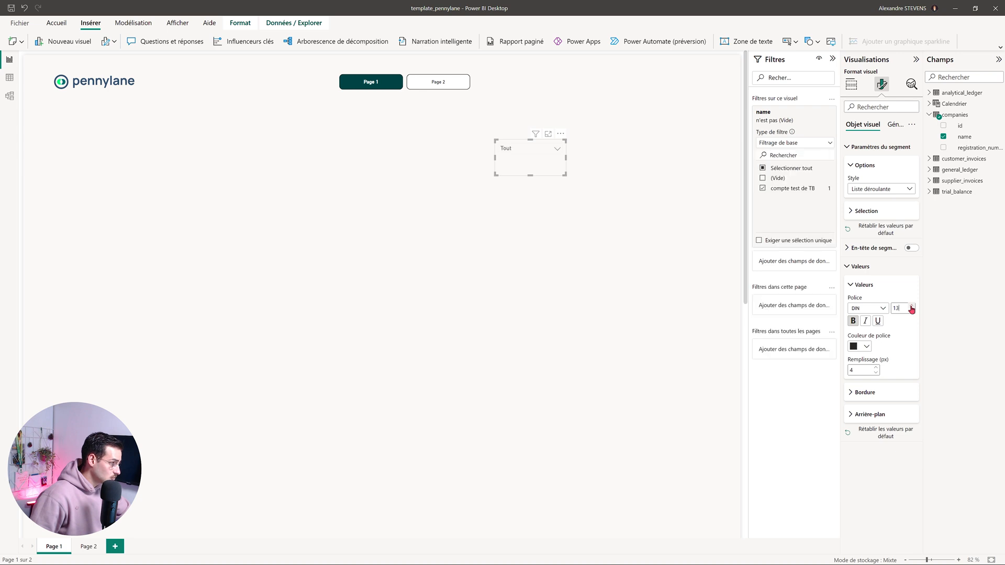
Step: Move the name slicer into the header row and reposition the logo and page navigator to balance the spacing
{"action": "left_click_drag", "start_coordinate": [527, 166], "coordinate": [630, 102]}
{"action": "left_click", "coordinate": [628, 134]}
{"action": "left_click_drag", "start_coordinate": [100, 87], "coordinate": [120, 88]}
{"action": "left_click_drag", "start_coordinate": [618, 90], "coordinate": [612, 91]}
{"action": "left_click_drag", "start_coordinate": [406, 89], "coordinate": [382, 89]}
{"action": "left_click", "coordinate": [591, 76]}
Step: Select compte test de TB in the company name slicer
{"action": "left_click", "coordinate": [633, 86]}
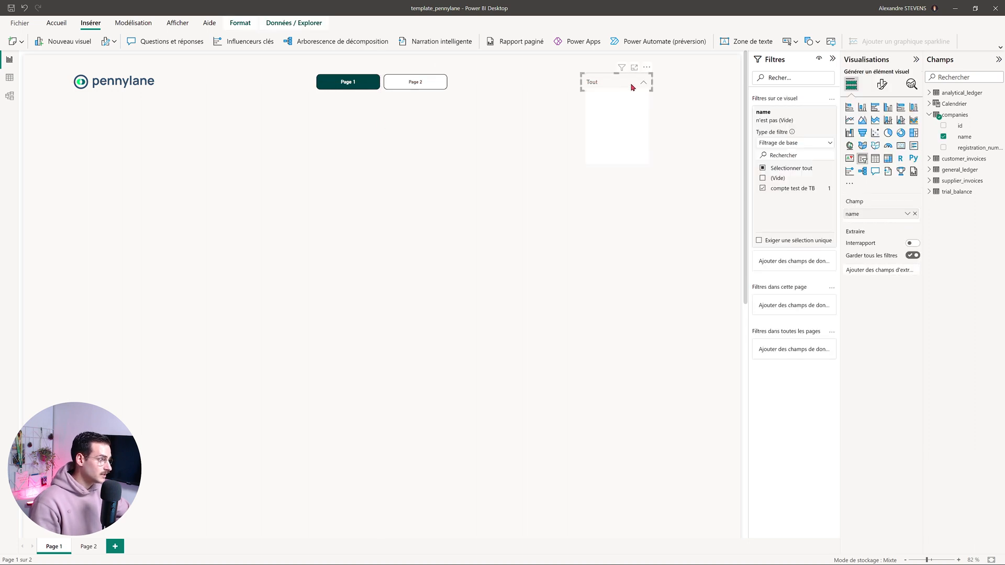
{"action": "left_click", "coordinate": [608, 101]}
{"action": "left_click", "coordinate": [615, 93]}
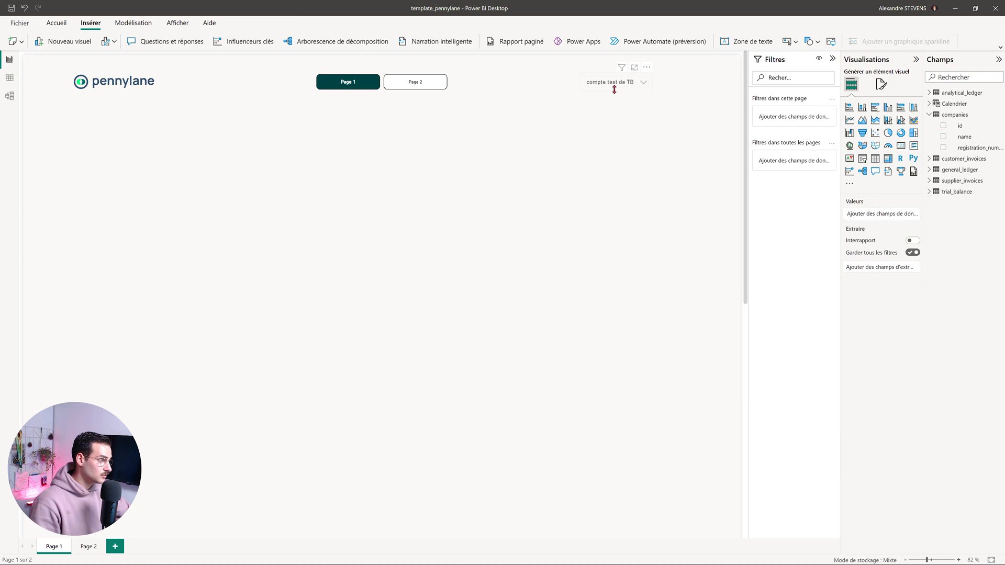
Step: Duplicate the company slicer and arrange the two copies side by side in the header row
{"action": "left_click", "coordinate": [615, 89]}
{"action": "key", "text": "ctrl+c"}
{"action": "key", "text": "ctrl+v"}
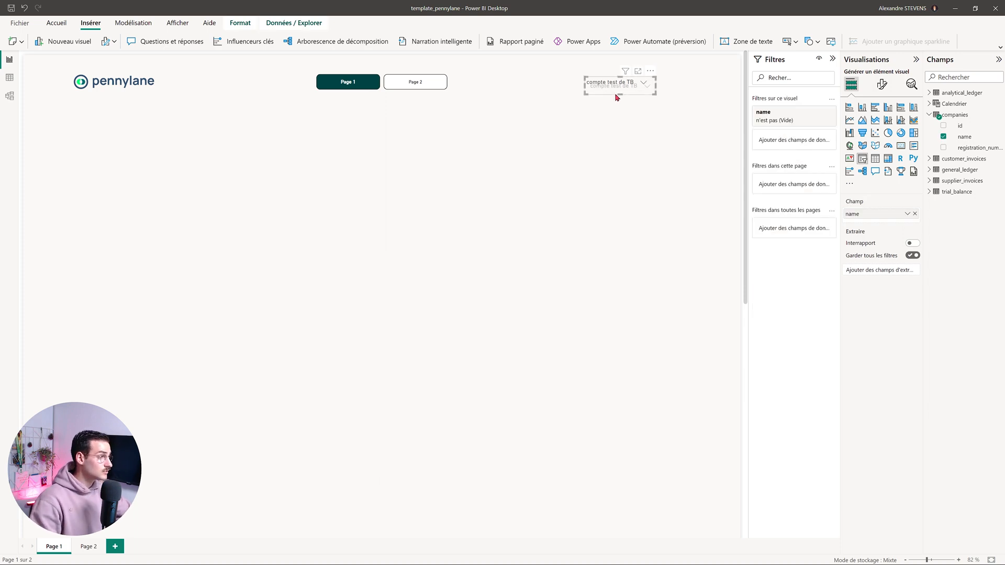
{"action": "left_click_drag", "start_coordinate": [599, 95], "coordinate": [673, 90]}
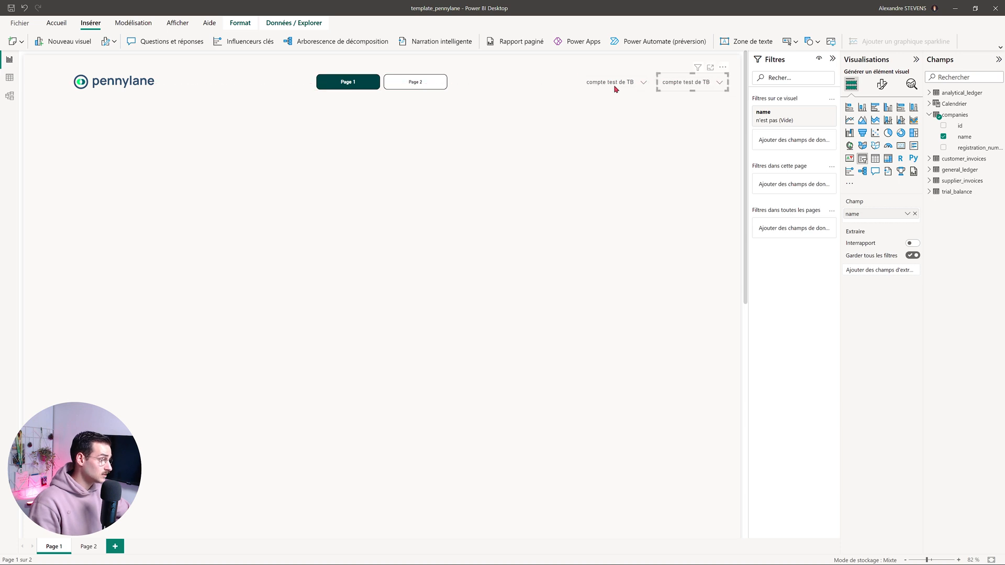
{"action": "left_click_drag", "start_coordinate": [606, 90], "coordinate": [572, 92]}
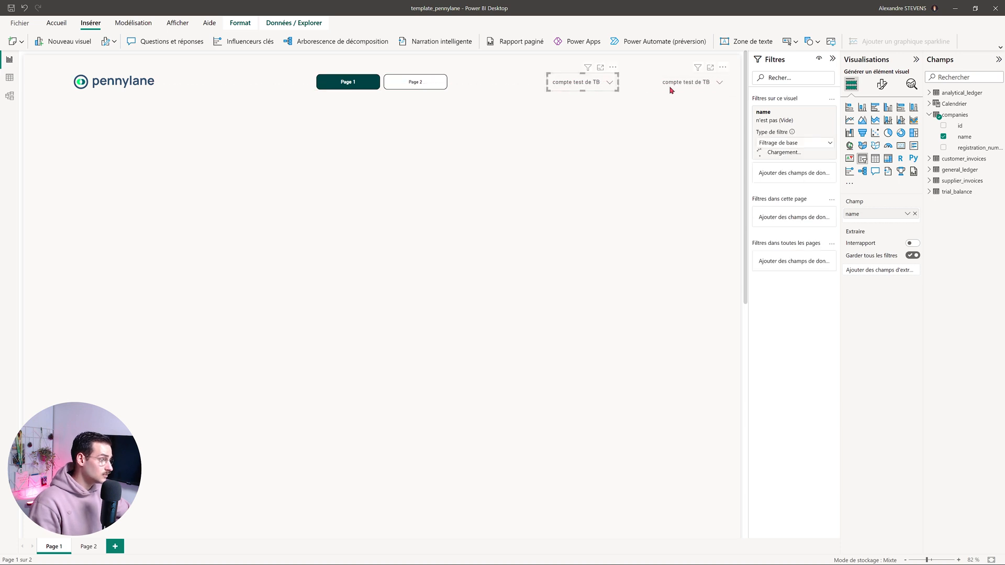
{"action": "left_click_drag", "start_coordinate": [682, 92], "coordinate": [650, 92]}
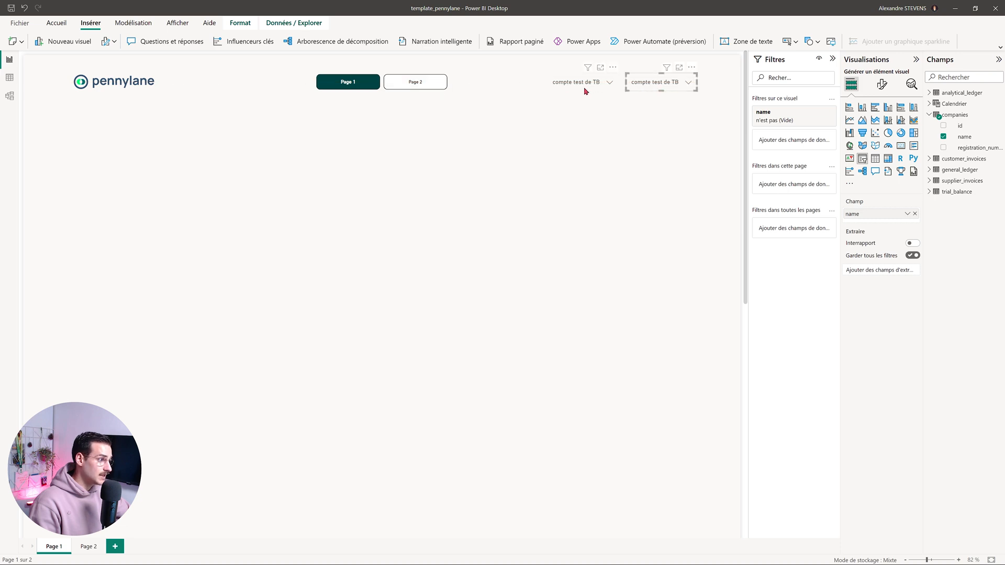
{"action": "left_click_drag", "start_coordinate": [586, 91], "coordinate": [571, 92]}
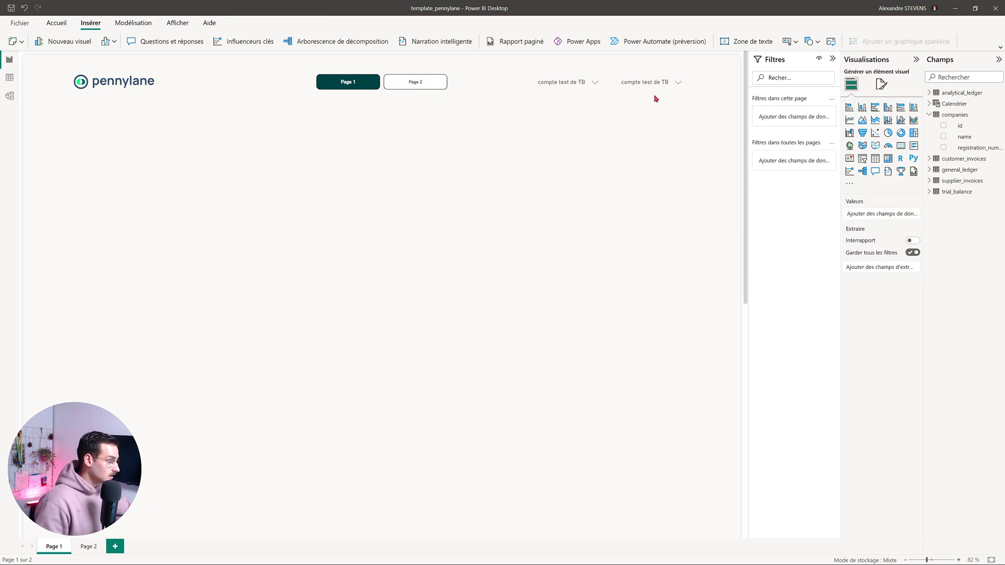
Step: Replace the second slicer's name field with Année from the Calendrier table and select 2022
{"action": "left_click", "coordinate": [664, 91]}
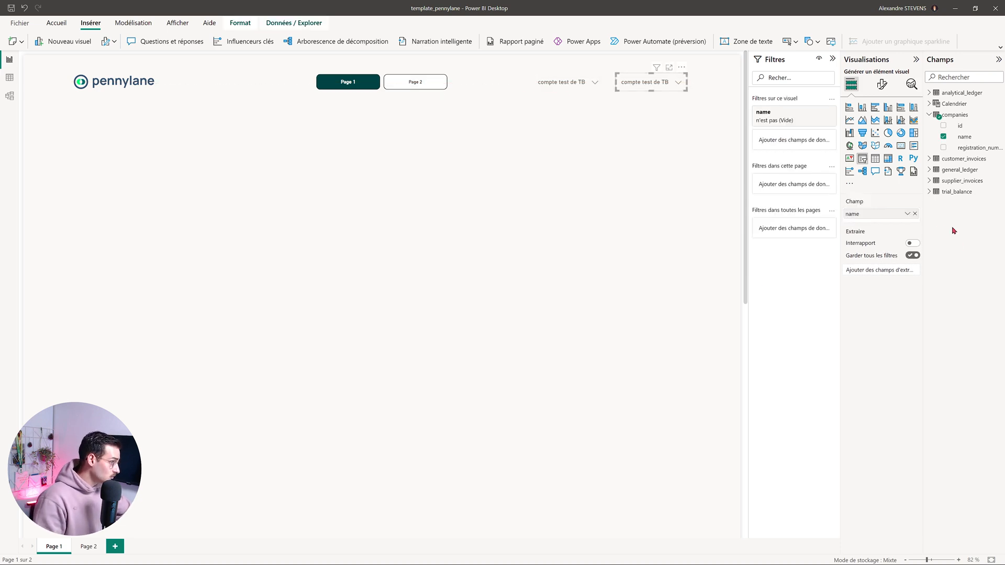
{"action": "left_click", "coordinate": [915, 214]}
{"action": "left_click", "coordinate": [929, 114]}
{"action": "left_click", "coordinate": [929, 103]}
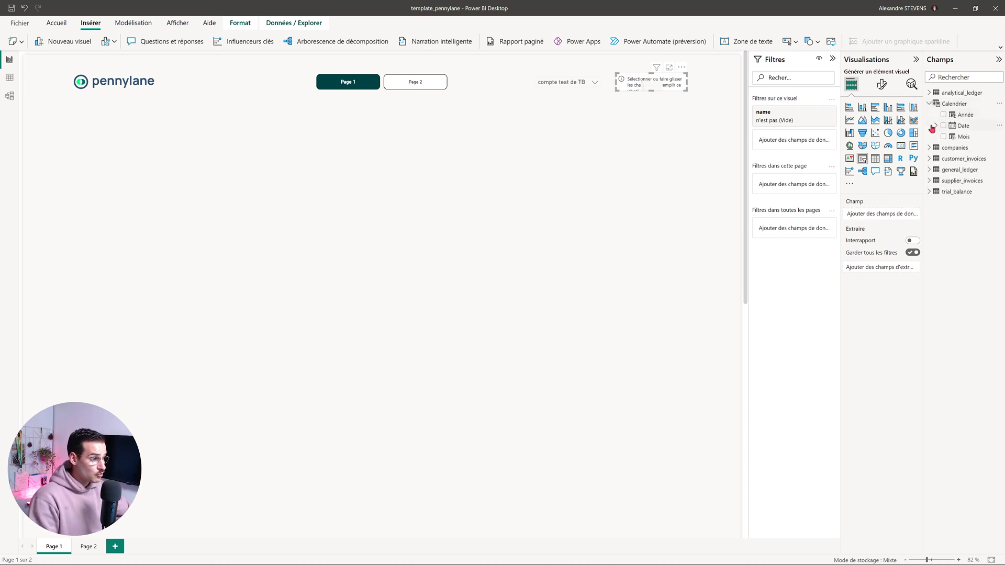
{"action": "left_click", "coordinate": [943, 115]}
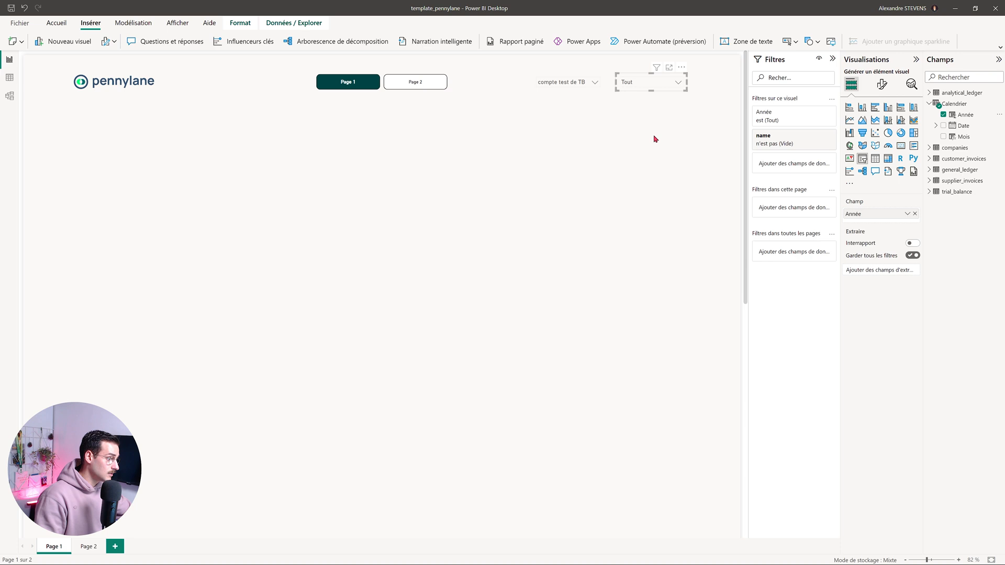
{"action": "left_click", "coordinate": [638, 128]}
{"action": "left_click", "coordinate": [587, 150]}
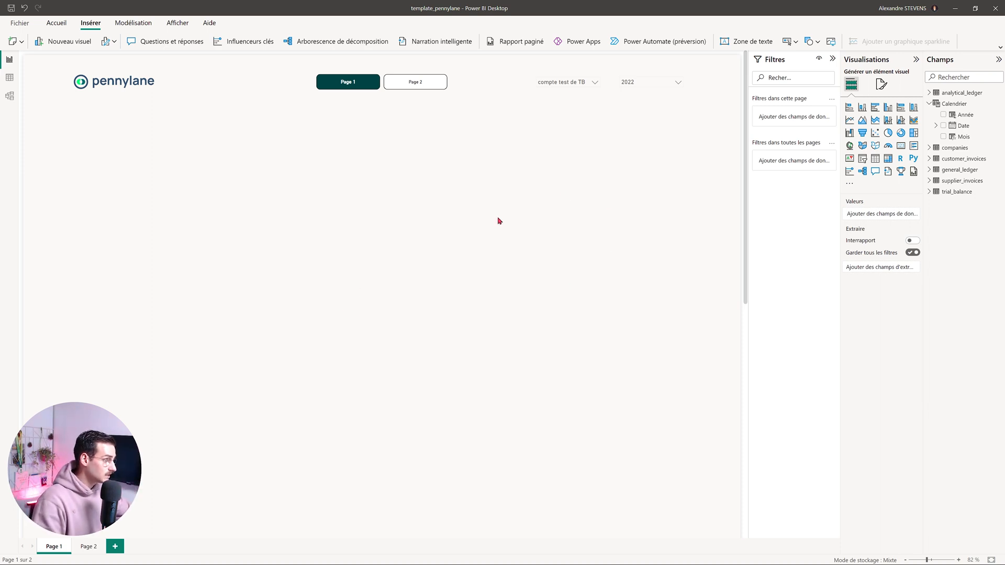
Step: Insert a rectangle shape and place it below the Pennylane logo, aligned with the logo's edges
{"action": "left_click", "coordinate": [816, 41]}
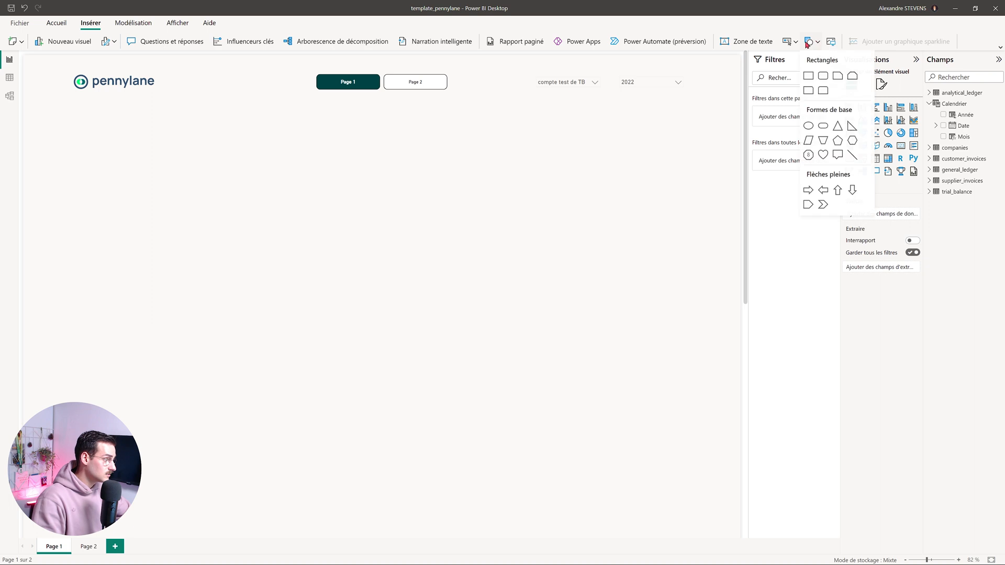
{"action": "left_click", "coordinate": [807, 77]}
{"action": "left_click_drag", "start_coordinate": [102, 184], "coordinate": [102, 224]}
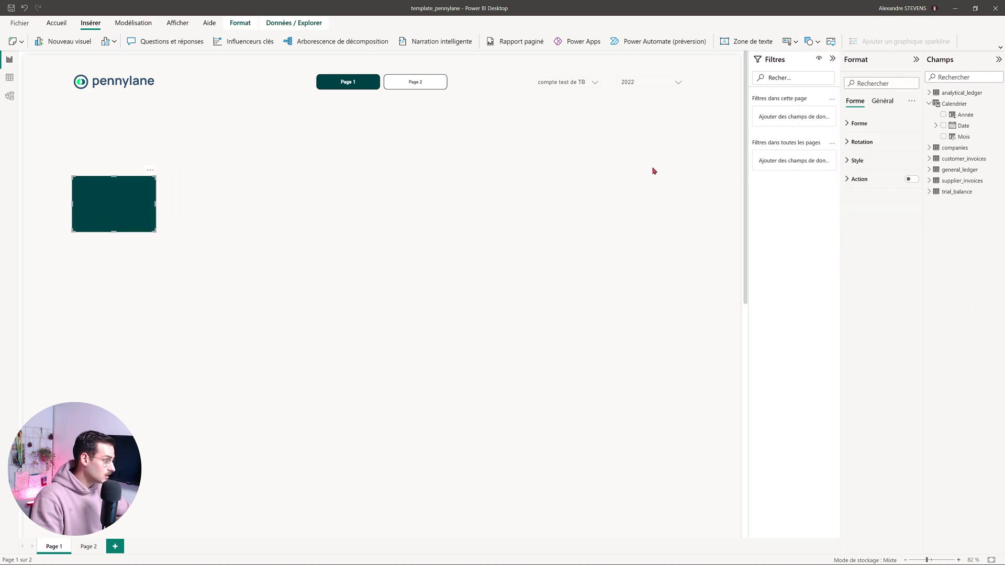
Step: Give the rectangle rounded corners of 10 px and a white fill
{"action": "left_click", "coordinate": [865, 125]}
{"action": "left_click", "coordinate": [857, 178]}
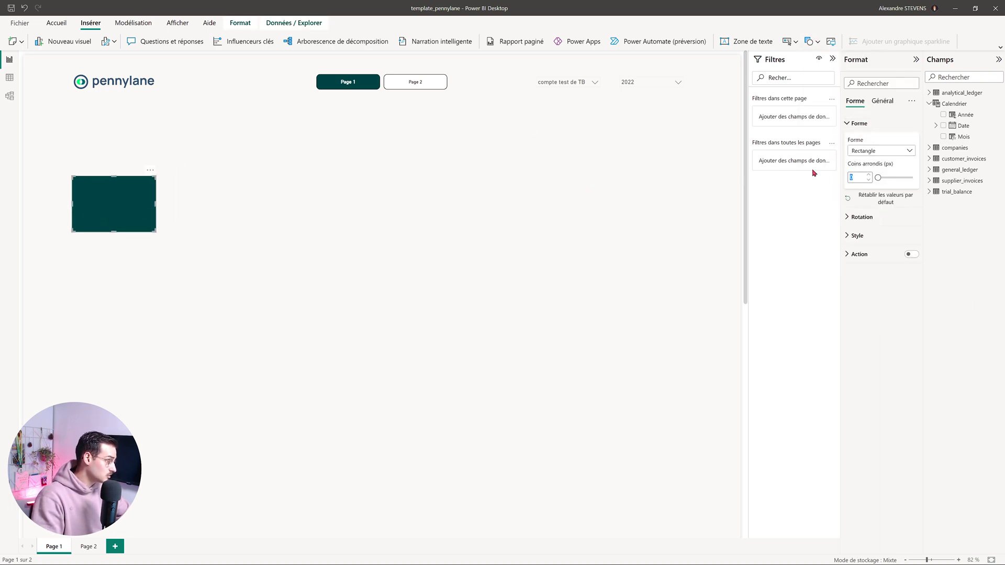
{"action": "type", "text": "10"}
{"action": "left_click", "coordinate": [857, 236]}
{"action": "left_click", "coordinate": [866, 278]}
{"action": "left_click", "coordinate": [859, 309]}
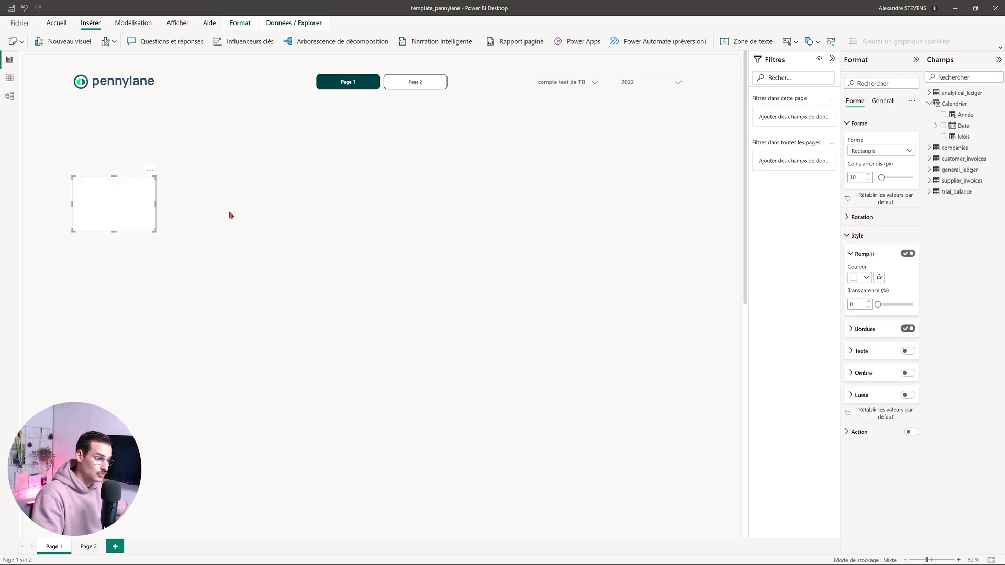
Step: Turn off the white rectangle's border and enlarge it to span from the logo to the year slicer
{"action": "left_click", "coordinate": [255, 224]}
{"action": "left_click", "coordinate": [139, 217]}
{"action": "left_click", "coordinate": [861, 159]}
{"action": "left_click", "coordinate": [908, 254]}
{"action": "left_click", "coordinate": [255, 259]}
{"action": "left_click_drag", "start_coordinate": [113, 214], "coordinate": [685, 244]}
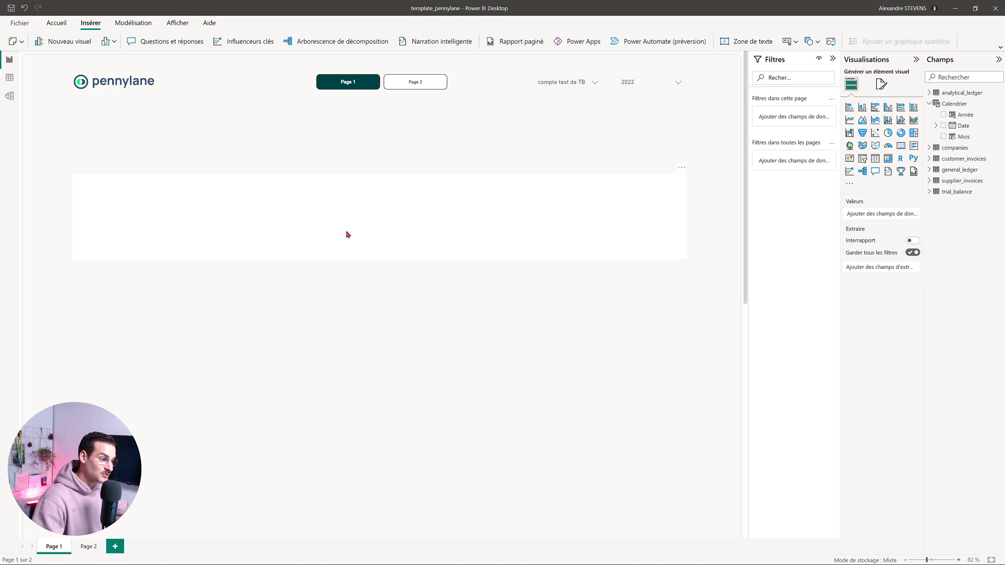
{"action": "left_click", "coordinate": [346, 234]}
{"action": "left_click", "coordinate": [385, 287]}
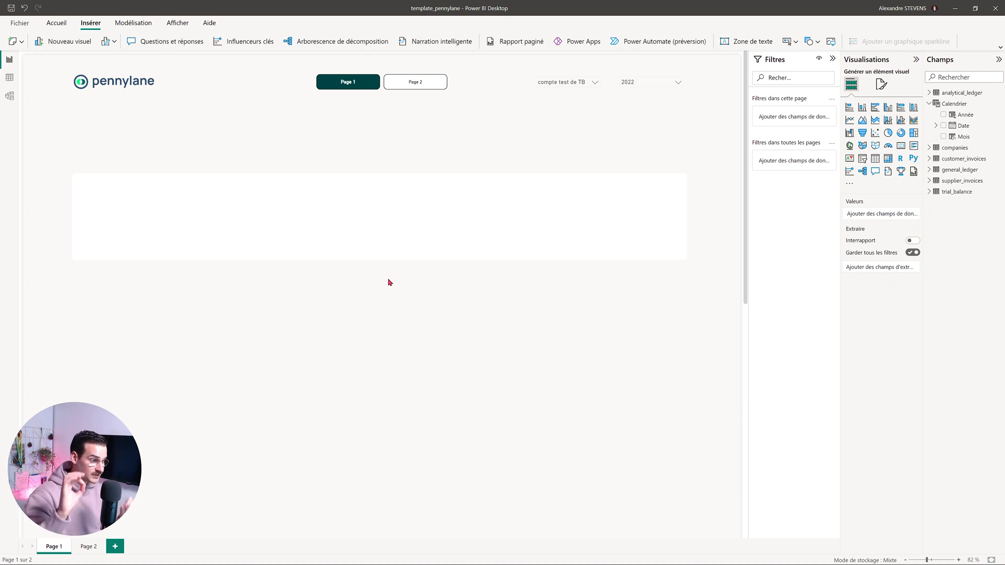
Step: Insert a line shape and place it inside the white rectangle
{"action": "left_click", "coordinate": [810, 41]}
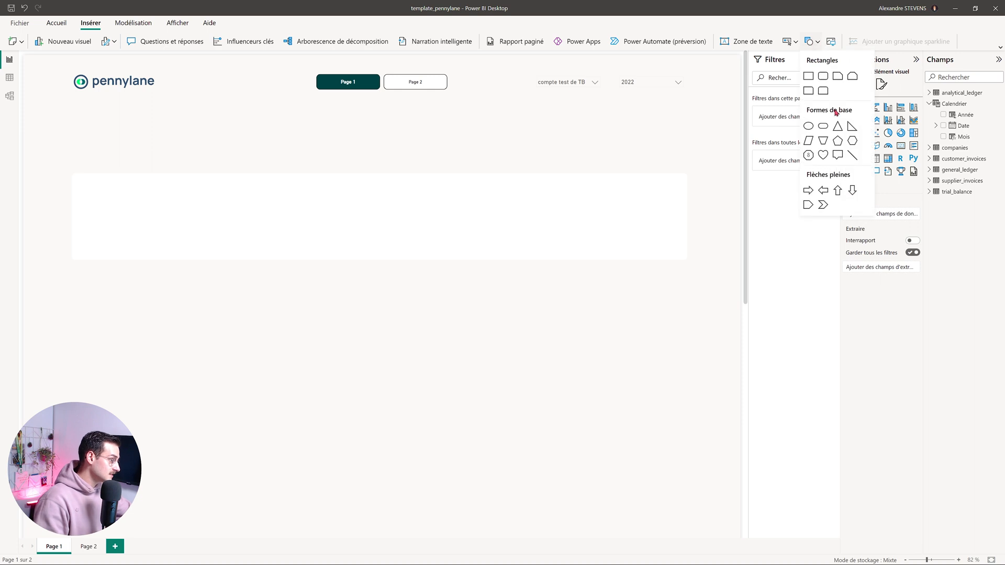
{"action": "left_click", "coordinate": [852, 155]}
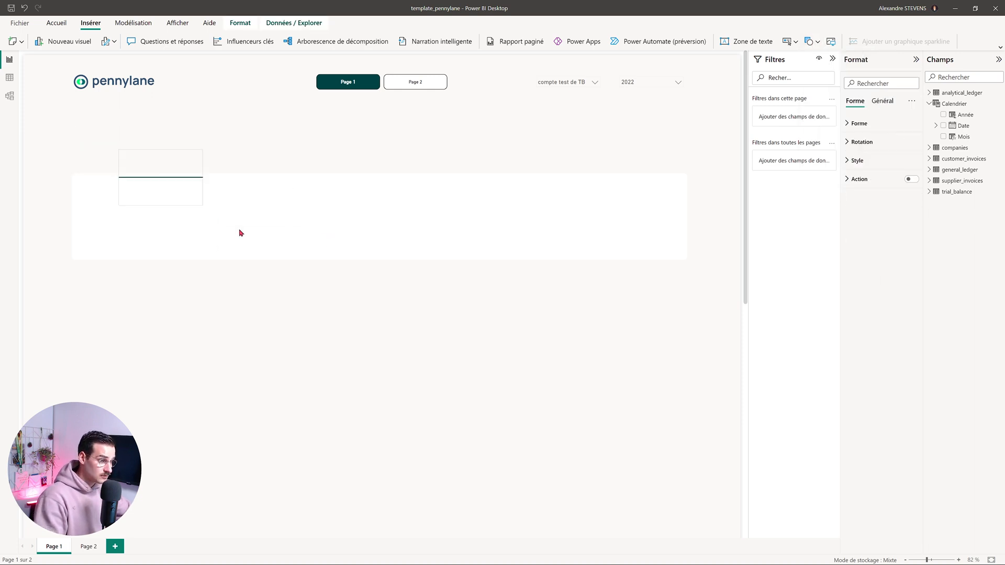
{"action": "left_click", "coordinate": [875, 107]}
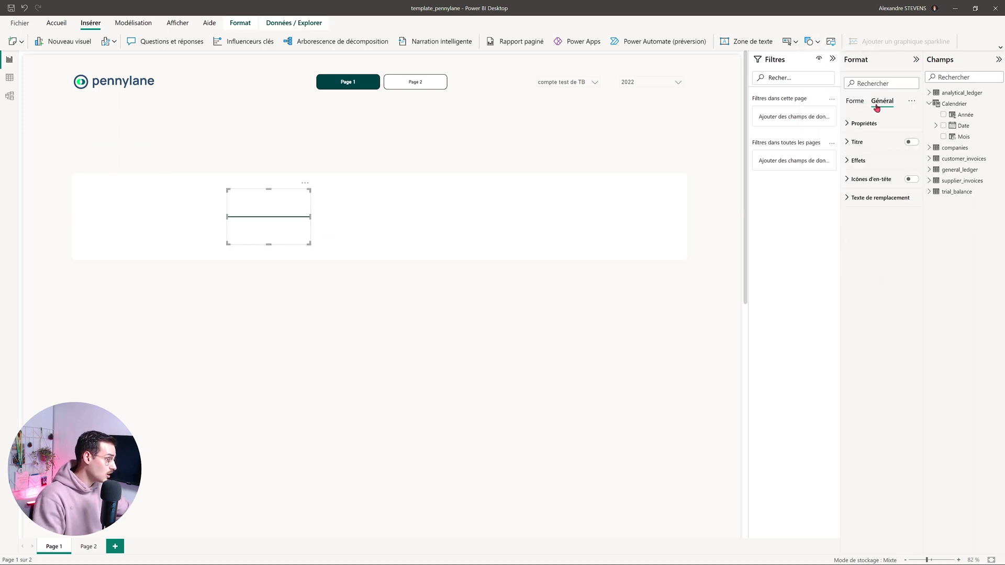
{"action": "left_click", "coordinate": [854, 102]}
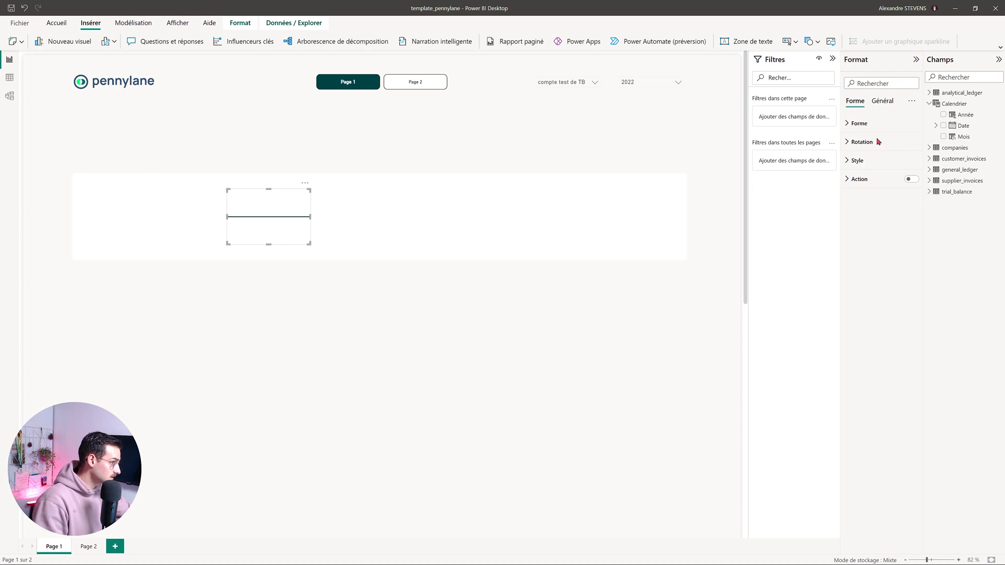
Step: Turn off the line's fill and give its border the theme's bright green with 60% transparency
{"action": "left_click", "coordinate": [857, 161]}
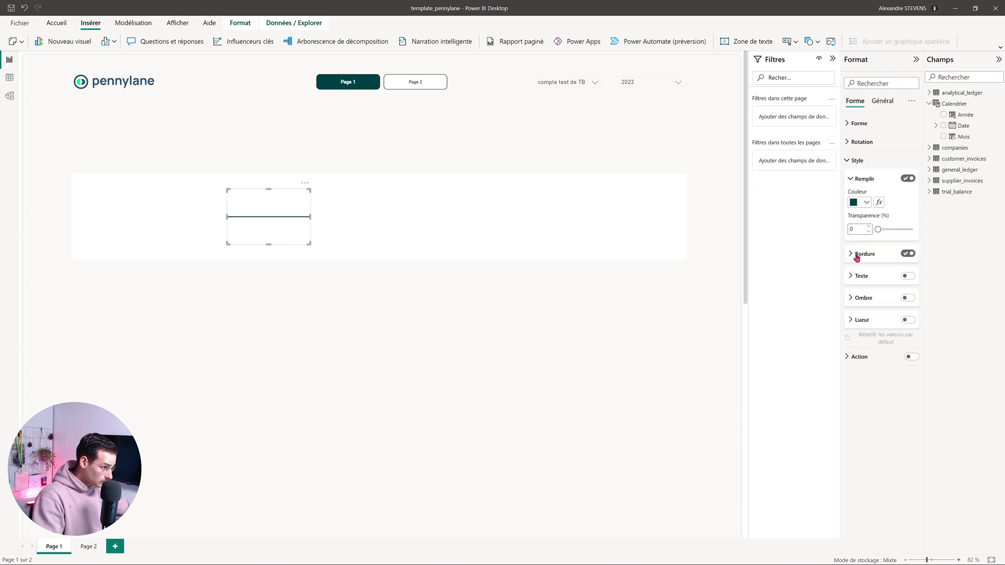
{"action": "left_click", "coordinate": [904, 178]}
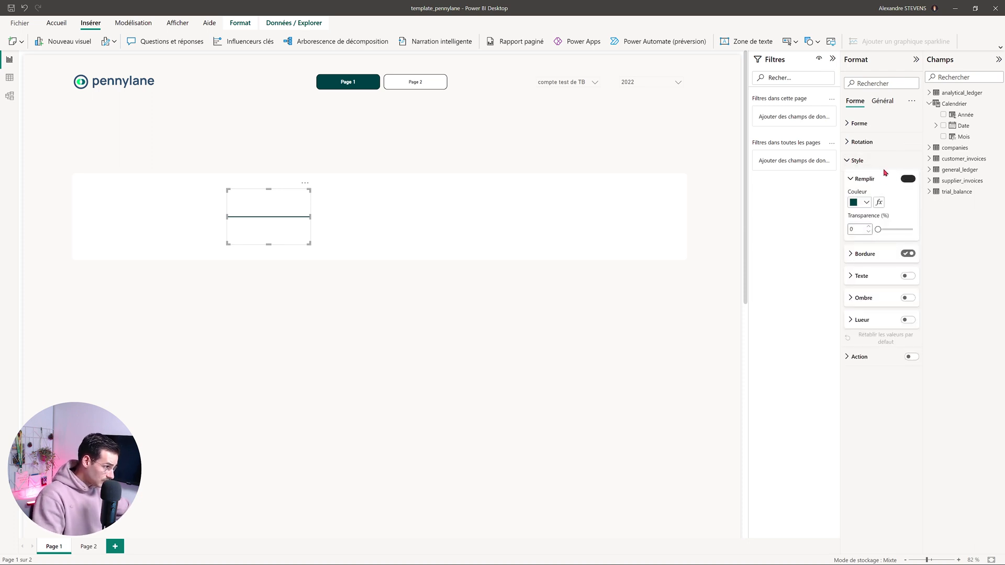
{"action": "left_click", "coordinate": [860, 256]}
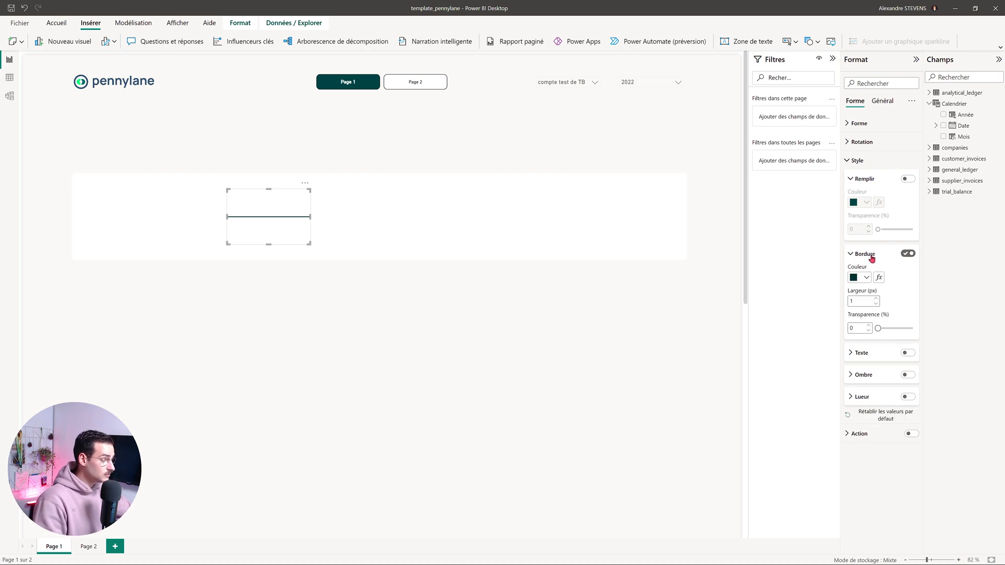
{"action": "left_click", "coordinate": [862, 279]}
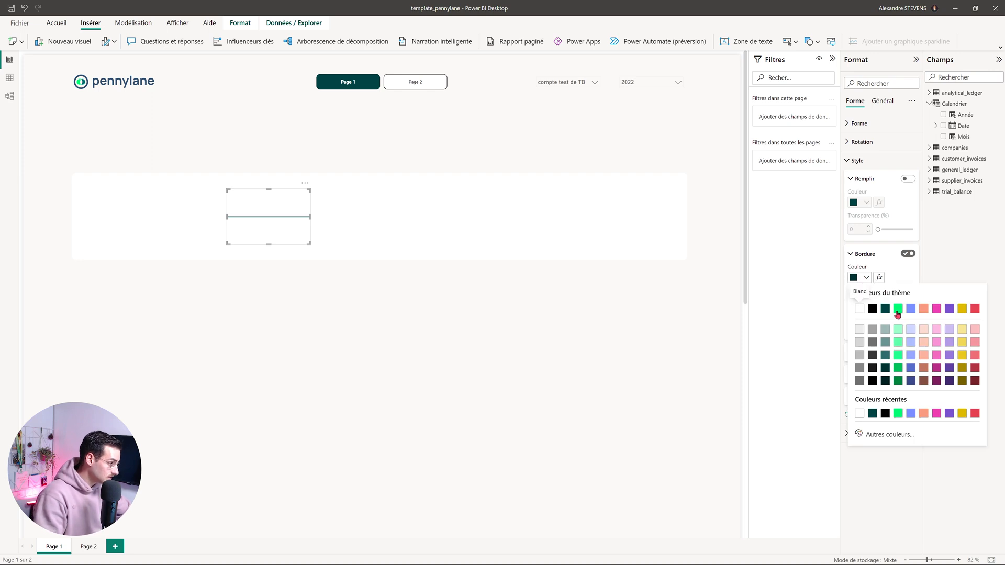
{"action": "left_click", "coordinate": [898, 309]}
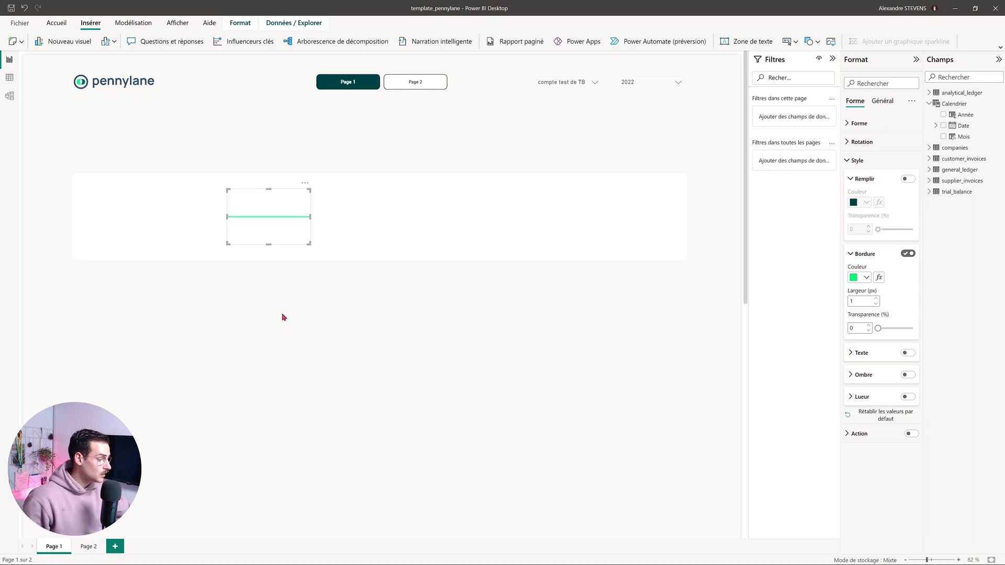
{"action": "double_click", "coordinate": [854, 328]}
{"action": "type", "text": "60"}
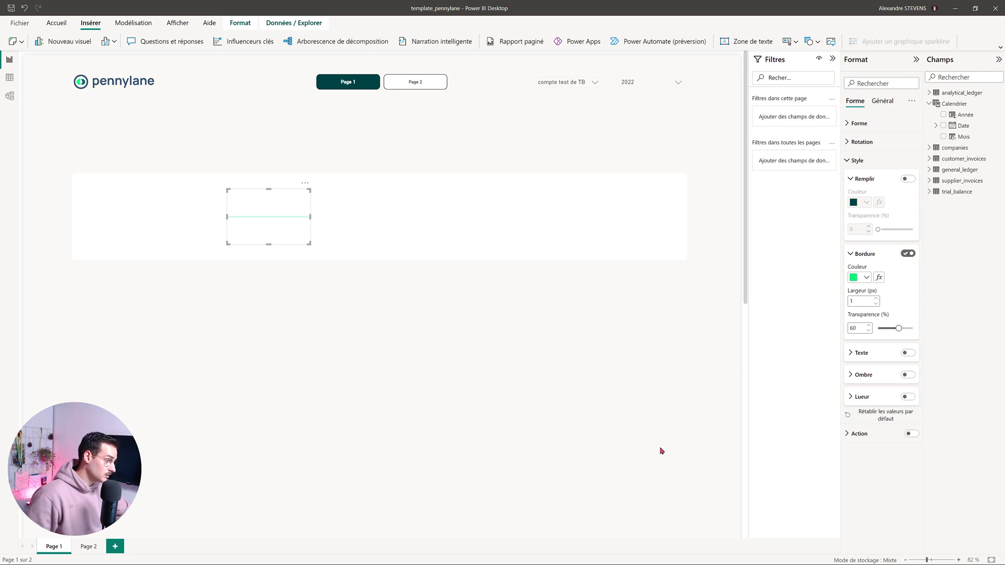
{"action": "left_click", "coordinate": [599, 375]}
Step: Rotate the green line 90° to make it vertical and narrow its bounding box
{"action": "left_click", "coordinate": [277, 240]}
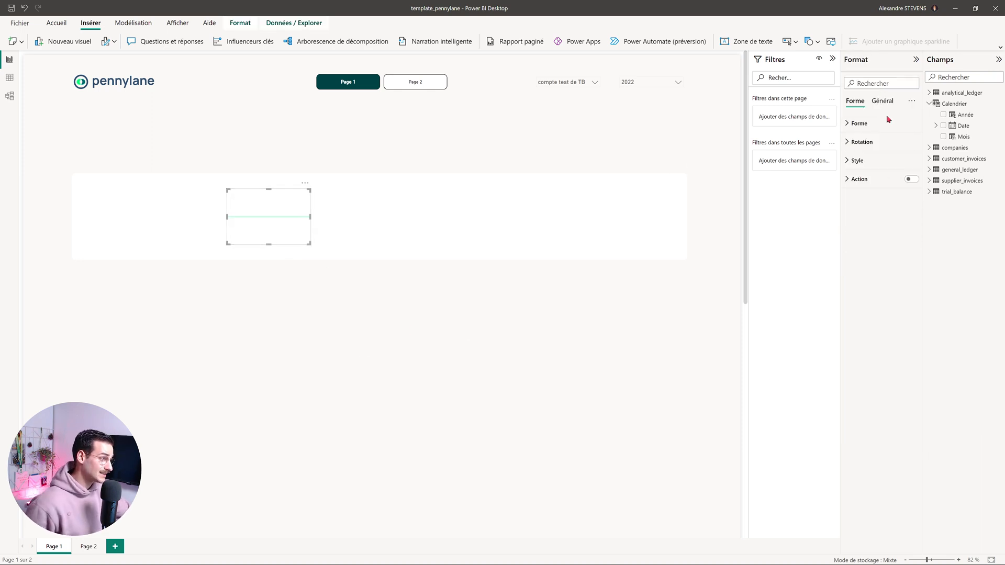
{"action": "left_click", "coordinate": [860, 144]}
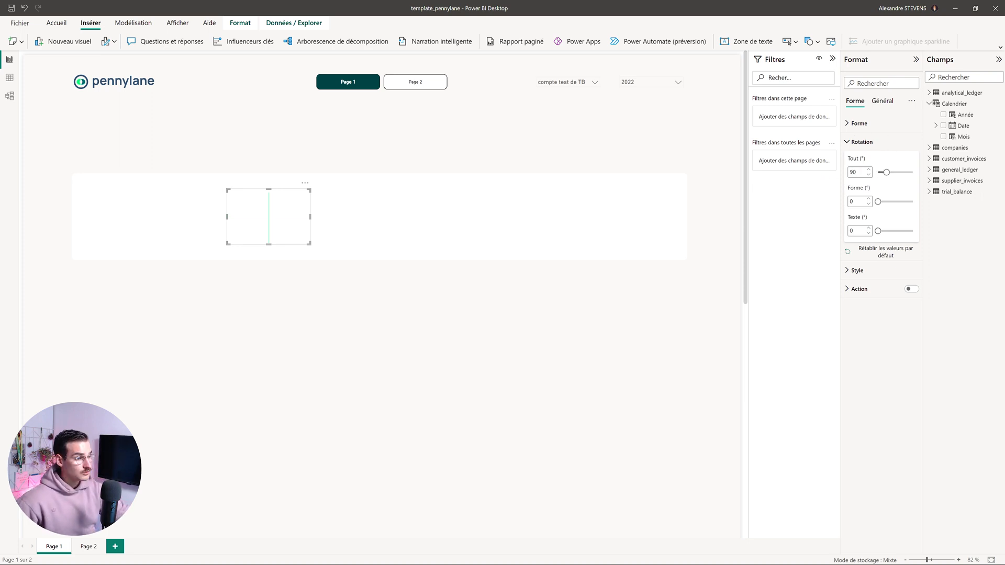
{"action": "left_click", "coordinate": [482, 333]}
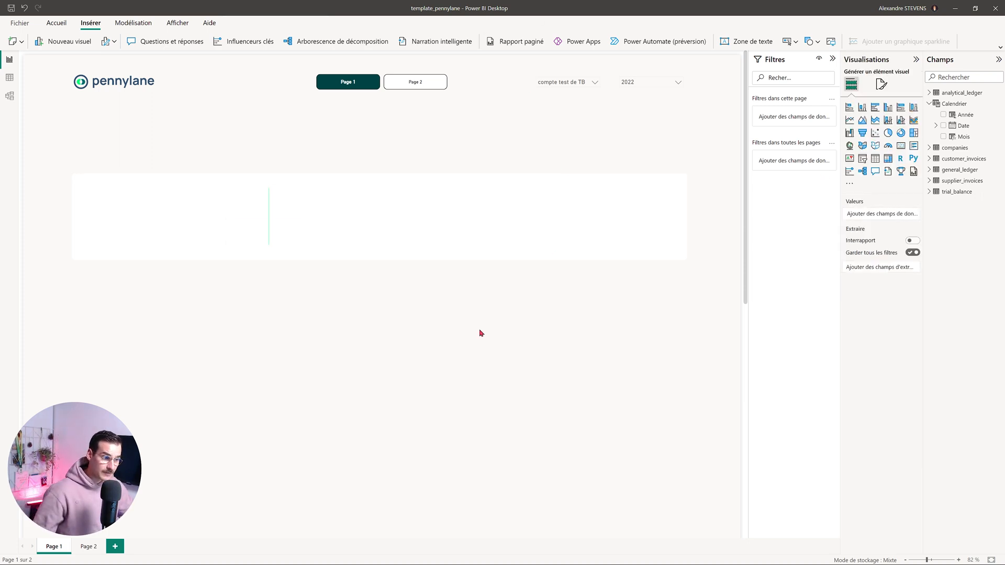
{"action": "left_click", "coordinate": [267, 230]}
{"action": "left_click_drag", "start_coordinate": [310, 218], "coordinate": [248, 220]}
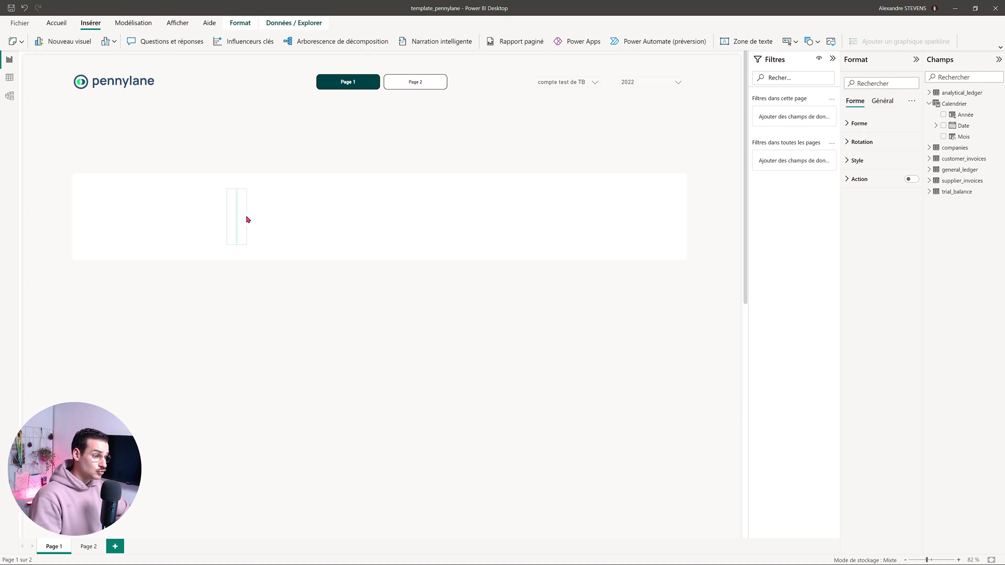
{"action": "left_click", "coordinate": [241, 273]}
{"action": "left_click", "coordinate": [240, 234]}
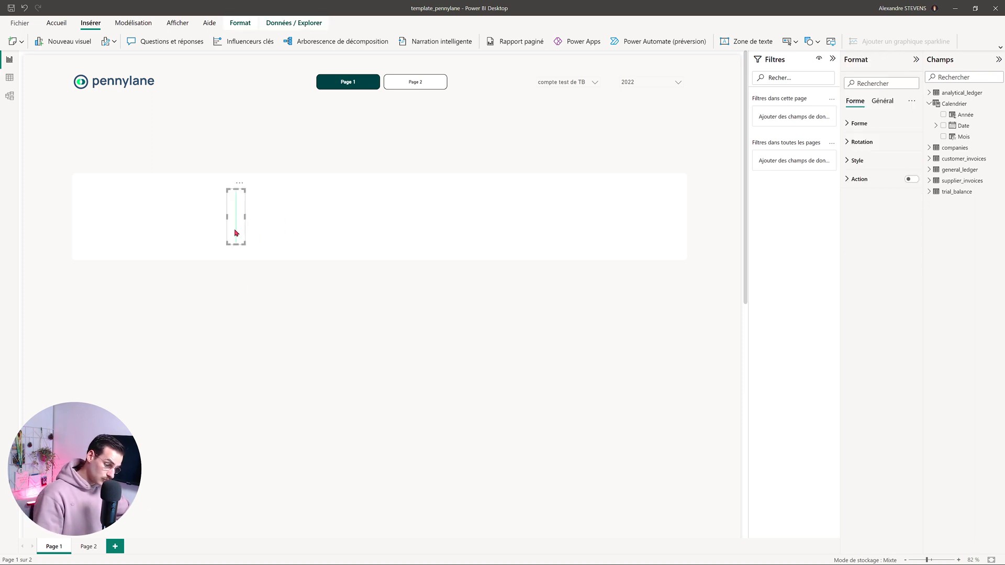
{"action": "left_click", "coordinate": [274, 337]}
Step: Duplicate the green line and spread three vertical dividers across the white rectangle to form four sections
{"action": "left_click_drag", "start_coordinate": [234, 218], "coordinate": [542, 215]}
{"action": "key", "text": "ctrl+c"}
{"action": "key", "text": "ctrl+v"}
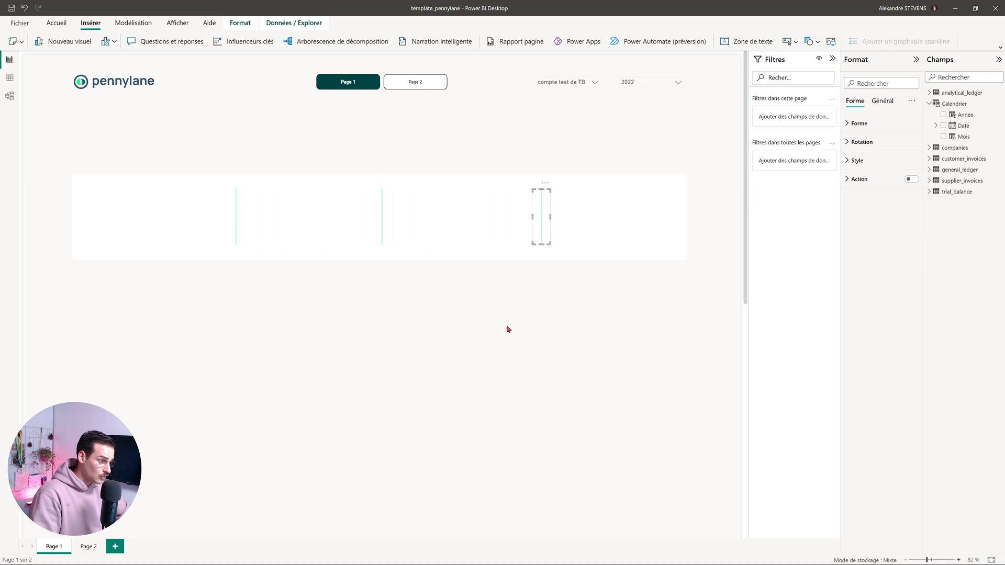
{"action": "left_click", "coordinate": [377, 338]}
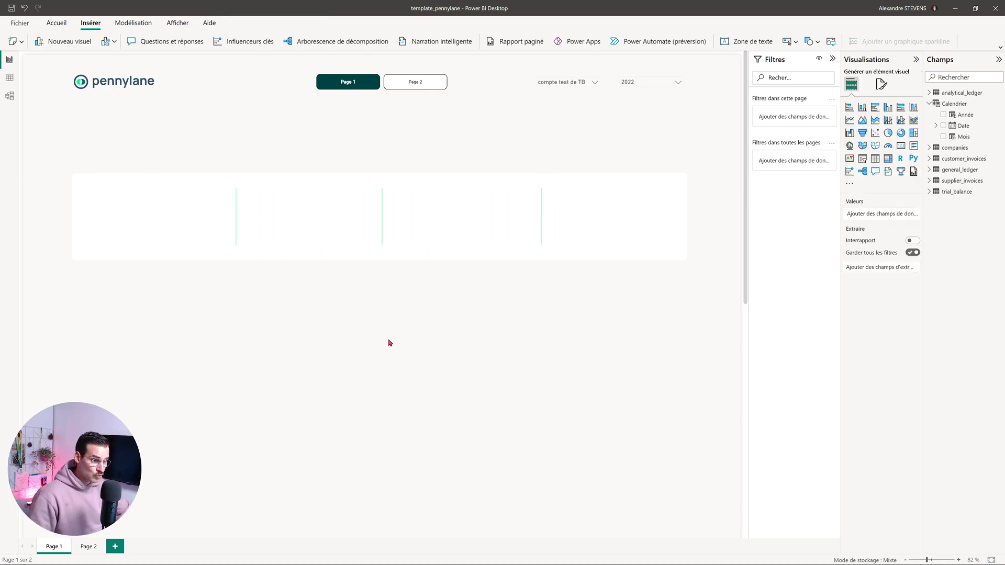
{"action": "left_click_drag", "start_coordinate": [236, 226], "coordinate": [227, 225]}
{"action": "left_click", "coordinate": [294, 320]}
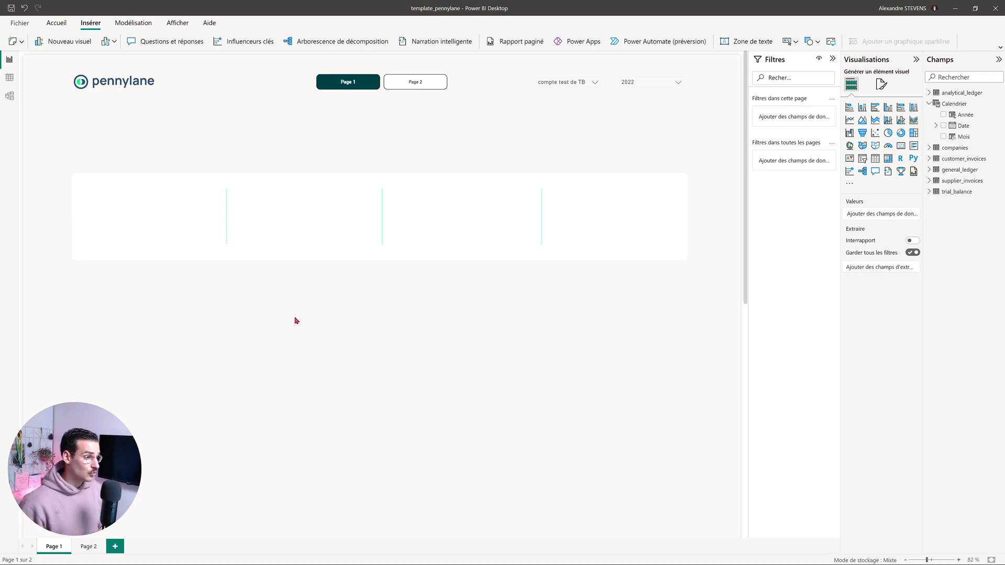
{"action": "key", "text": "ctrl+v"}
{"action": "left_click_drag", "start_coordinate": [126, 148], "coordinate": [227, 218]}
{"action": "left_click_drag", "start_coordinate": [148, 216], "coordinate": [586, 219]}
{"action": "left_click", "coordinate": [487, 305]}
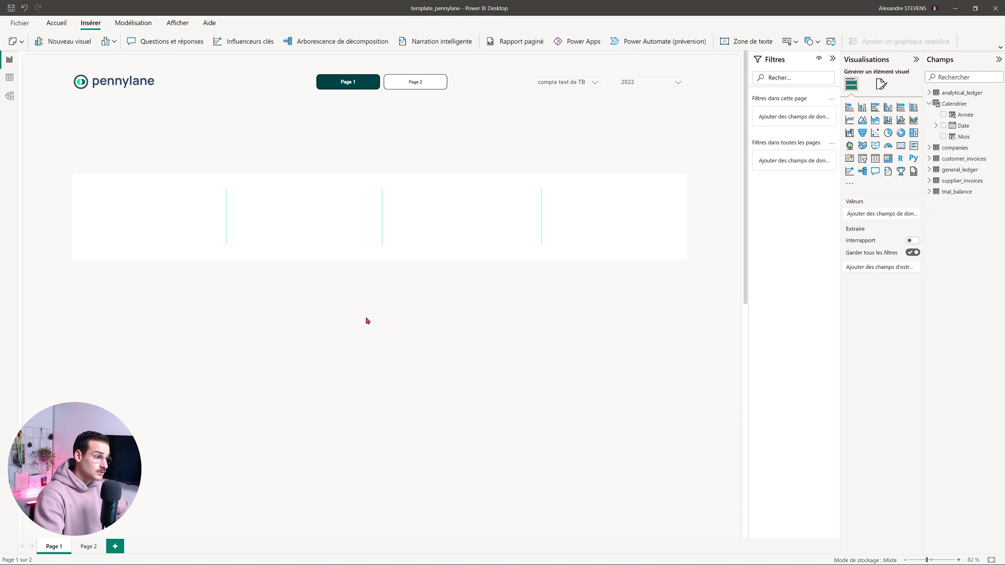
Step: Select the white rectangle together with its three dividers and shift them slightly left as a block
{"action": "left_click_drag", "start_coordinate": [41, 301], "coordinate": [732, 149]}
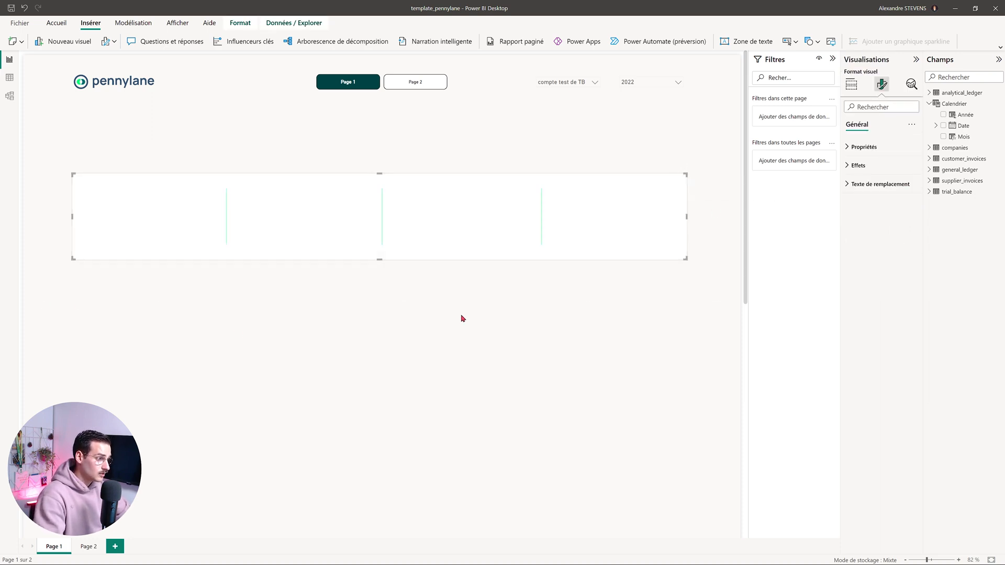
{"action": "left_click", "coordinate": [375, 281]}
{"action": "mouse_move", "coordinate": [361, 247]}
{"action": "left_mouse_down"}
{"action": "mouse_move", "coordinate": [354, 235]}
{"action": "mouse_move", "coordinate": [357, 249]}
{"action": "left_mouse_up"}
{"action": "left_click", "coordinate": [346, 280]}
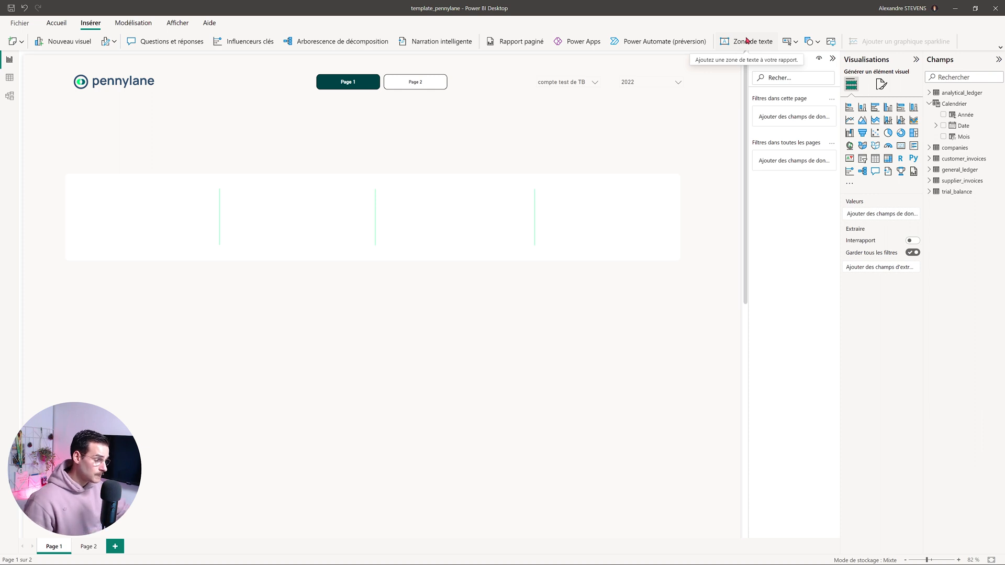
Step: Insert another rectangle shape below the divided block and turn off its fill and border
{"action": "left_click", "coordinate": [816, 41]}
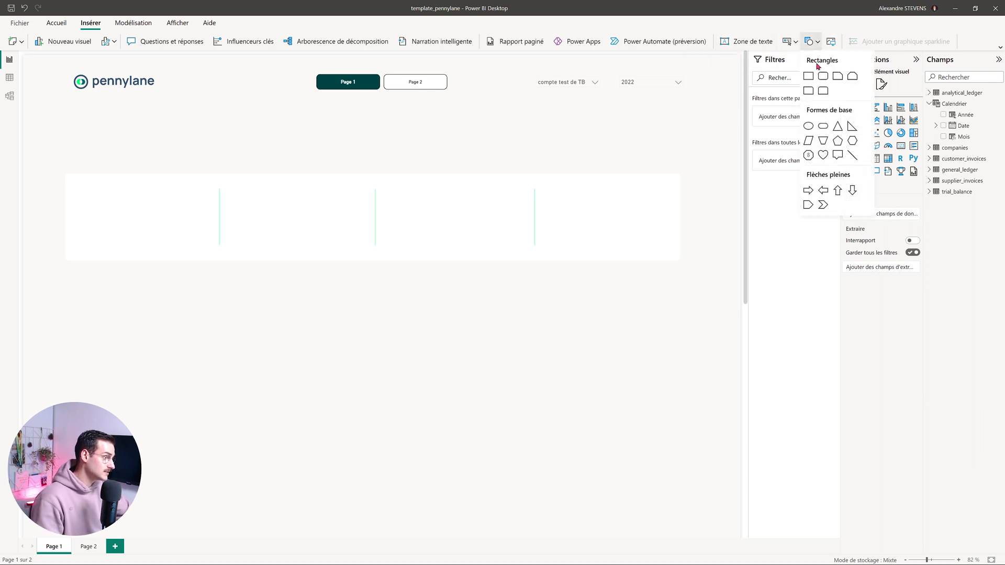
{"action": "left_click", "coordinate": [808, 76]}
{"action": "left_click_drag", "start_coordinate": [279, 210], "coordinate": [329, 356]}
{"action": "left_click", "coordinate": [852, 160]}
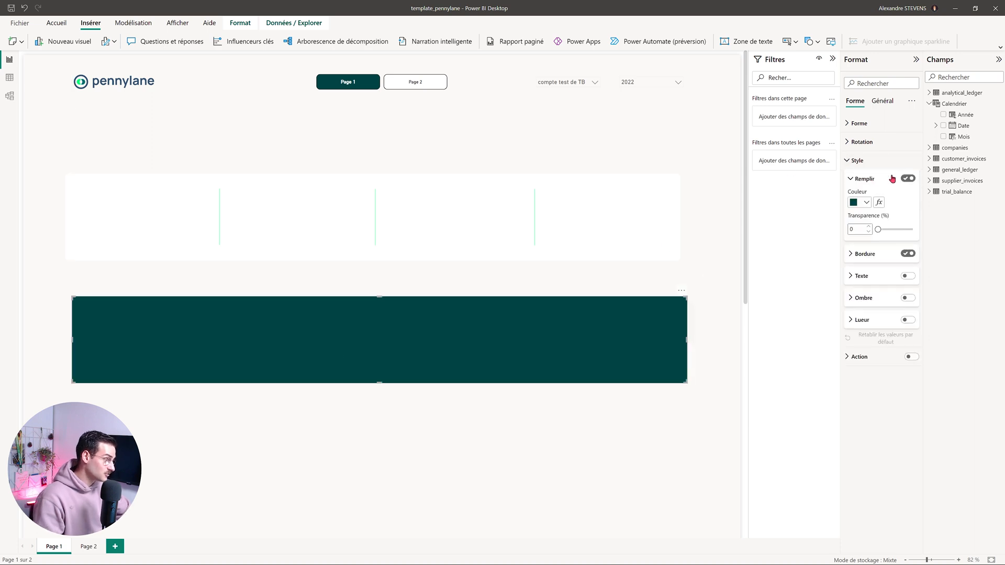
{"action": "left_click", "coordinate": [909, 178]}
{"action": "left_click", "coordinate": [908, 253]}
Step: Add the text "Synthèse de l'activité" to the new rectangle in black DIN font at size 30
{"action": "left_click", "coordinate": [911, 276]}
{"action": "type", "text": "Synthèse de"}
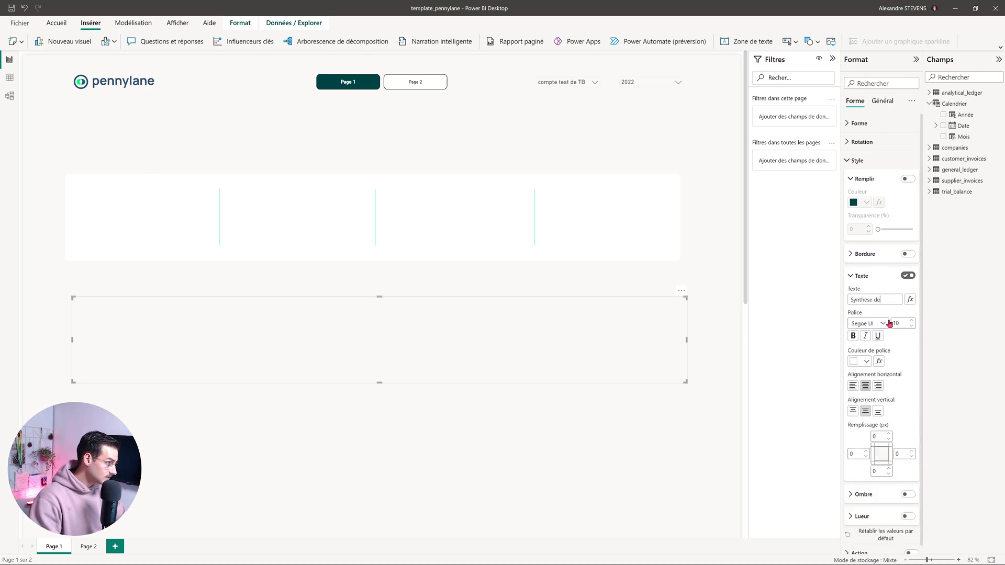
{"action": "type", "text": " l'activité"}
{"action": "left_click", "coordinate": [912, 321]}
{"action": "left_click_drag", "start_coordinate": [904, 323], "coordinate": [892, 324]}
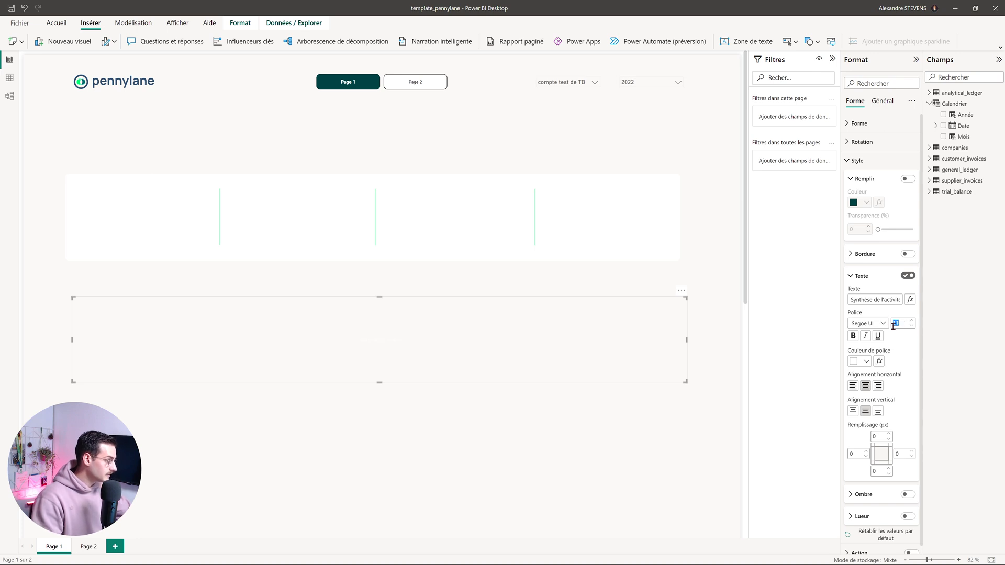
{"action": "type", "text": "30"}
{"action": "left_click", "coordinate": [882, 323]}
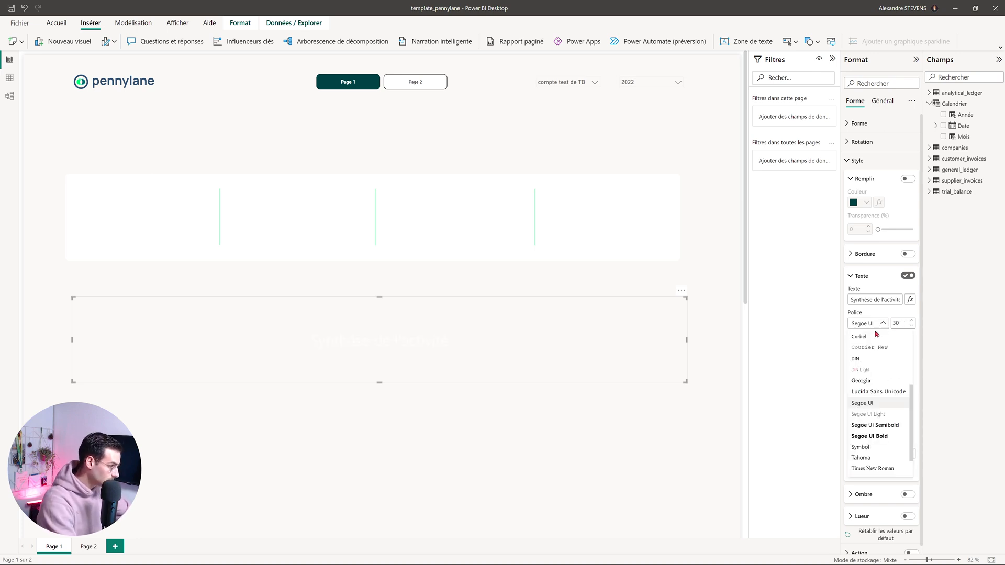
{"action": "left_click", "coordinate": [872, 359]}
{"action": "left_click", "coordinate": [867, 361]}
{"action": "left_click", "coordinate": [878, 396]}
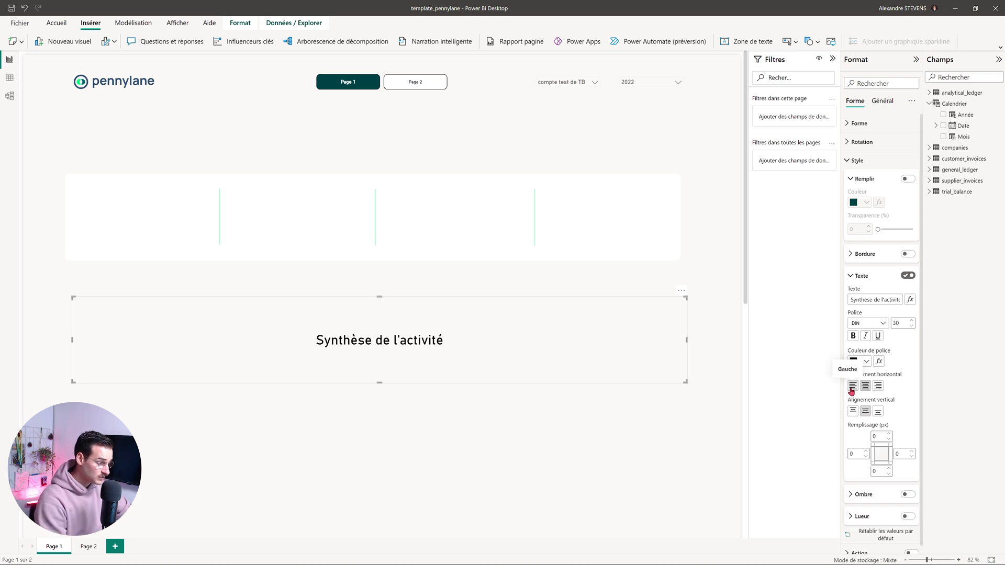
Step: Align the title text to the shape's upper left, with padding of 15 px above and 5 px on the left
{"action": "left_click", "coordinate": [852, 388]}
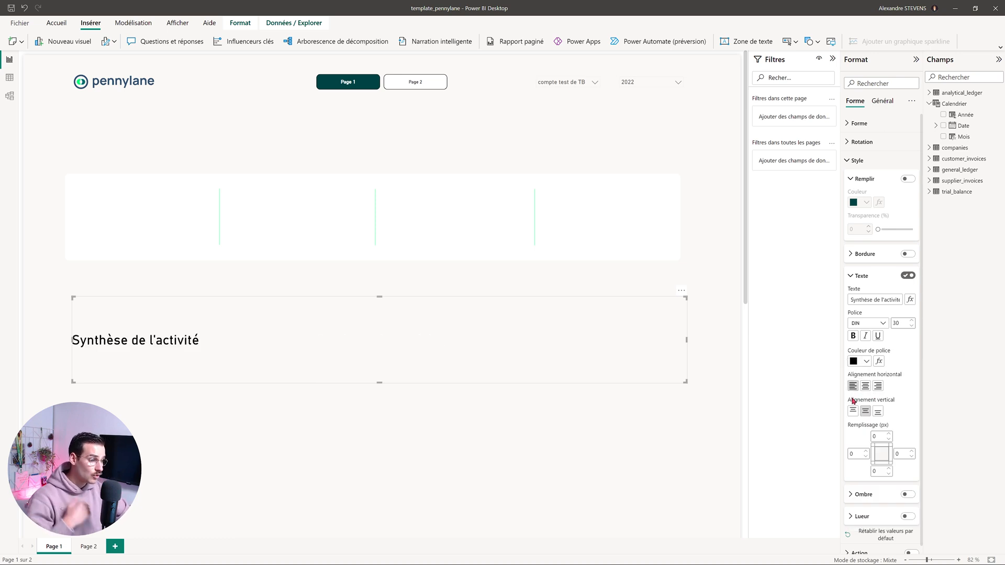
{"action": "left_click", "coordinate": [853, 412]}
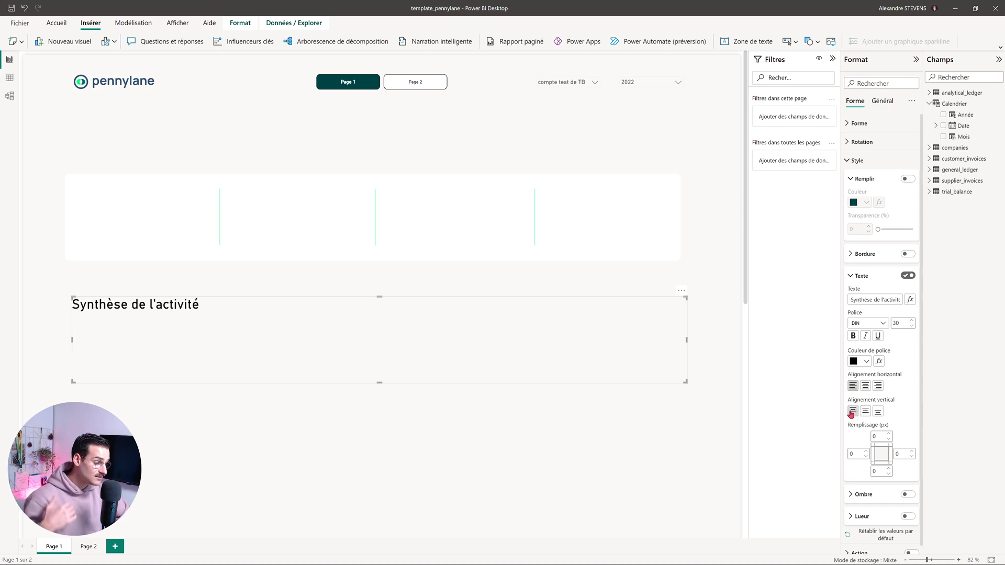
{"action": "left_click", "coordinate": [872, 436]}
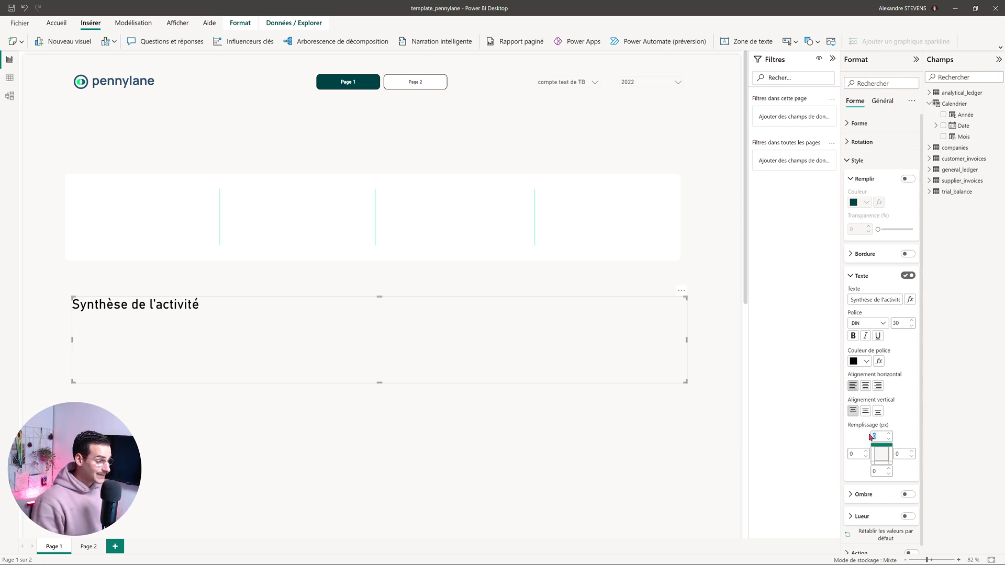
{"action": "type", "text": "15"}
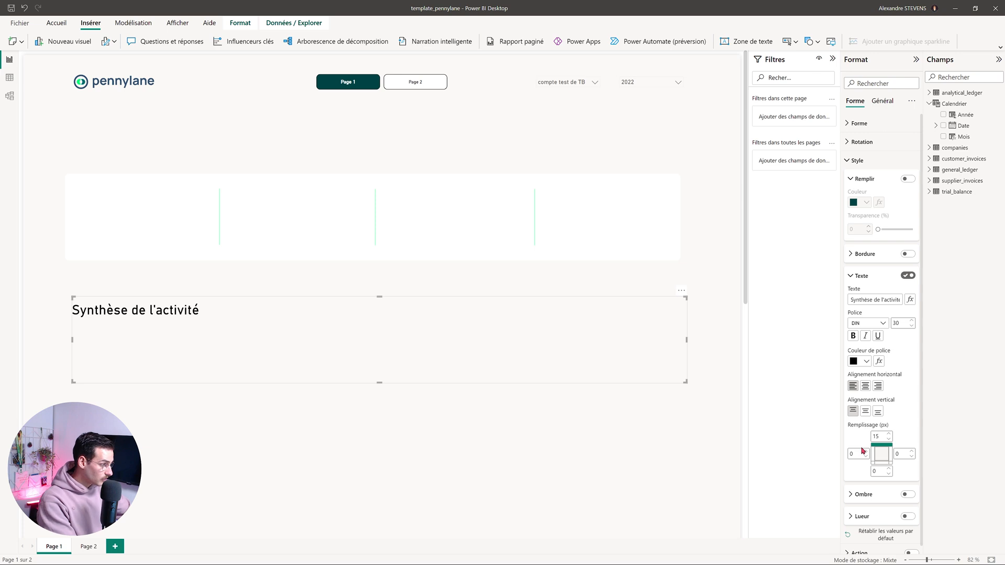
{"action": "left_click", "coordinate": [852, 455]}
{"action": "left_click_drag", "start_coordinate": [853, 455], "coordinate": [814, 453]}
{"action": "type", "text": "5"}
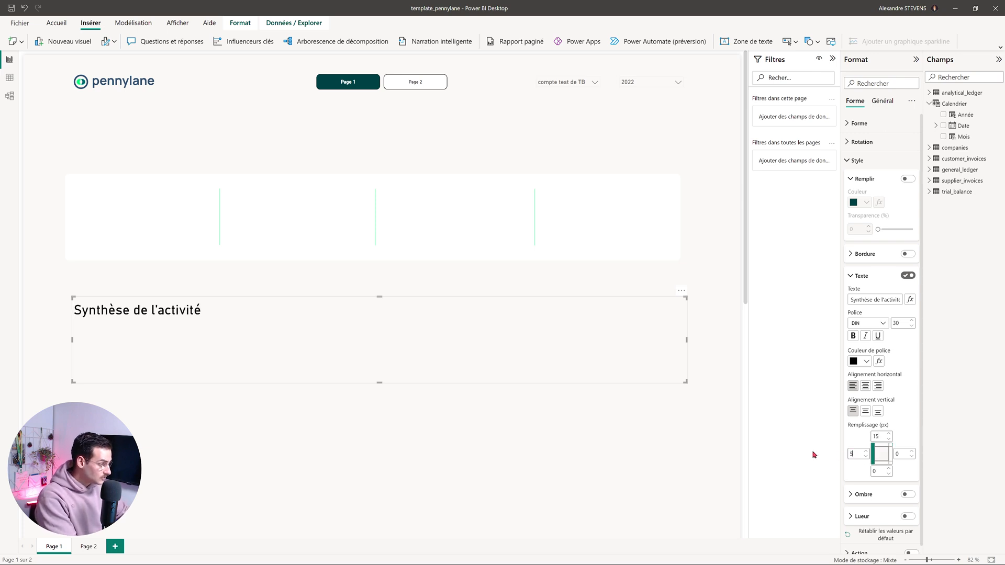
Step: Move the title shape above the divided block, matching its width, and reduce its height to fit the text
{"action": "left_click", "coordinate": [170, 469]}
{"action": "left_click_drag", "start_coordinate": [181, 361], "coordinate": [195, 157]}
{"action": "left_click_drag", "start_coordinate": [370, 95], "coordinate": [362, 148]}
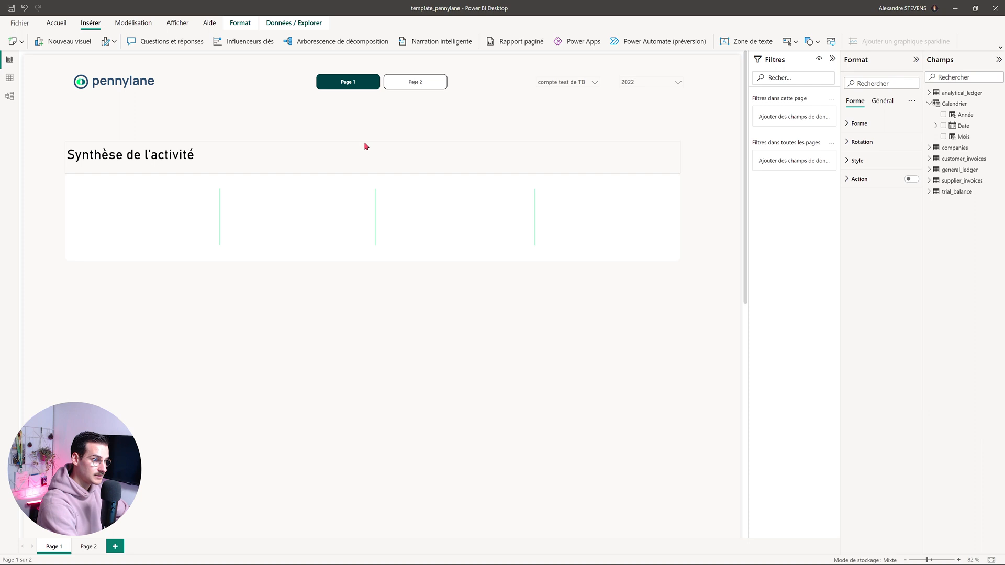
{"action": "left_click", "coordinate": [116, 292]}
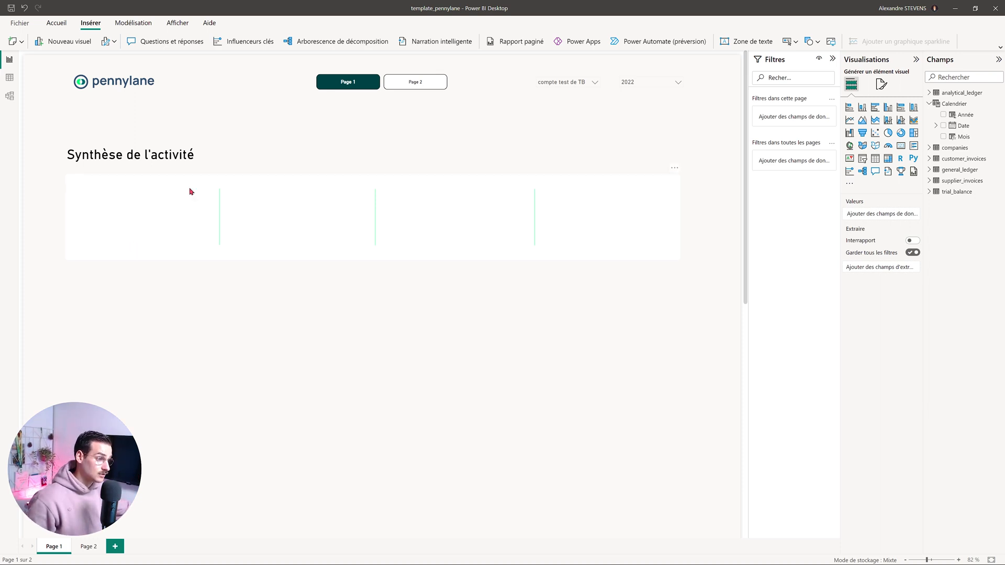
Step: Duplicate the "Synthèse de l'activité" title below the divided block and change the copy's text to "Evolution du CA"
{"action": "left_click", "coordinate": [233, 160]}
{"action": "left_click_drag", "start_coordinate": [234, 160], "coordinate": [234, 328]}
{"action": "left_click", "coordinate": [880, 162]}
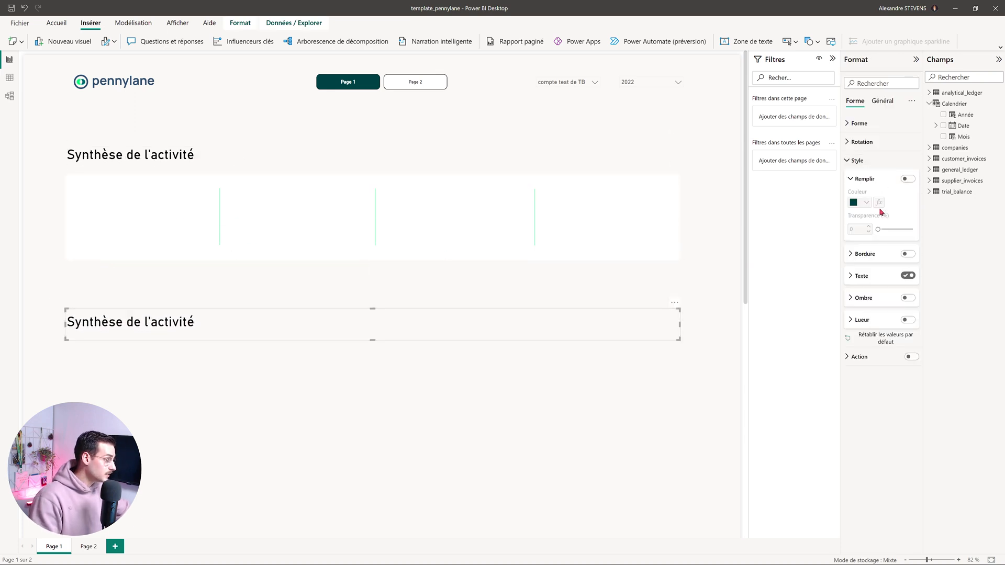
{"action": "left_click", "coordinate": [861, 275]}
{"action": "triple_click", "coordinate": [870, 298]}
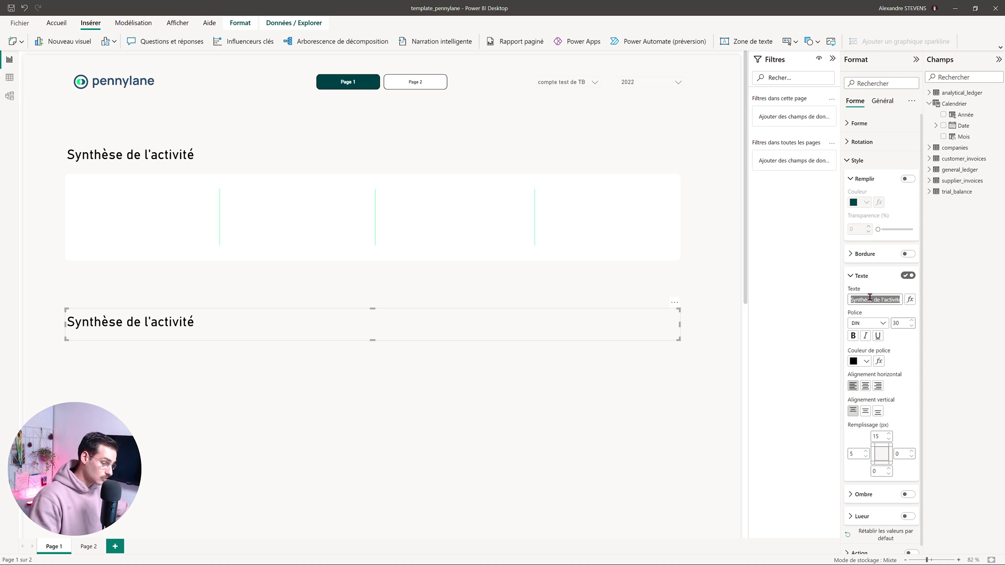
{"action": "type", "text": "Evolution"}
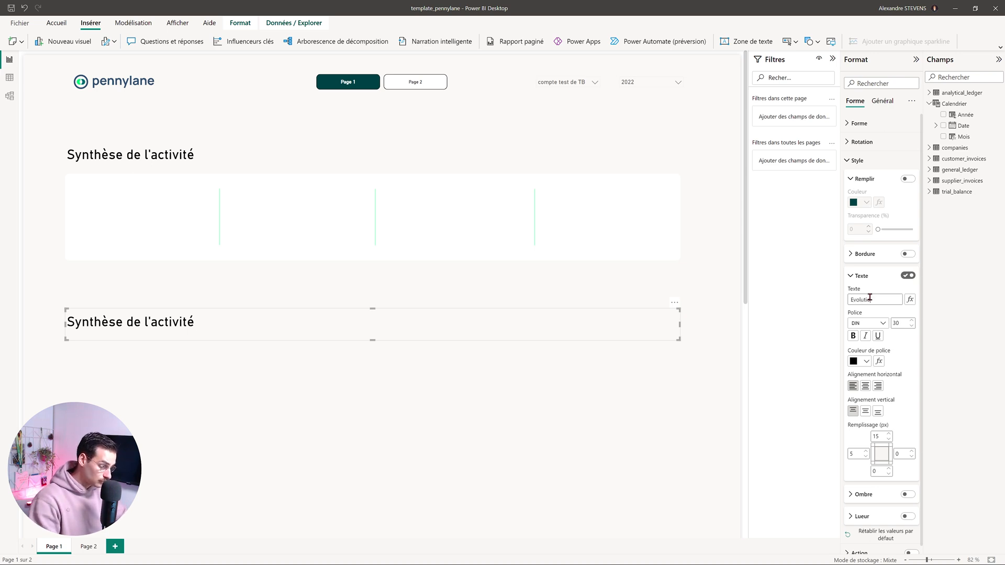
{"action": "type", "text": " du CA"}
Step: Duplicate the white background block without its dividers, place the copy under the "Evolution du CA" title, and extend its height downward
{"action": "left_click", "coordinate": [123, 210]}
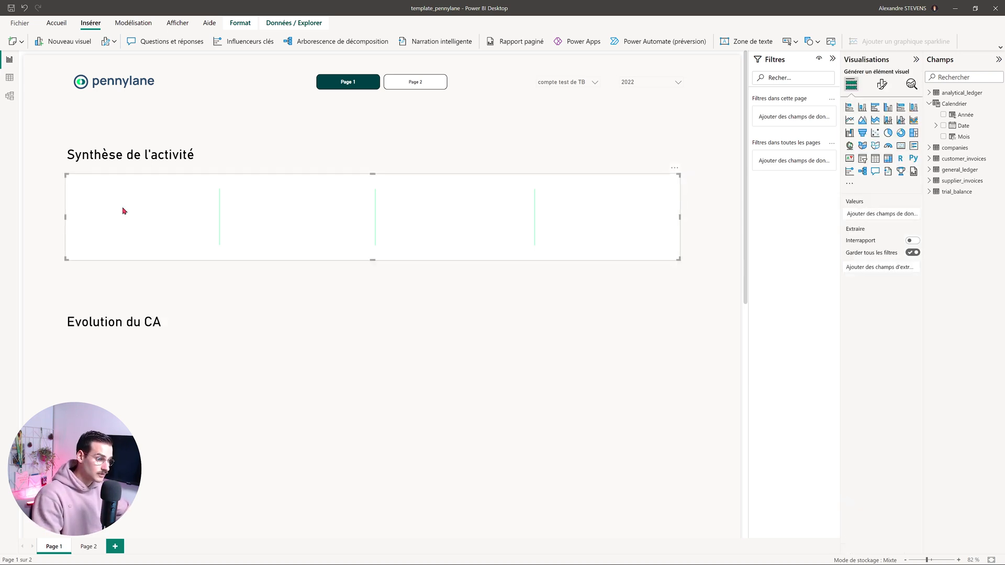
{"action": "left_click_drag", "start_coordinate": [124, 210], "coordinate": [232, 366]}
{"action": "scroll", "coordinate": [236, 367], "scroll_direction": "down", "scroll_amount": 1}
{"action": "left_click_drag", "start_coordinate": [372, 355], "coordinate": [373, 513]}
{"action": "left_click", "coordinate": [707, 391]}
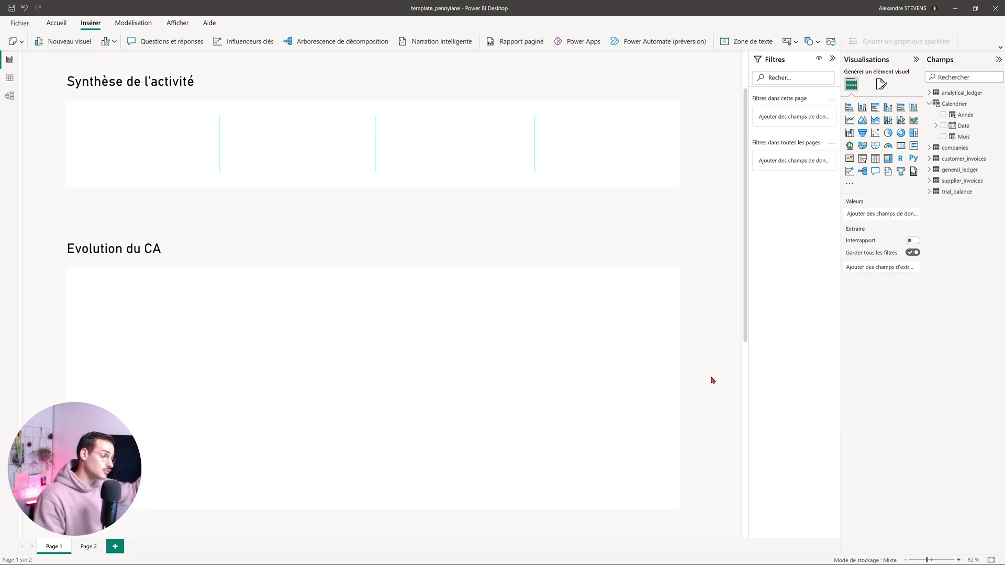
{"action": "scroll", "coordinate": [715, 381], "scroll_direction": "up", "scroll_amount": 2}
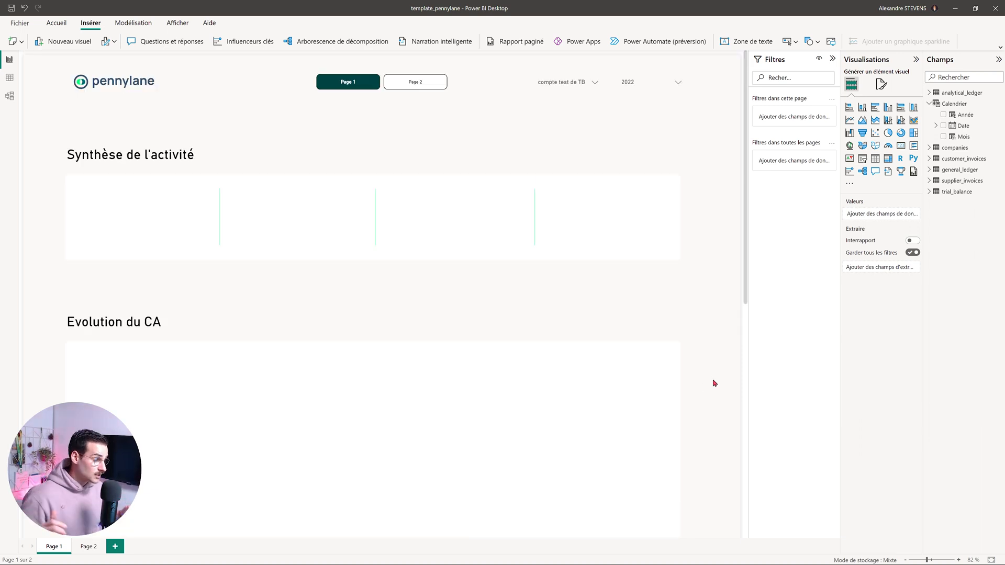
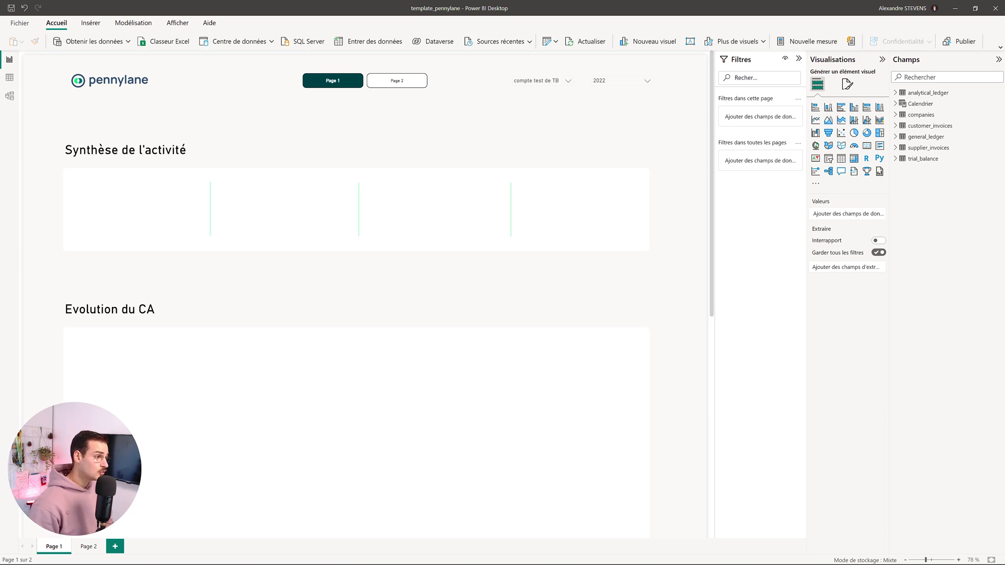
Step: Open the analytical_ledger table's query for editing in the Power Query editor
{"action": "left_click", "coordinate": [925, 93]}
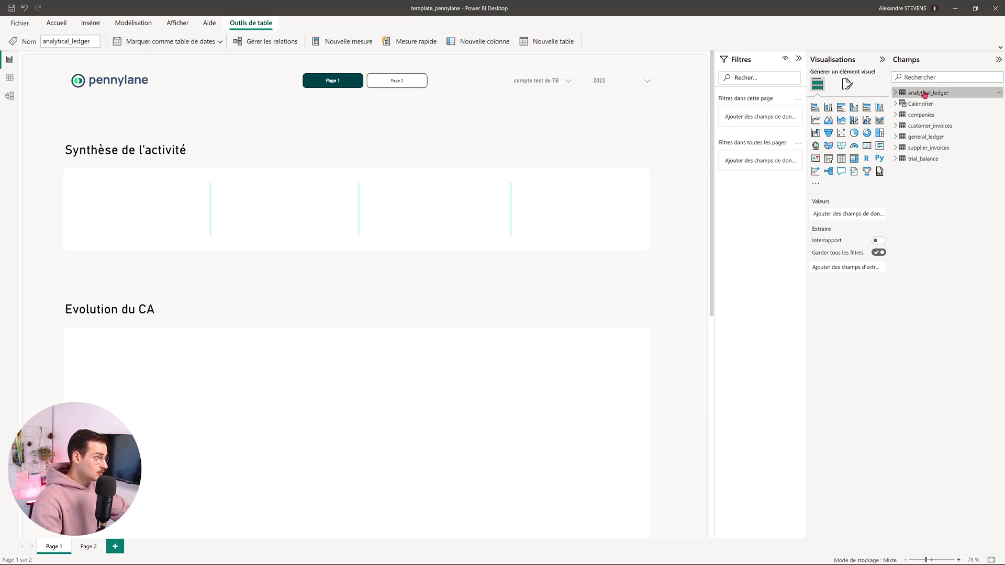
{"action": "right_click", "coordinate": [922, 95]}
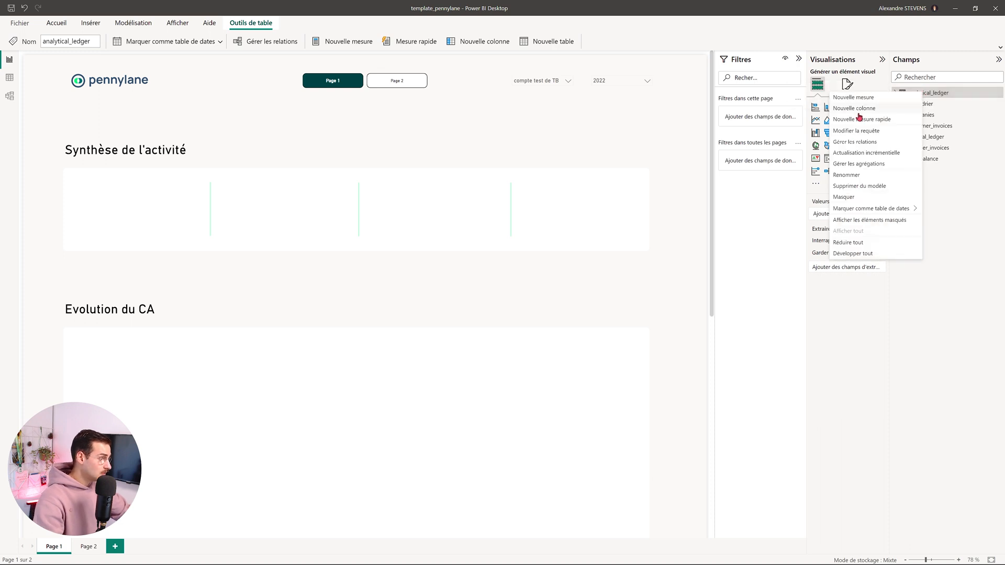
{"action": "left_click", "coordinate": [856, 131]}
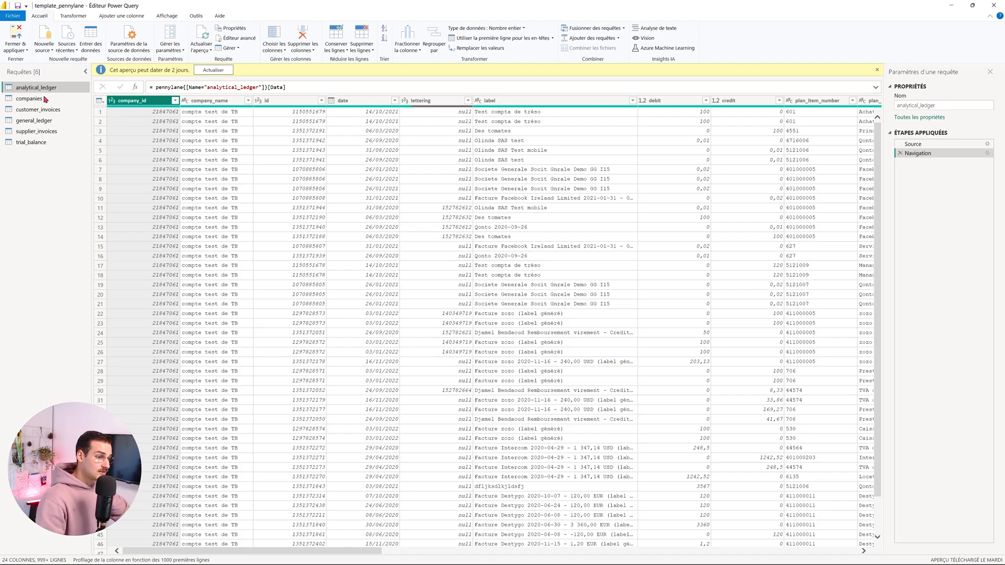
Step: Examine the debit, credit and plan_item_label columns of the analytical_ledger query
{"action": "left_click_drag", "start_coordinate": [281, 554], "coordinate": [377, 557]}
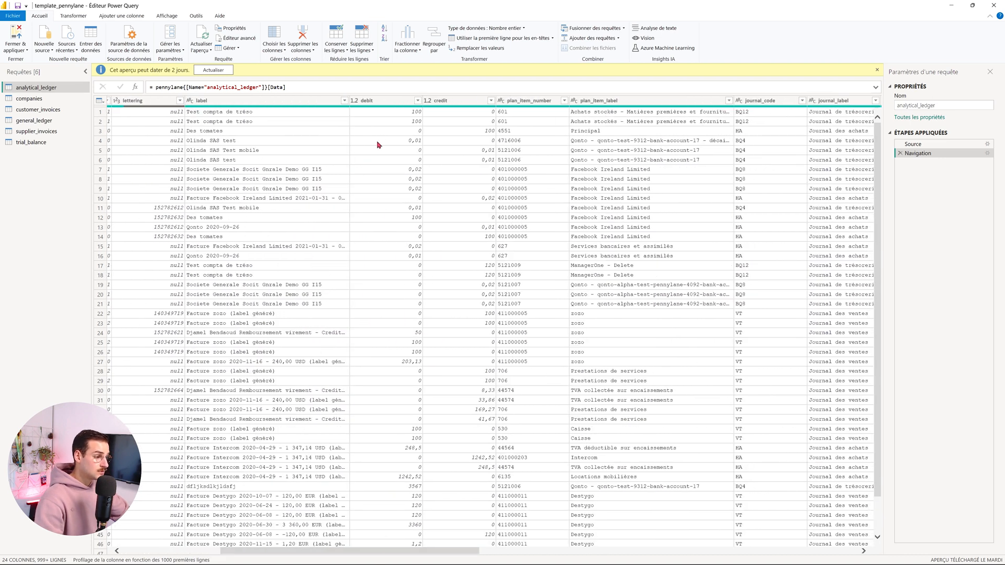
{"action": "left_click", "coordinate": [385, 100]}
{"action": "left_click", "coordinate": [451, 100]}
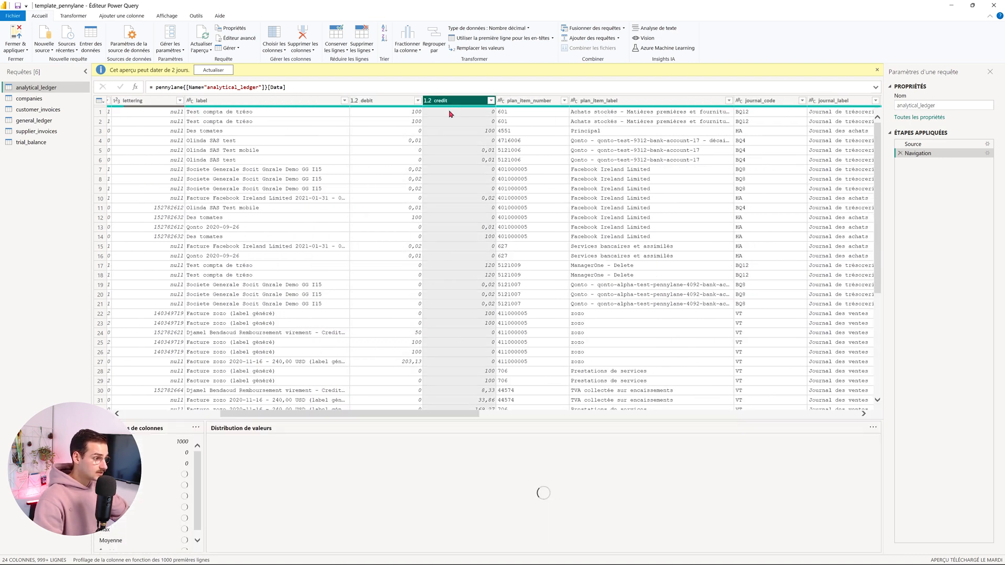
{"action": "left_click_drag", "start_coordinate": [377, 415], "coordinate": [463, 417]}
{"action": "left_click", "coordinate": [388, 100]}
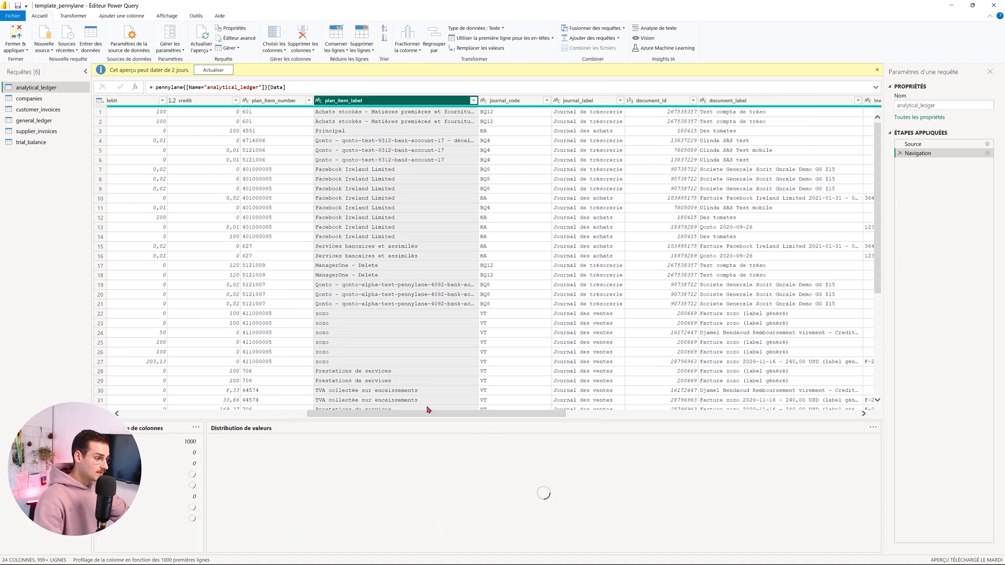
Step: Look through the plan_item_label values and the debit and credit columns of the analytical_ledger query
{"action": "scroll", "coordinate": [436, 294], "scroll_direction": "down", "scroll_amount": 5}
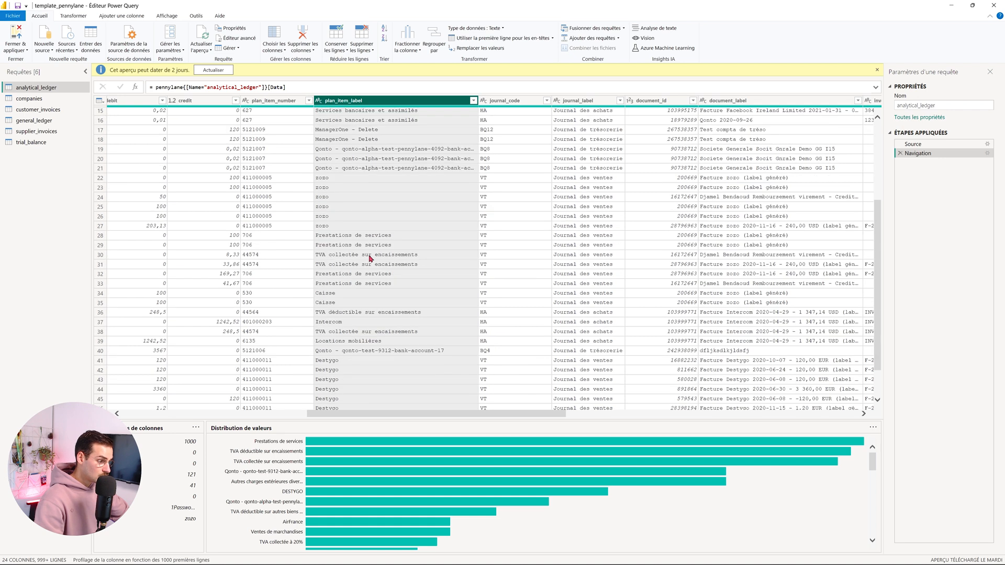
{"action": "scroll", "coordinate": [375, 242], "scroll_direction": "down", "scroll_amount": 9}
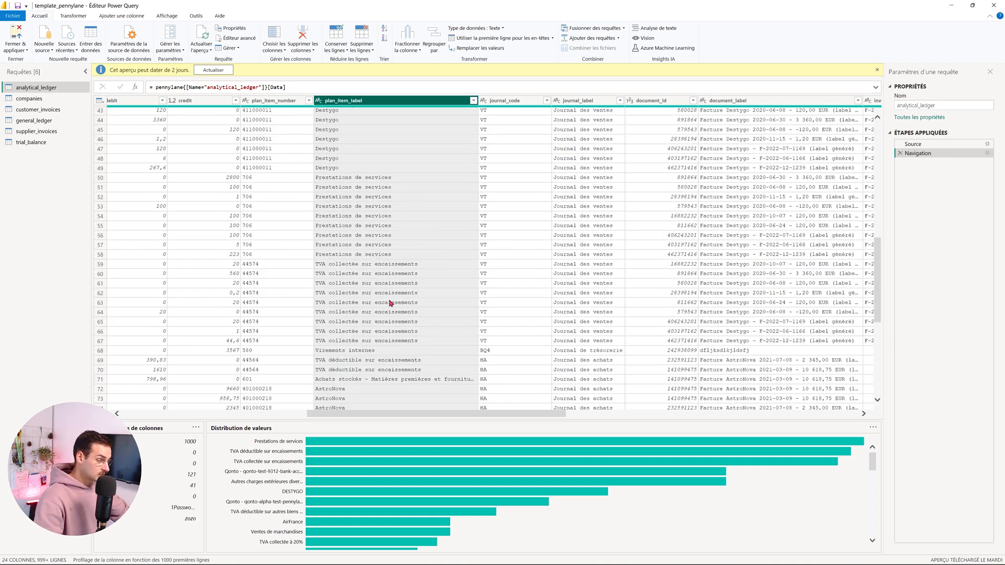
{"action": "scroll", "coordinate": [397, 291], "scroll_direction": "up", "scroll_amount": 14}
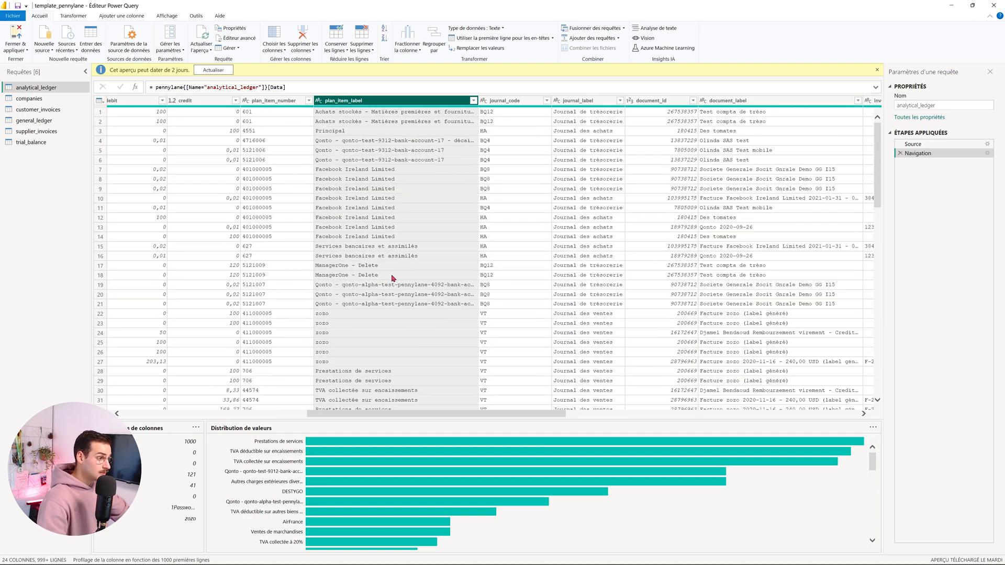
{"action": "scroll", "coordinate": [390, 419], "scroll_direction": "left", "scroll_amount": 5}
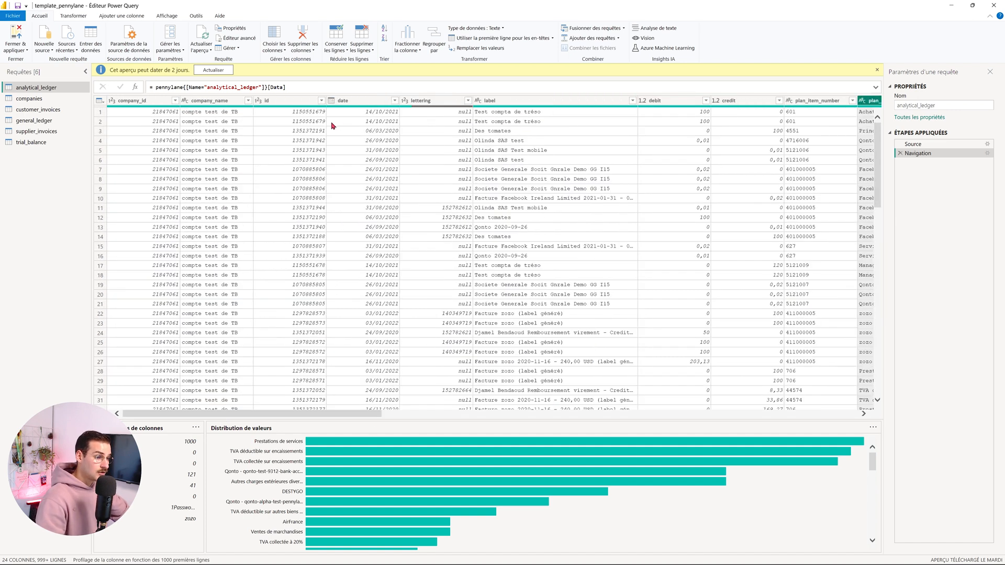
Step: Switch to the Power BI Desktop report and start a new measure in the analytical_ledger table, with its formula on a second line
{"action": "key", "text": "super+Tab"}
{"action": "left_click", "coordinate": [595, 273]}
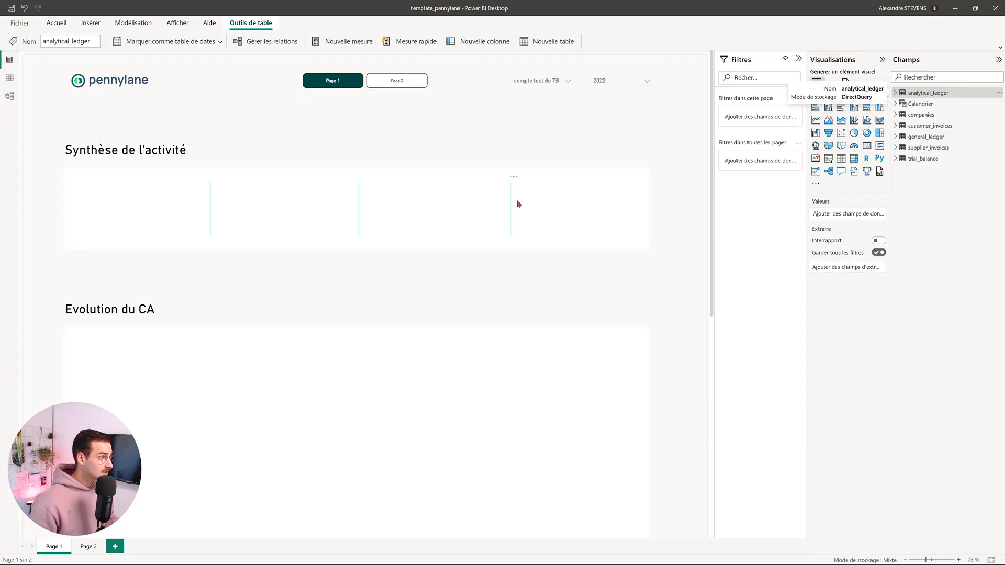
{"action": "left_click", "coordinate": [57, 26]}
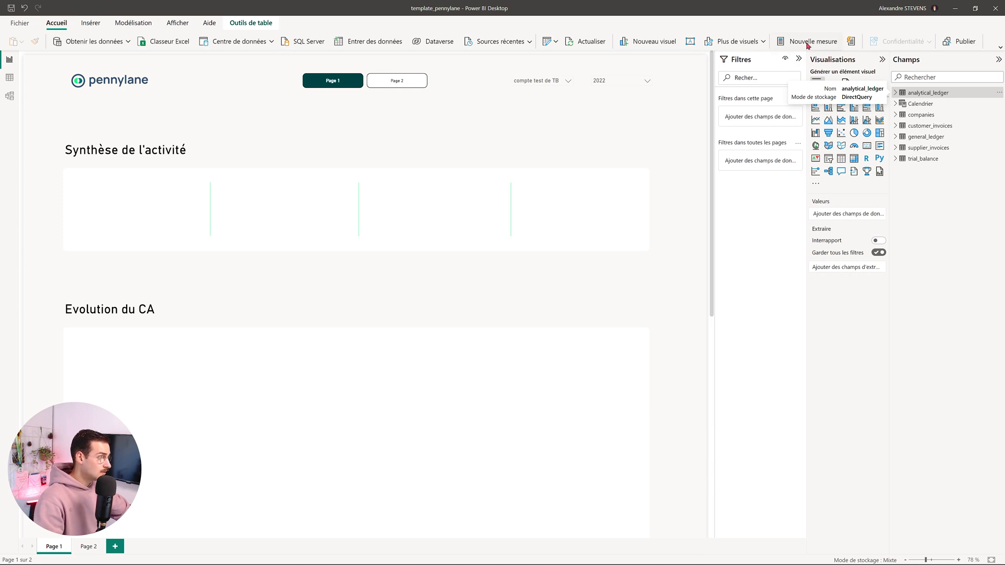
{"action": "left_click", "coordinate": [808, 42]}
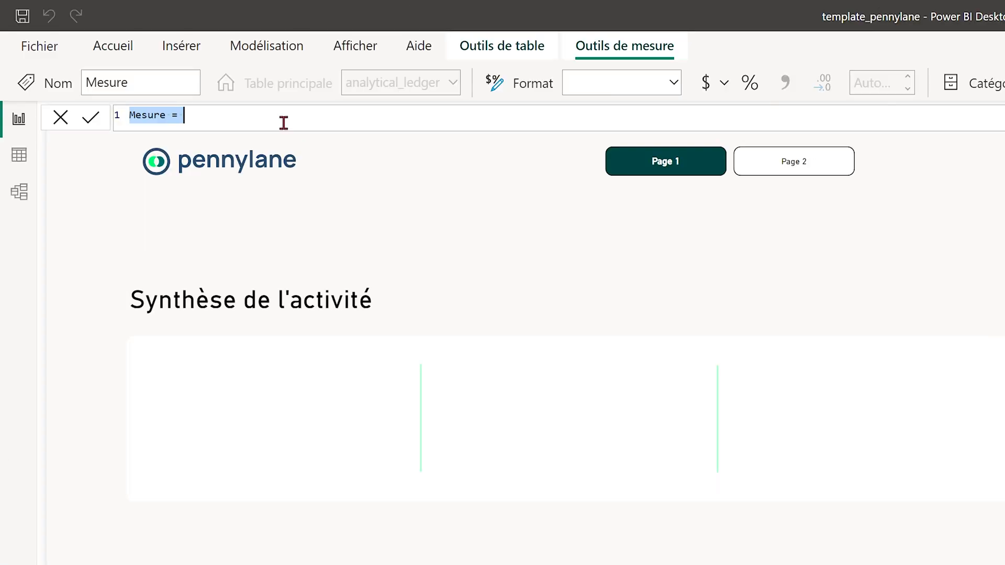
{"action": "left_click", "coordinate": [283, 123]}
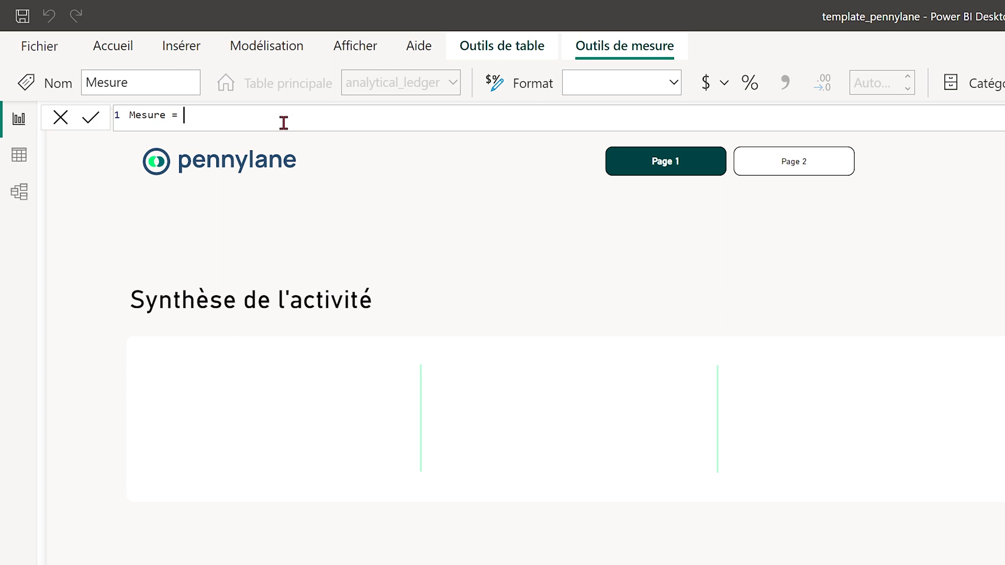
{"action": "key", "text": "shift+Return"}
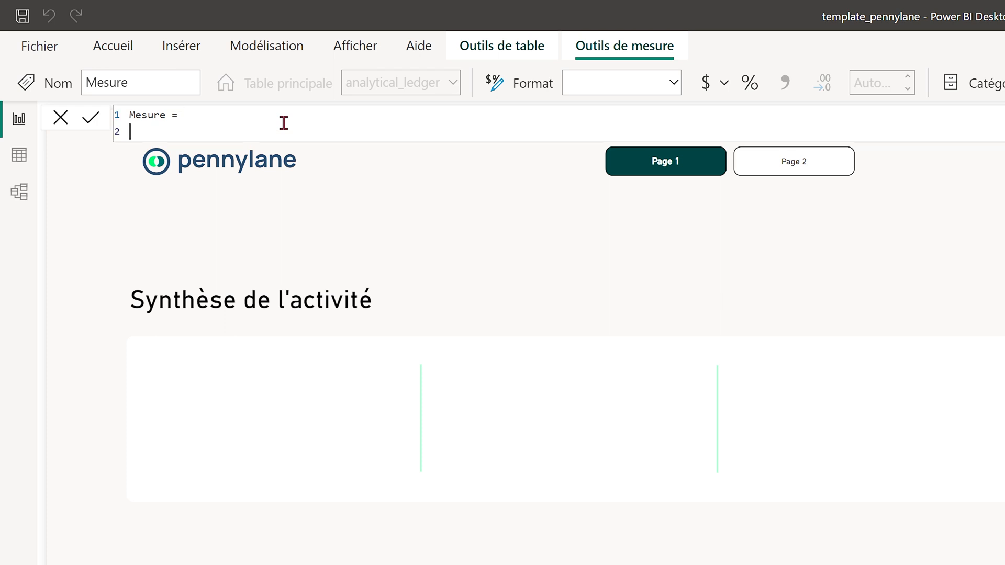
Step: Write the measure's expression as SUMX(analytical_ledger, analytical_ledger[debit]-analytical_ledger[credit])
{"action": "type", "text": "SUMX"}
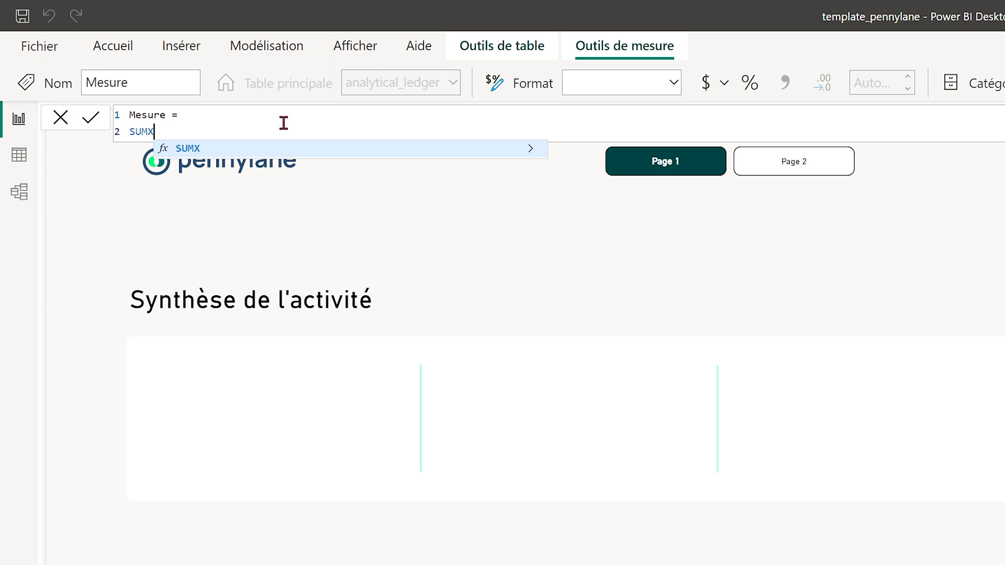
{"action": "type", "text": "("}
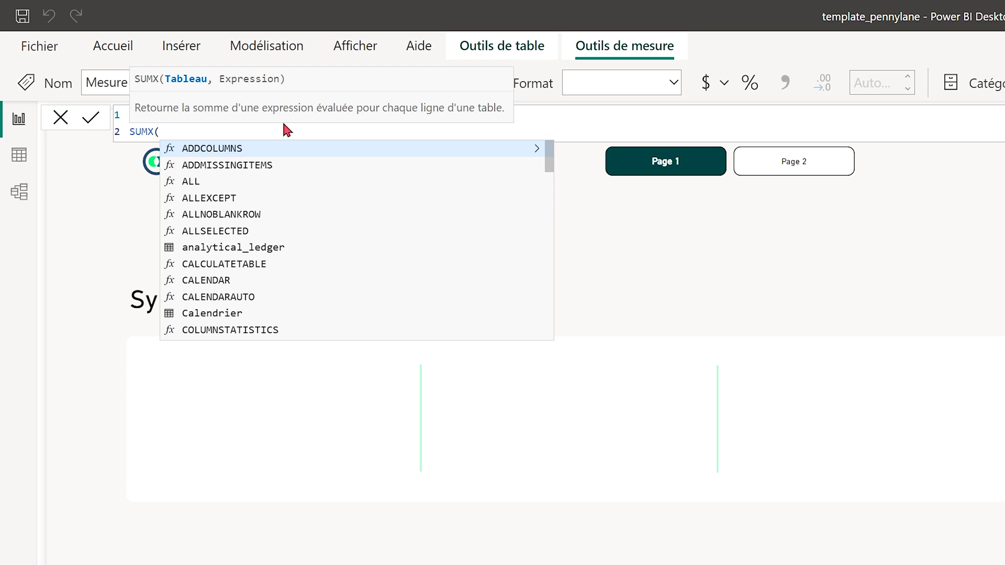
{"action": "type", "text": "Ana"}
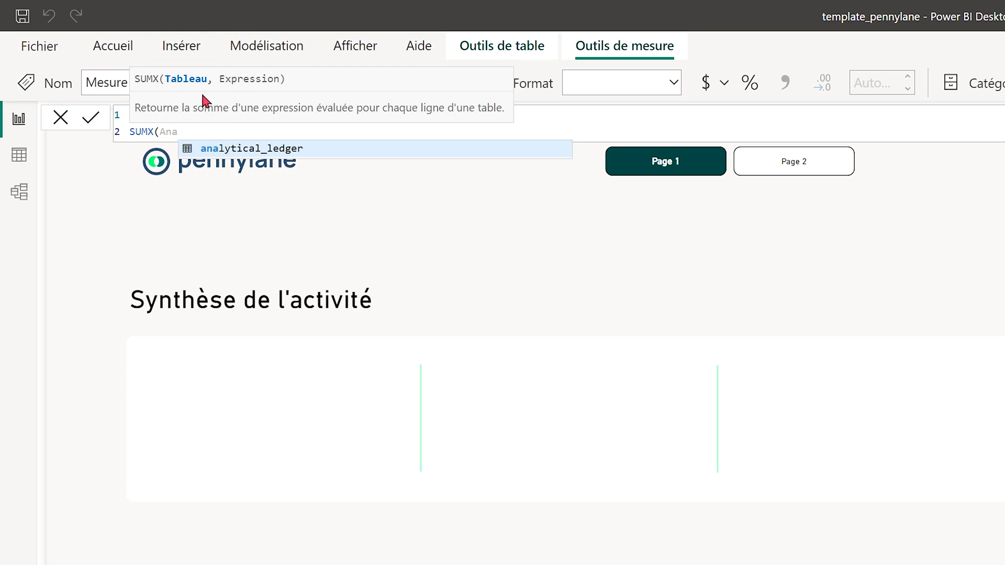
{"action": "left_click", "coordinate": [283, 150]}
{"action": "type", "text": ", "}
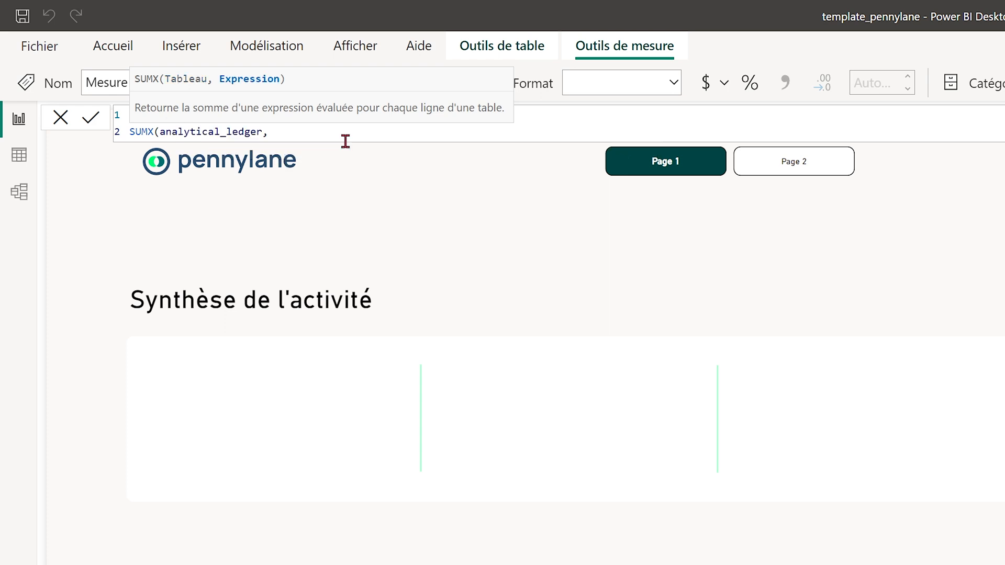
{"action": "type", "text": "ana"}
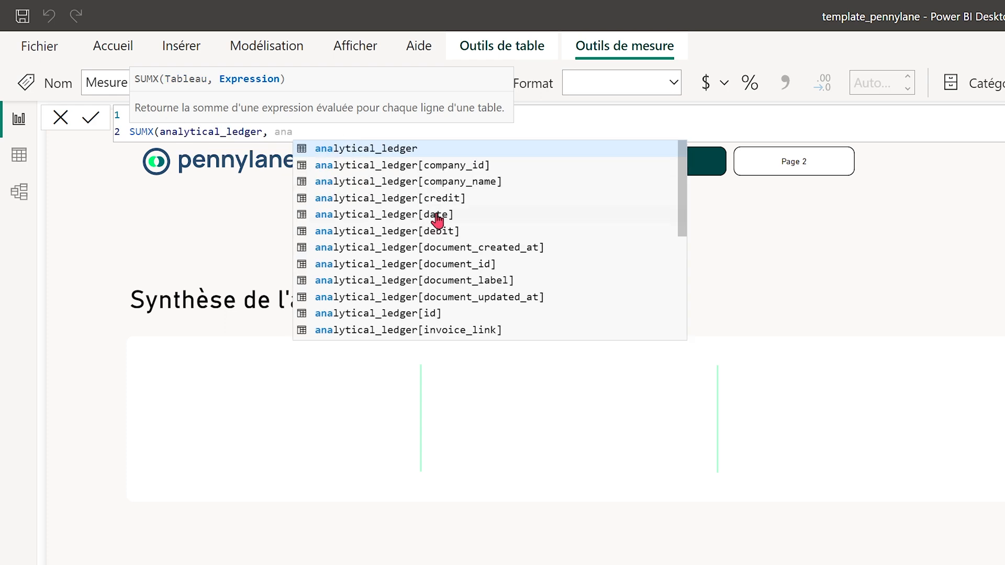
{"action": "left_click", "coordinate": [453, 229]}
{"action": "type", "text": "-ana"}
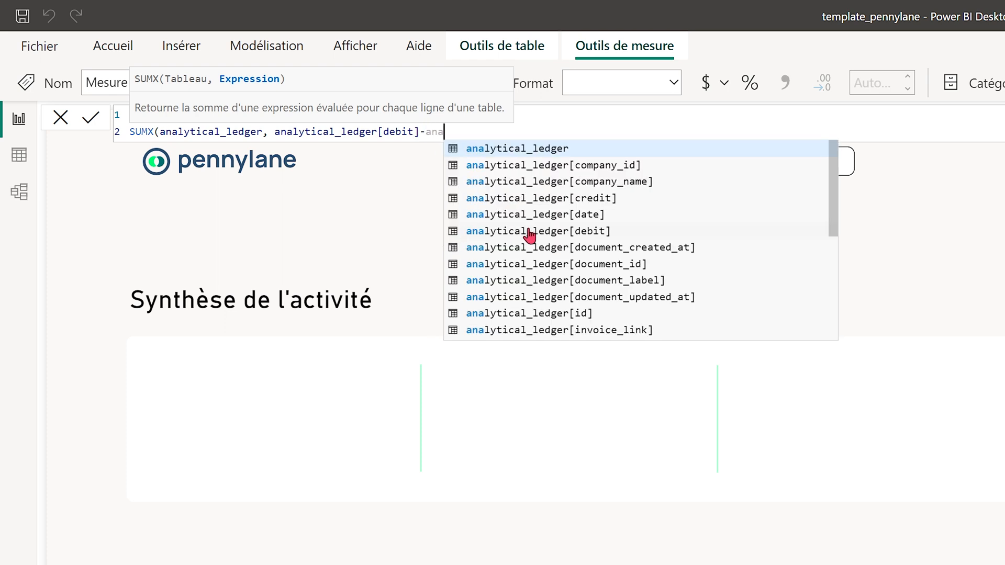
{"action": "left_click", "coordinate": [602, 199]}
{"action": "key", "text": "Return"}
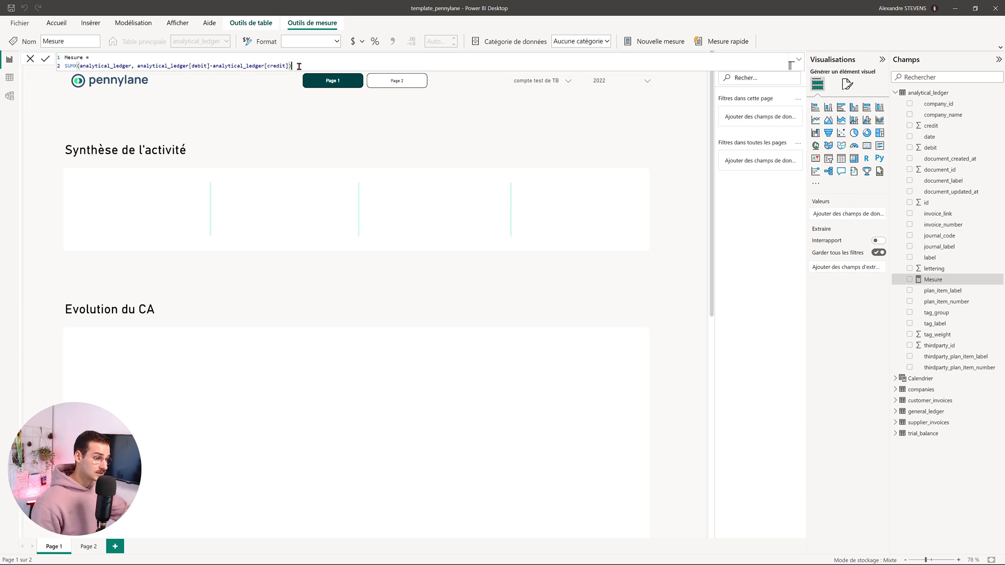
Step: Insert a CALCULATE( line above the SUMX expression and indent SUMX beneath it as its first argument
{"action": "left_click", "coordinate": [93, 58]}
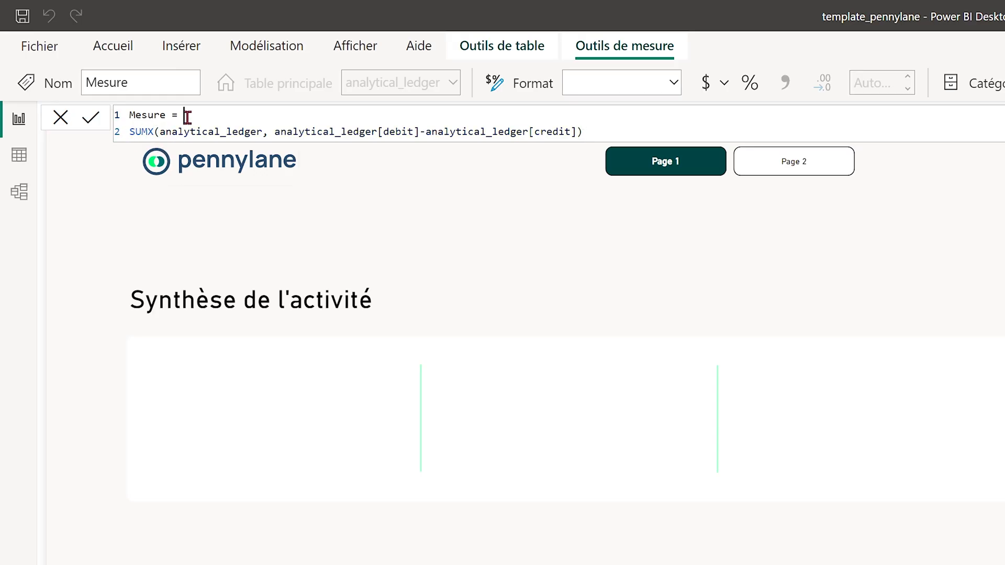
{"action": "key", "text": "shift+Return"}
{"action": "type", "text": "CAL"}
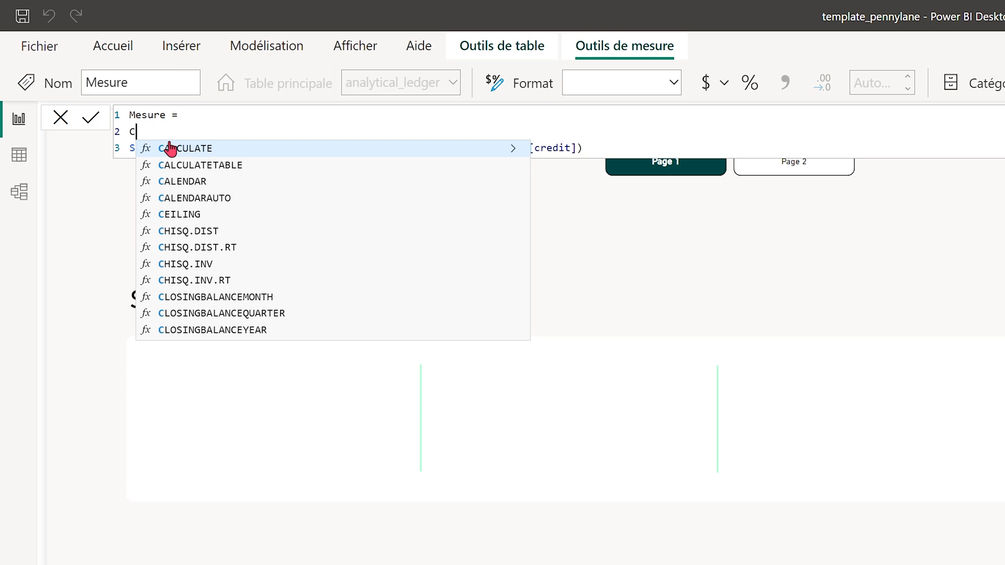
{"action": "left_click", "coordinate": [171, 149]}
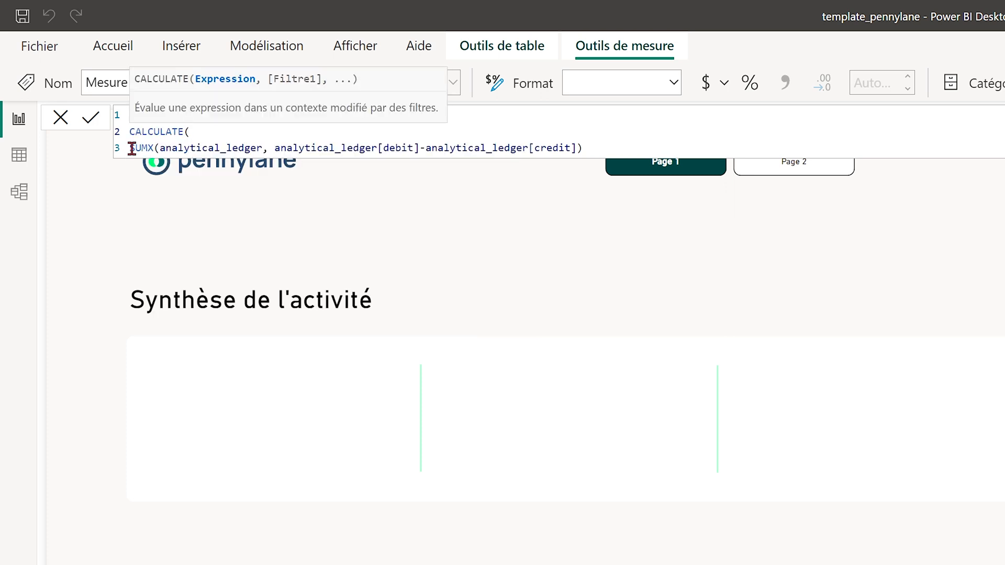
{"action": "left_click", "coordinate": [132, 149]}
{"action": "key", "text": "BackSpace"}
{"action": "key", "text": "shift+Return"}
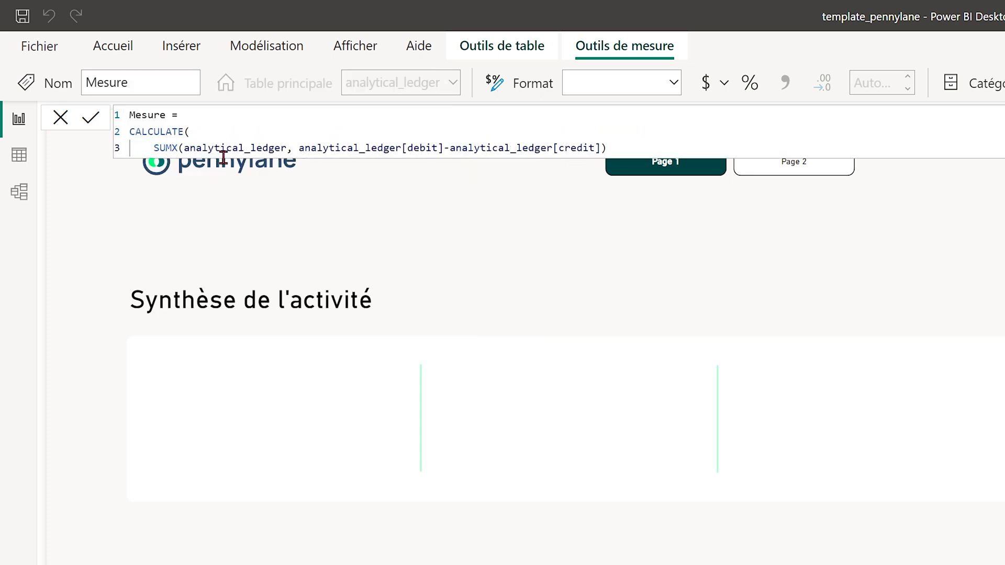
Step: Add the CALCULATE filter analytical_ledger[plan_item_label] IN {"Ventes de marchandises", "Prestations de services"} and close the formula
{"action": "left_click", "coordinate": [670, 153]}
{"action": "type", "text": ","}
{"action": "key", "text": "shift+Return"}
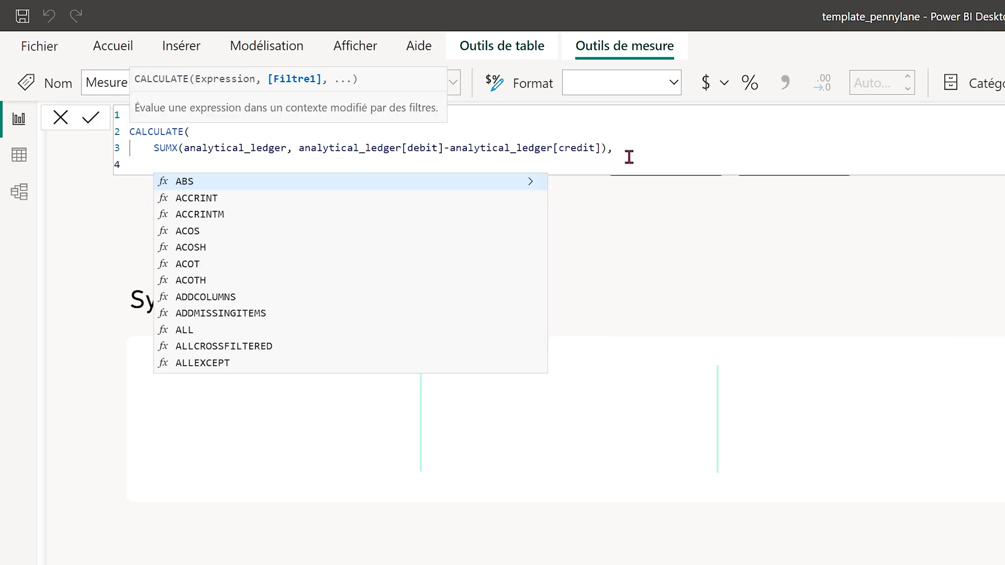
{"action": "type", "text": "ana"}
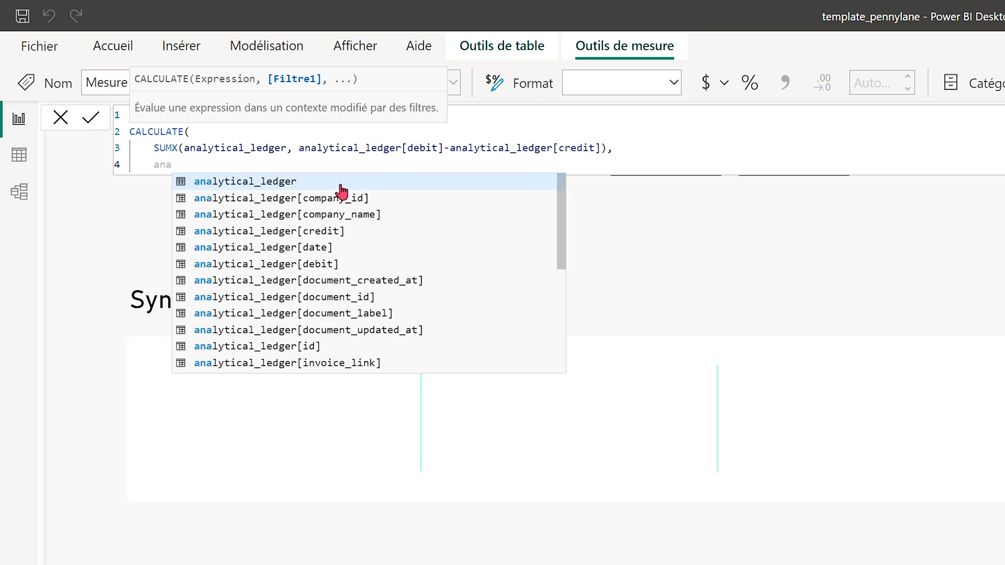
{"action": "scroll", "coordinate": [408, 320], "scroll_direction": "down", "scroll_amount": 4}
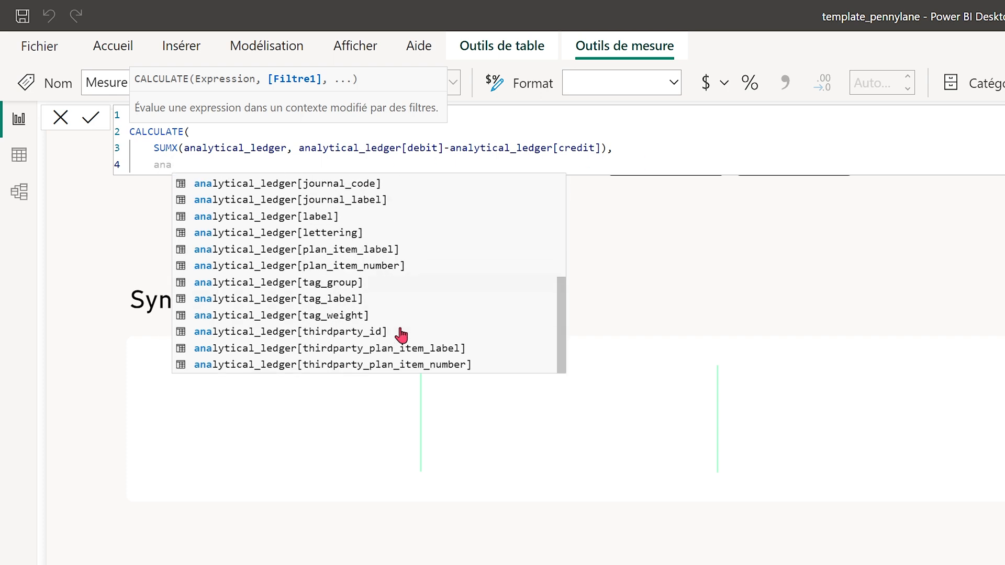
{"action": "left_click", "coordinate": [408, 251]}
{"action": "type", "text": "IN "}
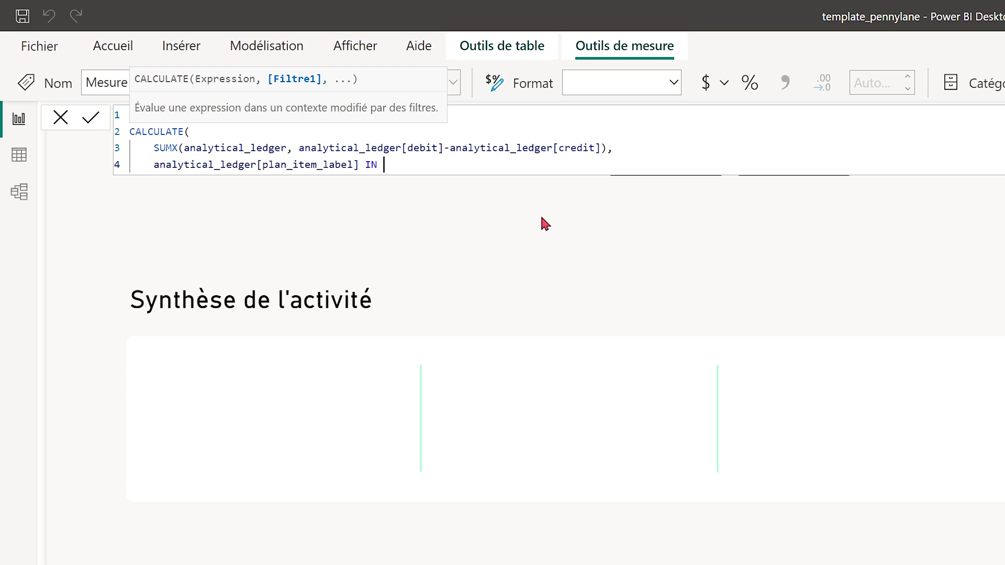
{"action": "type", "text": "{\"Ventes de marchandises\", \""}
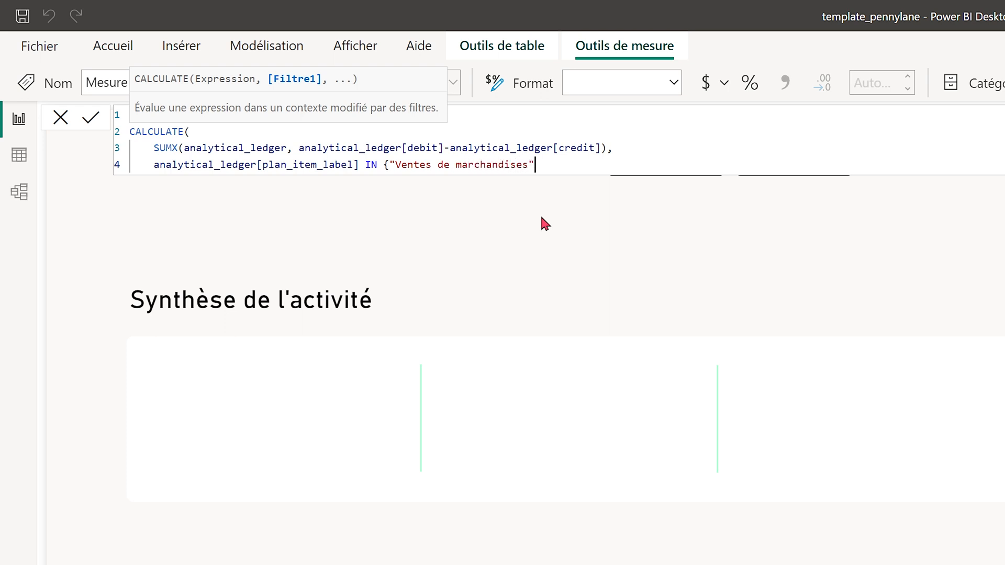
{"action": "type", "text": "Prestations de ser"}
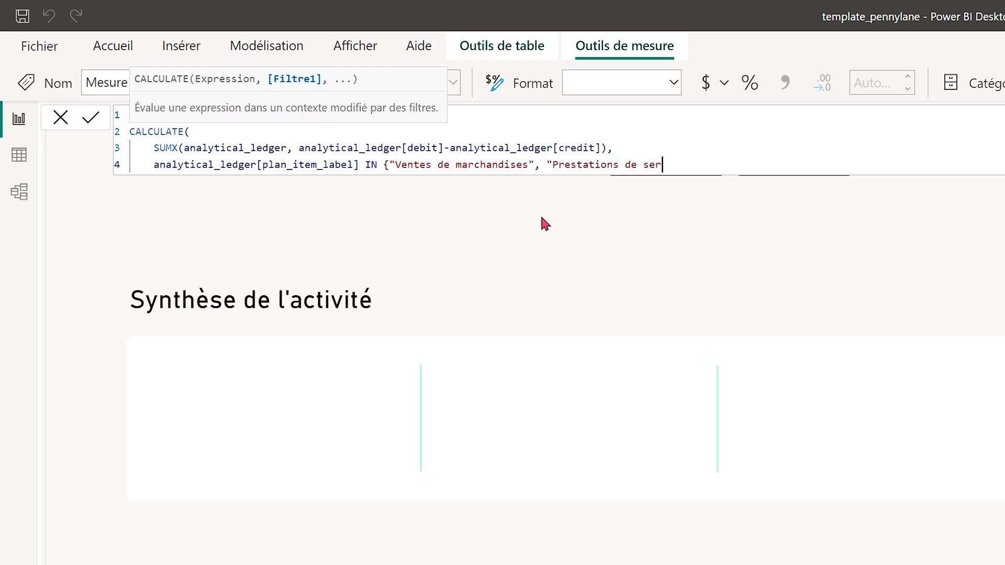
{"action": "type", "text": "vices\"})"}
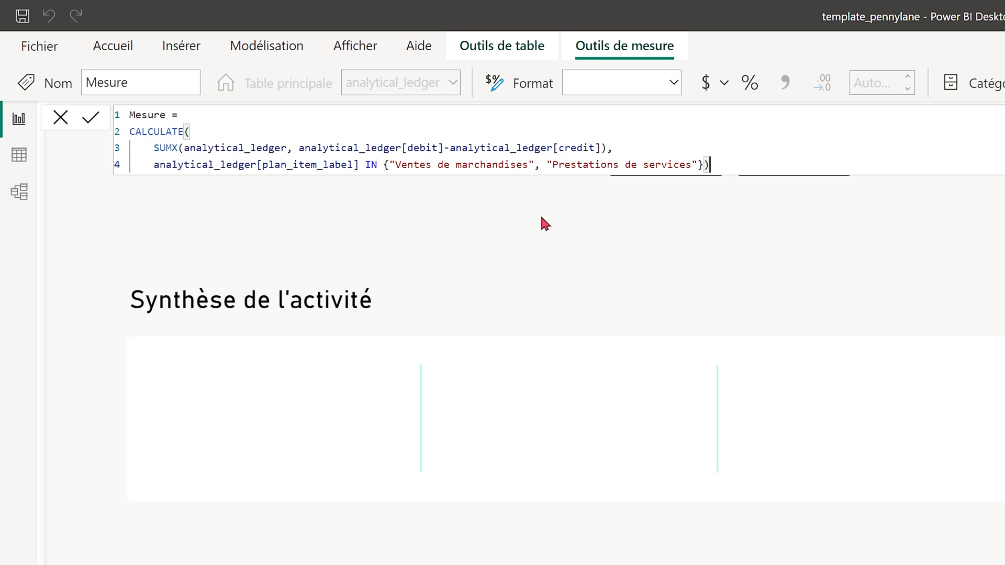
Step: Rename the measure to Chiffre d'affaires in its formula and commit it
{"action": "double_click", "coordinate": [152, 116]}
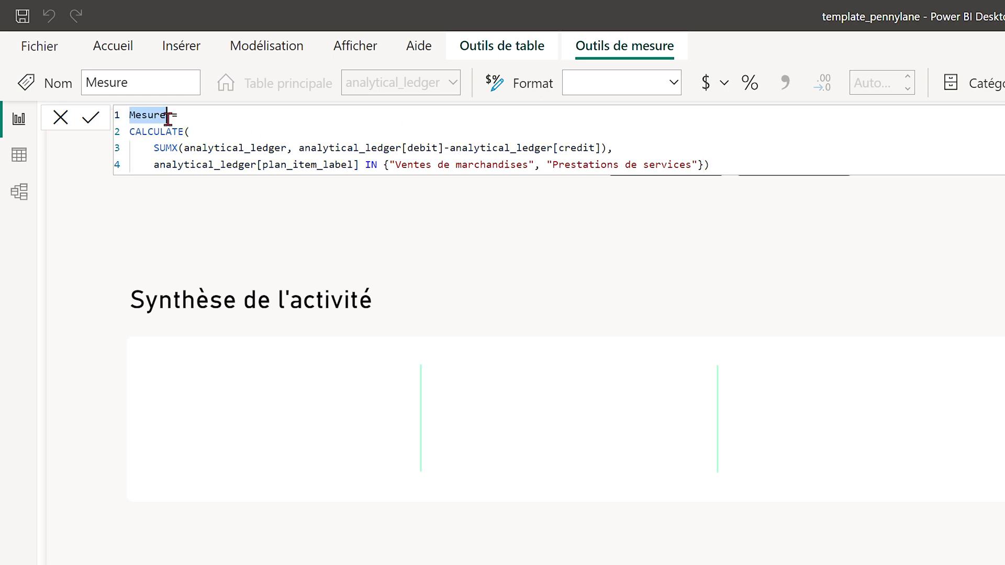
{"action": "type", "text": "Chiffre d'af"}
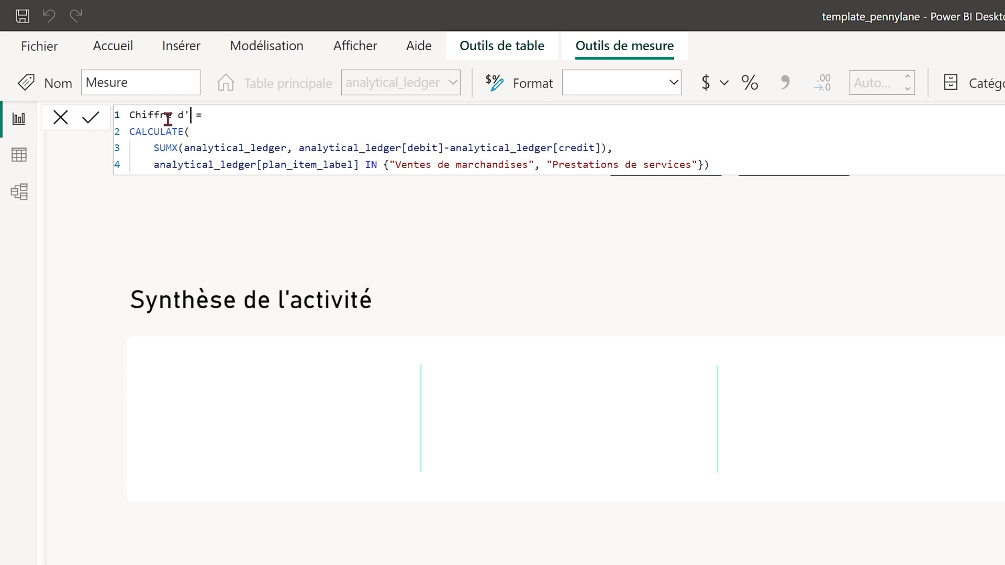
{"action": "type", "text": "faires"}
{"action": "key", "text": "Return"}
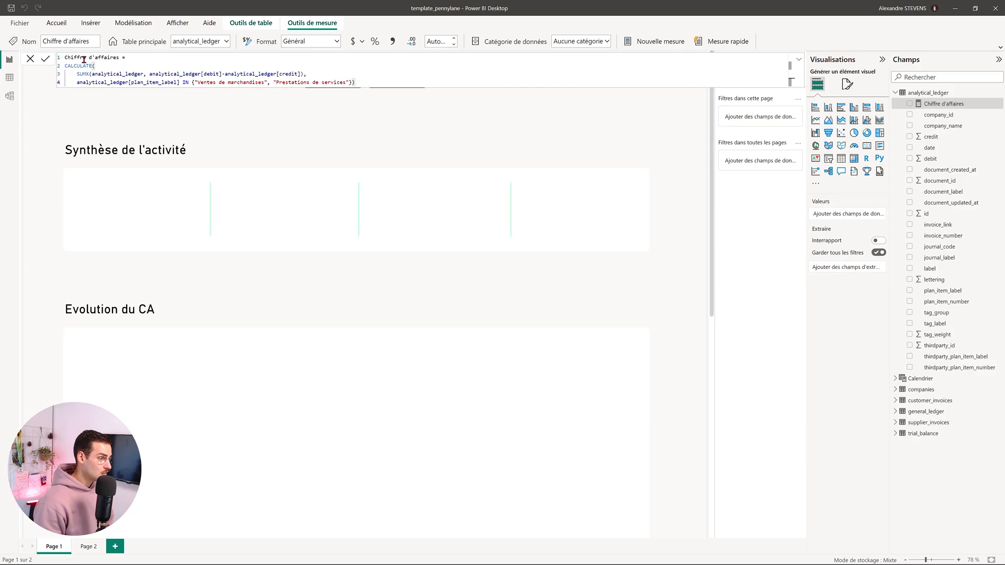
Step: Insert a card visual on Page 1 and fill it with the Chiffre d'affaires measure
{"action": "left_click", "coordinate": [249, 122]}
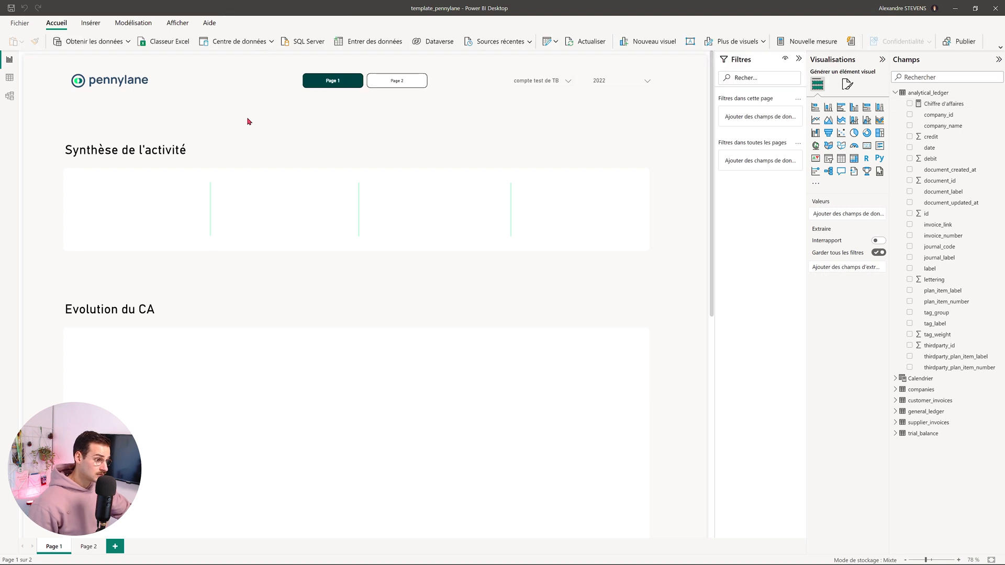
{"action": "left_click", "coordinate": [868, 147]}
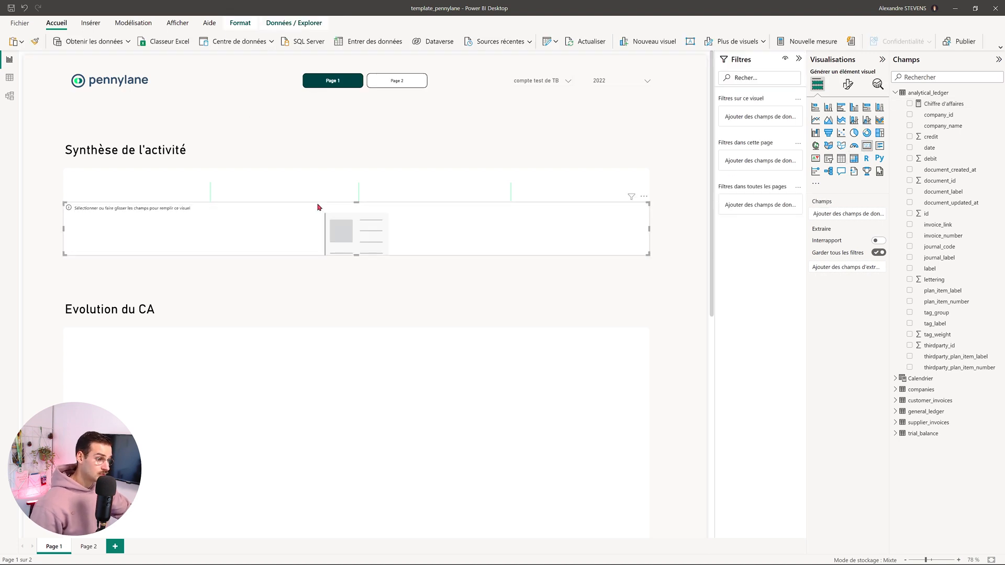
{"action": "left_click_drag", "start_coordinate": [945, 104], "coordinate": [306, 233]}
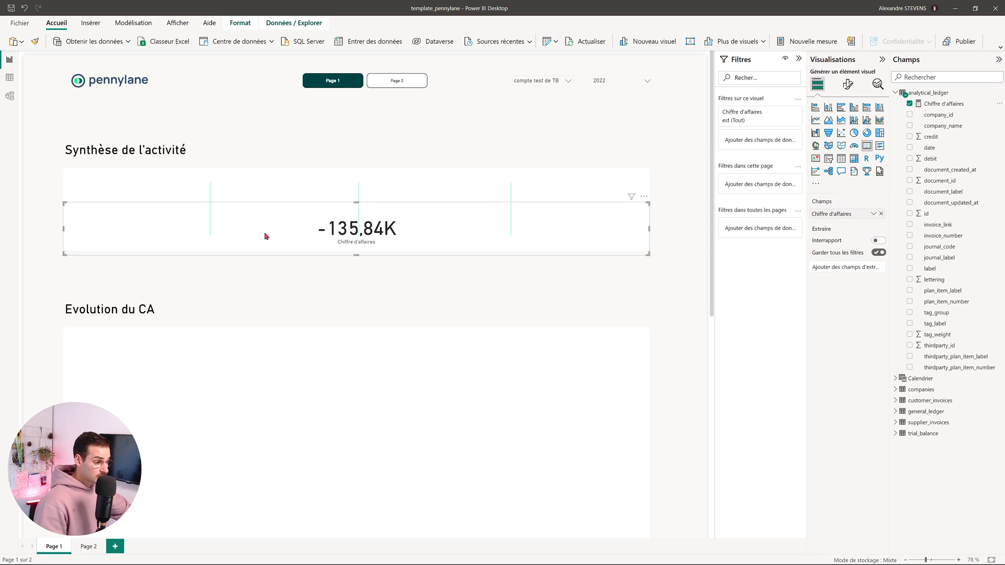
Step: Wrap the CALCULATE expression of the Chiffre d'affaires measure in ABS( ) and commit the formula
{"action": "left_click", "coordinate": [957, 103]}
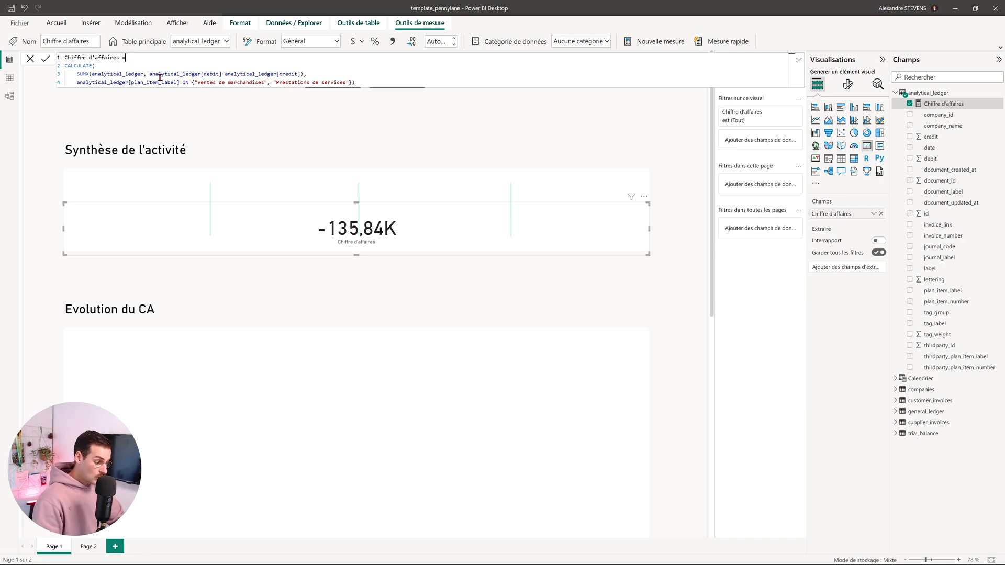
{"action": "key", "text": "Return"}
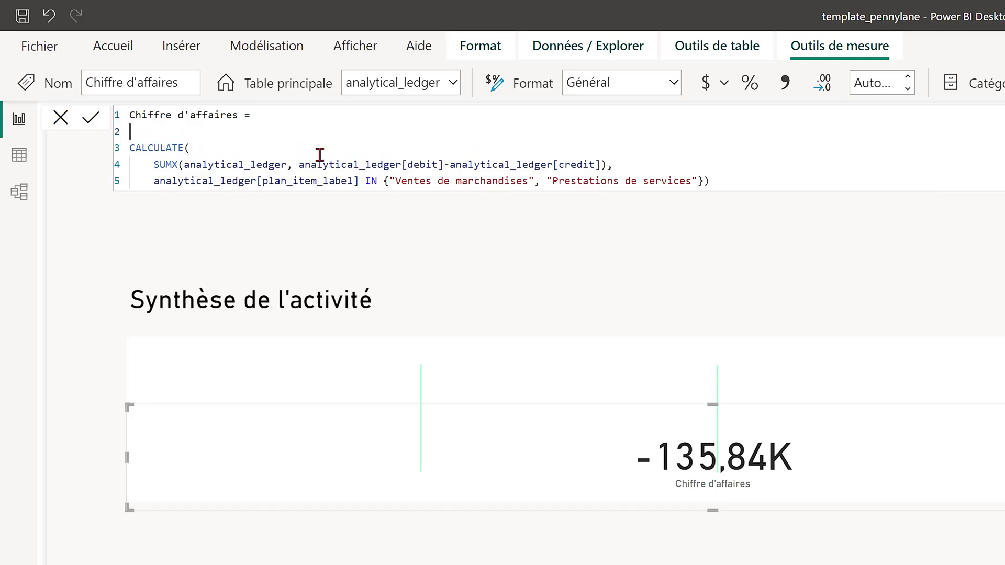
{"action": "type", "text": "ABS"}
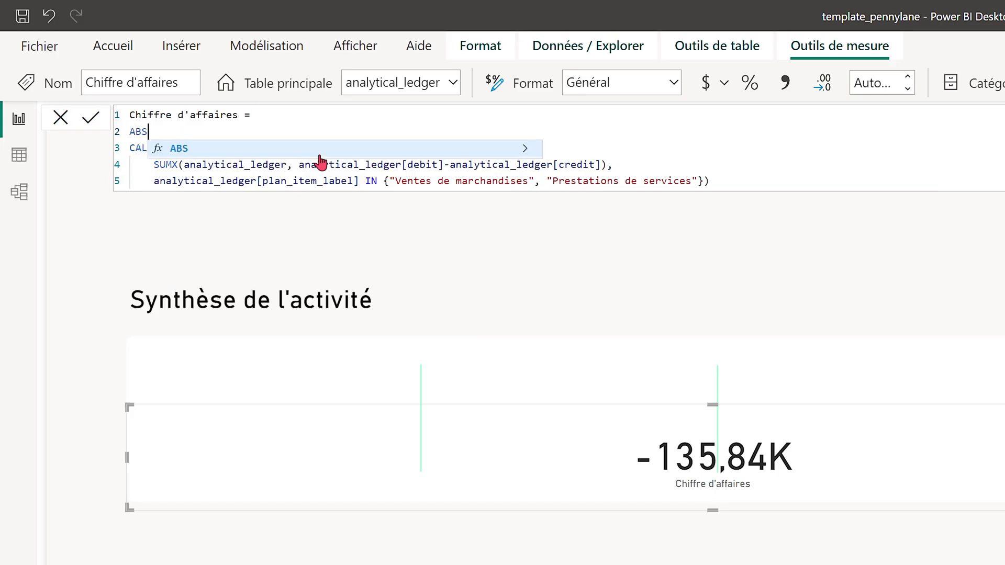
{"action": "type", "text": "("}
{"action": "left_click", "coordinate": [739, 181]}
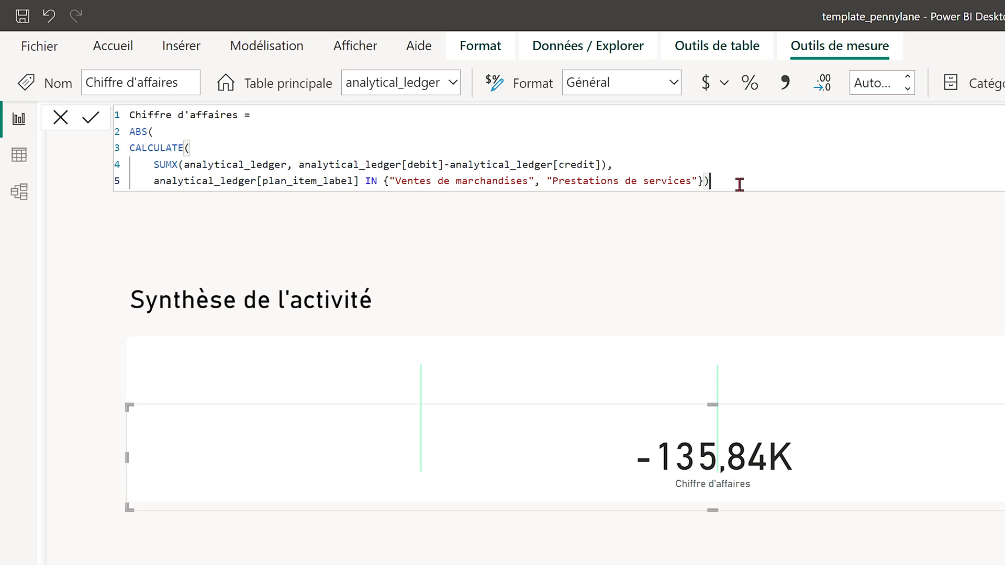
{"action": "type", "text": ")"}
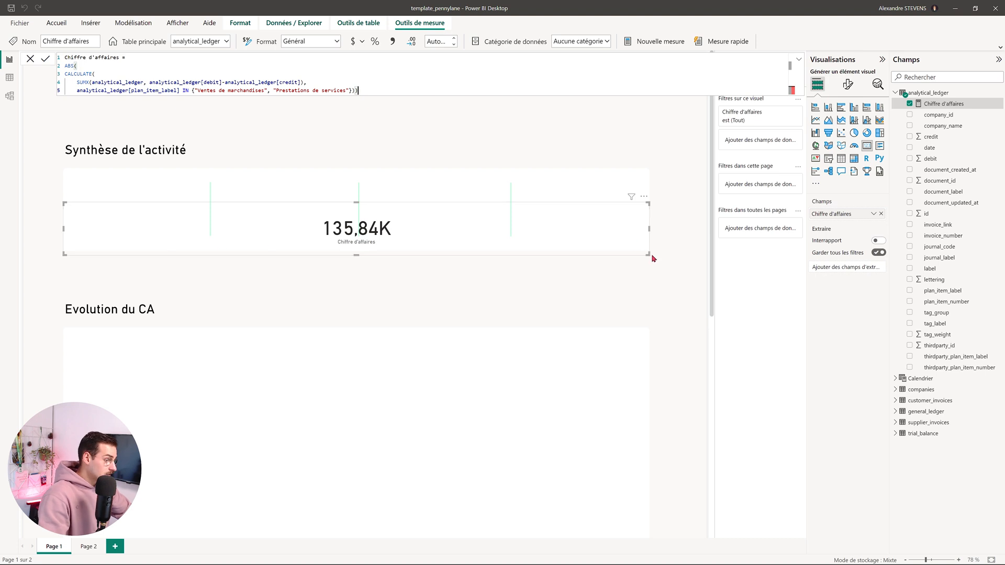
Step: Shrink the Chiffre d'affaires card and position it in the first slot of the Synthèse de l'activité band
{"action": "left_click_drag", "start_coordinate": [649, 256], "coordinate": [172, 253]}
{"action": "left_click_drag", "start_coordinate": [117, 234], "coordinate": [140, 220]}
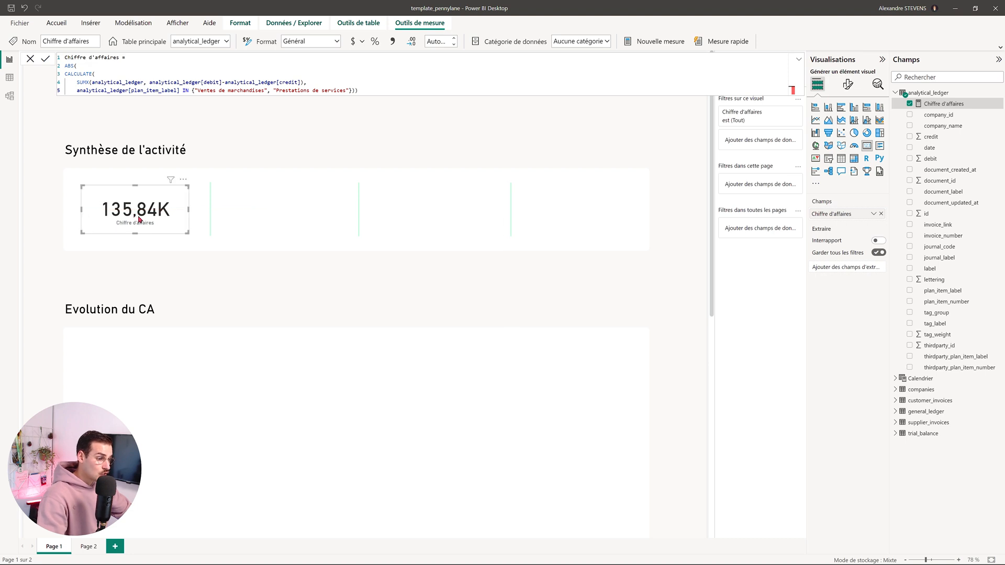
{"action": "left_click", "coordinate": [44, 248]}
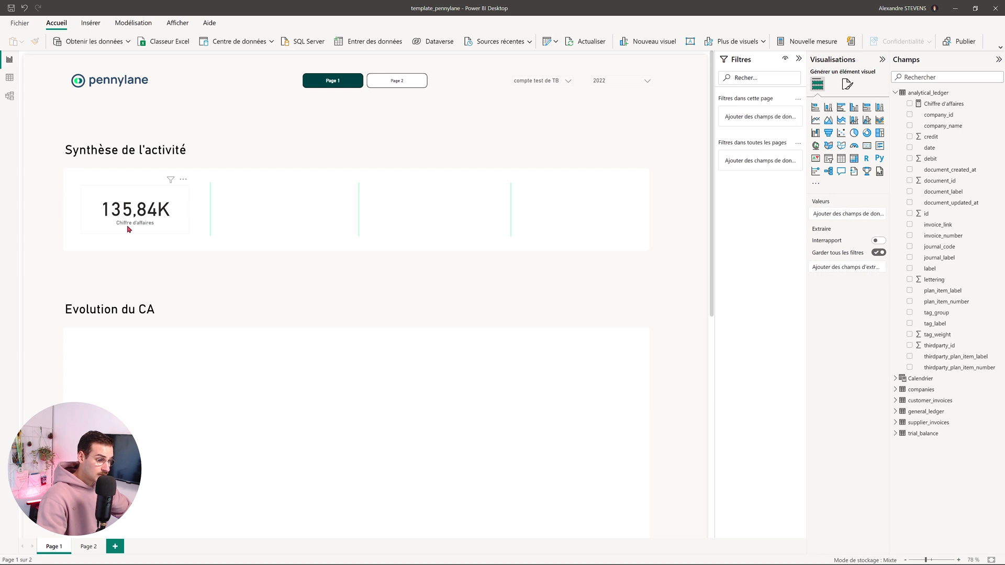
Step: Set the category label font size of the Chiffre d'affaires card to 15
{"action": "left_click", "coordinate": [145, 229]}
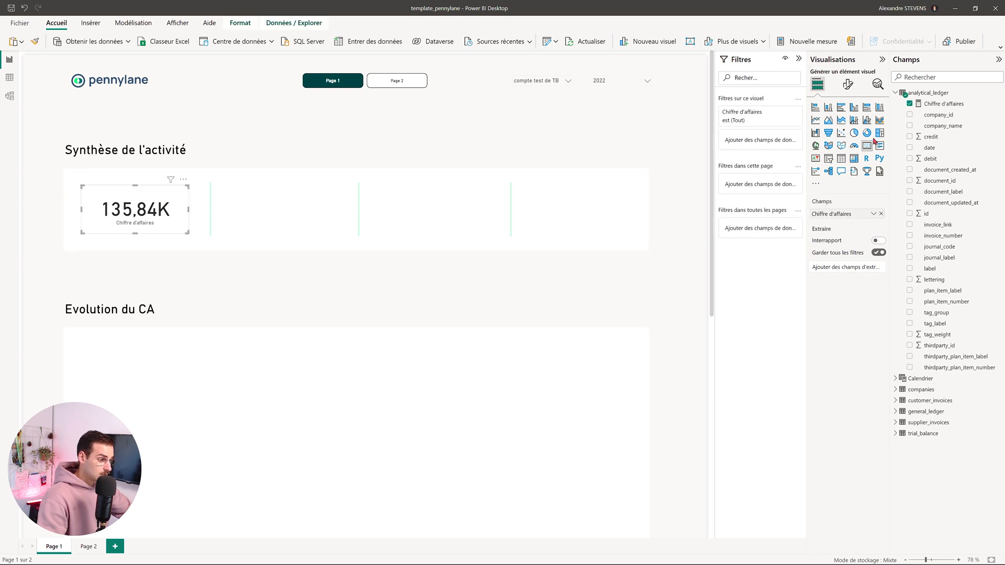
{"action": "left_click", "coordinate": [847, 85]}
{"action": "left_click", "coordinate": [838, 165]}
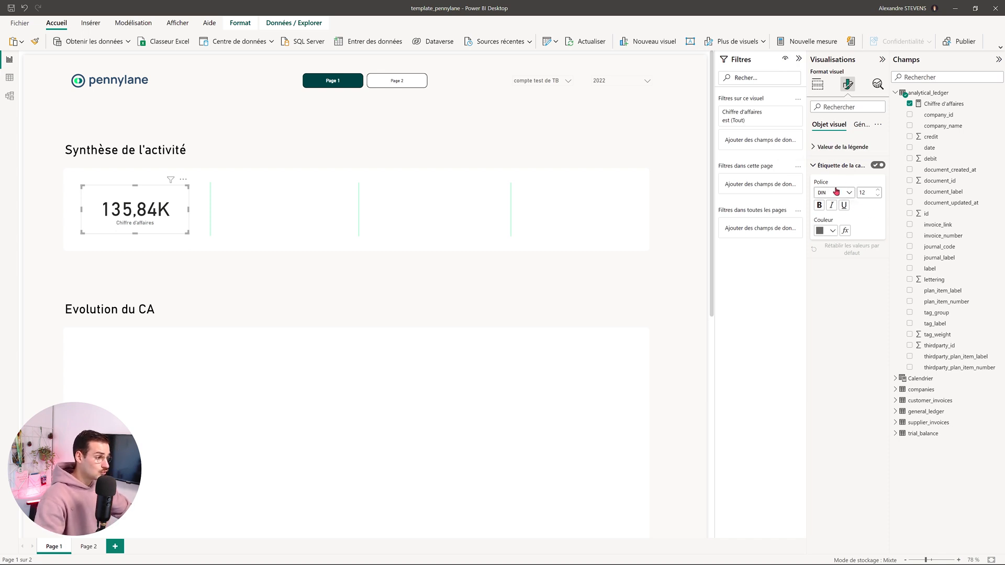
{"action": "left_click", "coordinate": [879, 190]}
{"action": "left_click", "coordinate": [878, 190]}
{"action": "left_click", "coordinate": [879, 191]}
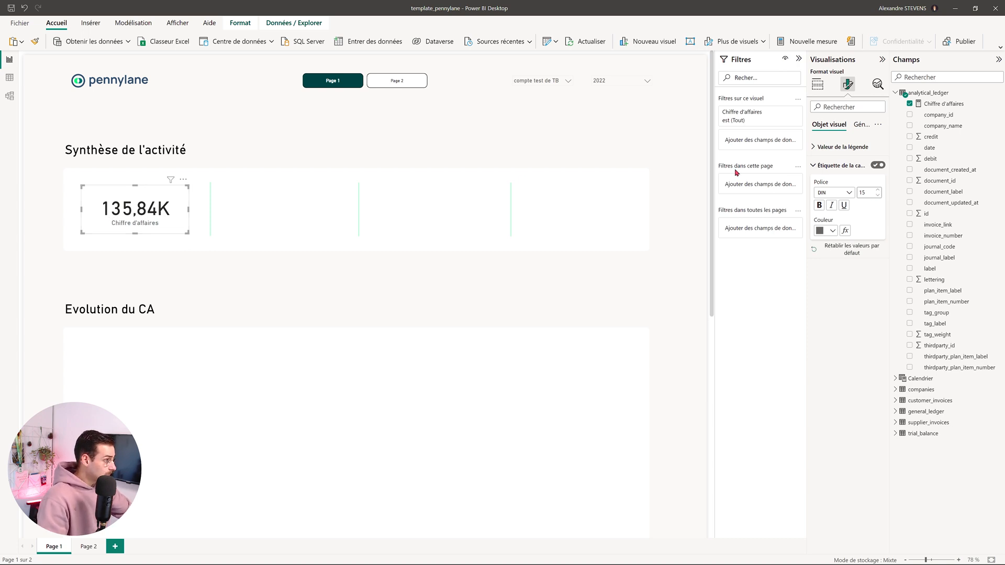
Step: Format the Chiffre d'affaires measure as currency with the € Euro (123 €) symbol
{"action": "left_click", "coordinate": [942, 104]}
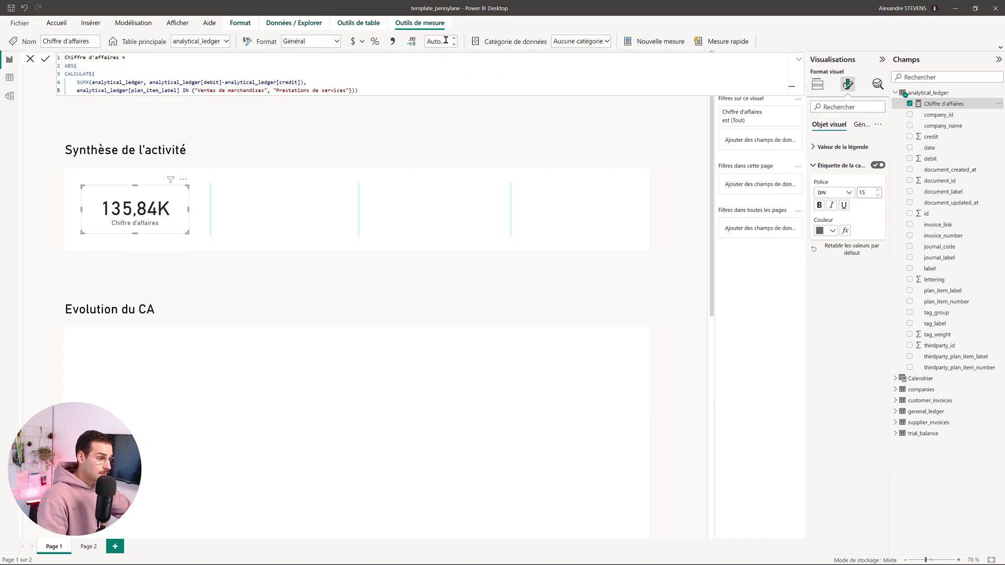
{"action": "left_click", "coordinate": [363, 43]}
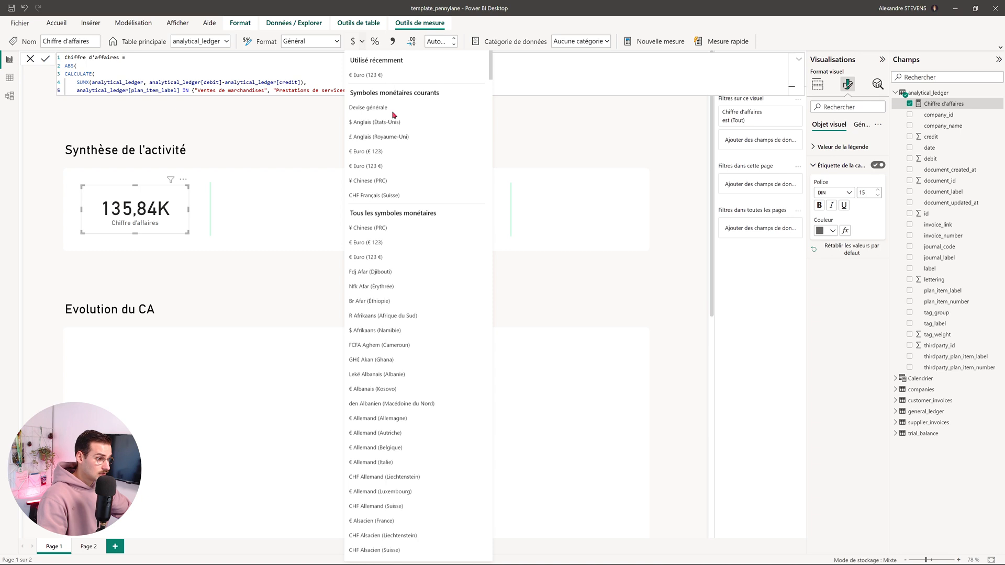
{"action": "left_click", "coordinate": [391, 75]}
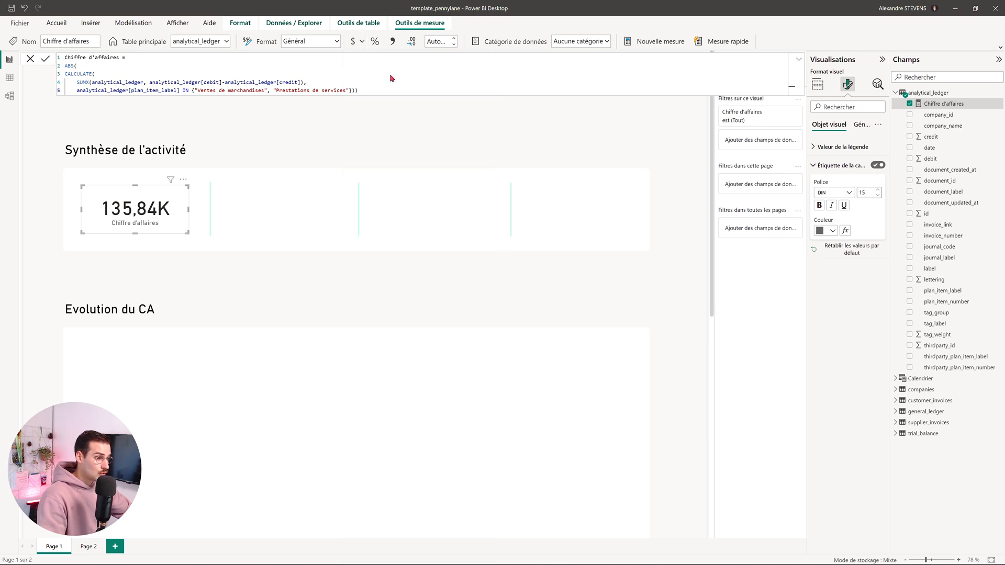
{"action": "left_click", "coordinate": [42, 205]}
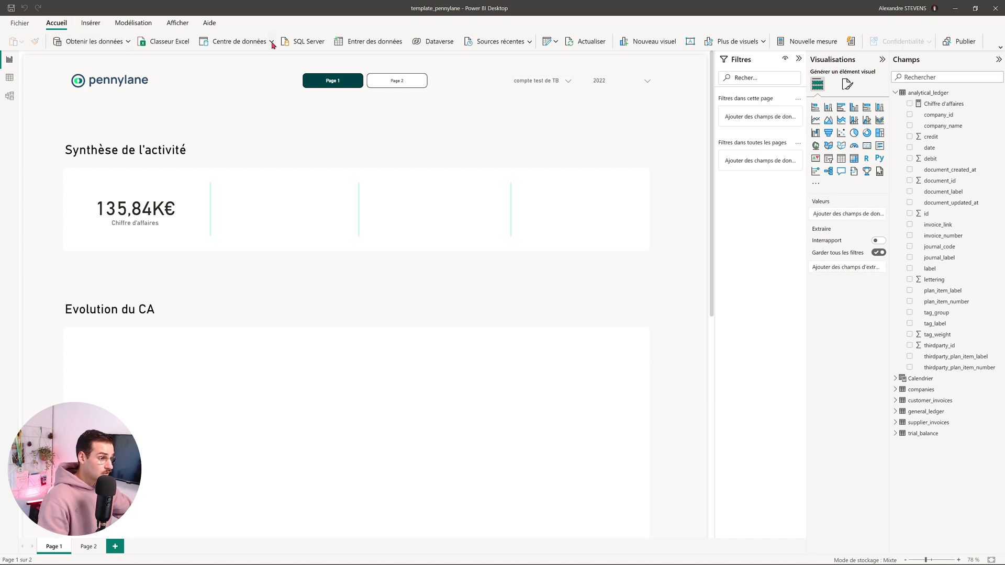
Step: Create an empty table named Mesure, load it into the model, and return to the Power BI Desktop window
{"action": "left_click", "coordinate": [358, 44]}
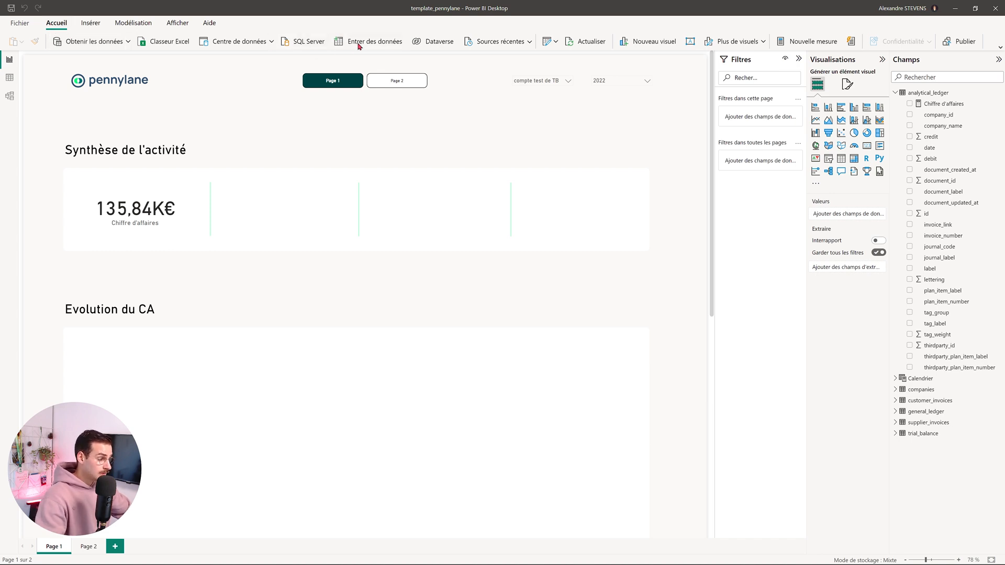
{"action": "type", "text": "Mesure"}
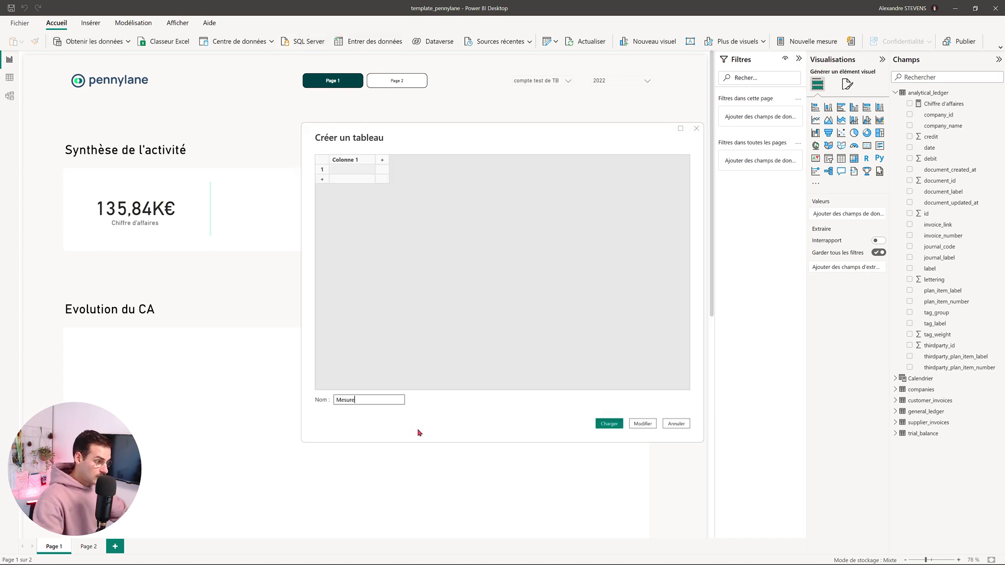
{"action": "left_click", "coordinate": [609, 425]}
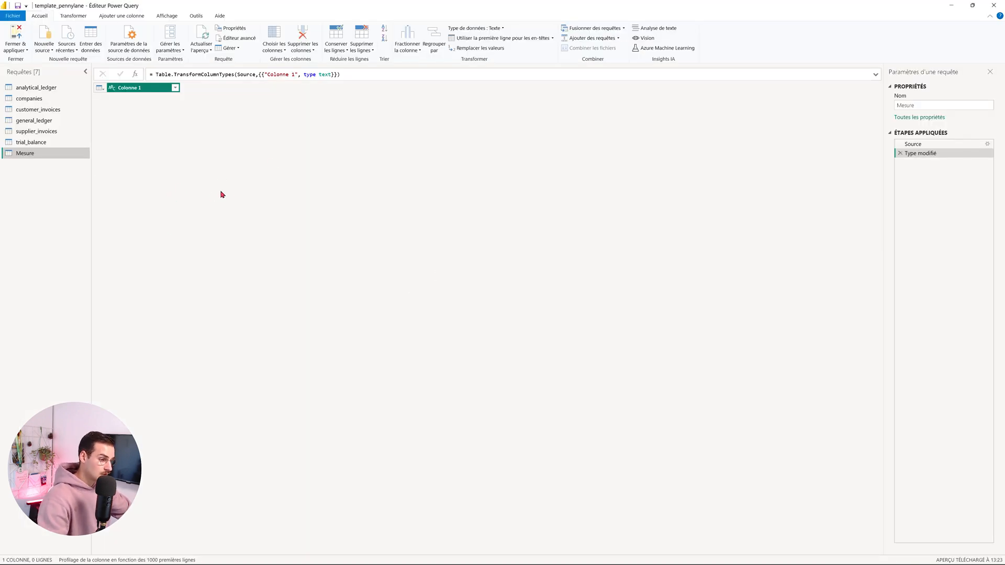
{"action": "key", "text": "super+Tab"}
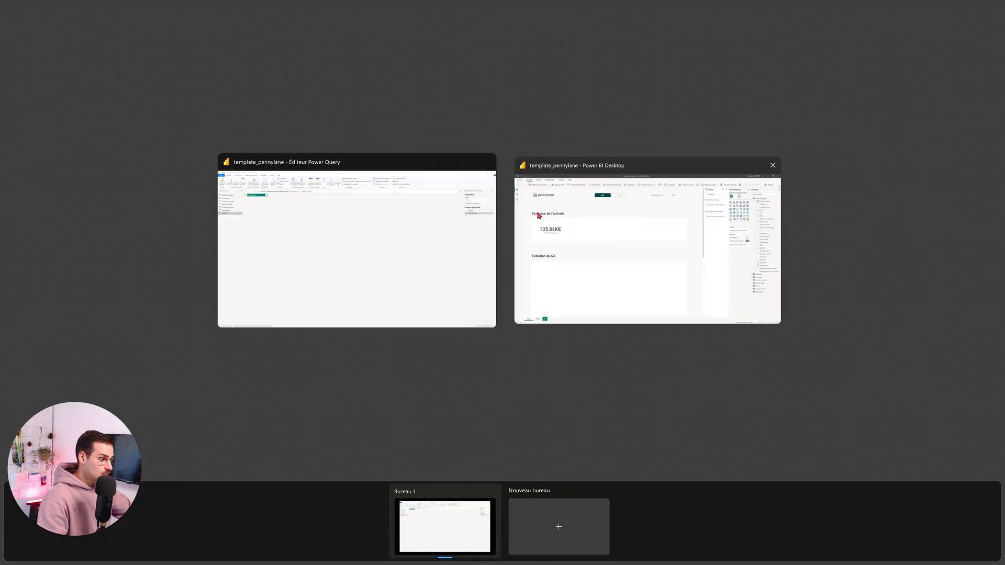
{"action": "left_click", "coordinate": [536, 218]}
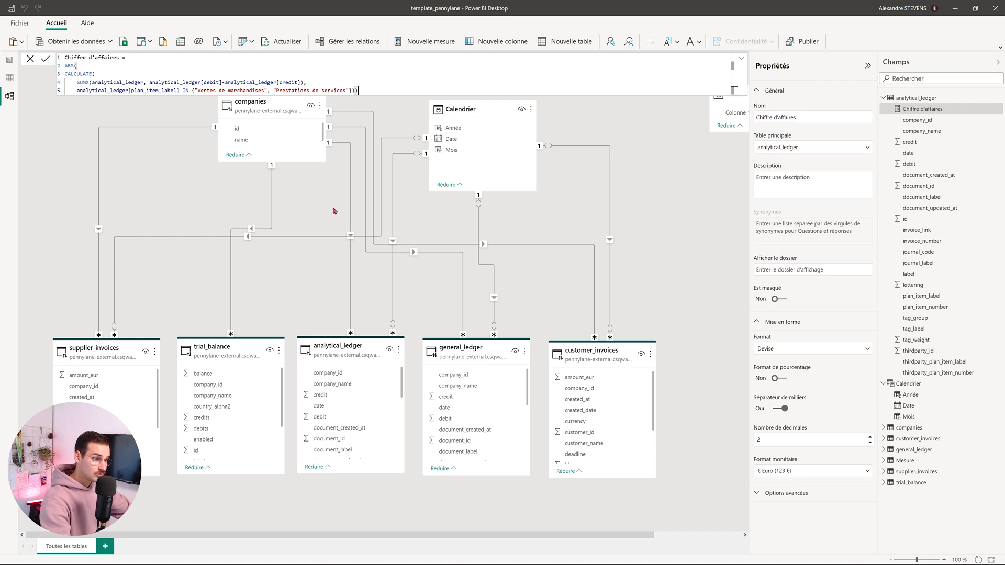
Step: Place the Mesure table beside Calendrier in the model diagram and move the Chiffre d'affaires measure into it
{"action": "left_click_drag", "start_coordinate": [568, 535], "coordinate": [629, 535]}
{"action": "left_click_drag", "start_coordinate": [669, 103], "coordinate": [681, 160]}
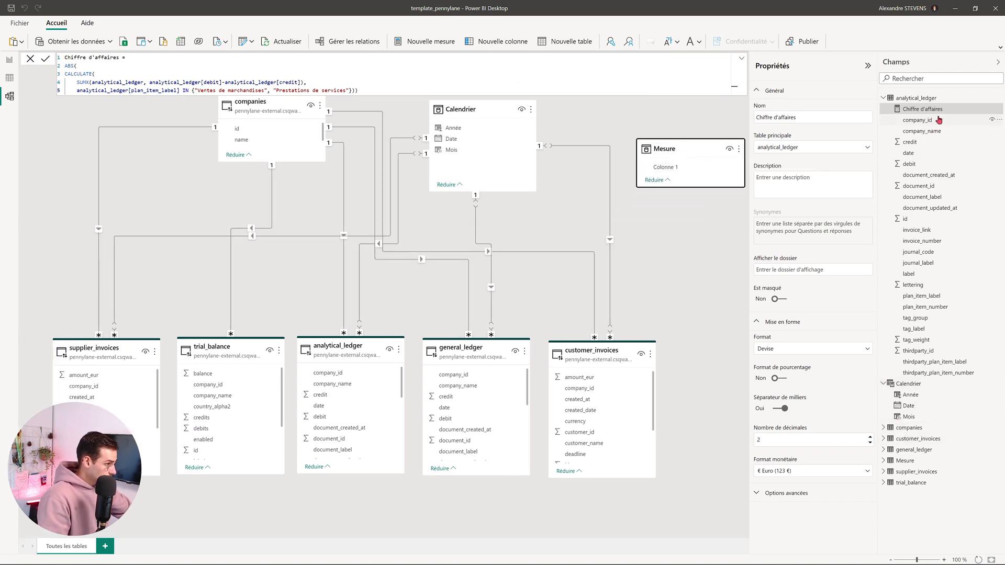
{"action": "left_click_drag", "start_coordinate": [949, 112], "coordinate": [917, 465]}
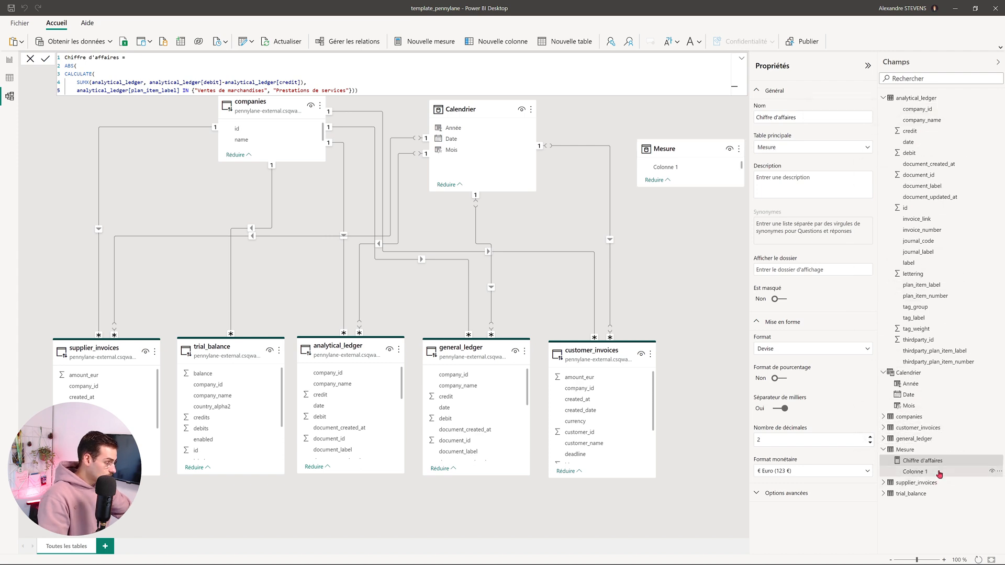
Step: Delete Colonne 1 from the Mesure table and return to the report view
{"action": "left_click", "coordinate": [938, 472]}
{"action": "left_click", "coordinate": [1000, 473]}
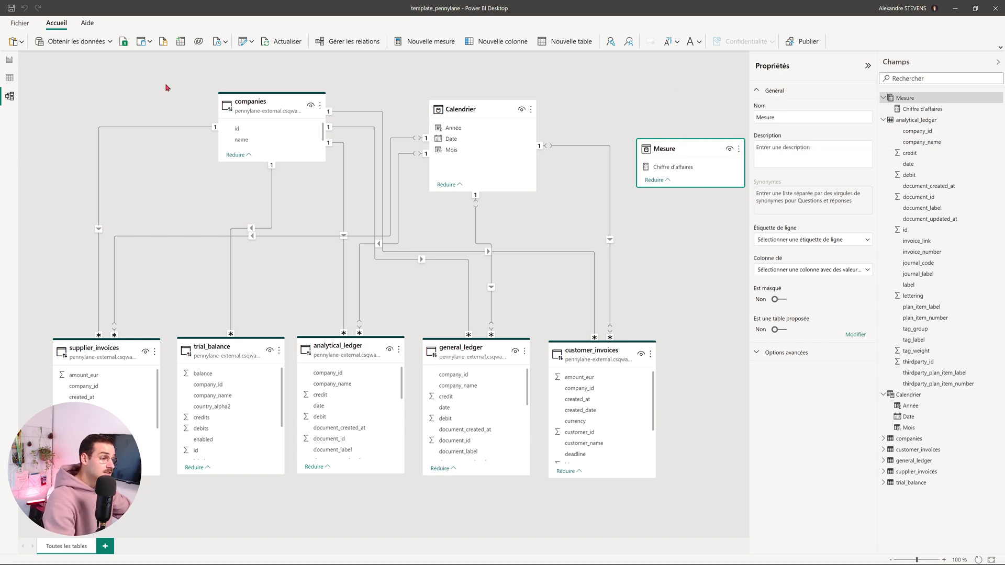
{"action": "left_click", "coordinate": [10, 59]}
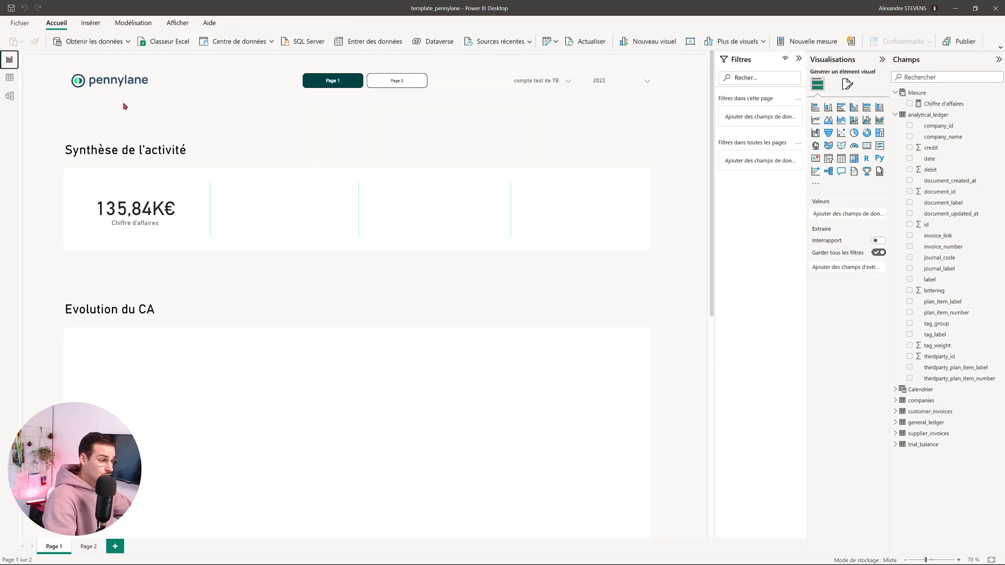
Step: Create a new measure from a copy of the Chiffre d'affaires formula and name it Chiffre d'affaires N-1
{"action": "left_click", "coordinate": [950, 106]}
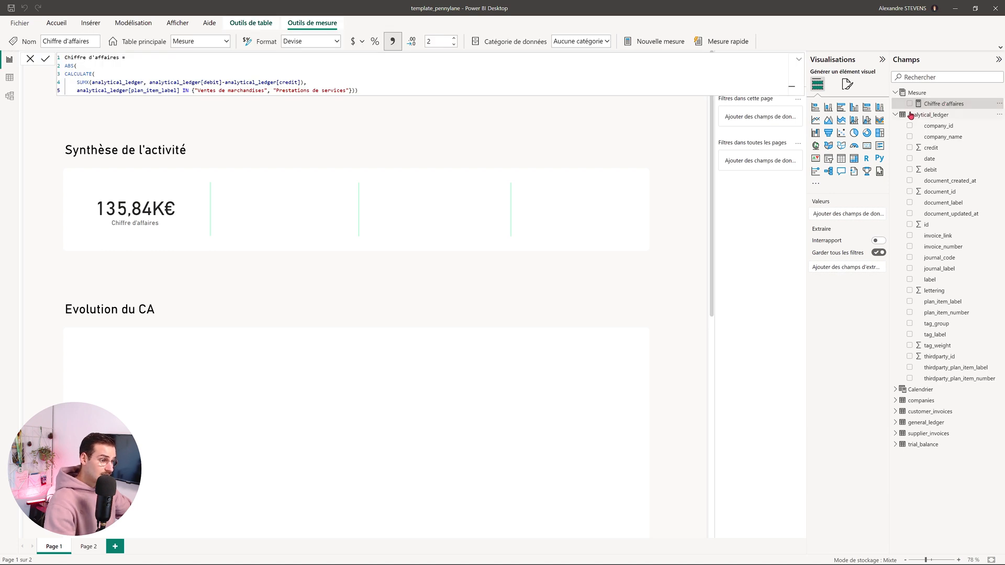
{"action": "left_click", "coordinate": [380, 93]}
{"action": "left_click_drag", "start_coordinate": [347, 93], "coordinate": [65, 56]}
{"action": "key", "text": "ctrl+c"}
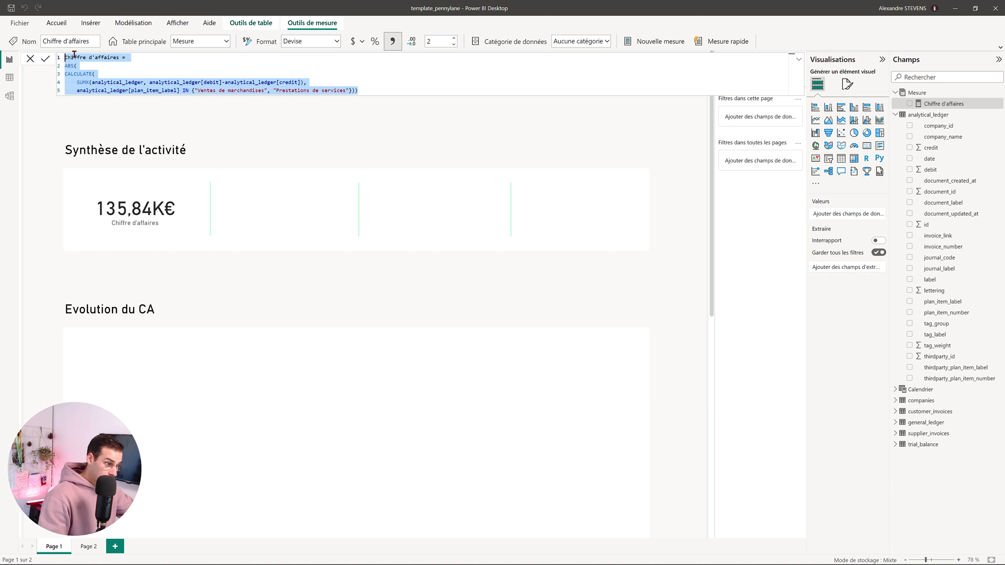
{"action": "left_click", "coordinate": [653, 44]}
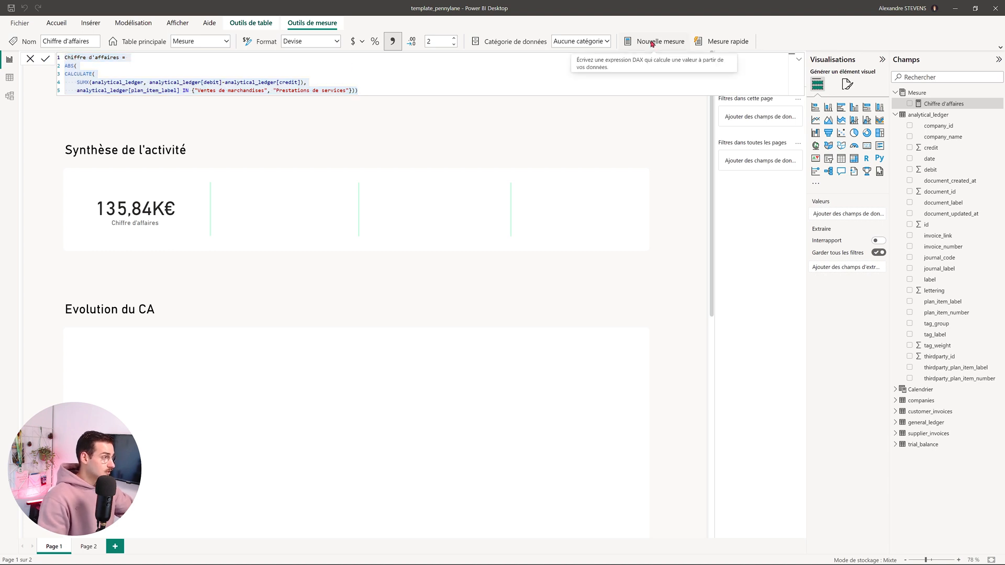
{"action": "key", "text": "ctrl+v"}
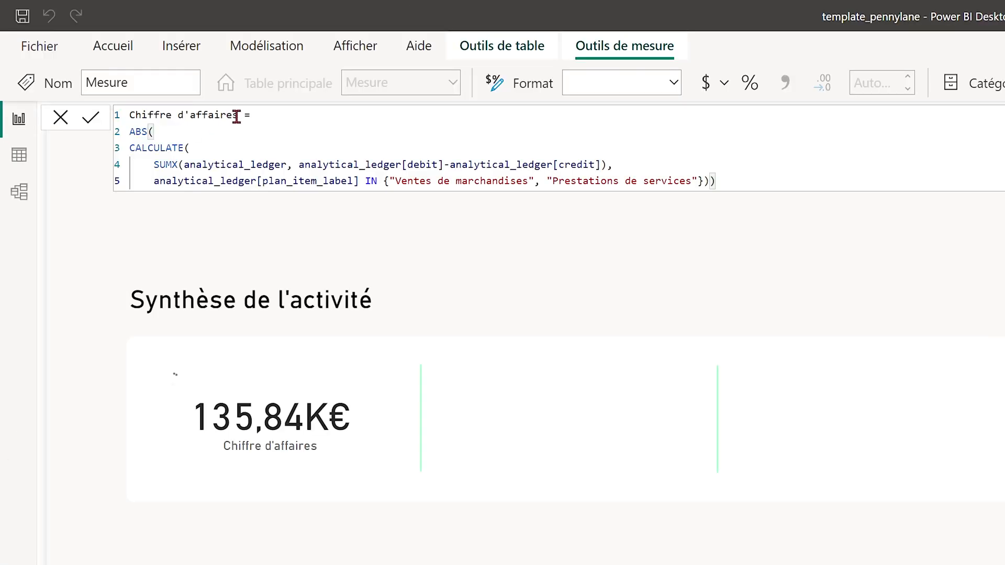
{"action": "left_click", "coordinate": [238, 117]}
{"action": "type", "text": "N-1"}
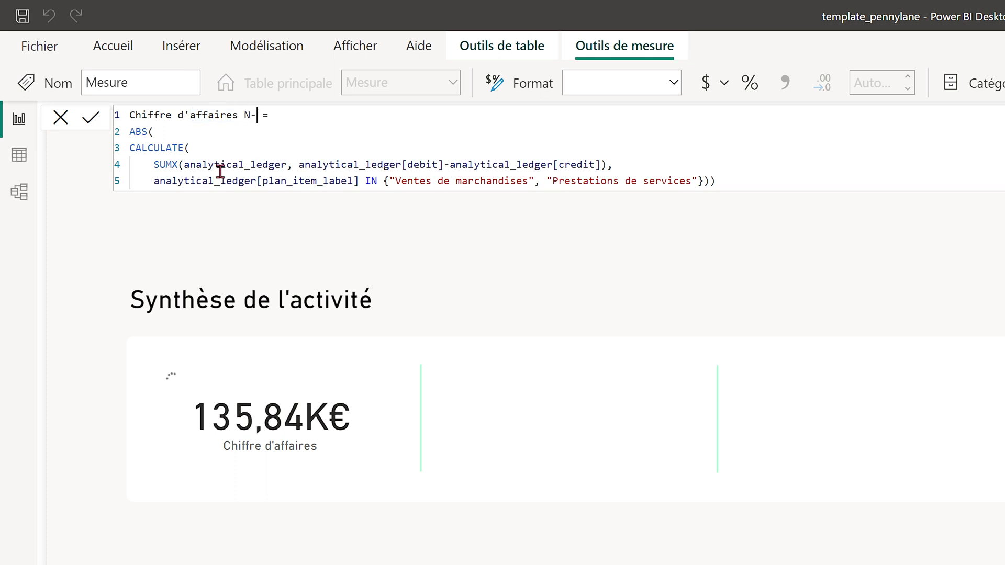
Step: Add SAMEPERIODLASTYEAR(Calendrier[Date]) on a new line as a further CALCULATE filter in Chiffre d'affaires N-1 and commit the measure
{"action": "left_click", "coordinate": [725, 181]}
{"action": "key", "text": "Left"}
{"action": "key", "text": "Left"}
{"action": "type", "text": ","}
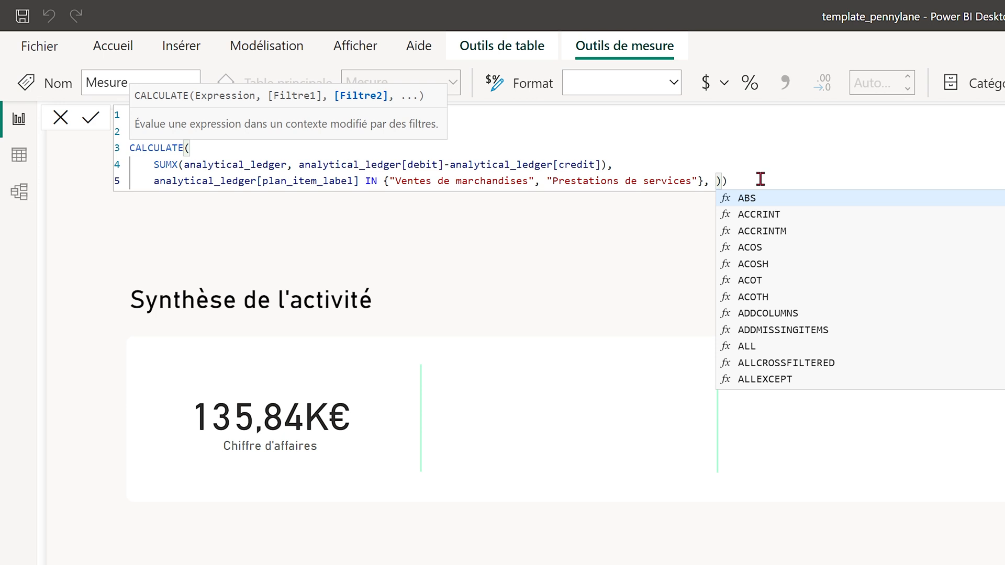
{"action": "key", "text": "shift+Return"}
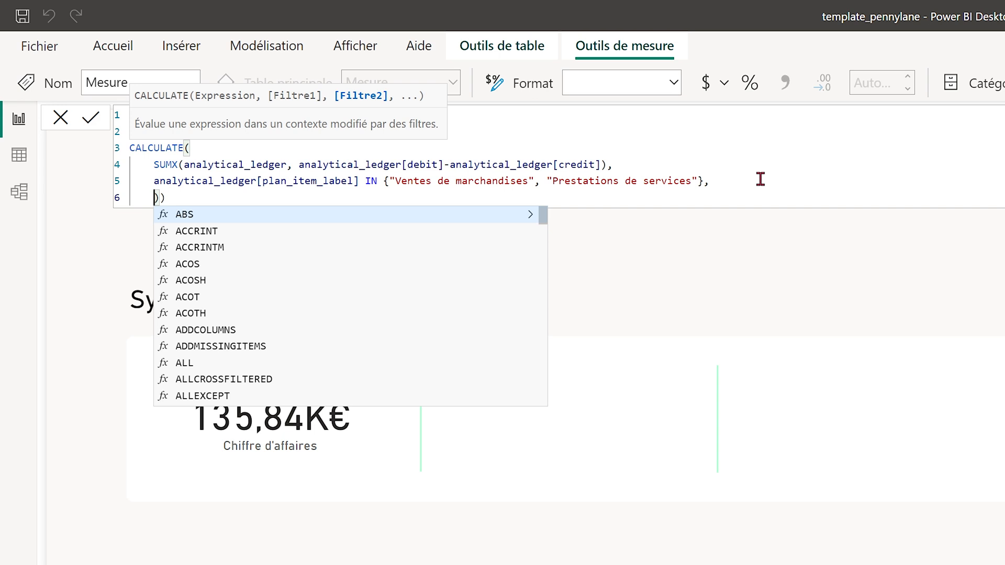
{"action": "type", "text": "SAMES"}
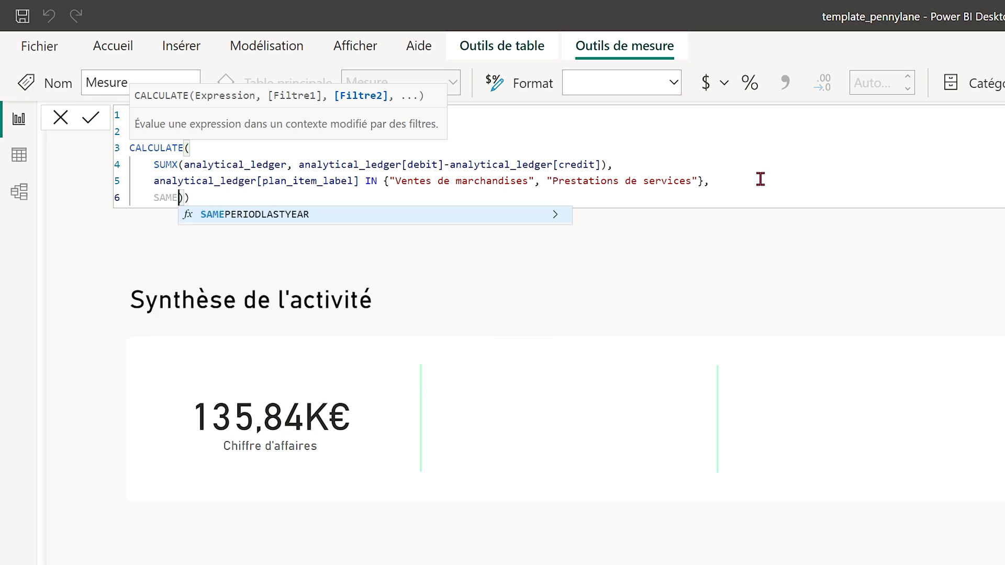
{"action": "left_click", "coordinate": [284, 219]}
{"action": "type", "text": "Calen"}
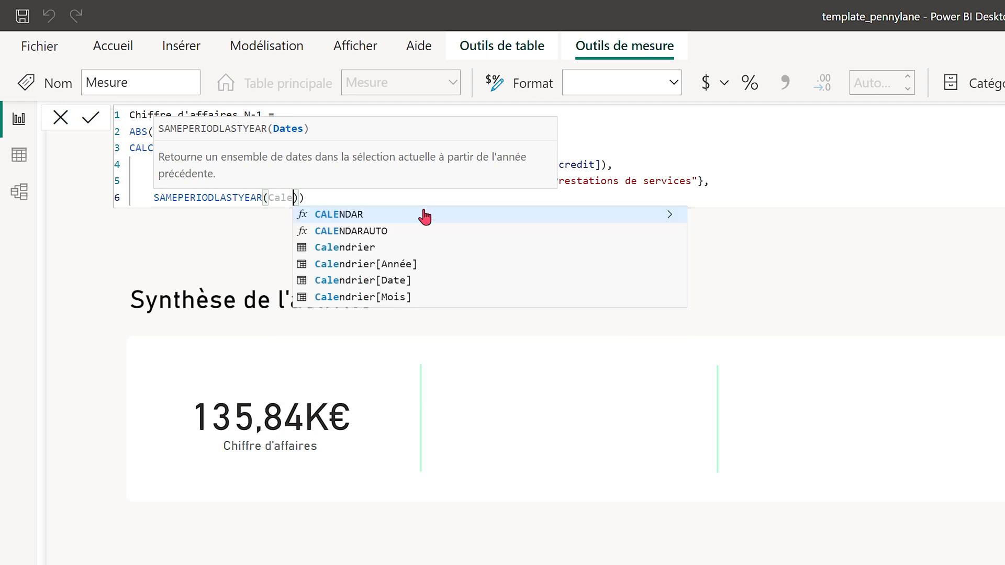
{"action": "left_click", "coordinate": [438, 282]}
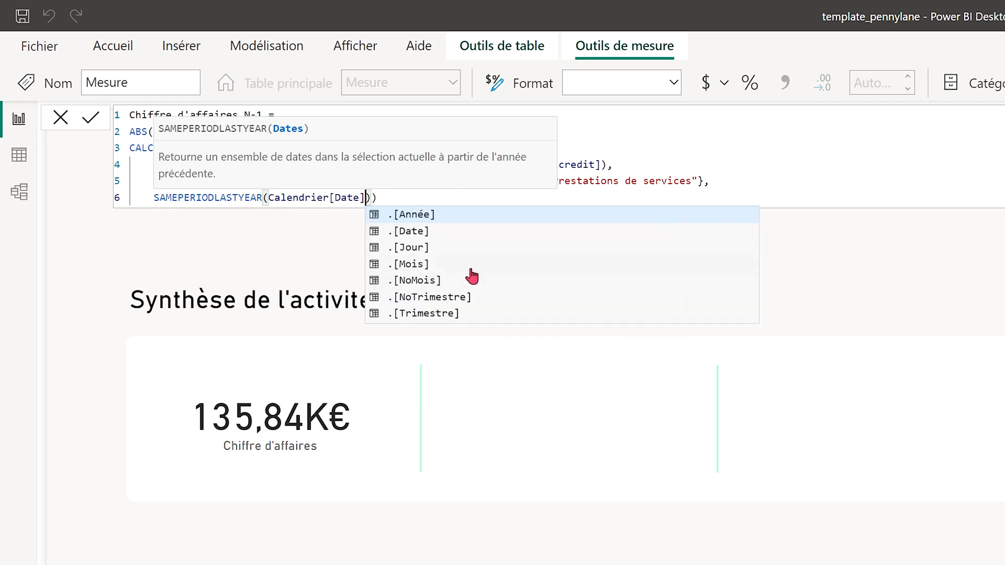
{"action": "left_click", "coordinate": [410, 202]}
{"action": "type", "text": ")"}
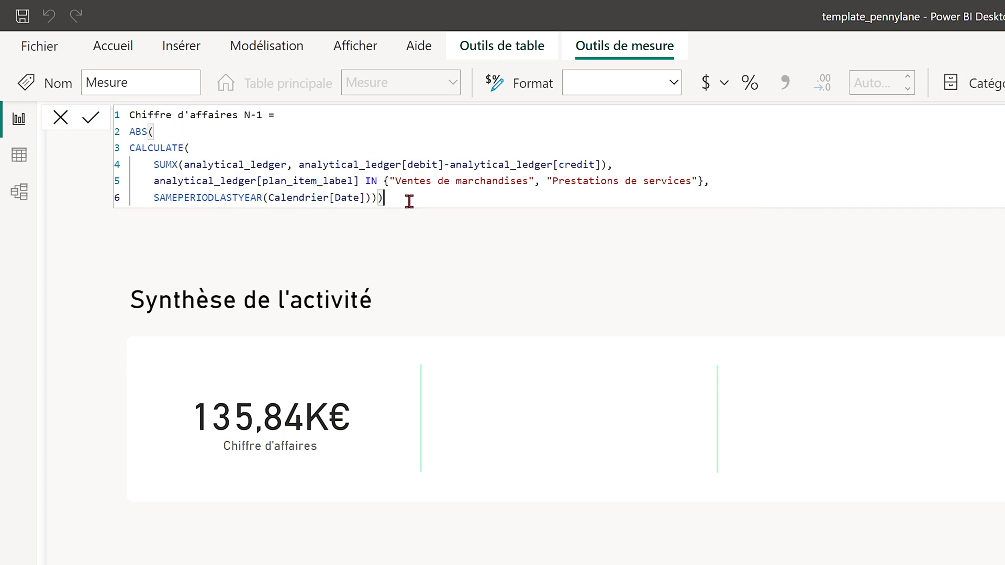
{"action": "key", "text": "Return"}
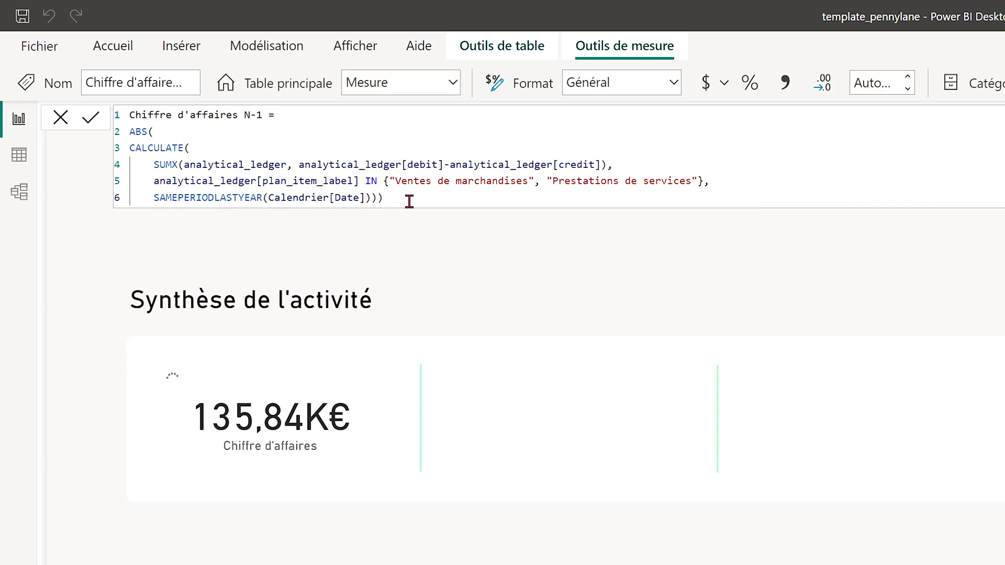
Step: Duplicate the Chiffre d'affaires card into the second section of the summary band and make the copy show Chiffre d'affaires N-1
{"action": "left_click", "coordinate": [275, 440]}
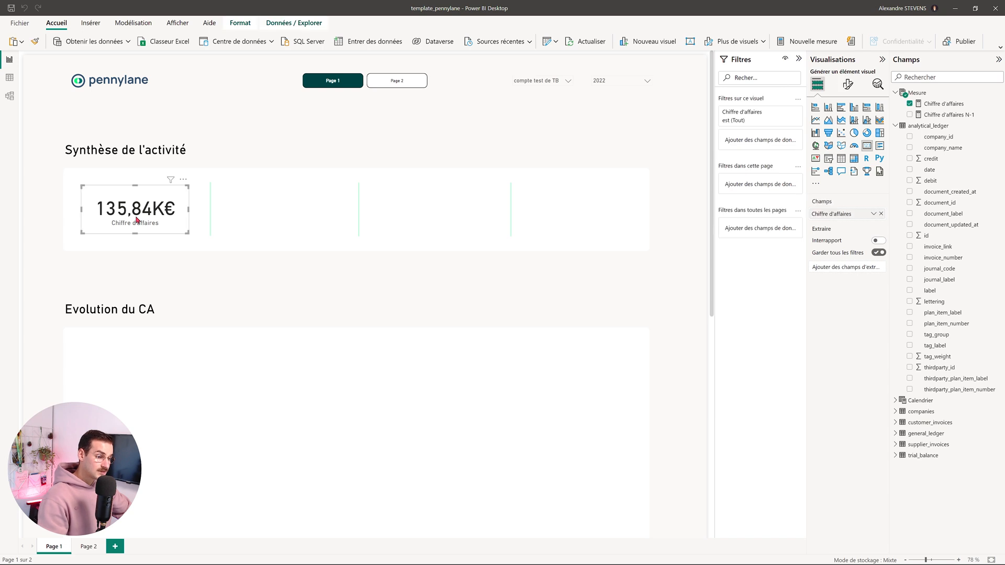
{"action": "key", "text": "ctrl+c"}
{"action": "key", "text": "ctrl+v"}
{"action": "left_click_drag", "start_coordinate": [137, 220], "coordinate": [272, 219]}
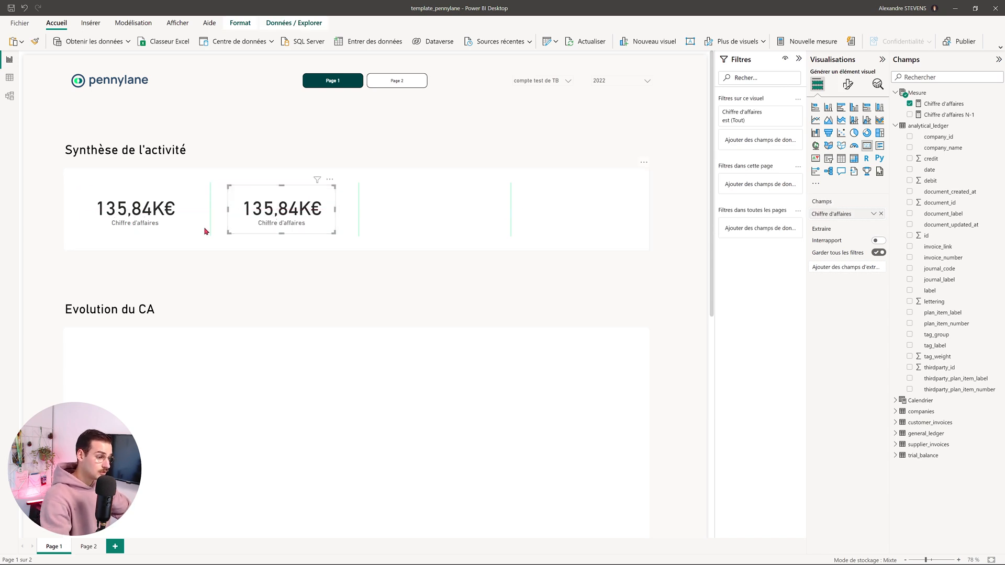
{"action": "left_click", "coordinate": [910, 104]}
{"action": "left_click", "coordinate": [910, 115]}
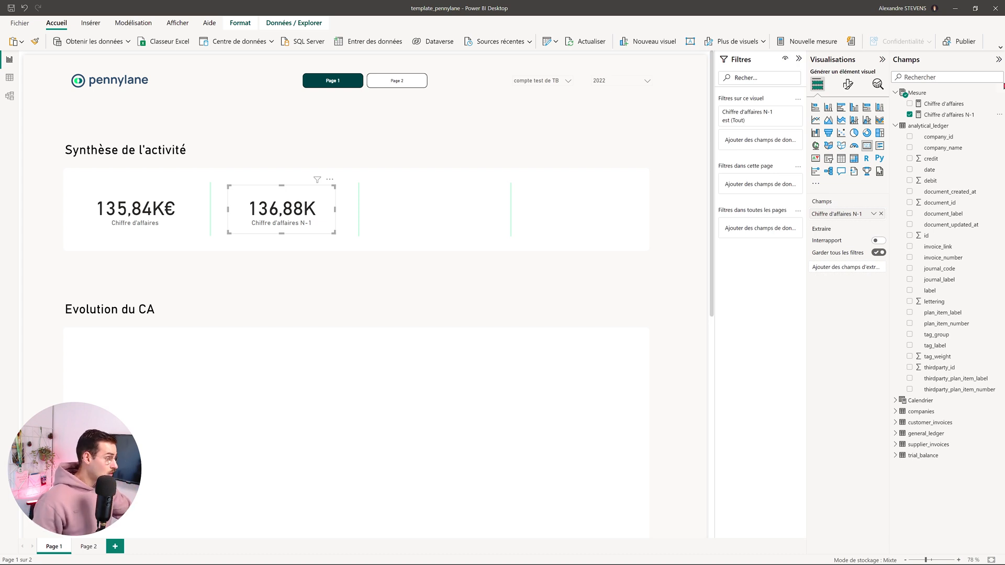
Step: Format the Chiffre d'affaires N-1 measure as currency in euros
{"action": "left_click", "coordinate": [943, 115]}
{"action": "left_click", "coordinate": [362, 41]}
{"action": "left_click", "coordinate": [382, 76]}
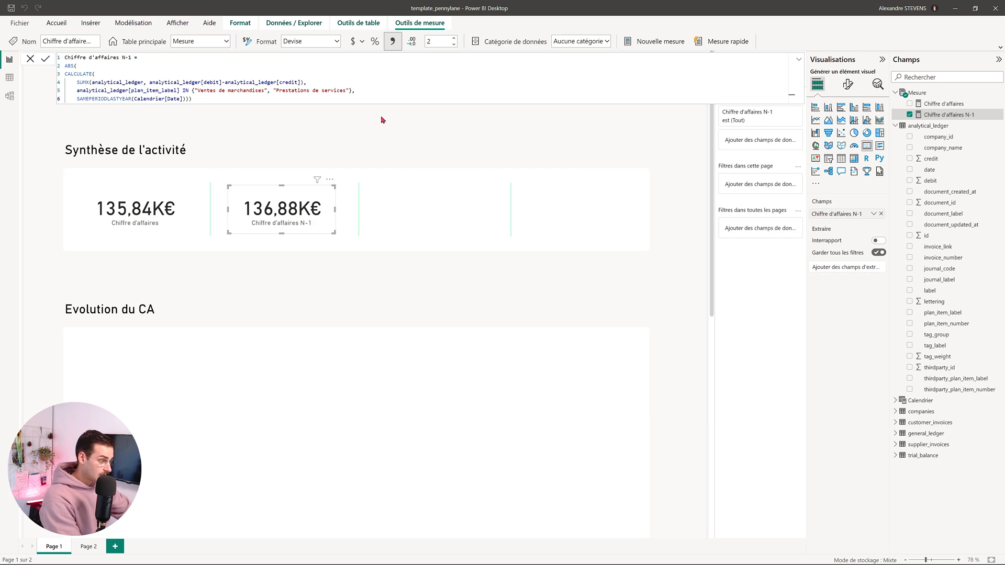
Step: Create a measure named Var. CA in the Mesure table with the formula [Chiffre d'affaires]-[Chiffre d'affaires N-1]
{"action": "left_click", "coordinate": [931, 94]}
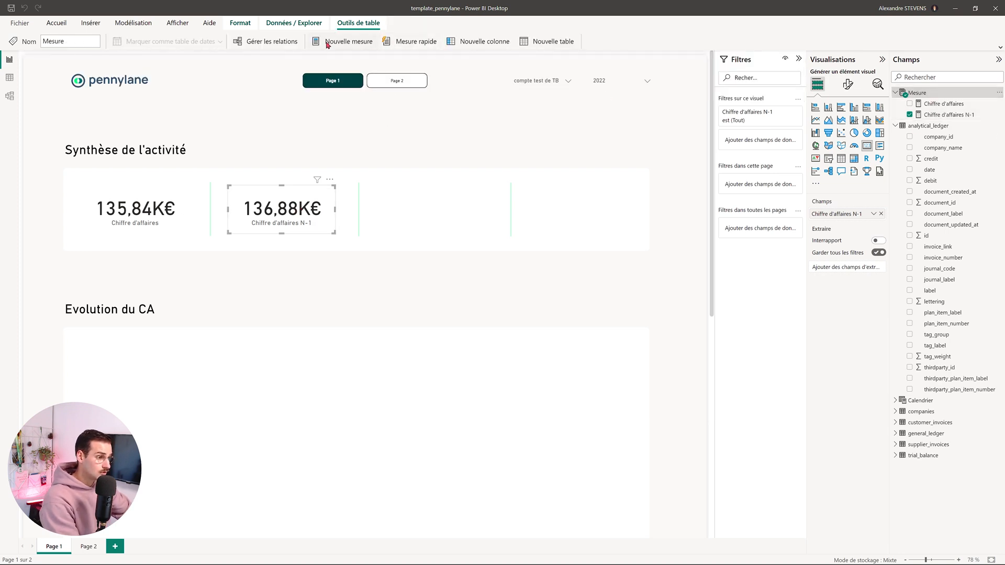
{"action": "left_click", "coordinate": [327, 44]}
{"action": "double_click", "coordinate": [73, 58]}
{"action": "type", "text": "Var. CA ="}
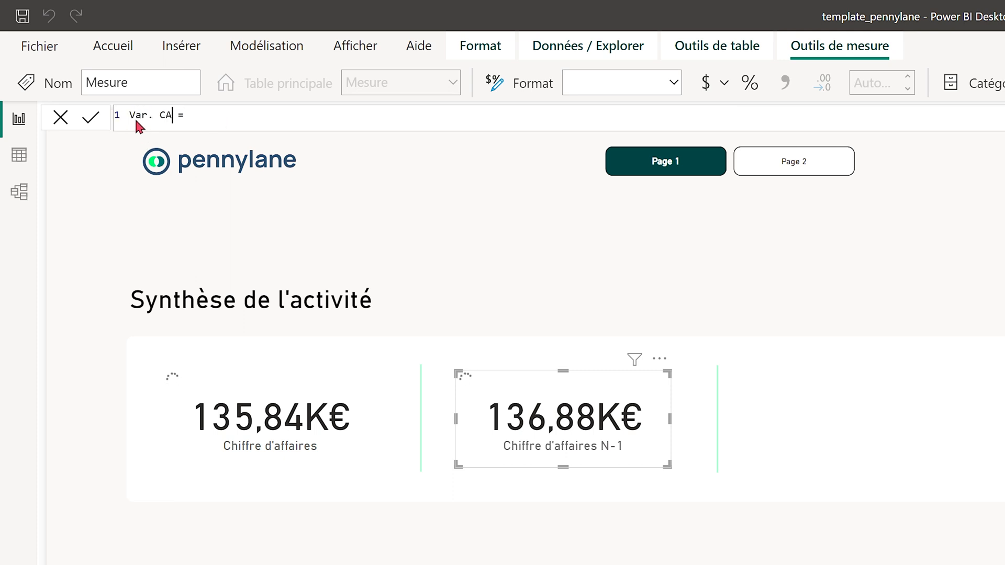
{"action": "left_click", "coordinate": [222, 117]}
{"action": "type", "text": "["}
{"action": "left_click", "coordinate": [331, 149]}
{"action": "type", "text": "-["}
{"action": "left_click", "coordinate": [353, 134]}
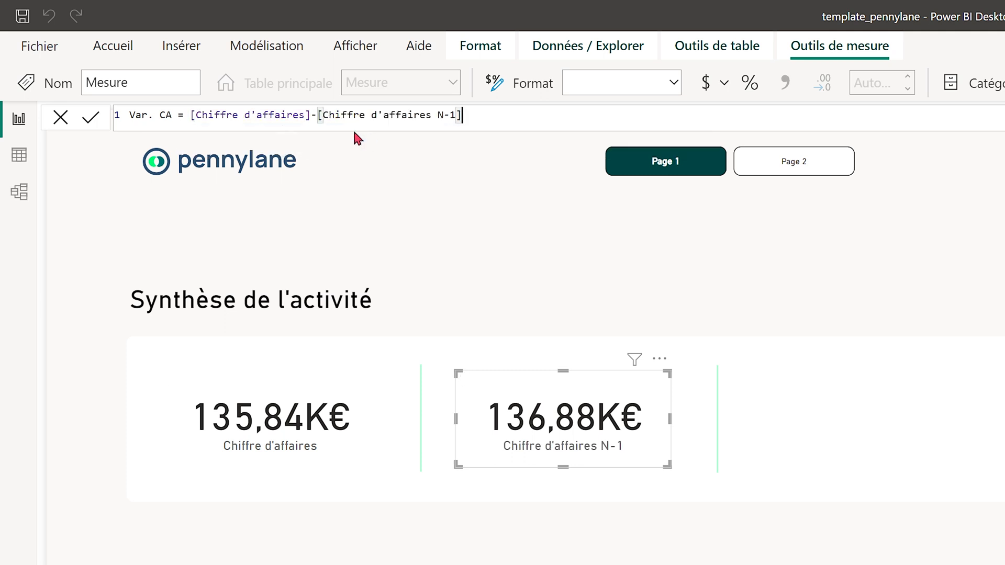
Step: Enclose the Var. CA difference in parentheses, divide it by [Chiffre d'affaires N-1] and commit the measure
{"action": "left_click", "coordinate": [193, 120]}
{"action": "type", "text": "("}
{"action": "left_click", "coordinate": [525, 114]}
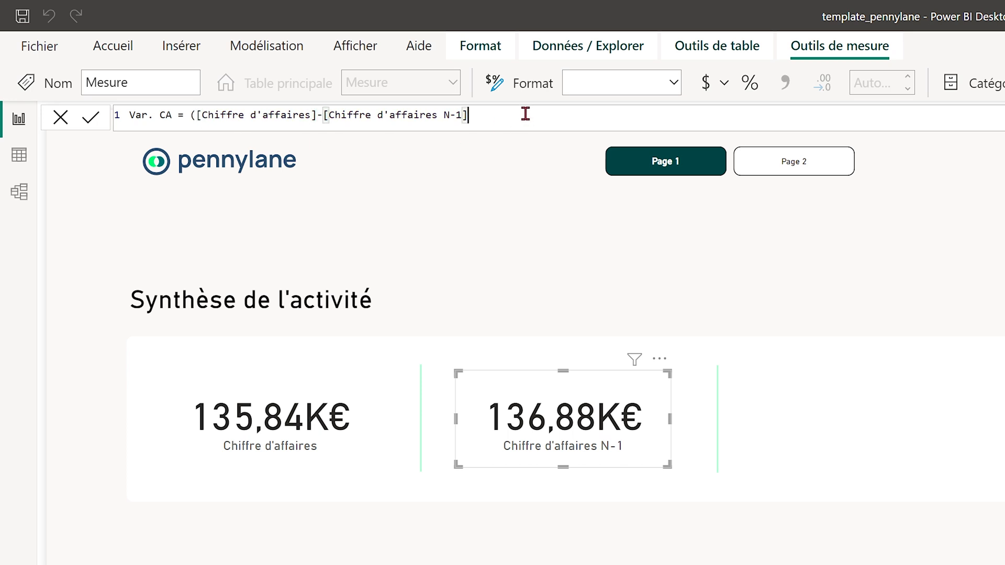
{"action": "type", "text": ")/["}
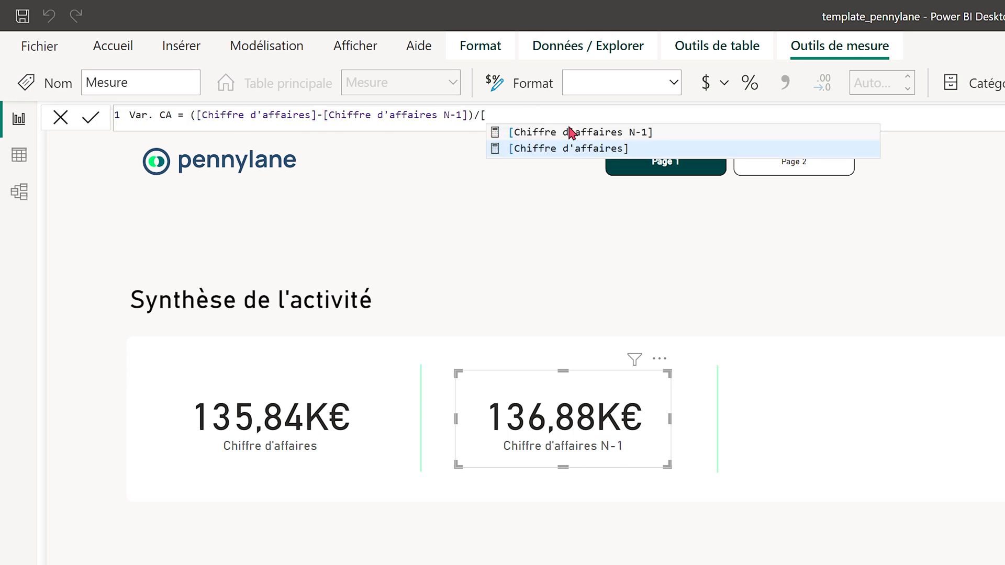
{"action": "left_click", "coordinate": [572, 132]}
{"action": "left_click", "coordinate": [627, 183]}
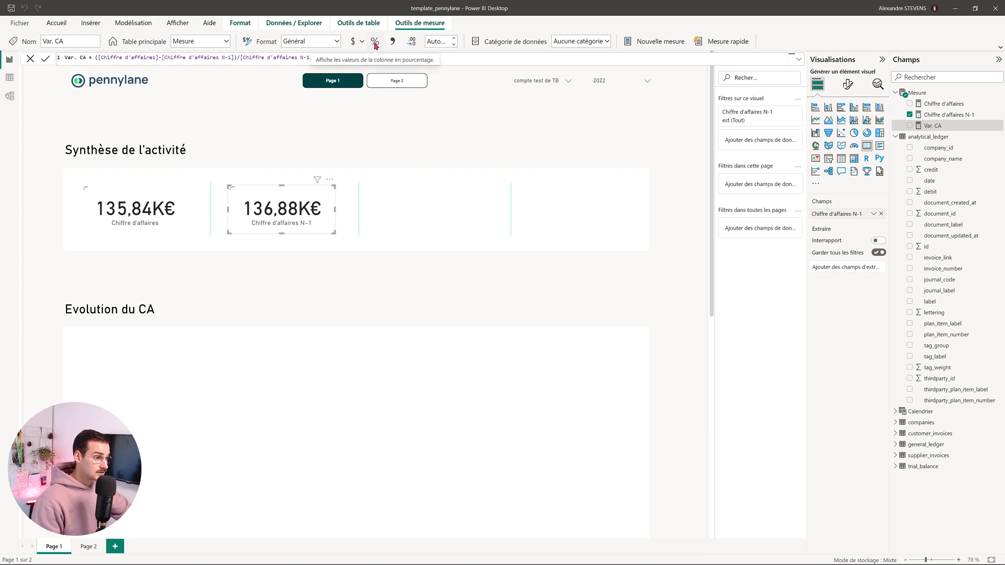
Step: Format Var. CA as a percentage and show it in the second card in place of Chiffre d'affaires N-1
{"action": "left_click", "coordinate": [397, 42]}
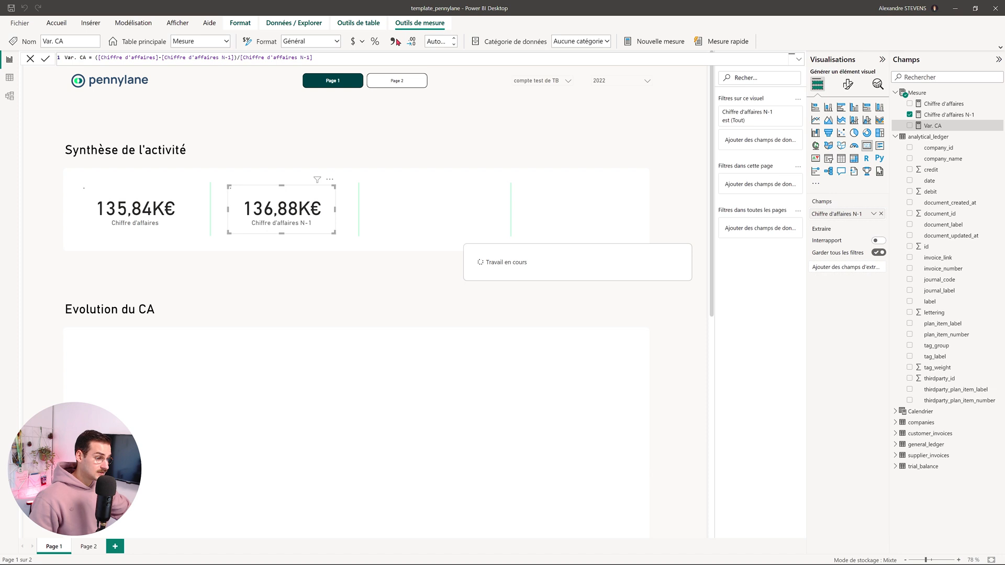
{"action": "left_click", "coordinate": [881, 214]}
{"action": "left_click", "coordinate": [910, 125]}
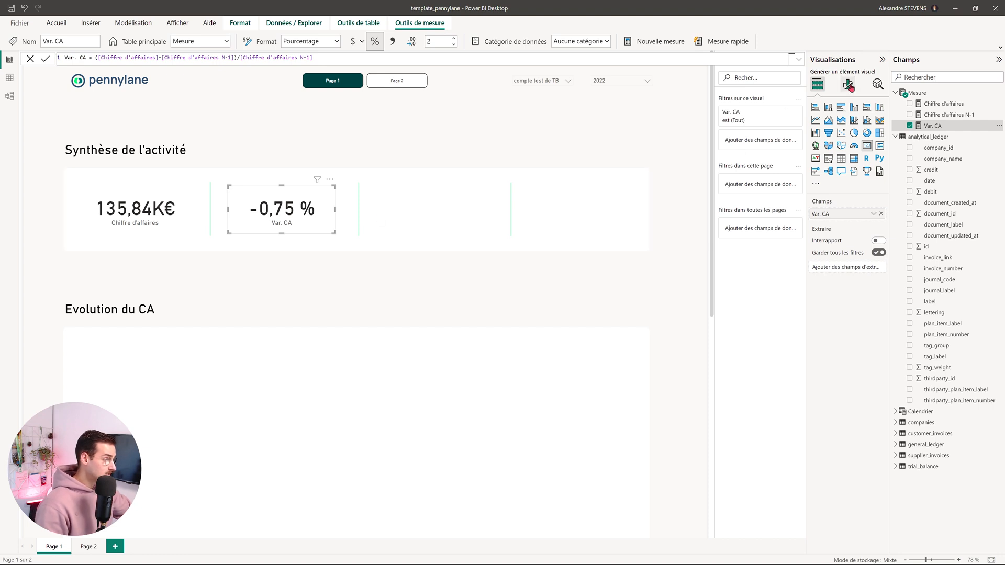
Step: Open conditional formatting for the colour of the Var. CA card's callout value and set the formatting style to Règles
{"action": "left_click", "coordinate": [849, 85]}
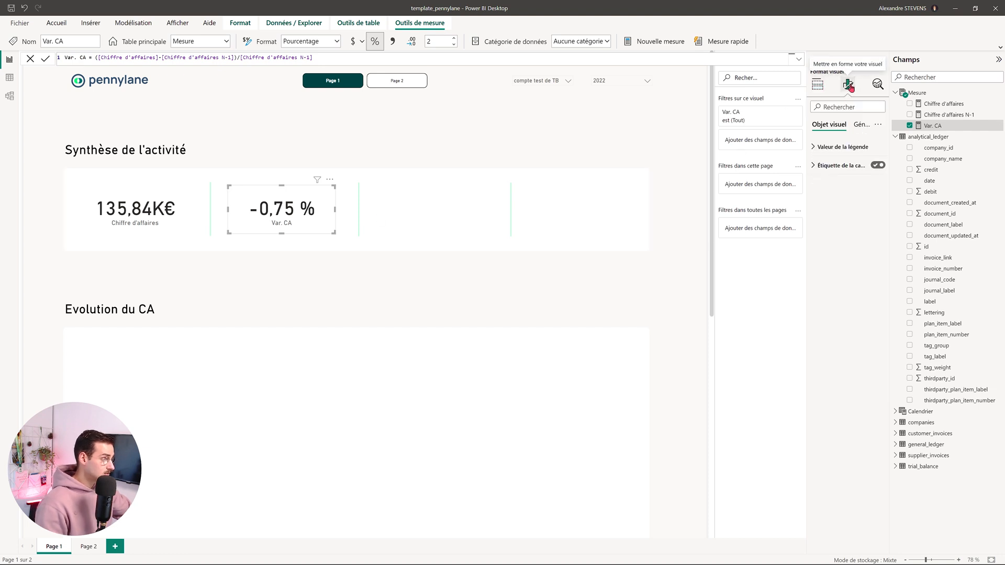
{"action": "left_click", "coordinate": [833, 148]}
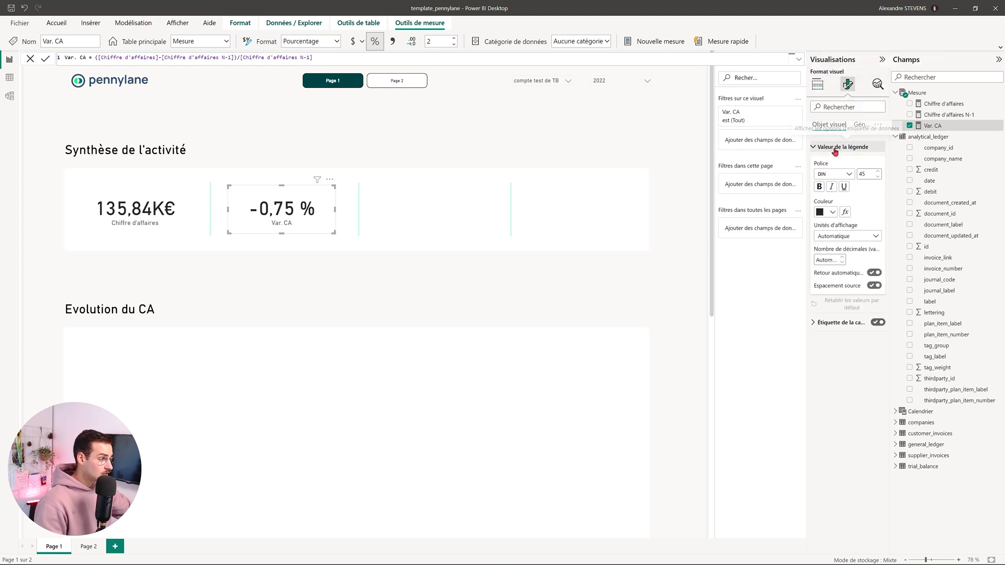
{"action": "left_click", "coordinate": [845, 212]}
{"action": "left_click", "coordinate": [392, 181]}
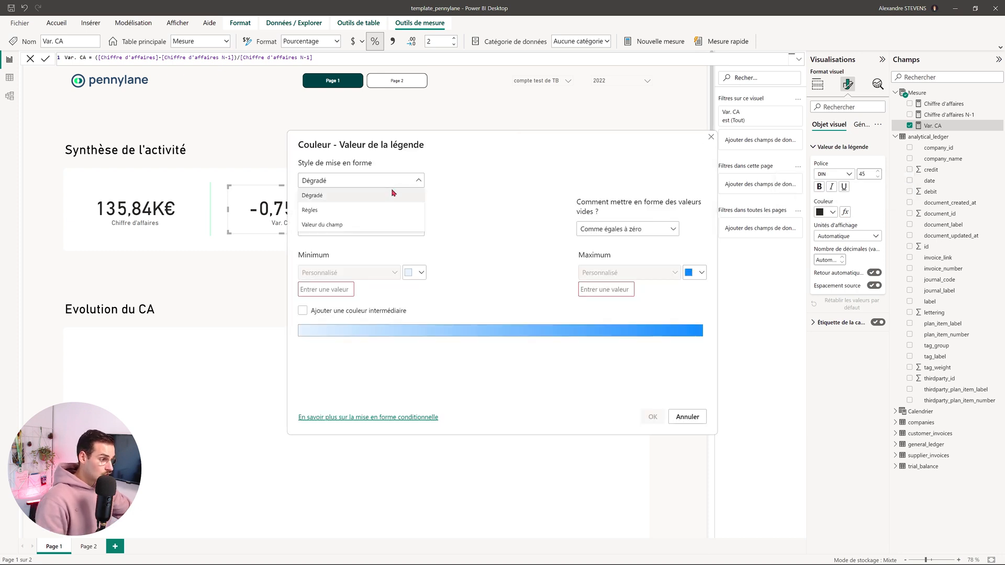
{"action": "left_click", "coordinate": [321, 210]}
Step: Define the first colour rule so that values > 0 and < Max are shown in bright green
{"action": "left_click", "coordinate": [356, 269]}
{"action": "left_click", "coordinate": [349, 285]}
{"action": "left_click", "coordinate": [391, 270]}
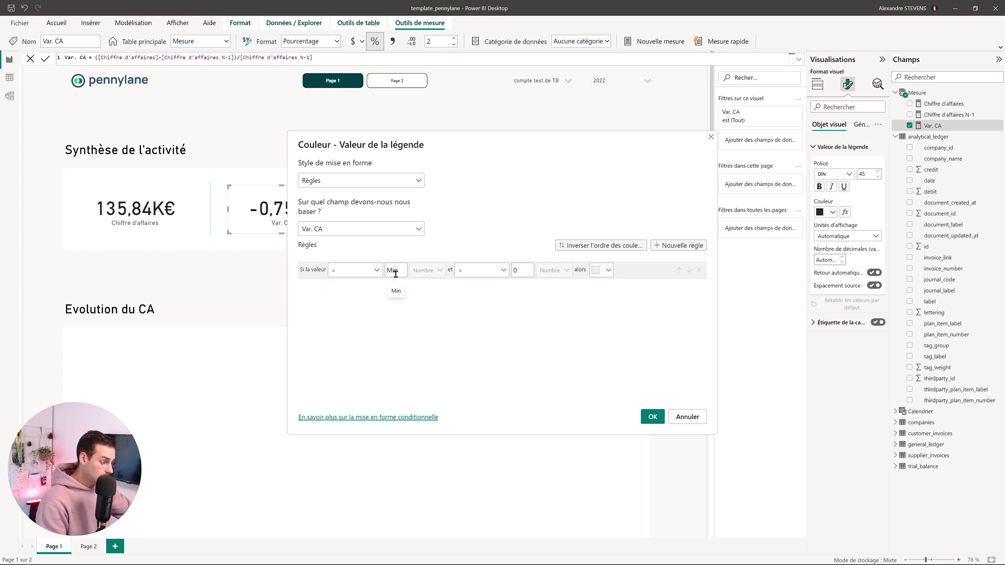
{"action": "type", "text": "0"}
{"action": "left_click", "coordinate": [528, 280]}
{"action": "key", "text": "BackSpace"}
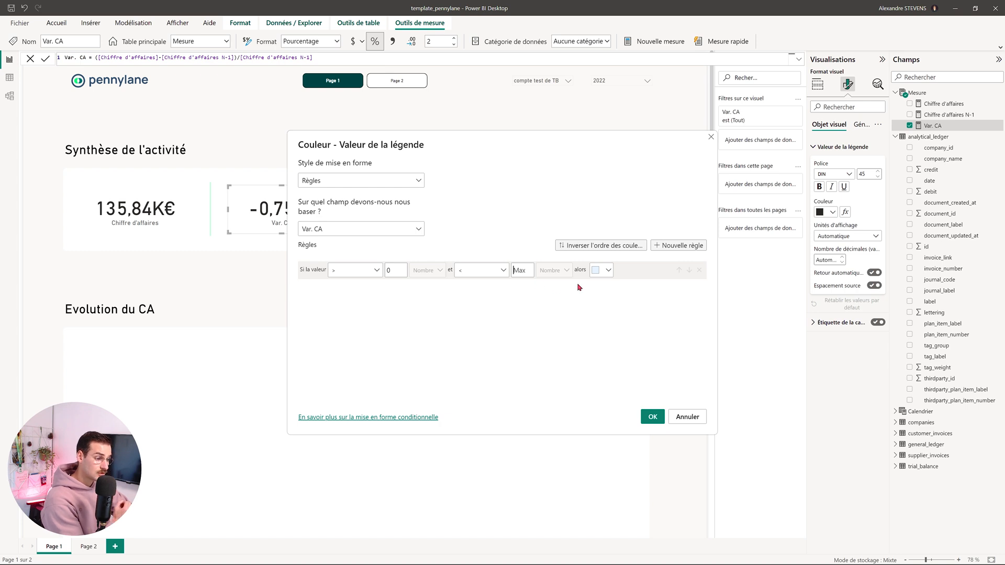
{"action": "left_click", "coordinate": [602, 273]}
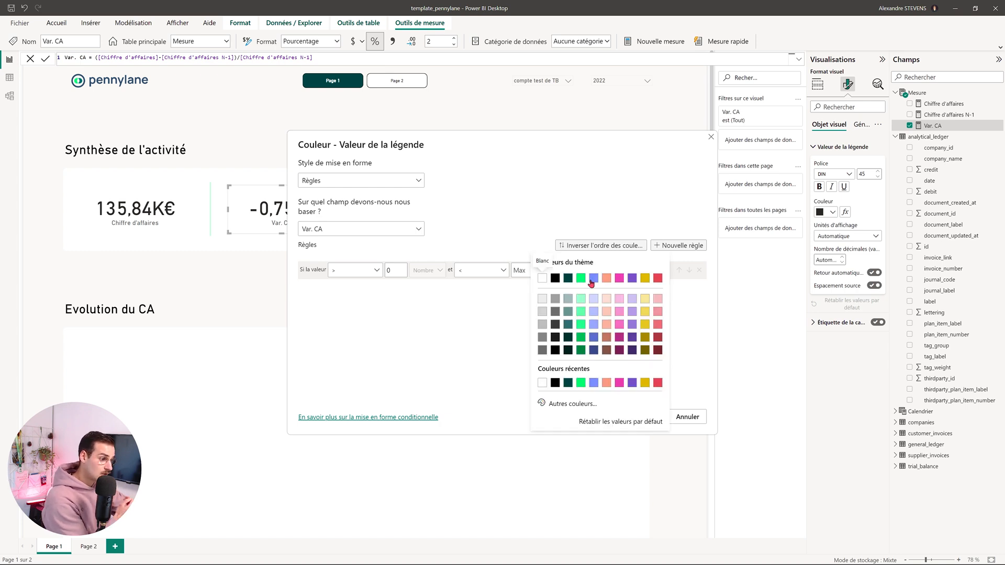
{"action": "left_click", "coordinate": [582, 278]}
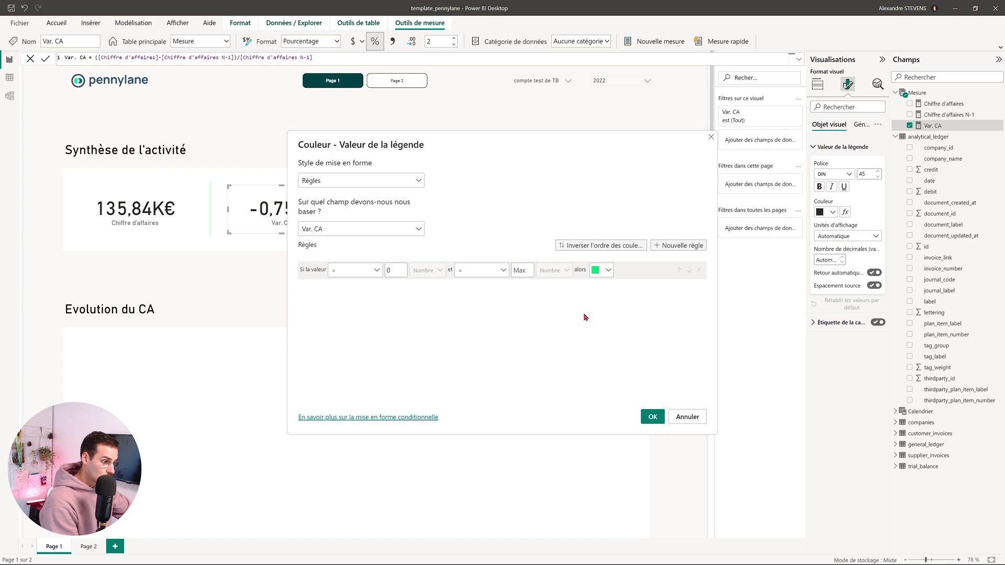
Step: Add a second rule colouring values > Min and < 0 red, apply the conditional formatting and deselect the card
{"action": "left_click", "coordinate": [677, 248]}
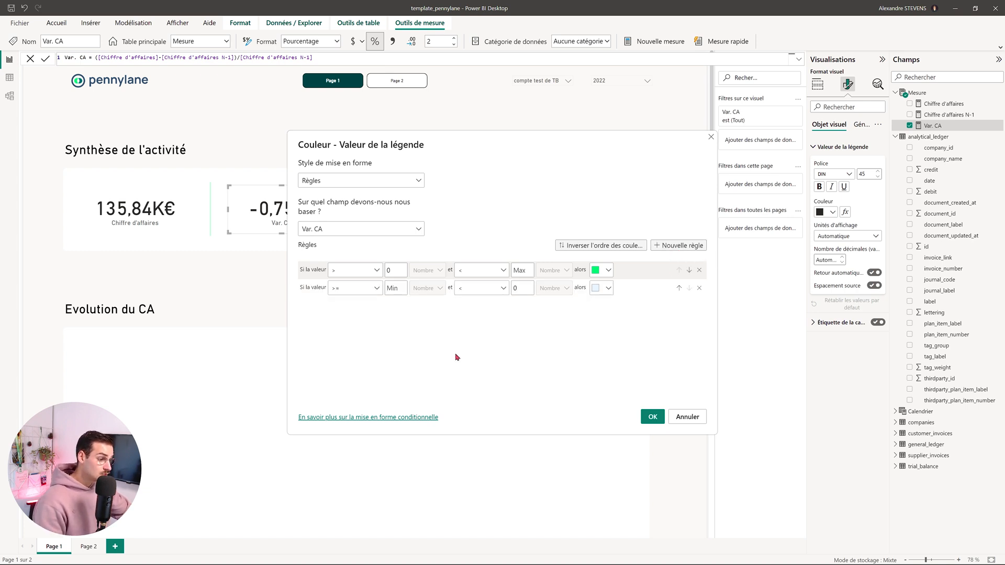
{"action": "left_click", "coordinate": [369, 291]}
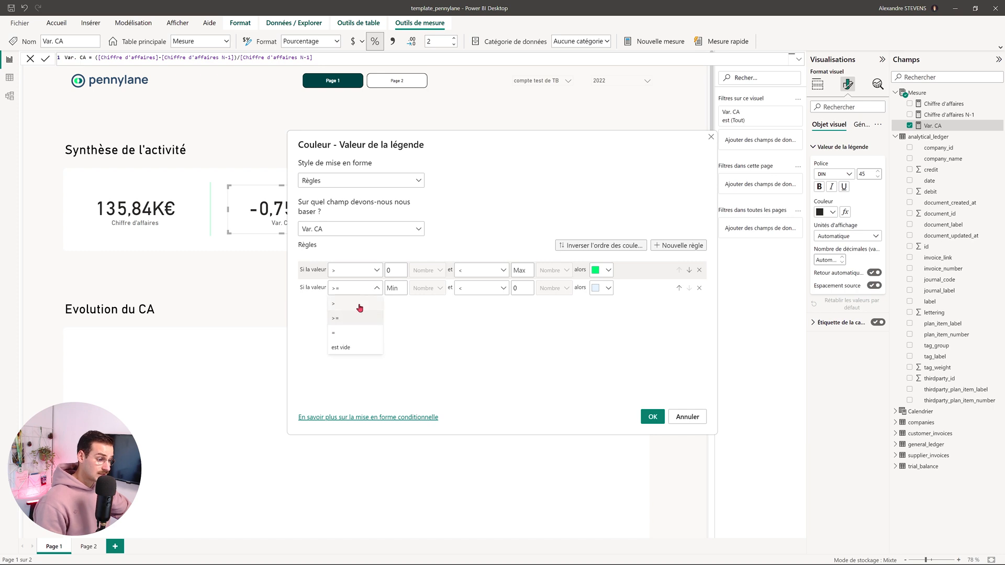
{"action": "left_click", "coordinate": [360, 306]}
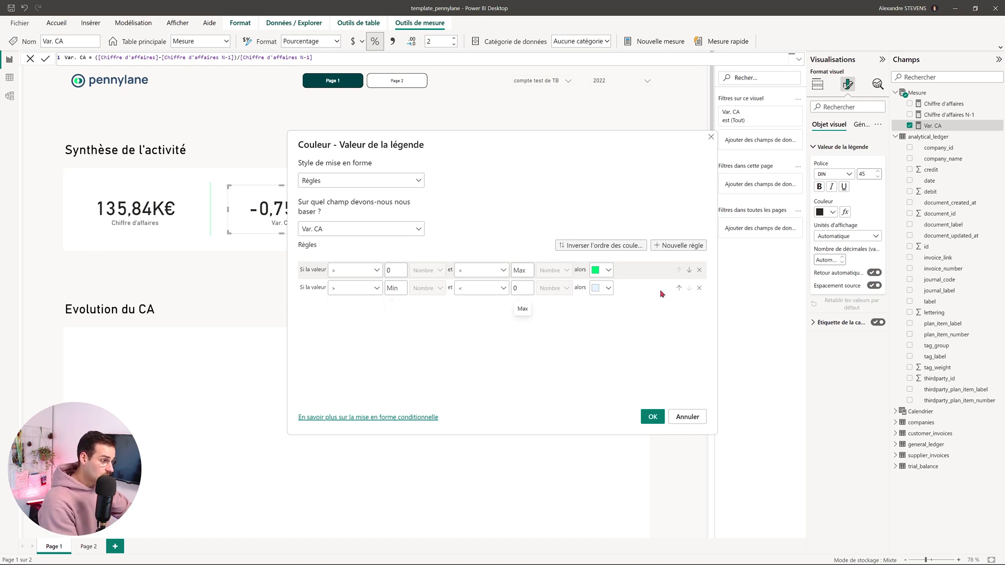
{"action": "left_click", "coordinate": [609, 290]}
{"action": "left_click", "coordinate": [655, 157]}
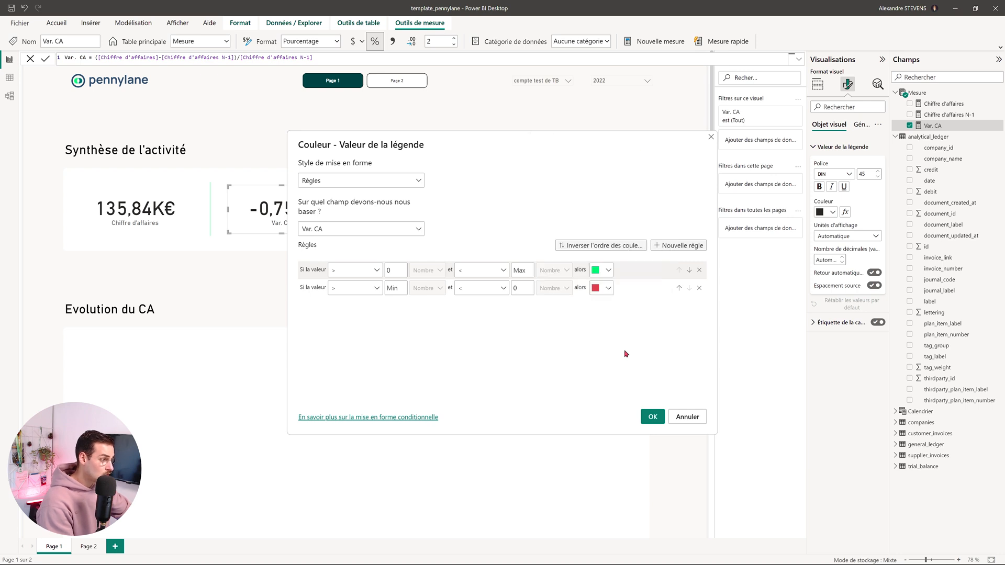
{"action": "left_click", "coordinate": [653, 417]}
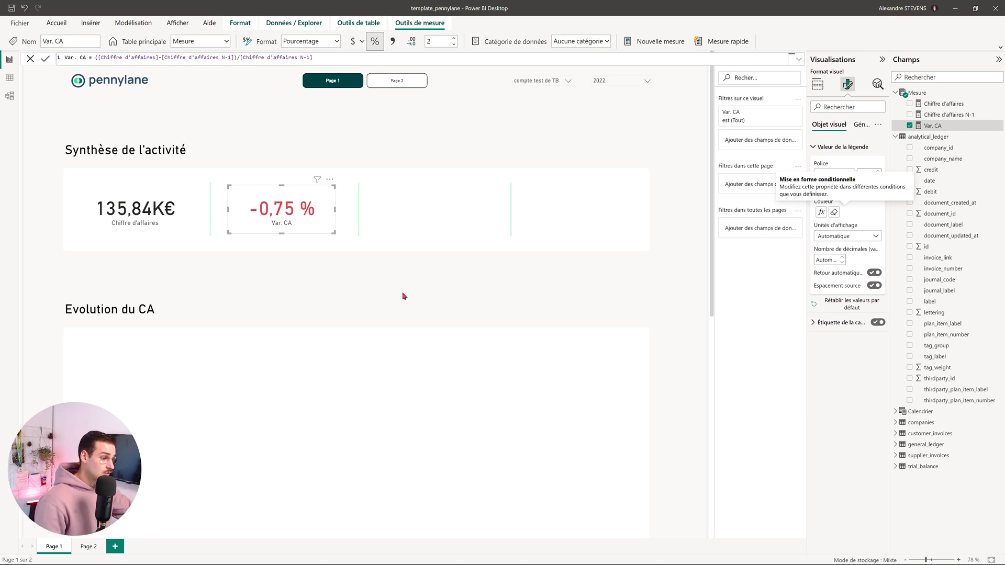
{"action": "left_click", "coordinate": [310, 278]}
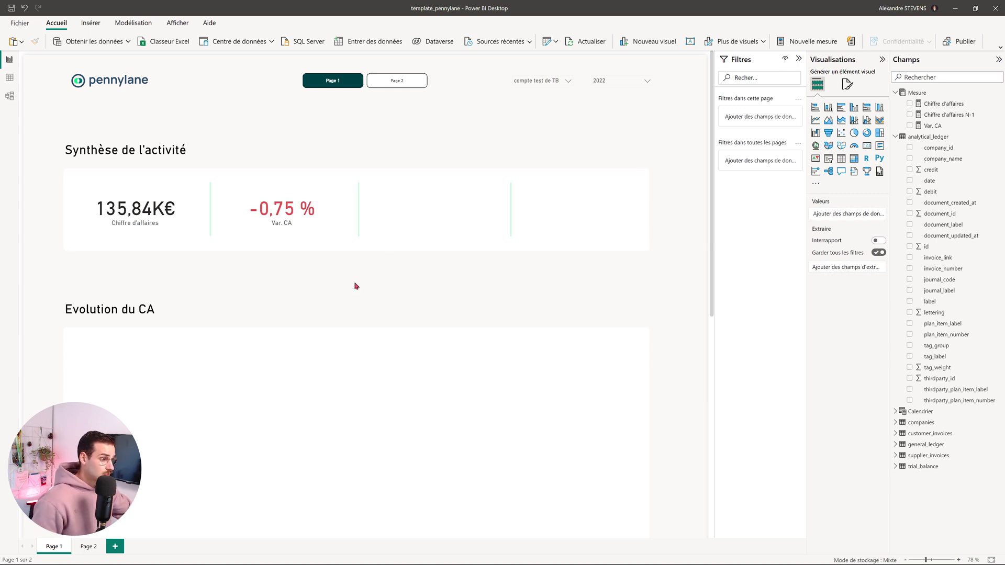
Step: Switch to the Power Query Editor, examine the plan_item_number column and account labels in analytical_ledger, and return to Power BI Desktop
{"action": "key", "text": "super+Tab"}
{"action": "left_click", "coordinate": [582, 216]}
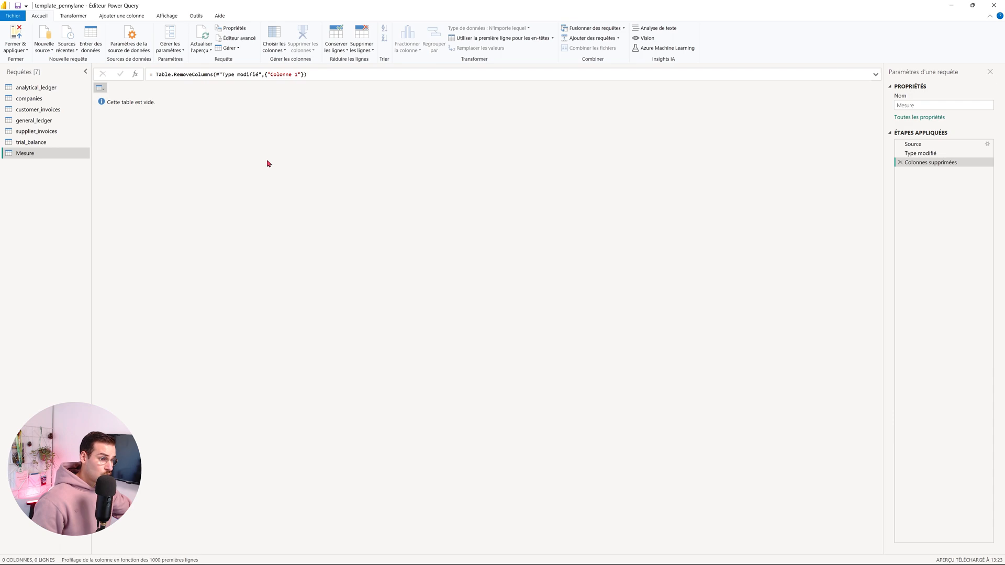
{"action": "key", "text": "super+Tab"}
{"action": "left_click", "coordinate": [521, 202]}
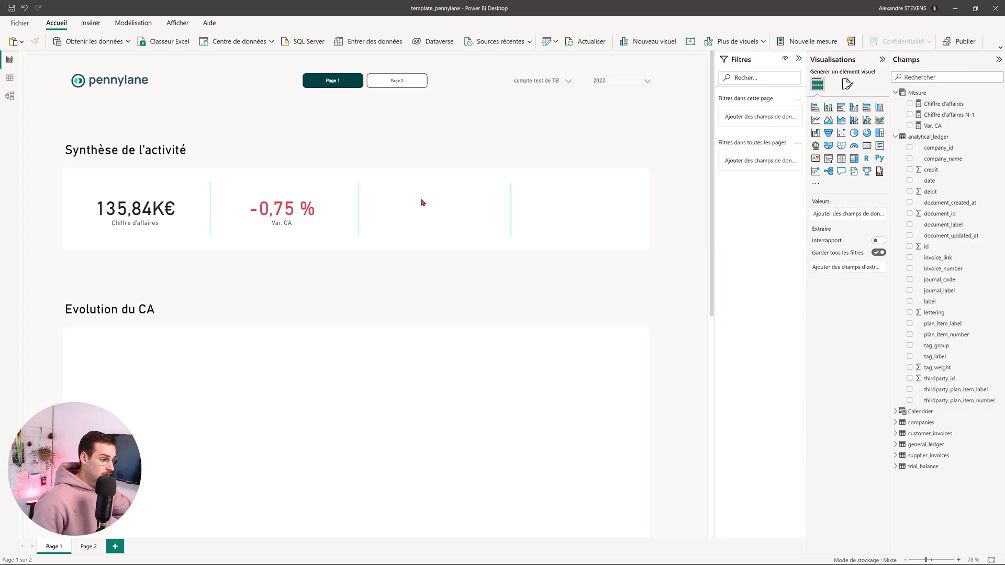
{"action": "key", "text": "alt+Tab"}
{"action": "left_click", "coordinate": [37, 88]}
{"action": "left_click_drag", "start_coordinate": [342, 555], "coordinate": [501, 553]}
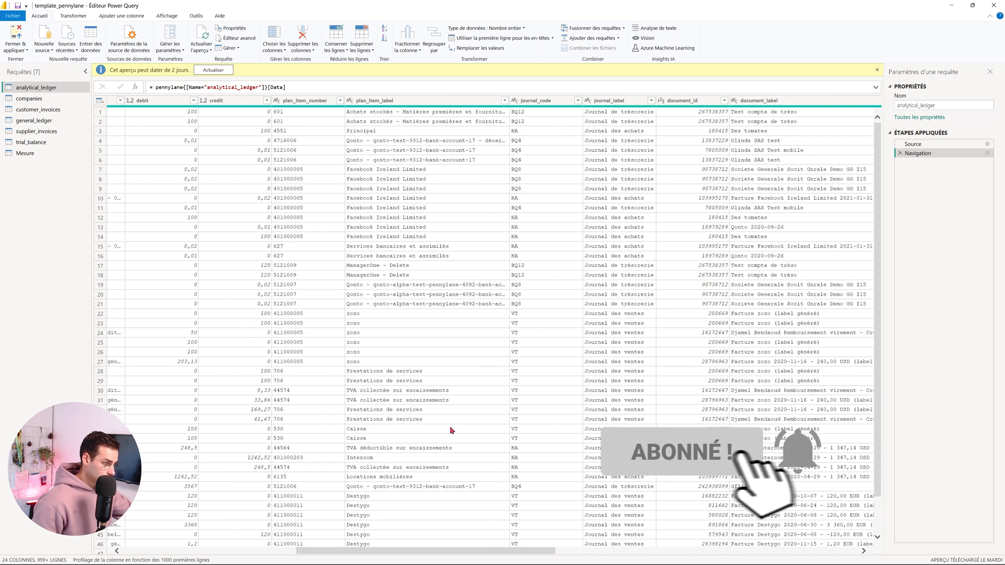
{"action": "scroll", "coordinate": [452, 430], "scroll_direction": "down", "scroll_amount": 15}
{"action": "scroll", "coordinate": [411, 435], "scroll_direction": "up", "scroll_amount": 15}
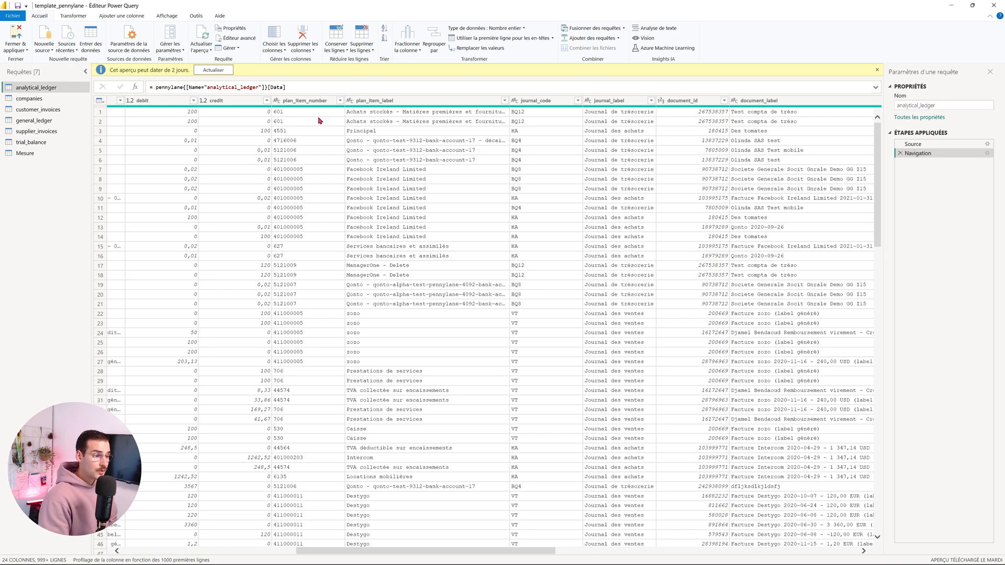
{"action": "left_click", "coordinate": [315, 101]}
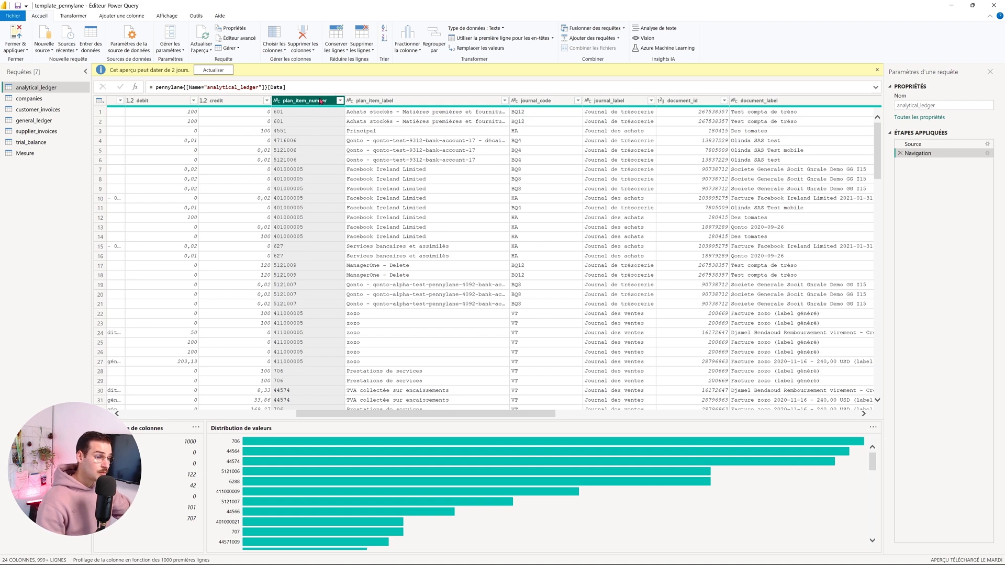
{"action": "key", "text": "super+Tab"}
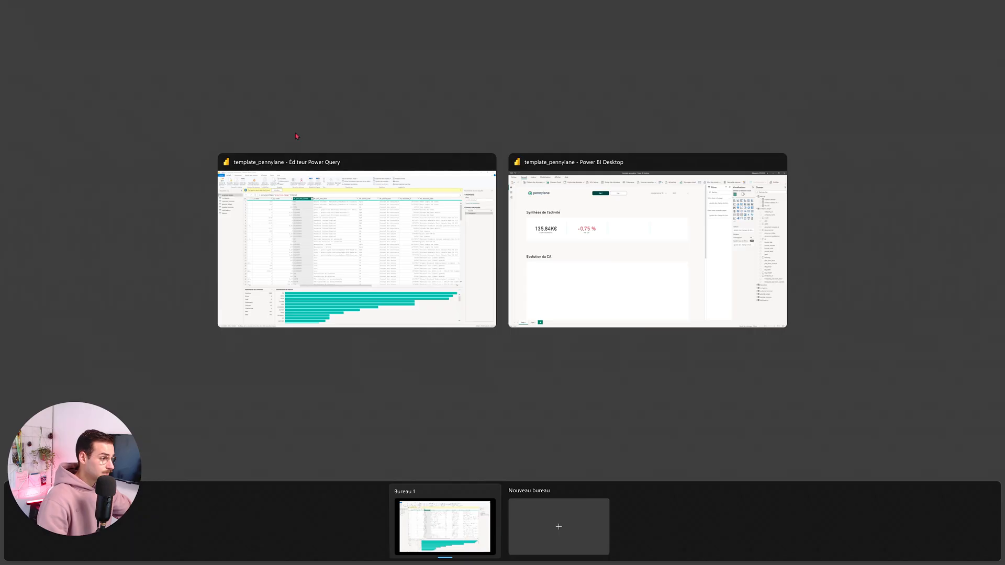
{"action": "left_click", "coordinate": [605, 226]}
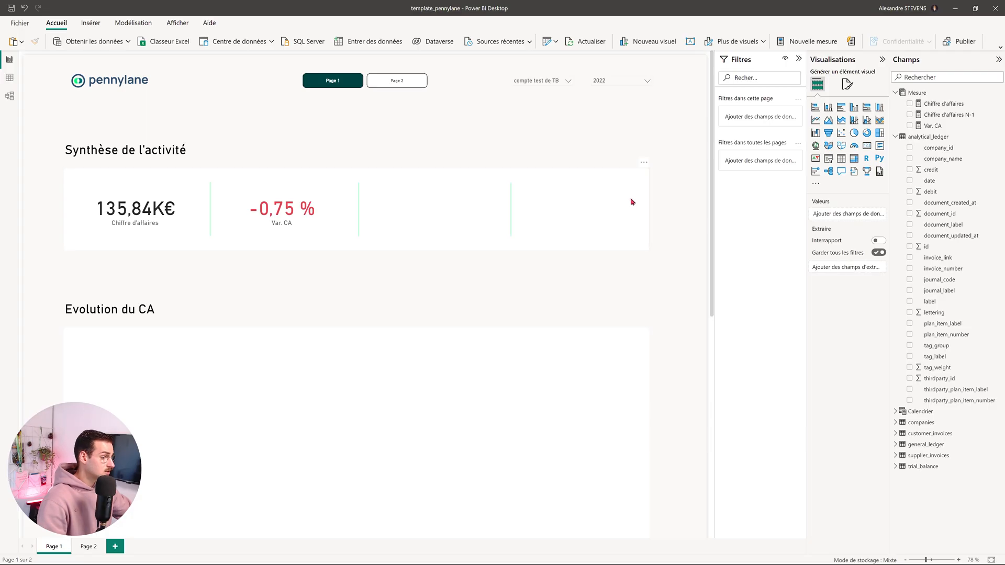
{"action": "left_click", "coordinate": [154, 216]}
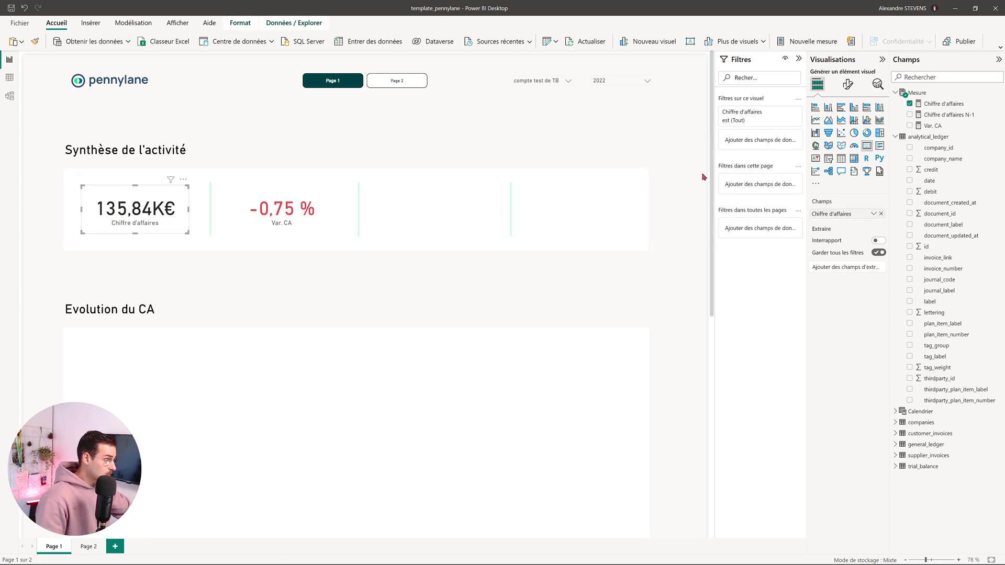
{"action": "left_click", "coordinate": [916, 94]}
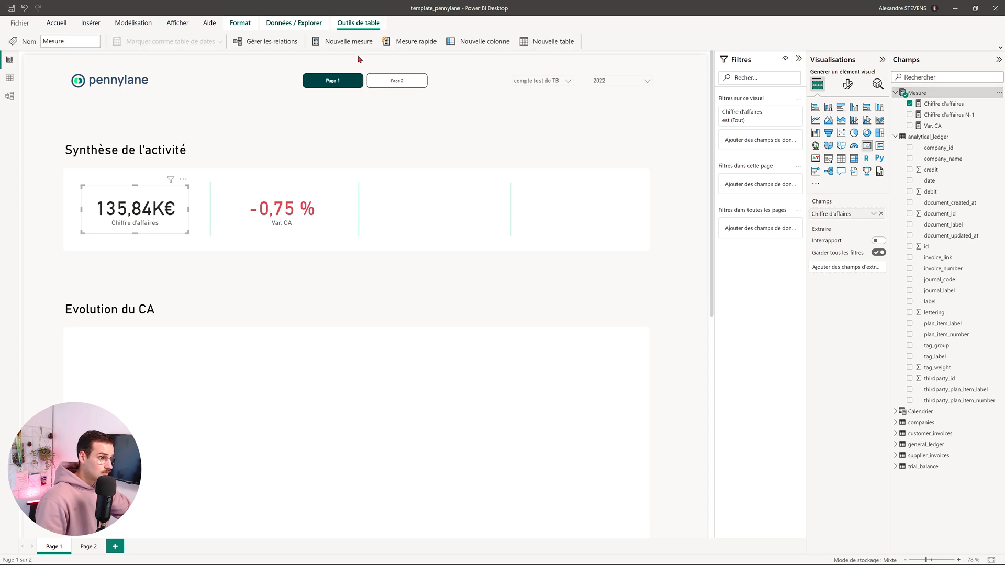
{"action": "left_click", "coordinate": [344, 42]}
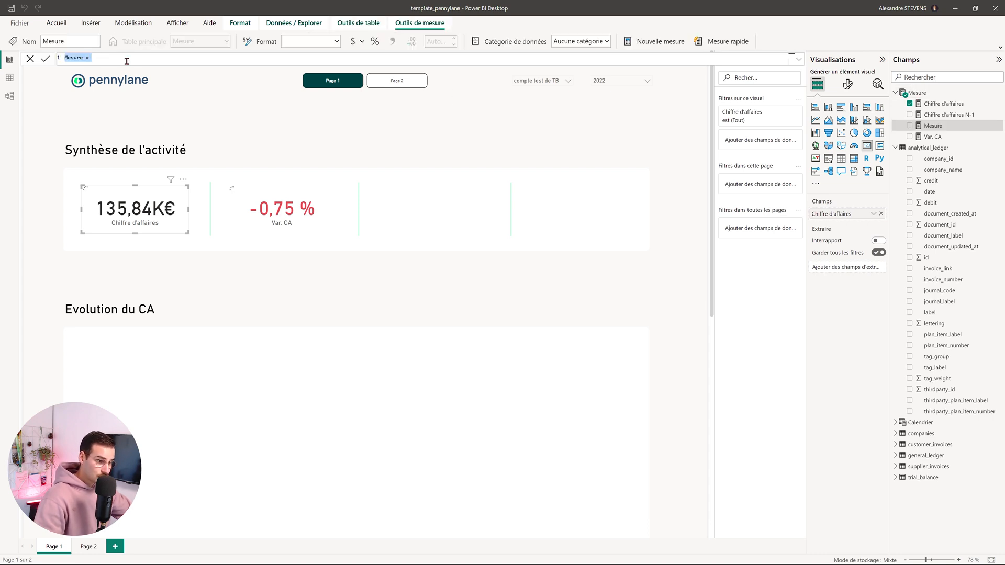
{"action": "left_click", "coordinate": [951, 108]}
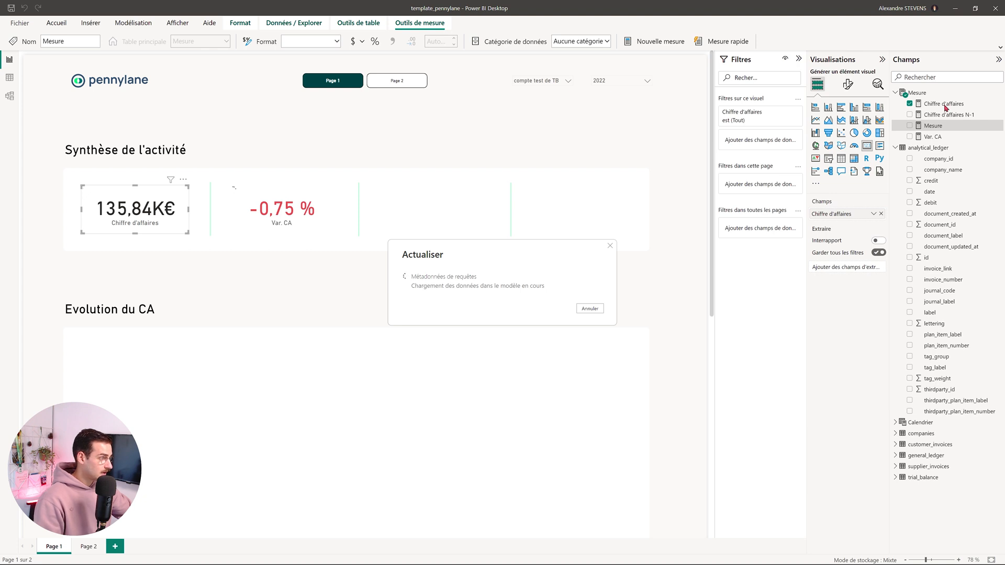
Step: Create a new measure from the Chiffre d'affaires formula and name it Coûts directs
{"action": "left_click", "coordinate": [944, 105]}
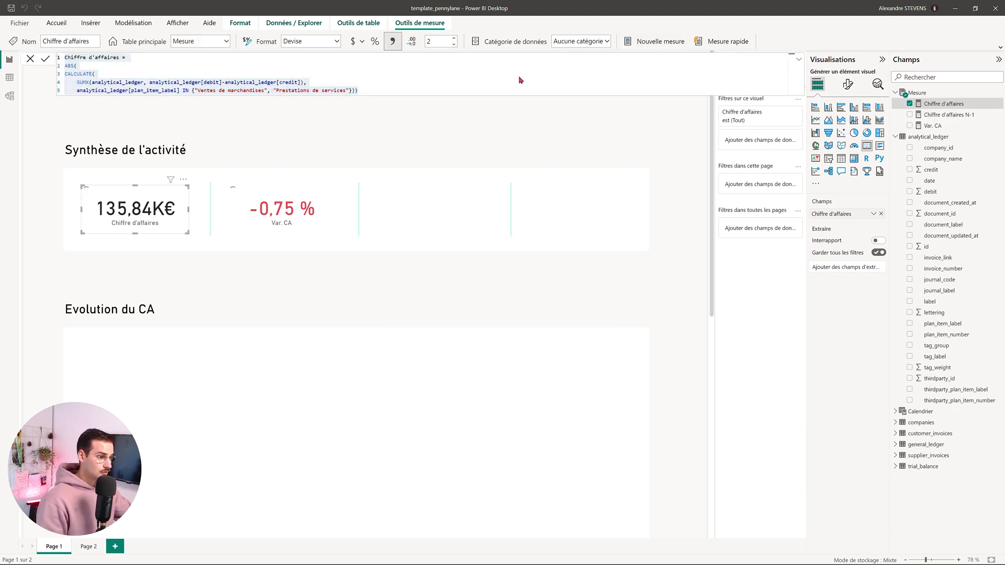
{"action": "left_click", "coordinate": [655, 42]}
{"action": "left_click_drag", "start_coordinate": [121, 58], "coordinate": [63, 58]}
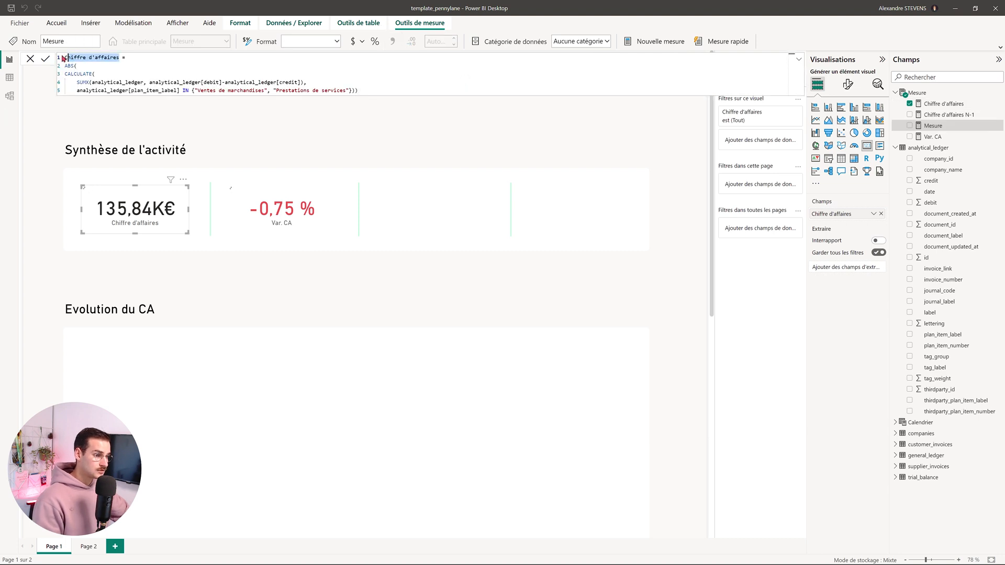
{"action": "type", "text": "Coût"}
{"action": "type", "text": "s directs"}
Step: Remove the ABS function and its closing parenthesis from the Coûts directs formula
{"action": "left_click_drag", "start_coordinate": [77, 66], "coordinate": [64, 66]}
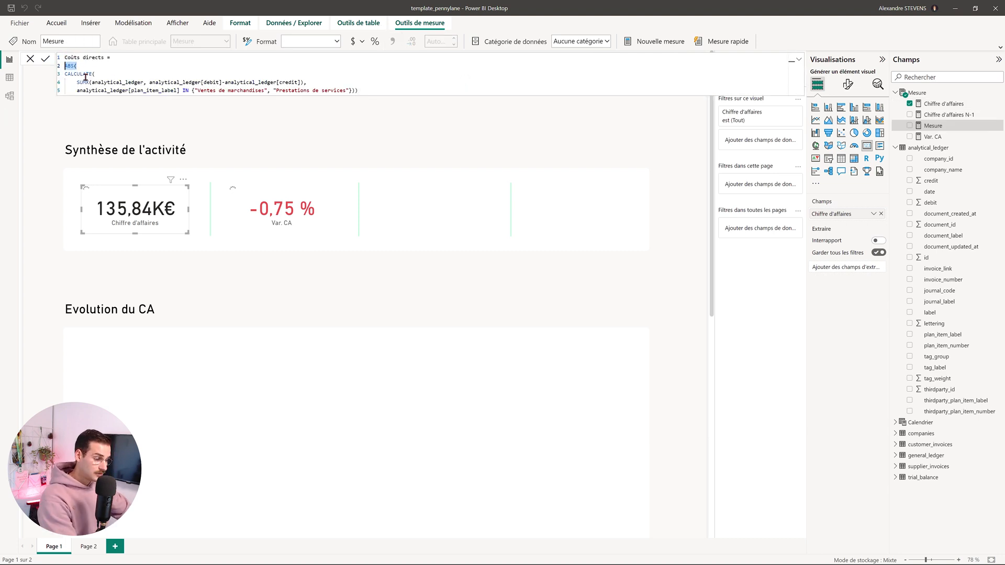
{"action": "key", "text": "BackSpace"}
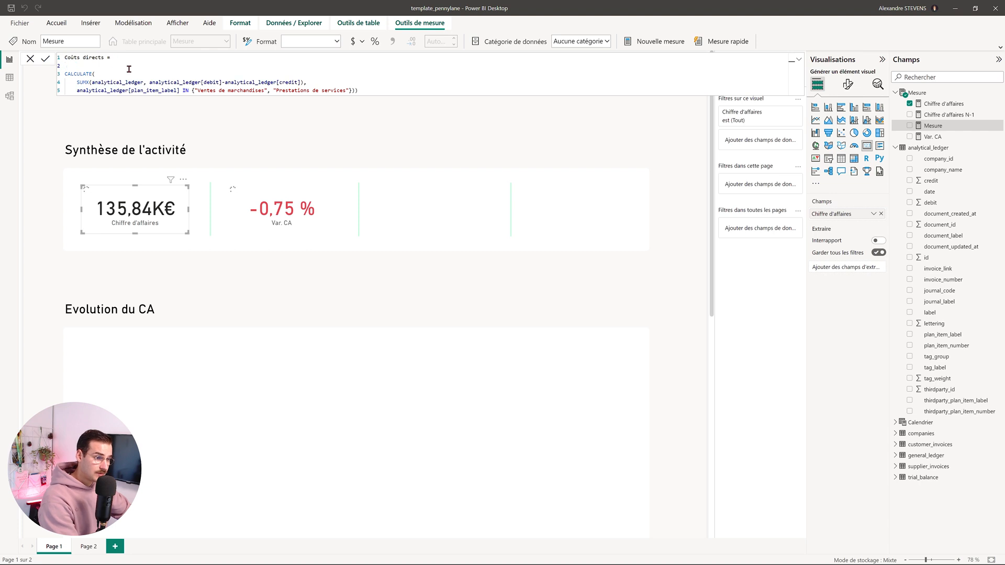
{"action": "key", "text": "BackSpace"}
{"action": "left_click", "coordinate": [369, 83]}
{"action": "key", "text": "BackSpace"}
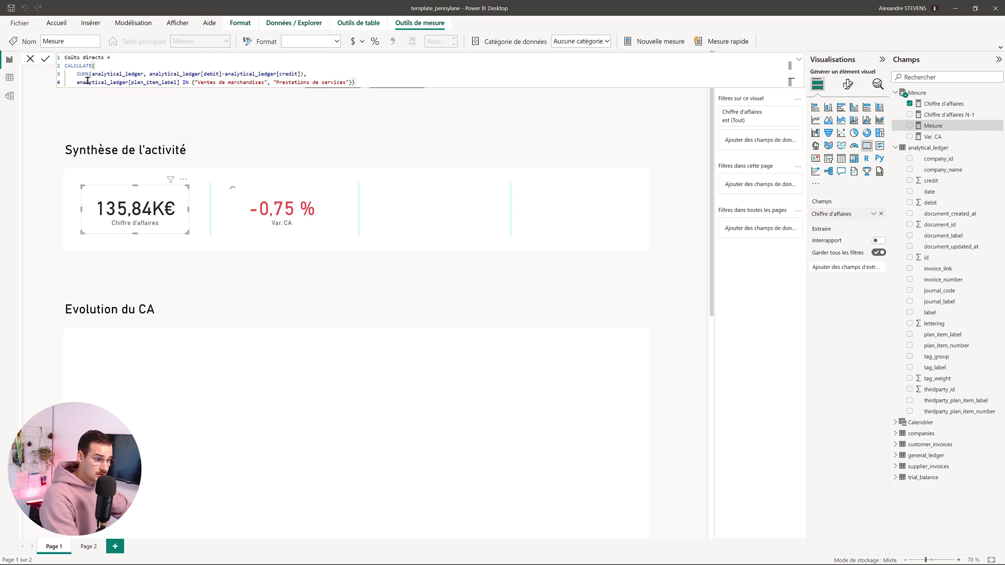
Step: Replace the label filter in Coûts directs with analytical_ledger[plan_item_number] = "601" and validate the measure
{"action": "left_click_drag", "start_coordinate": [352, 83], "coordinate": [142, 83]}
{"action": "key", "text": "BackSpace"}
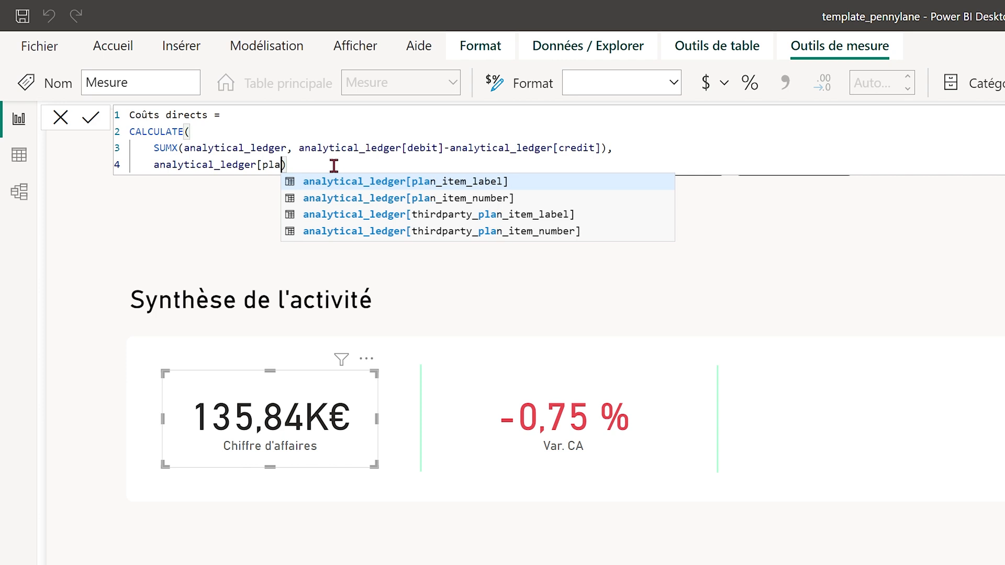
{"action": "left_click", "coordinate": [454, 207]}
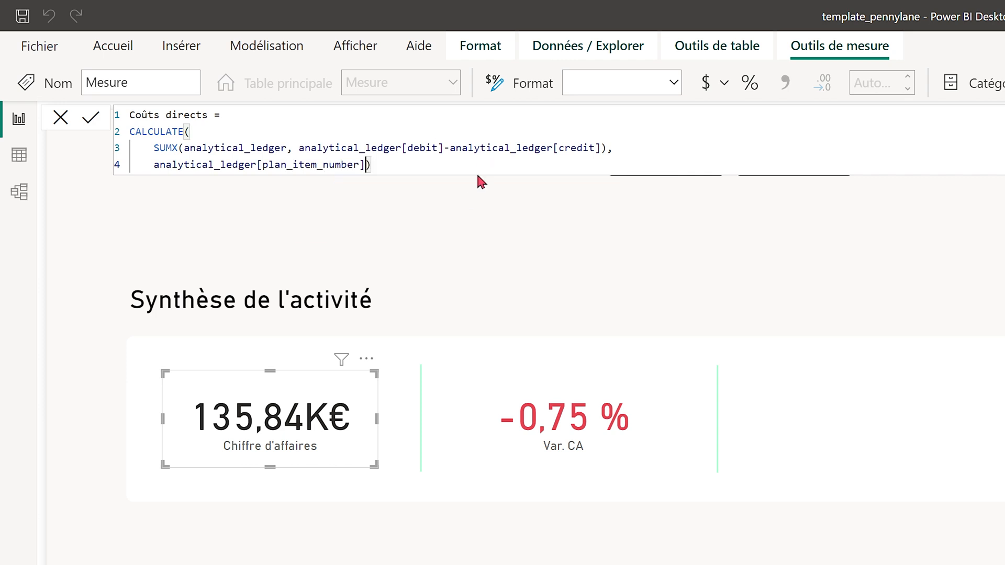
{"action": "type", "text": "= \"601\""}
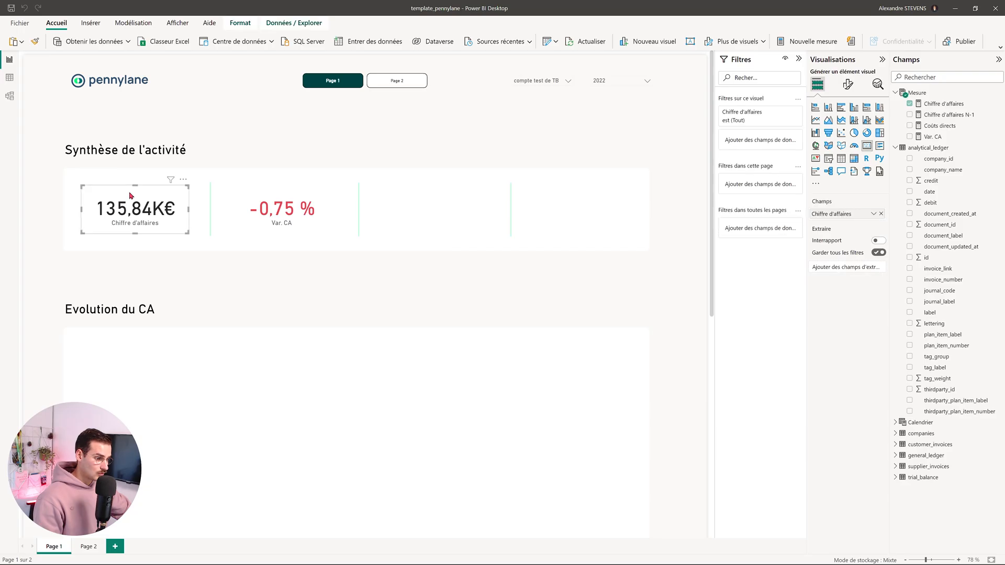
Step: Place a copy of the Chiffre d'affaires card in the third section of the summary and make it show Coûts directs
{"action": "left_click_drag", "start_coordinate": [131, 196], "coordinate": [410, 194]}
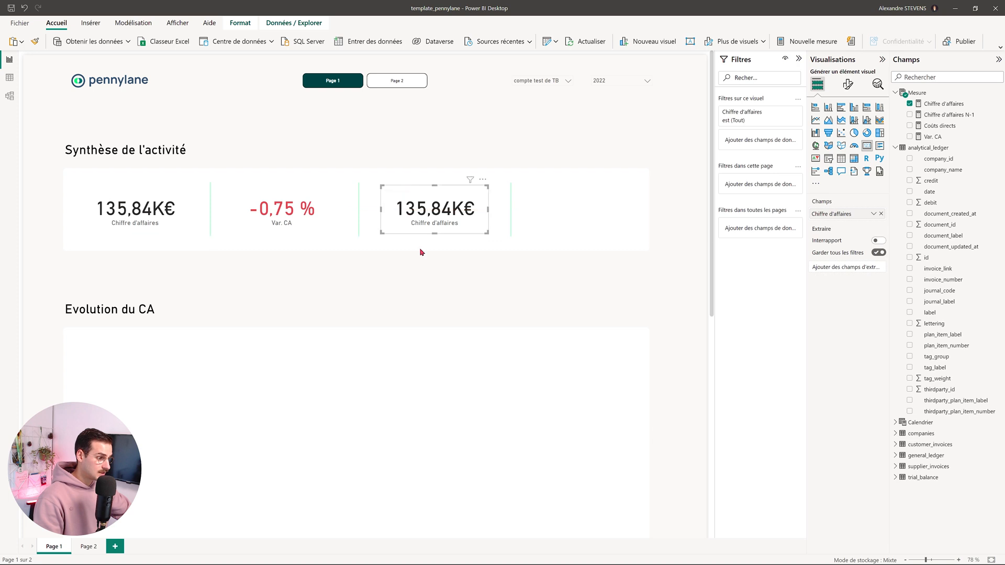
{"action": "left_click", "coordinate": [911, 104]}
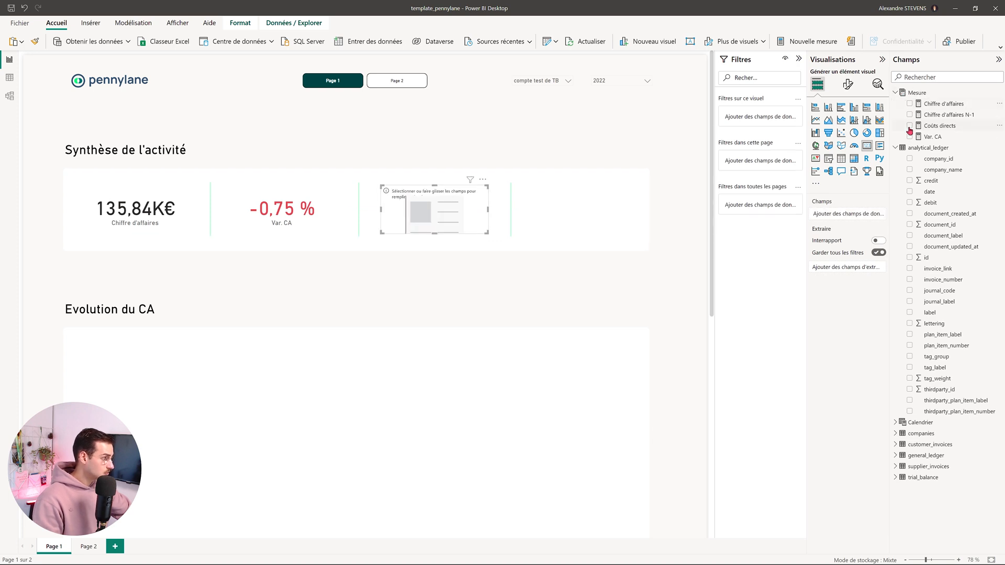
{"action": "left_click", "coordinate": [910, 126]}
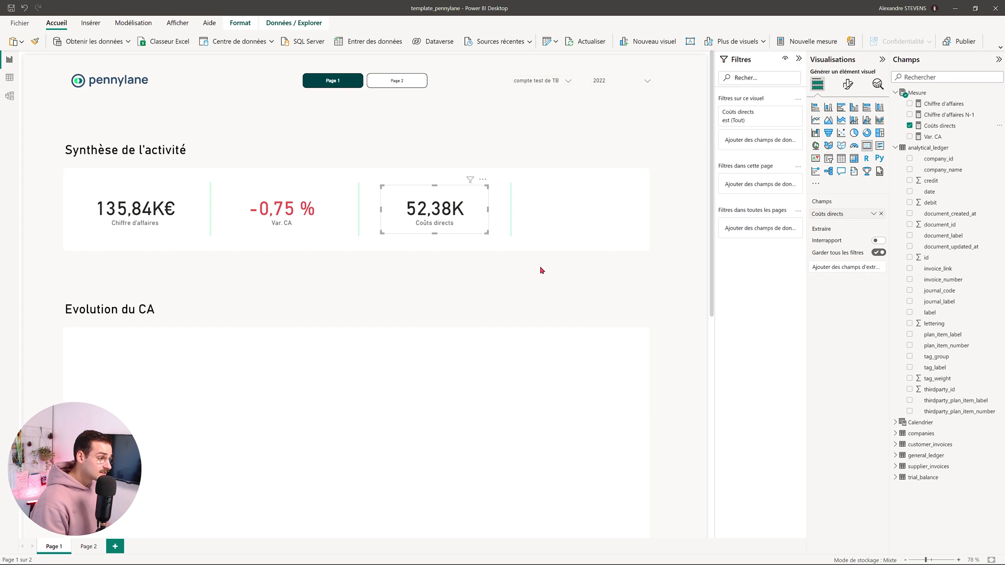
Step: Format the Coûts directs measure as euro currency and deselect its card
{"action": "left_click", "coordinate": [950, 128]}
{"action": "left_click", "coordinate": [362, 42]}
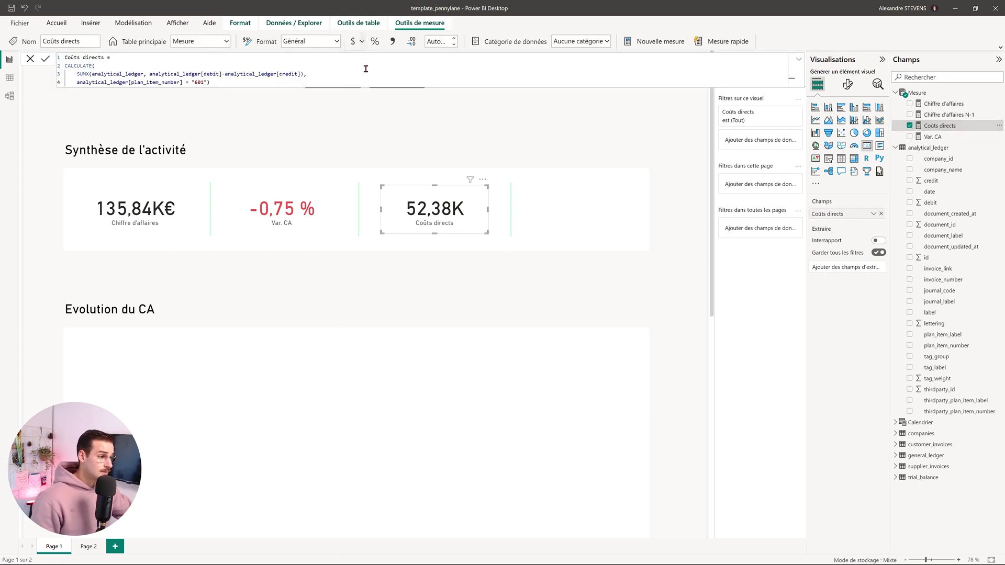
{"action": "left_click", "coordinate": [380, 75]}
{"action": "left_click", "coordinate": [512, 294]}
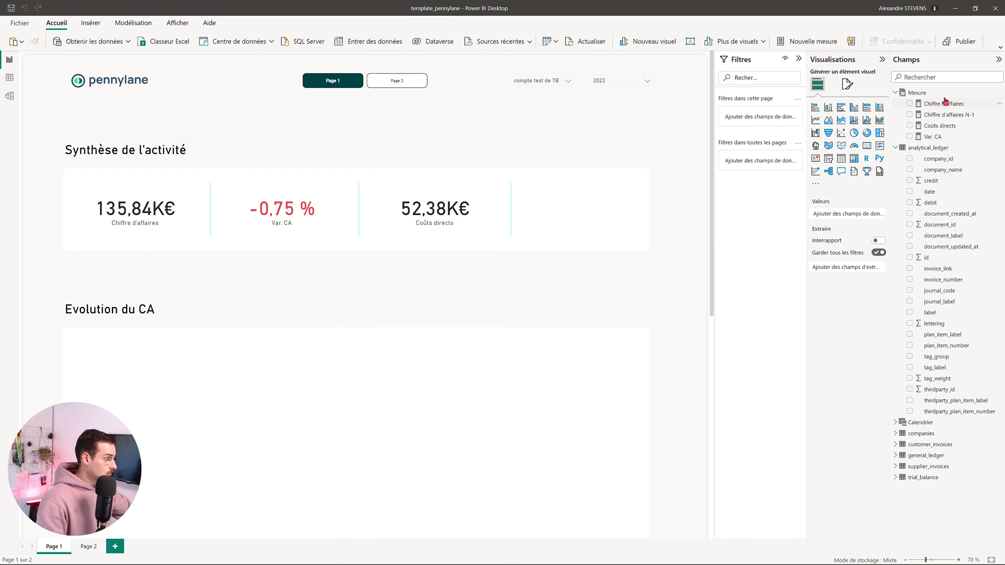
Step: Create a measure named Taux de marge in the Mesure table, starting its formula with [Chiffre d'affaires]-[Coûts directs]
{"action": "left_click", "coordinate": [918, 93]}
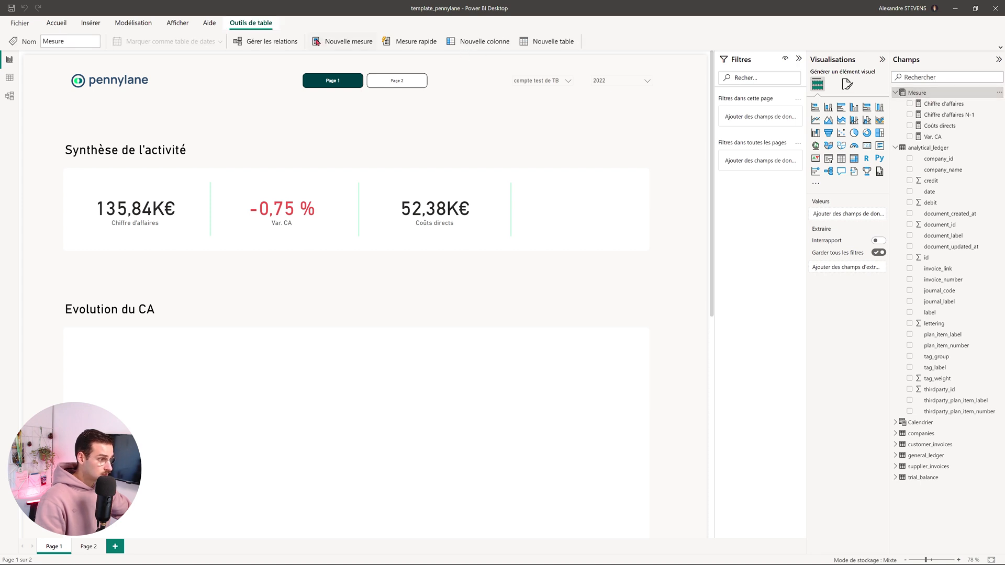
{"action": "left_click", "coordinate": [317, 42]}
{"action": "type", "text": "Taux de marge"}
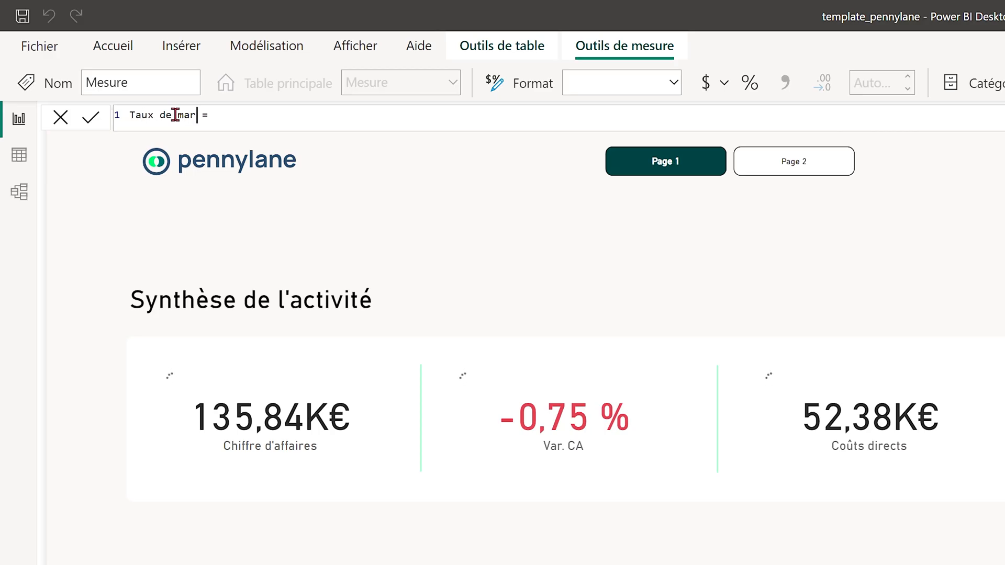
{"action": "left_click", "coordinate": [265, 124]}
{"action": "type", "text": "["}
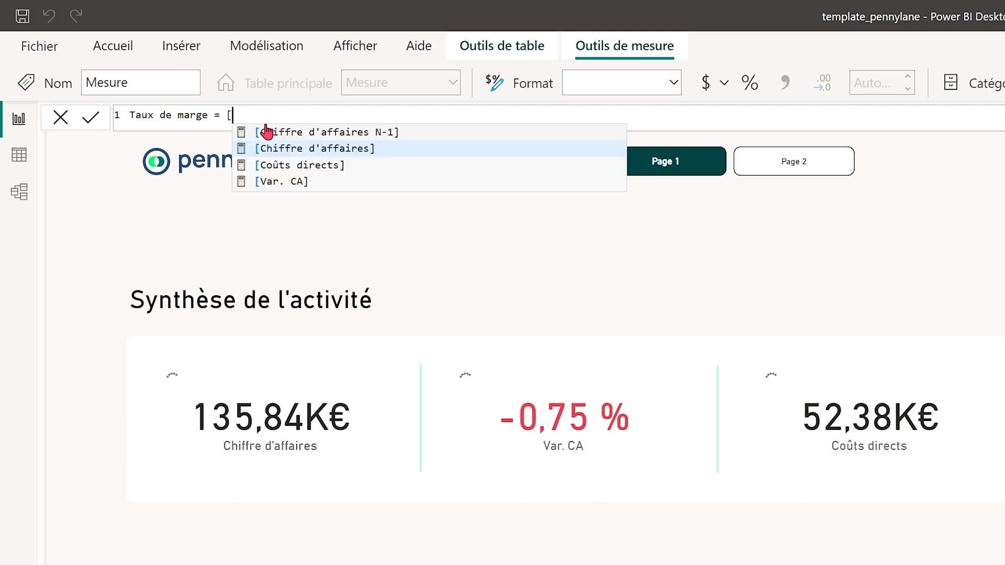
{"action": "left_click", "coordinate": [317, 151]}
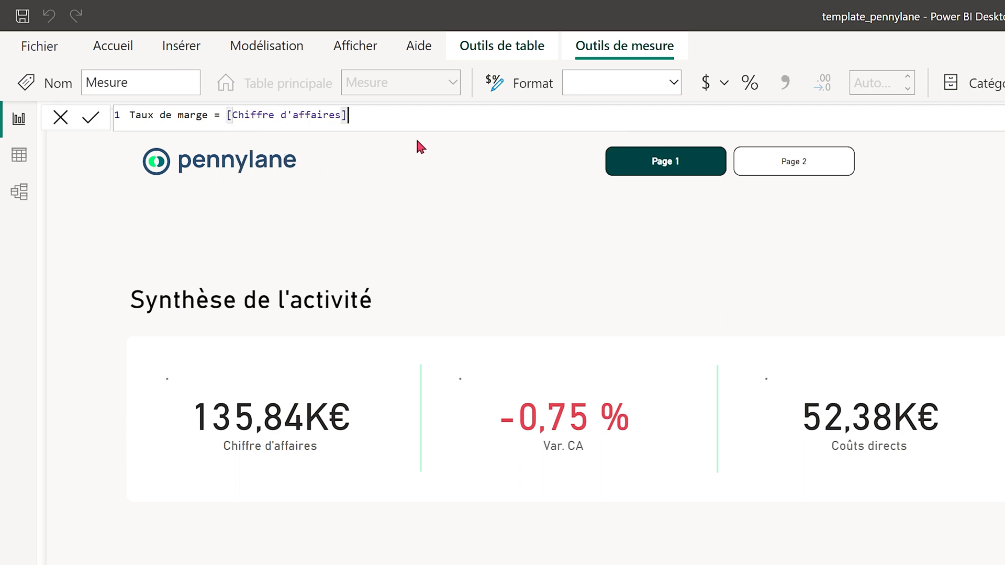
{"action": "type", "text": "-["}
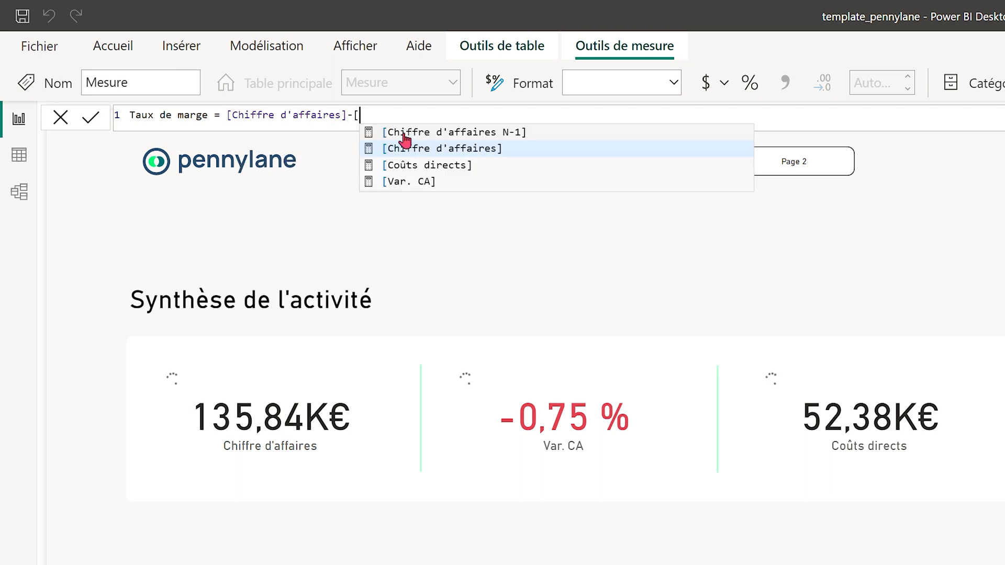
{"action": "left_click", "coordinate": [455, 165]}
Step: Complete the Taux de marge formula as ([Chiffre d'affaires]-[Coûts directs])/[Chiffre d'affaires] and format the measure as a percentage
{"action": "type", "text": "("}
{"action": "left_click", "coordinate": [466, 116]}
{"action": "type", "text": ")/["}
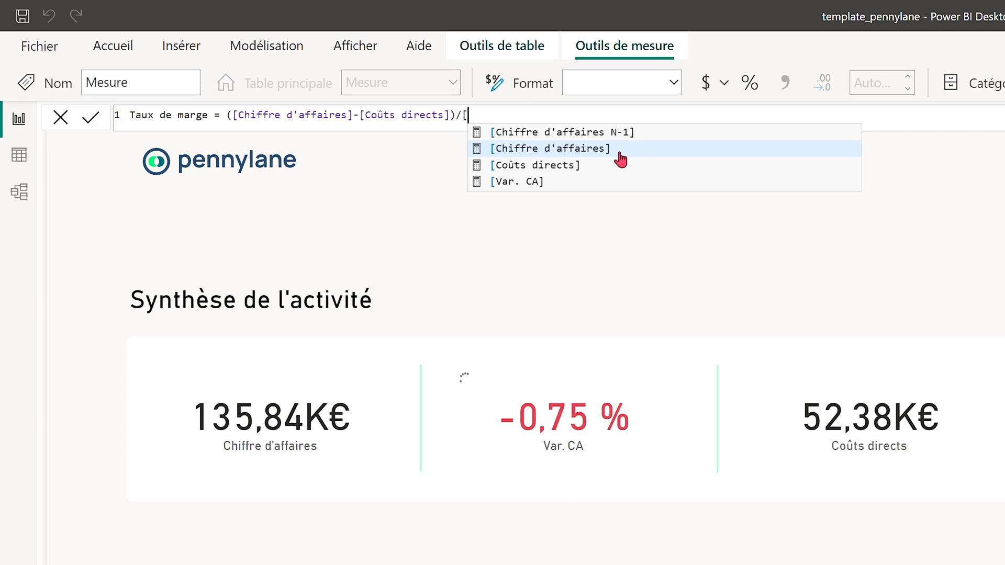
{"action": "left_click", "coordinate": [620, 154]}
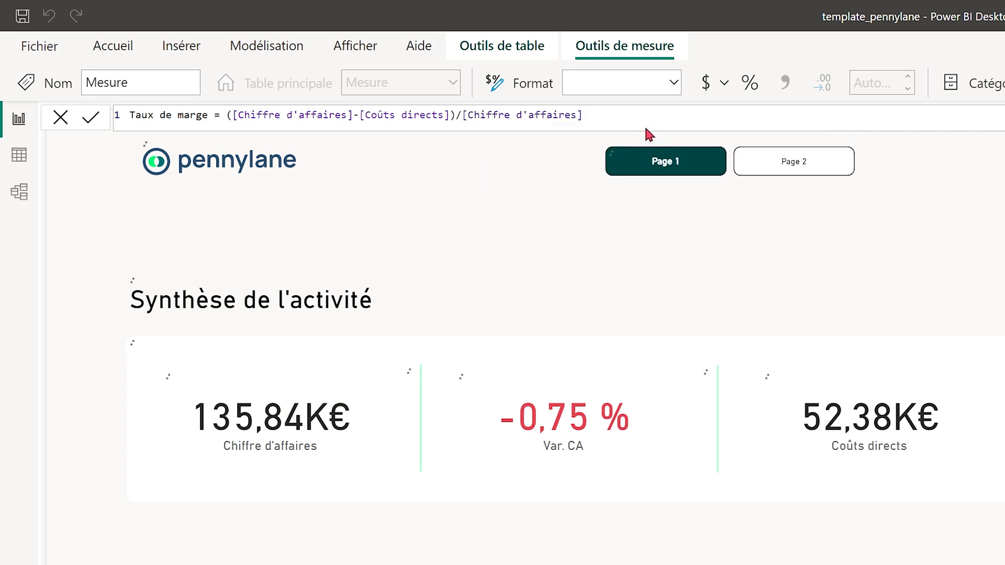
{"action": "key", "text": "Return"}
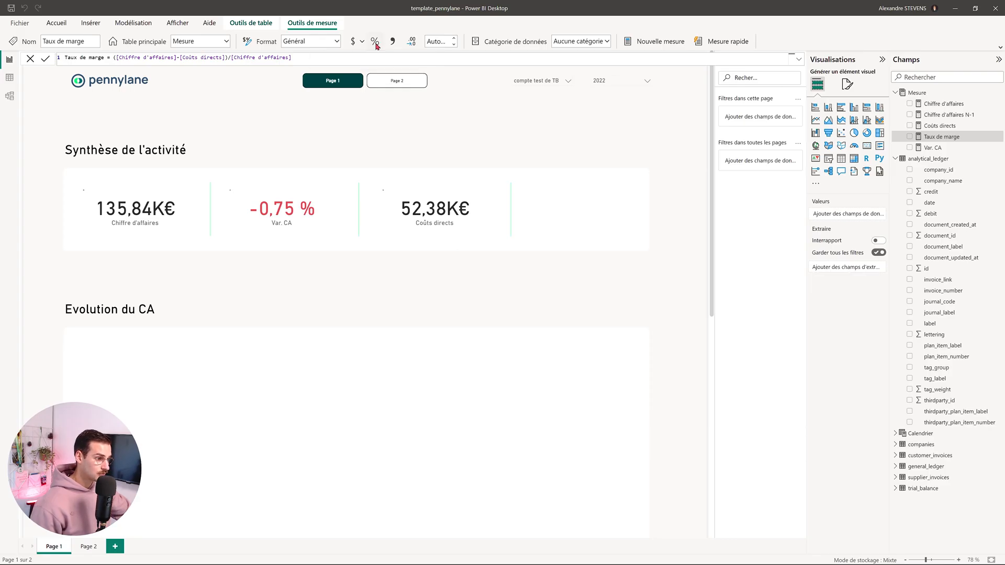
Step: Duplicate the Coûts directs card into the fourth section of the summary and make the copy show Taux de marge
{"action": "left_click", "coordinate": [442, 218]}
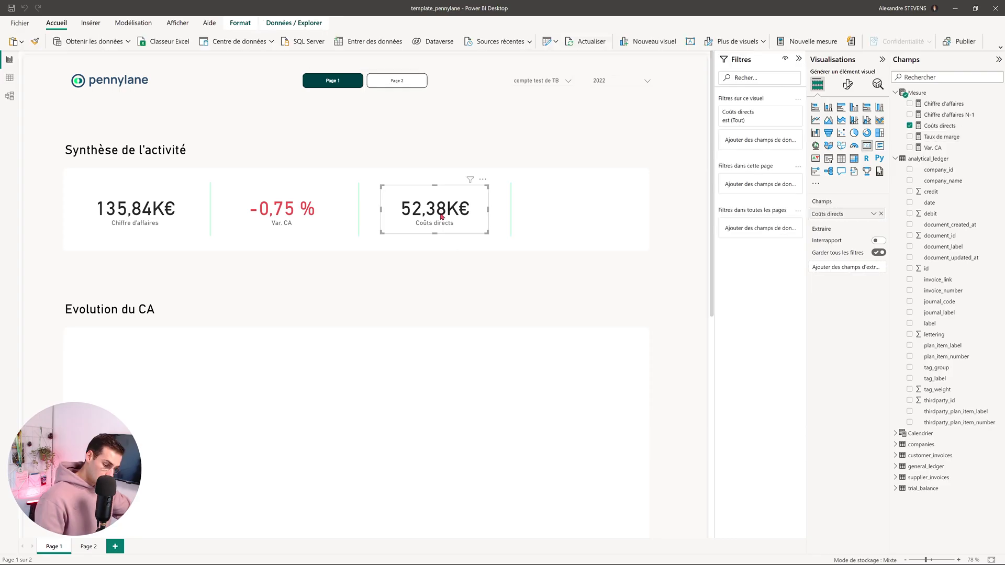
{"action": "key", "text": "ctrl+c"}
{"action": "key", "text": "ctrl+v"}
{"action": "left_click_drag", "start_coordinate": [435, 220], "coordinate": [565, 217]}
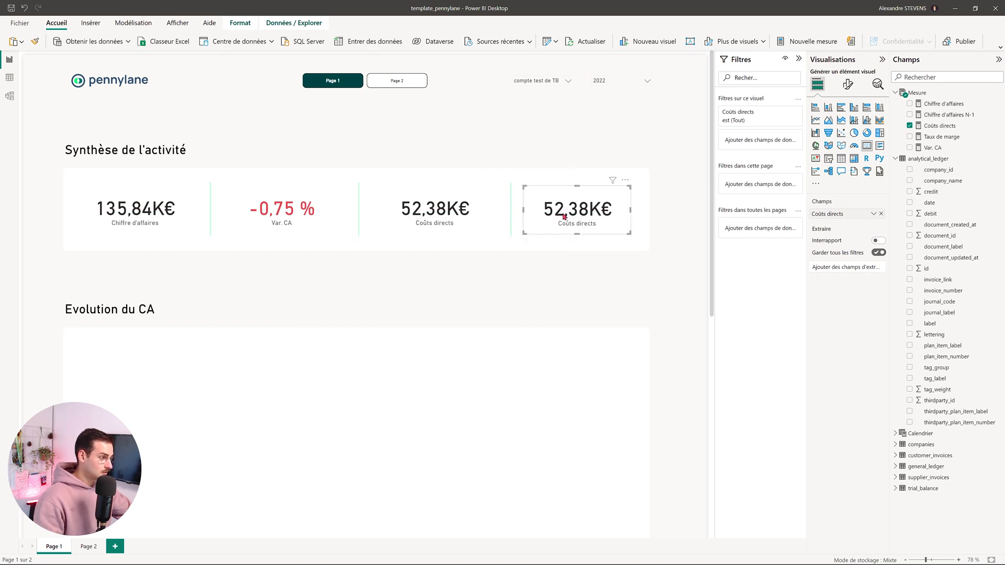
{"action": "left_click", "coordinate": [910, 126]}
{"action": "left_click", "coordinate": [910, 137]}
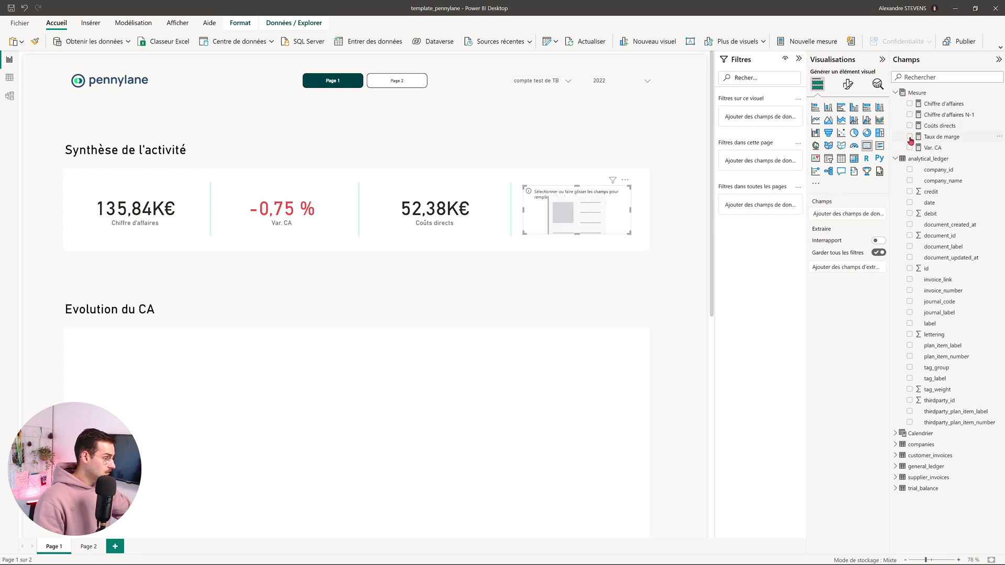
{"action": "left_click", "coordinate": [684, 255]}
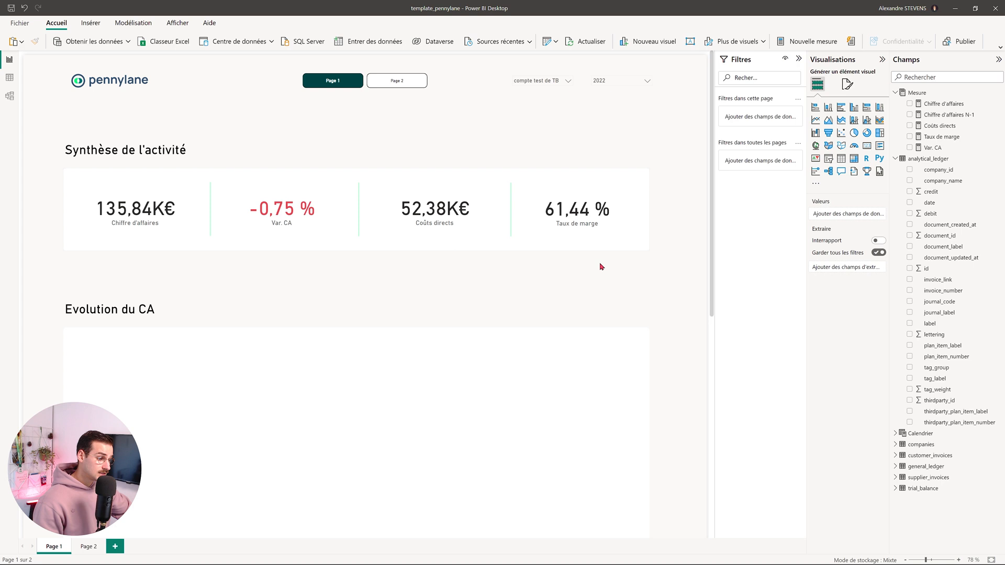
Step: Insert a line chart and position and resize it to fill the empty Evolution du CA block
{"action": "scroll", "coordinate": [454, 400], "scroll_direction": "down", "scroll_amount": 1}
{"action": "scroll", "coordinate": [587, 150], "scroll_direction": "down", "scroll_amount": 1}
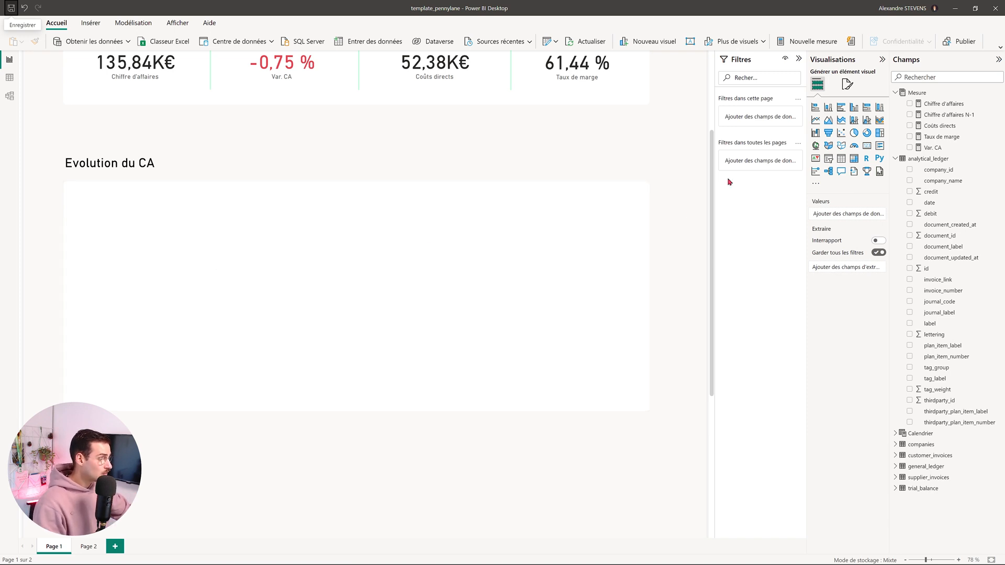
{"action": "left_click", "coordinate": [816, 120]}
{"action": "left_click_drag", "start_coordinate": [249, 128], "coordinate": [258, 214]}
{"action": "left_click_drag", "start_coordinate": [660, 242], "coordinate": [643, 403]}
Step: Plot Chiffre d'affaires on the line chart's Y axis against Mois from the Calendrier table on the X axis
{"action": "left_click_drag", "start_coordinate": [956, 104], "coordinate": [359, 273]}
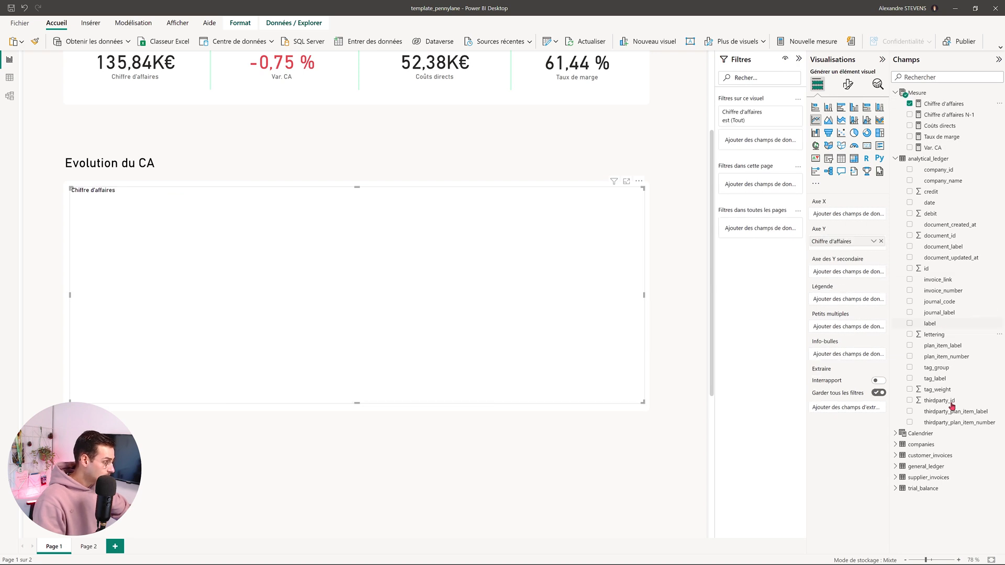
{"action": "left_click", "coordinate": [896, 433]}
{"action": "left_click_drag", "start_coordinate": [936, 466], "coordinate": [450, 319]}
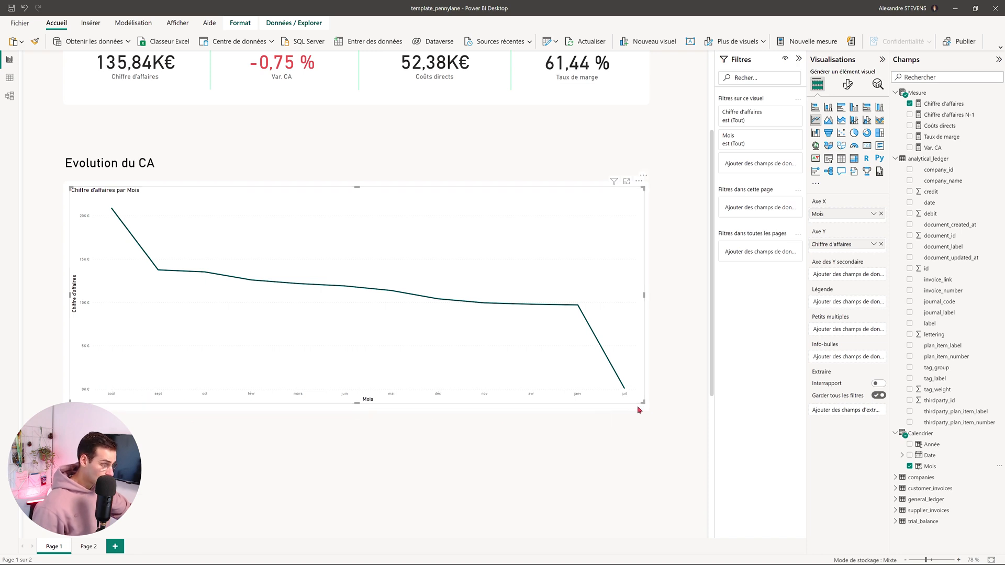
Step: Add the Calendrier Date field to the line chart's tooltips and sort the axis by Date (le plus ancien) in ascending order
{"action": "mouse_move", "coordinate": [534, 265]}
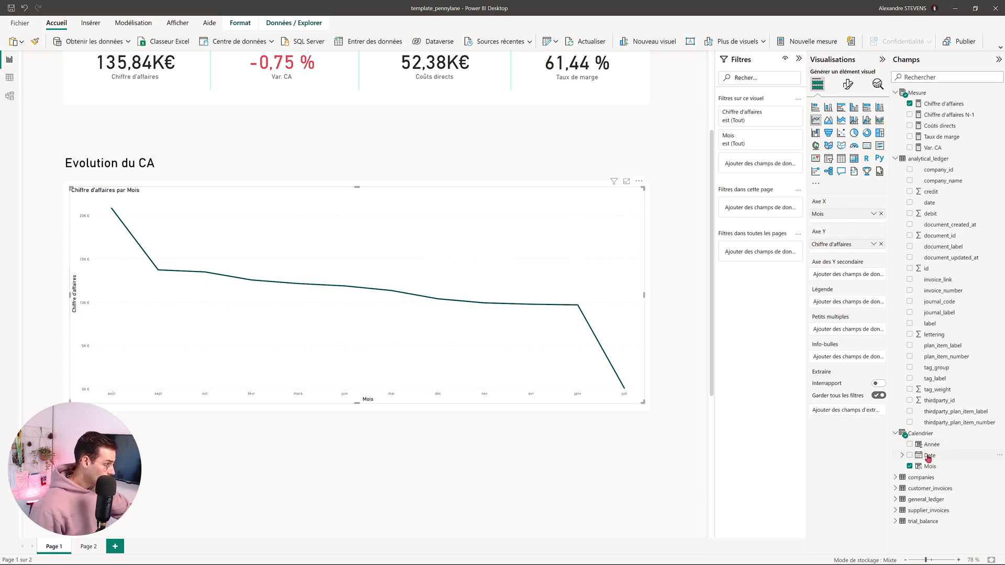
{"action": "left_click_drag", "start_coordinate": [910, 458], "coordinate": [837, 360]}
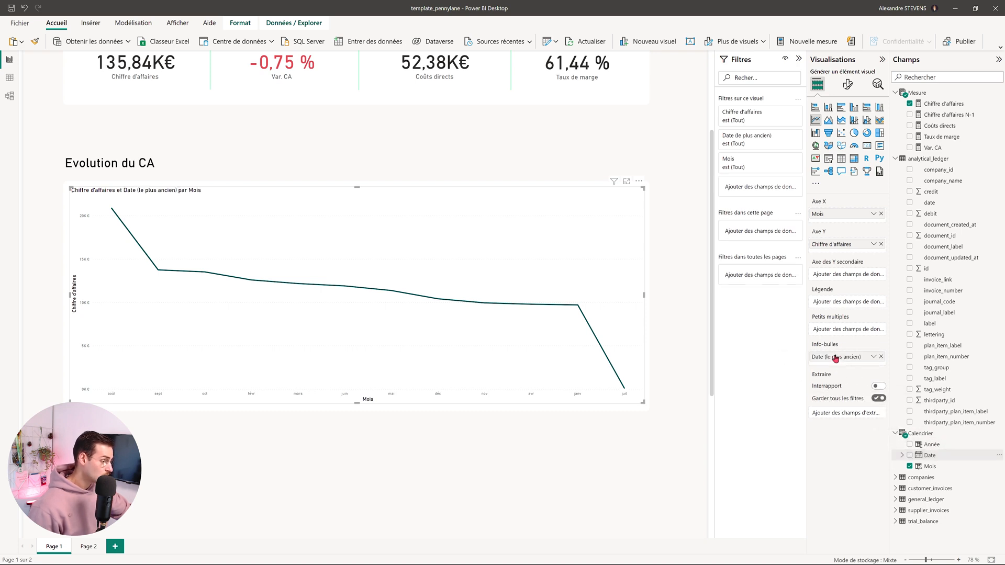
{"action": "left_click", "coordinate": [640, 181]}
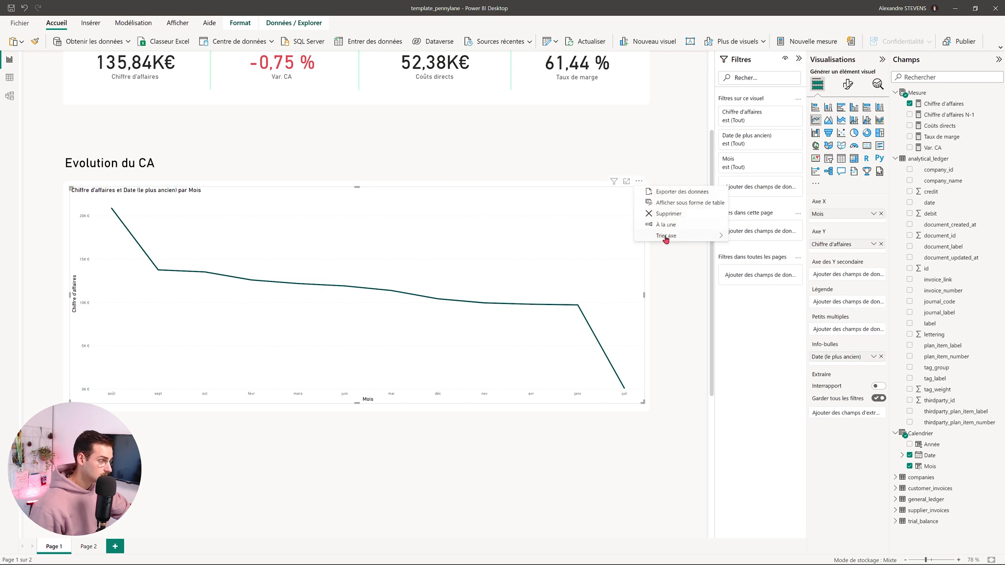
{"action": "mouse_move", "coordinate": [665, 239]}
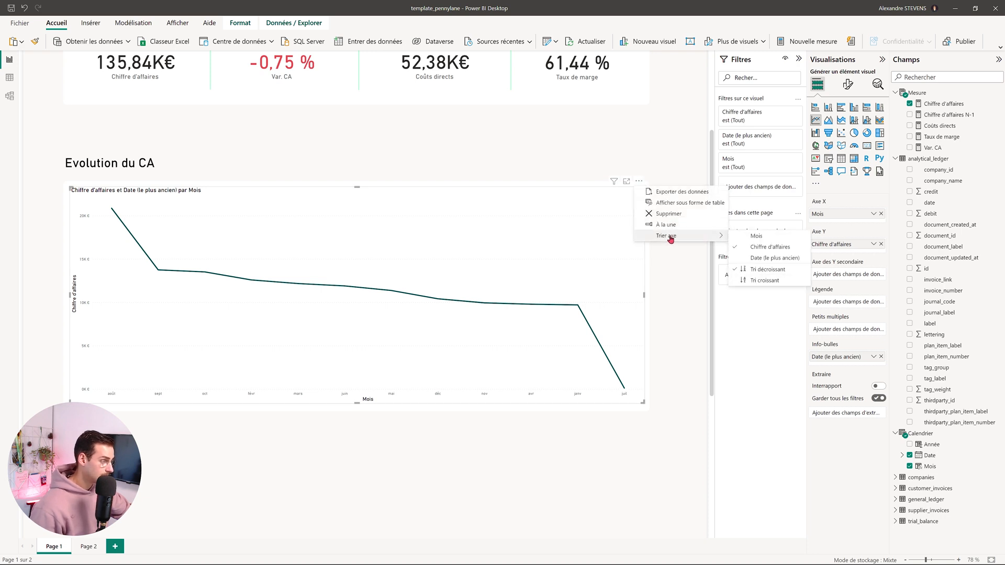
{"action": "left_click", "coordinate": [769, 258]}
{"action": "left_click", "coordinate": [639, 182]}
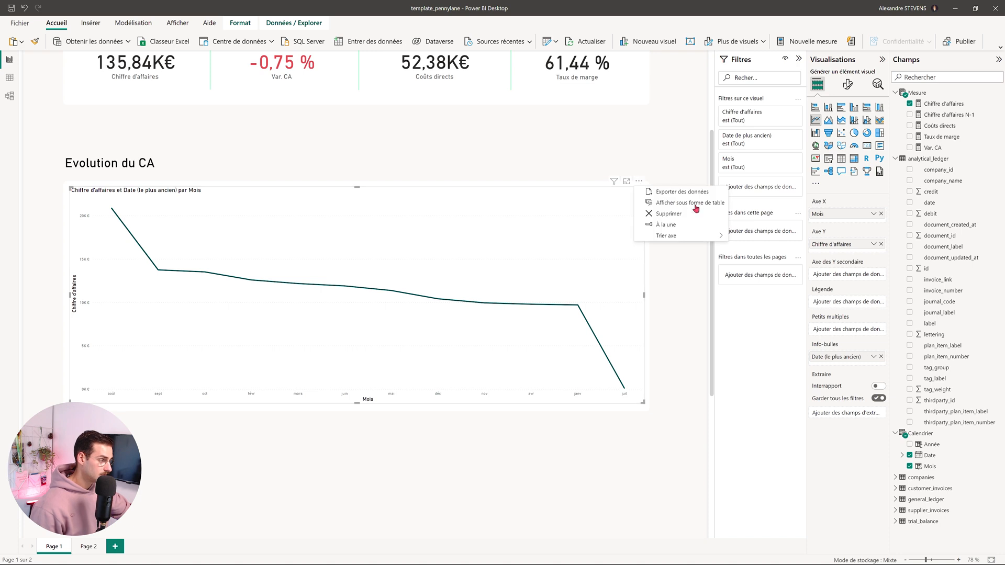
{"action": "mouse_move", "coordinate": [673, 236]}
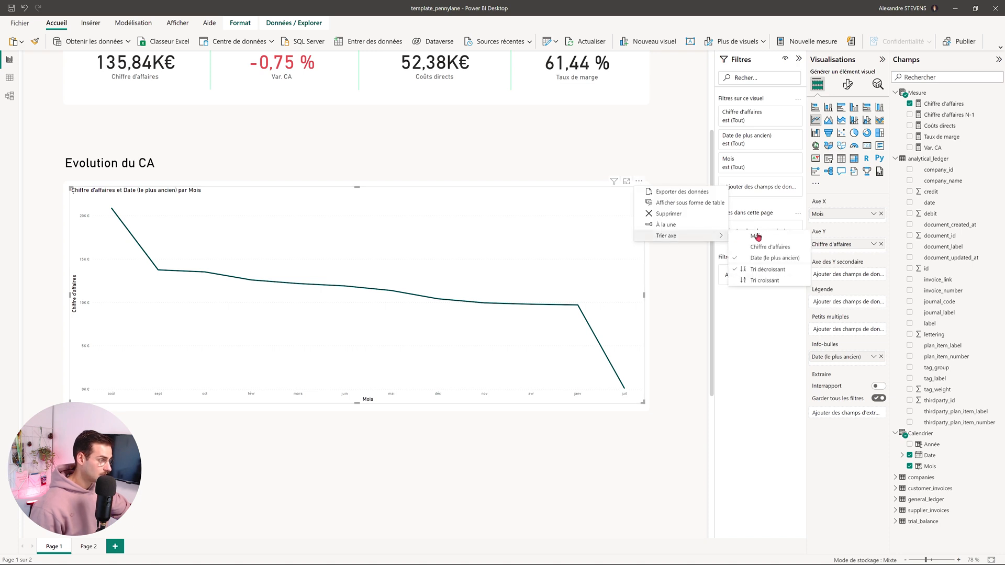
{"action": "left_click", "coordinate": [757, 281]}
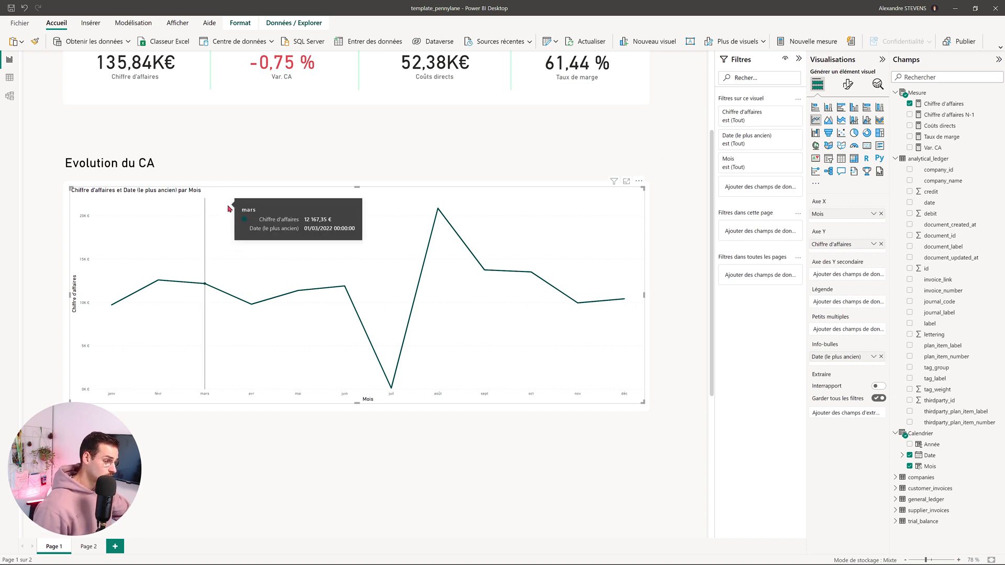
Step: Hide the X and Y axis titles on the Evolution du CA line chart
{"action": "left_click", "coordinate": [848, 85]}
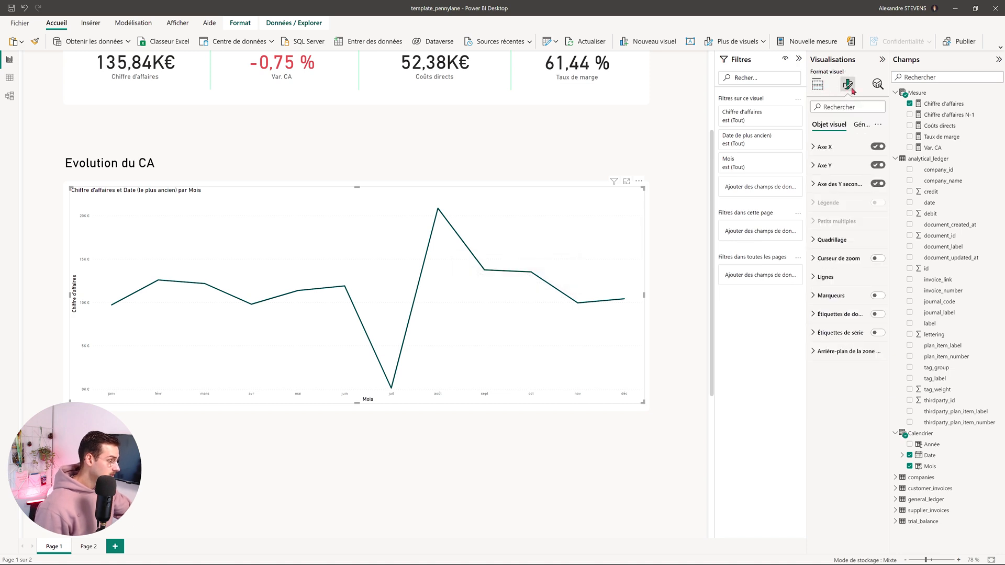
{"action": "left_click", "coordinate": [833, 148]}
{"action": "left_click", "coordinate": [833, 149]}
{"action": "left_click", "coordinate": [833, 166]}
{"action": "left_click", "coordinate": [874, 301]}
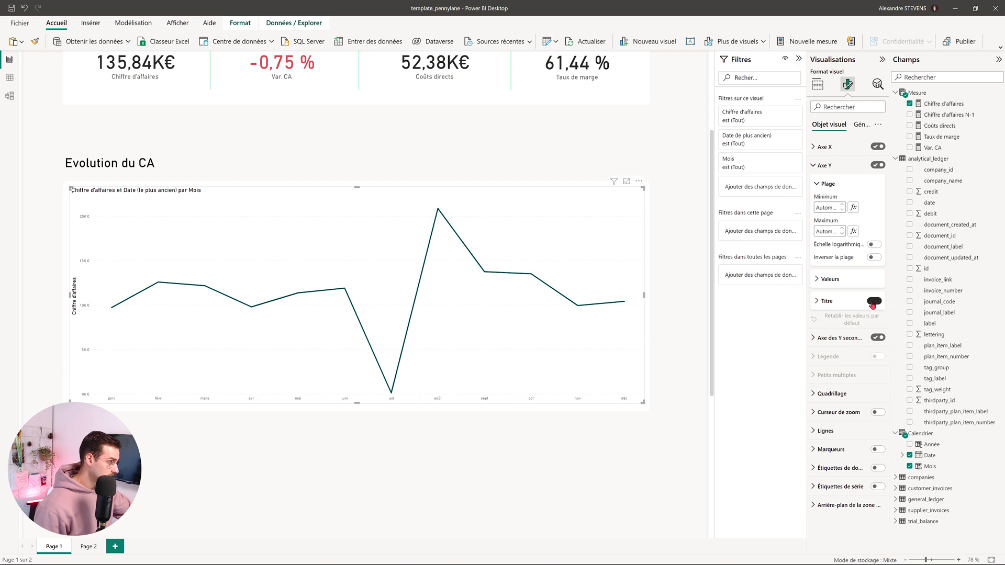
Step: Increase the font size of the value labels on the chart's X and Y axes
{"action": "left_click", "coordinate": [825, 147]}
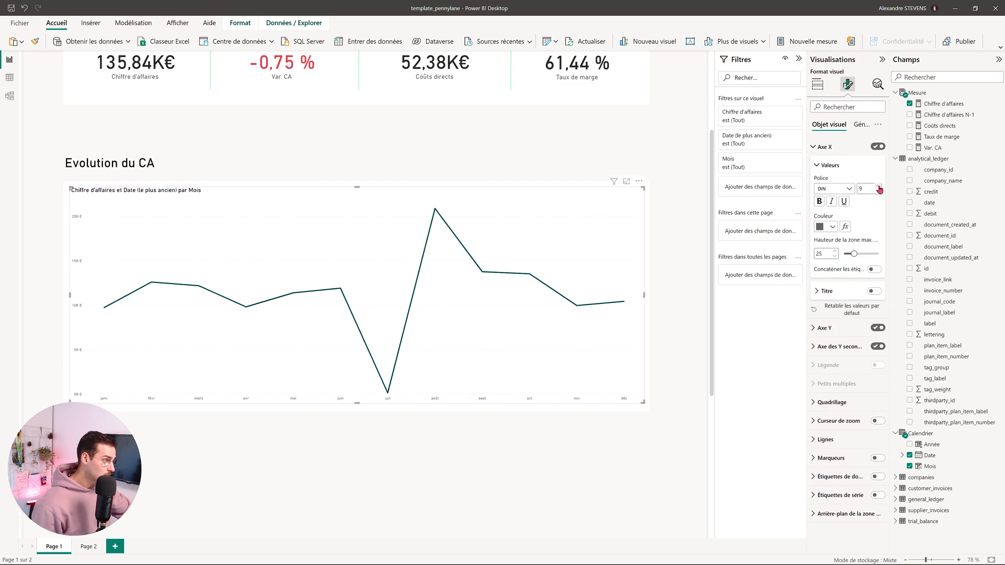
{"action": "left_click", "coordinate": [838, 148]}
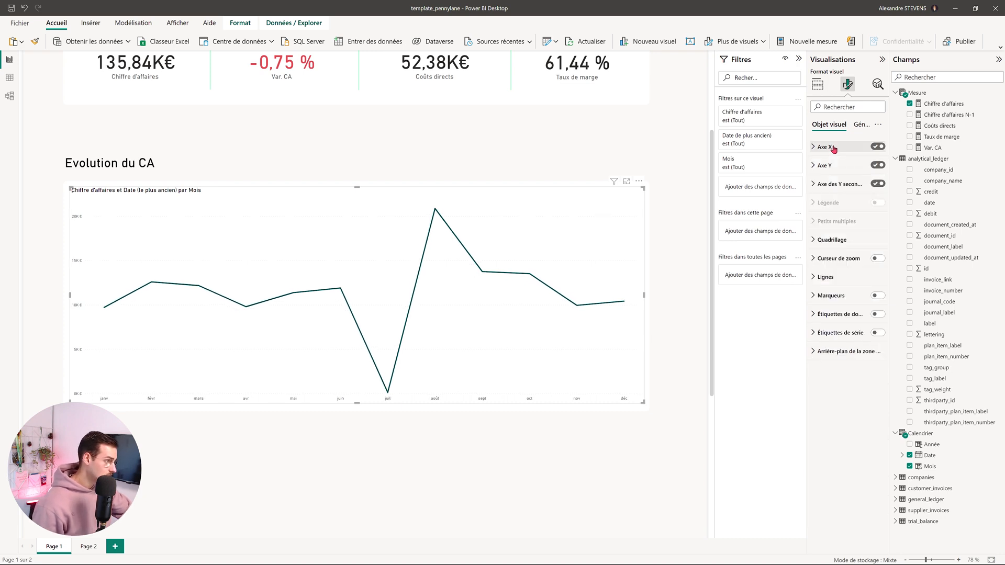
{"action": "left_click", "coordinate": [839, 166]}
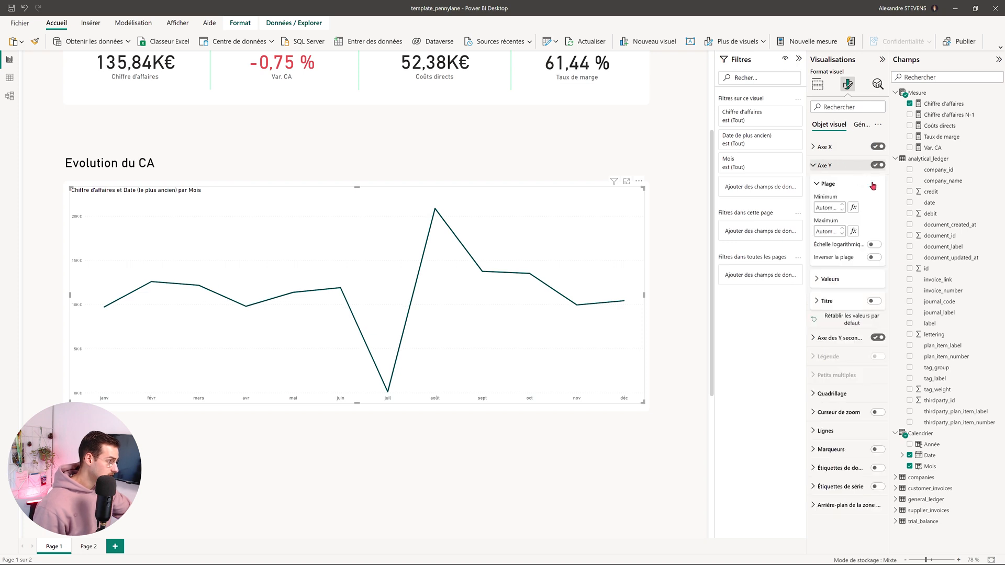
{"action": "left_click", "coordinate": [844, 284]}
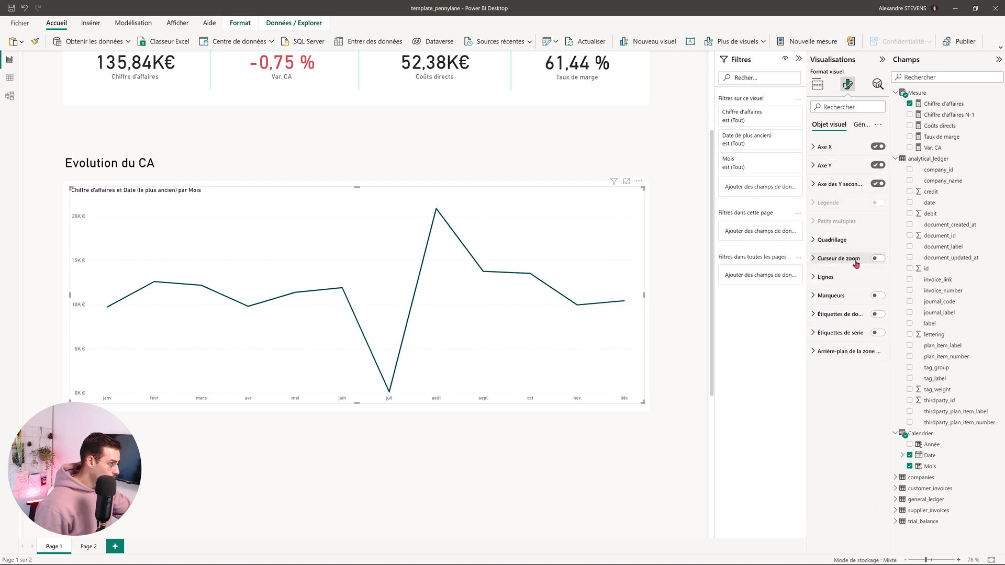
Step: Set the chart line's stroke thickness to 4 px
{"action": "left_click", "coordinate": [826, 277]}
{"action": "scroll", "coordinate": [853, 366], "scroll_direction": "down", "scroll_amount": 1}
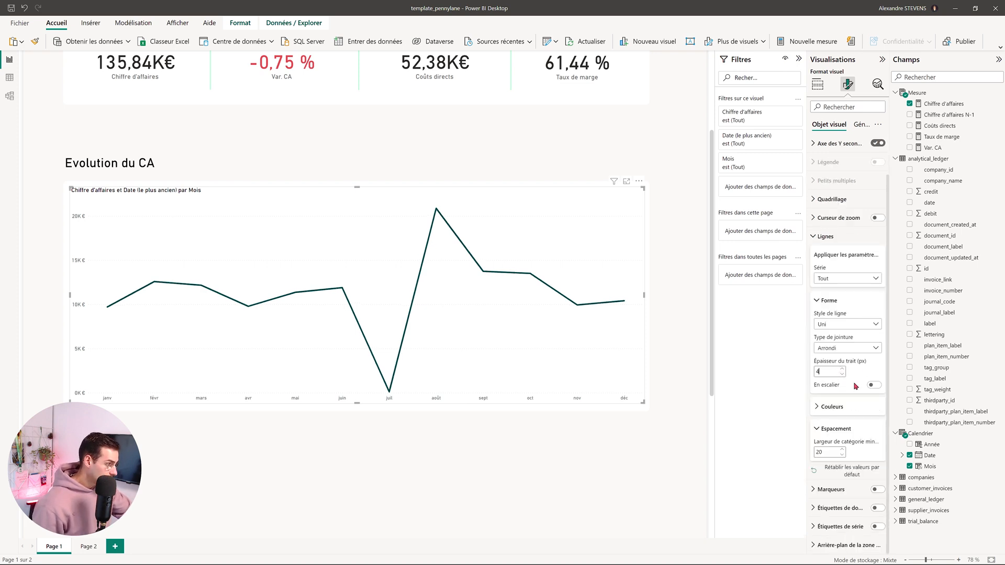
{"action": "left_click", "coordinate": [832, 236]}
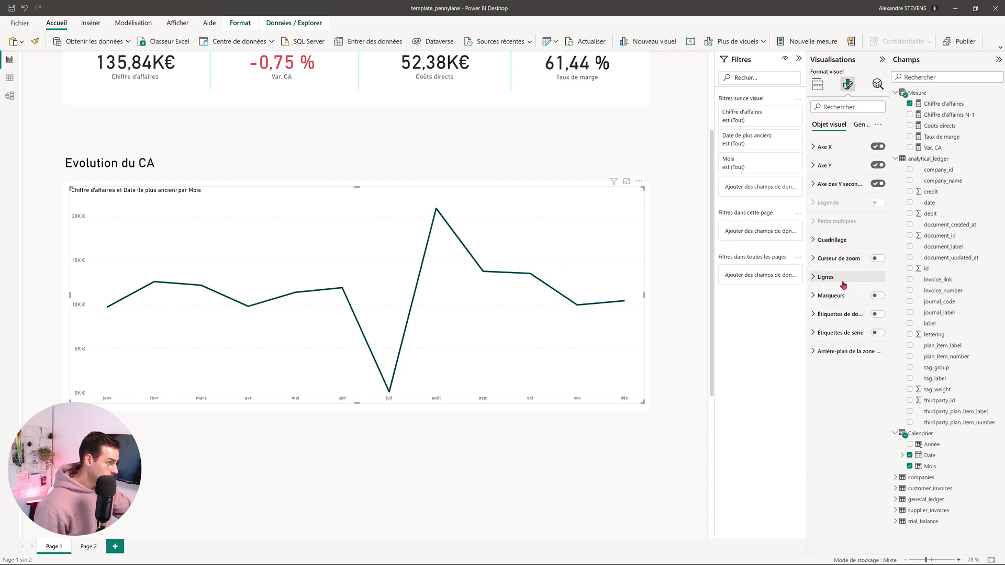
Step: Show markers on the revenue line and set their size to 6 px
{"action": "left_click", "coordinate": [877, 296]}
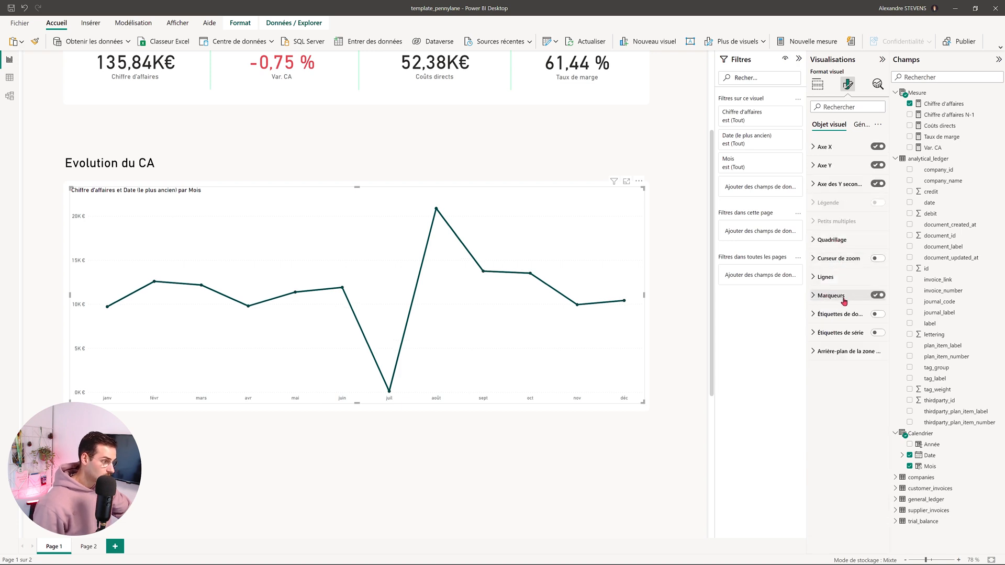
{"action": "left_click", "coordinate": [838, 297]}
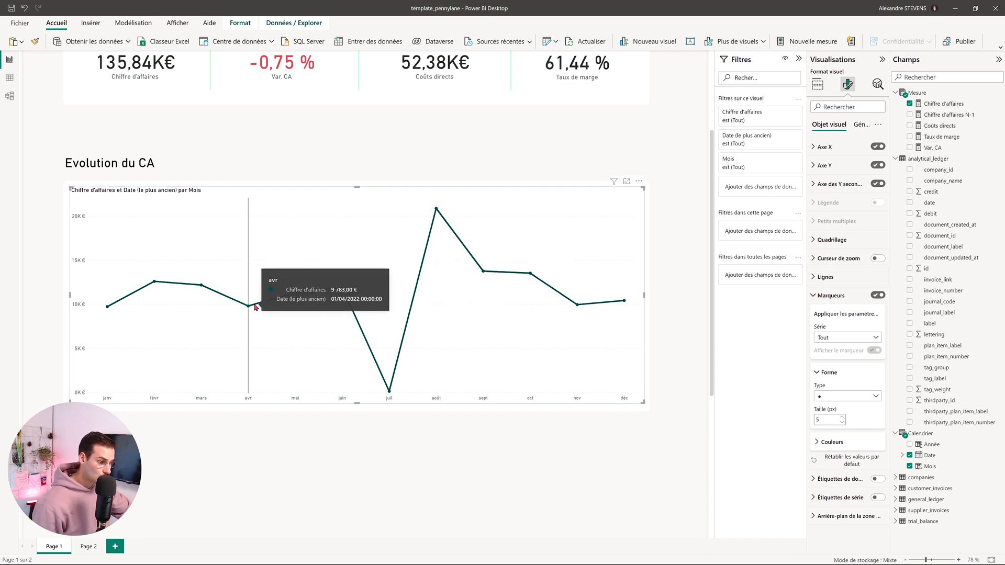
{"action": "left_click", "coordinate": [843, 418]}
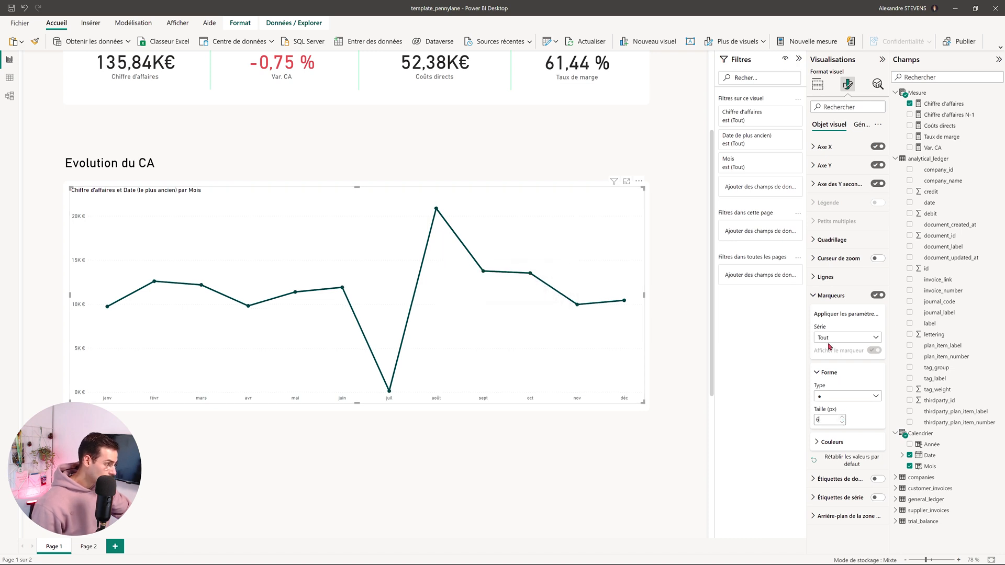
{"action": "left_click", "coordinate": [827, 297]}
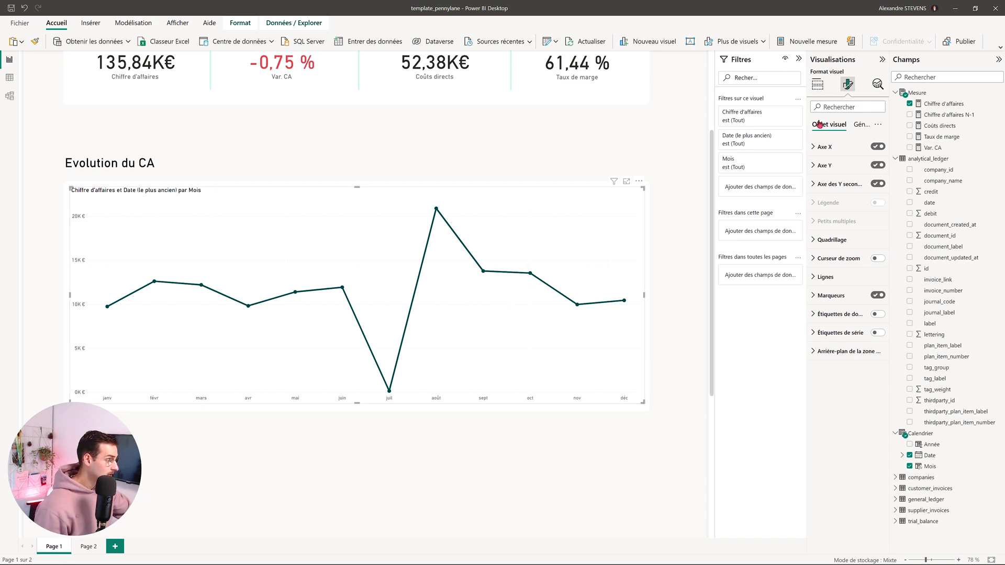
Step: Turn off the line chart's own title and deselect the visual
{"action": "left_click", "coordinate": [861, 128]}
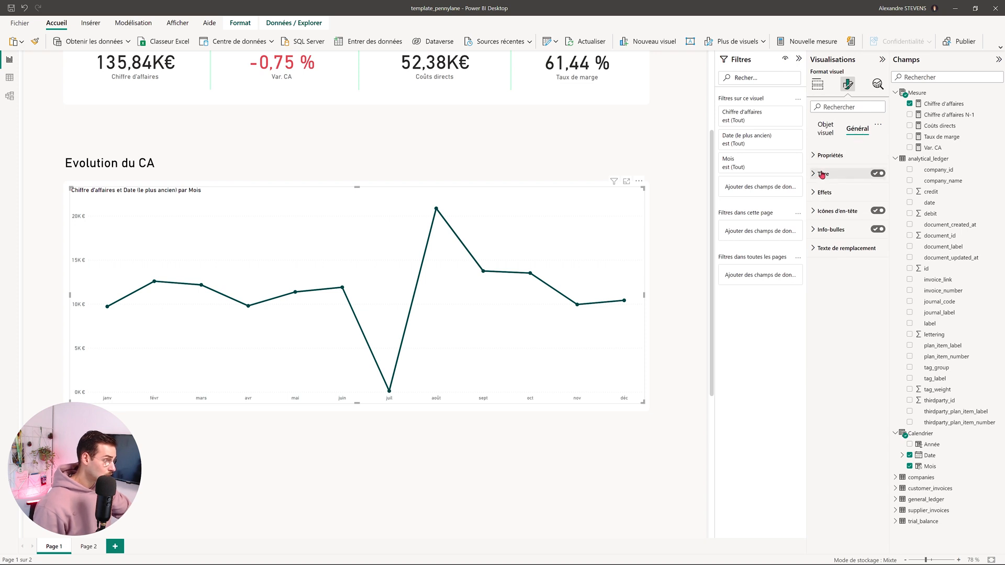
{"action": "left_click", "coordinate": [879, 174]}
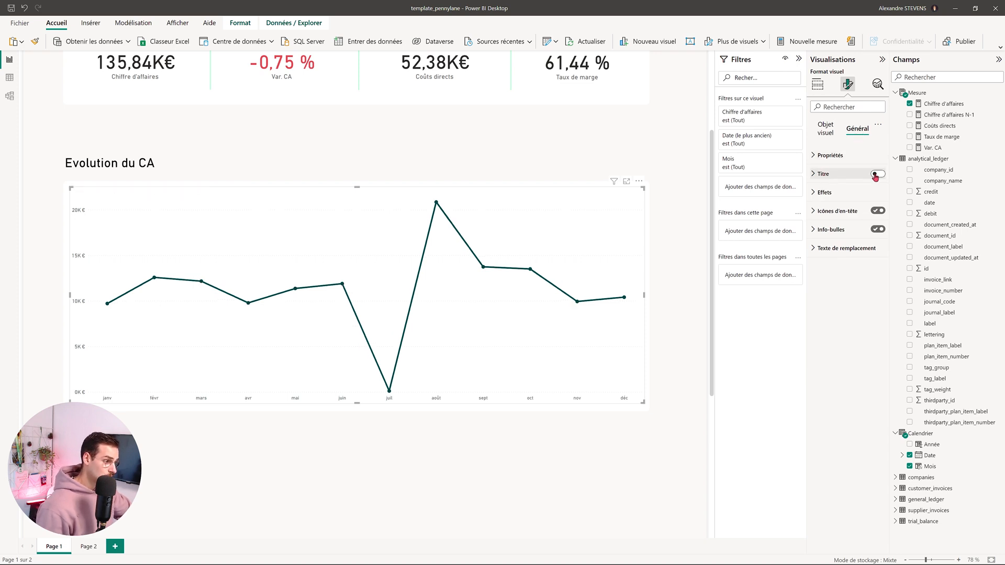
{"action": "left_click", "coordinate": [671, 282]}
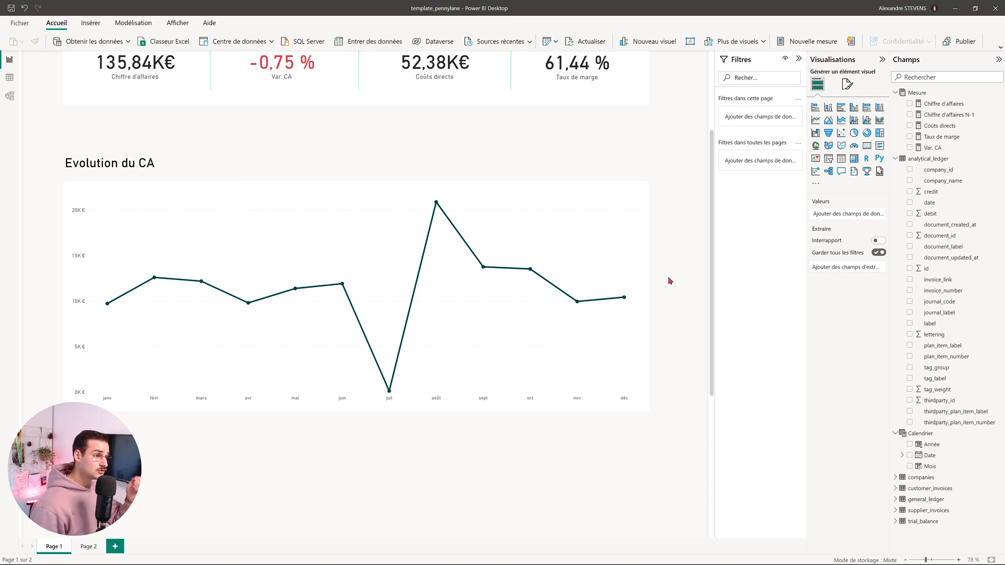
Step: Add an average line (Ligne Moyenne) for the Chiffre d'affaires series to the line chart
{"action": "left_click", "coordinate": [600, 228]}
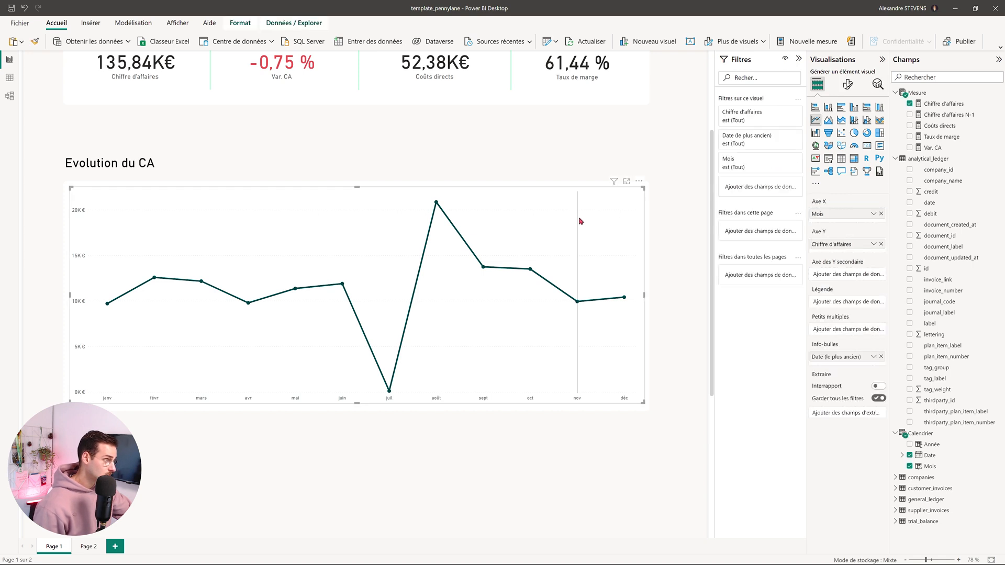
{"action": "left_click", "coordinate": [878, 85]}
{"action": "left_click", "coordinate": [833, 183]}
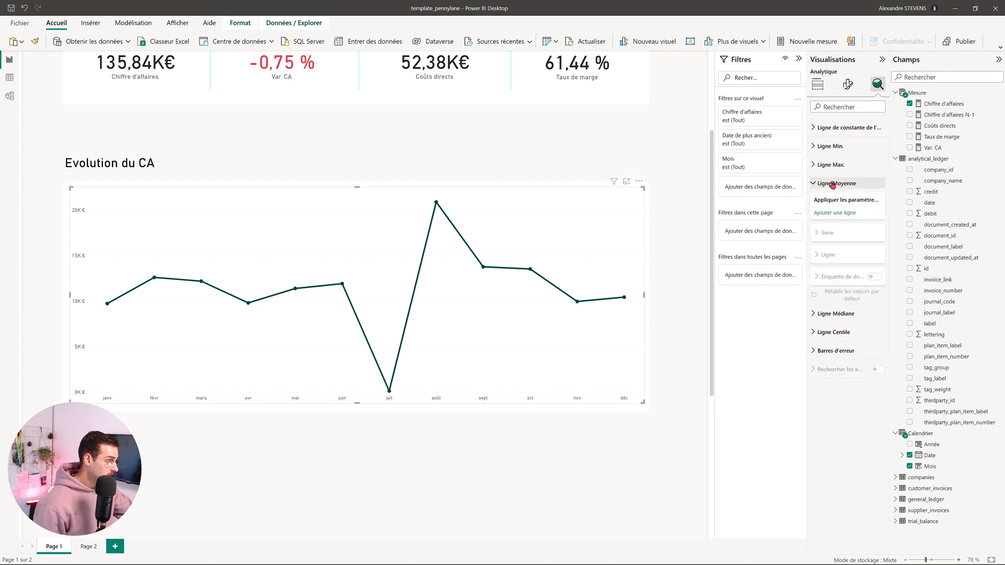
{"action": "left_click", "coordinate": [835, 213]}
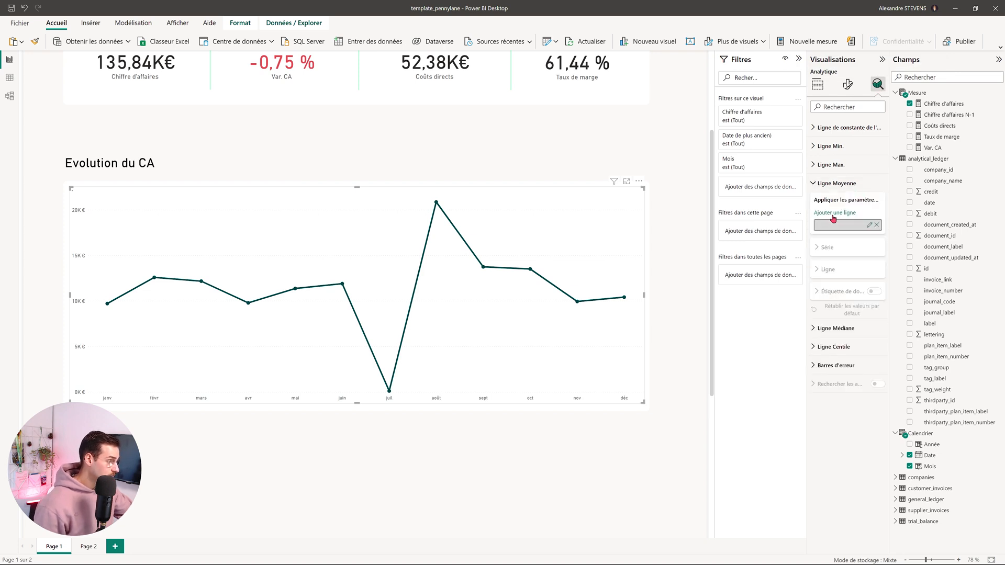
{"action": "left_click", "coordinate": [870, 226]}
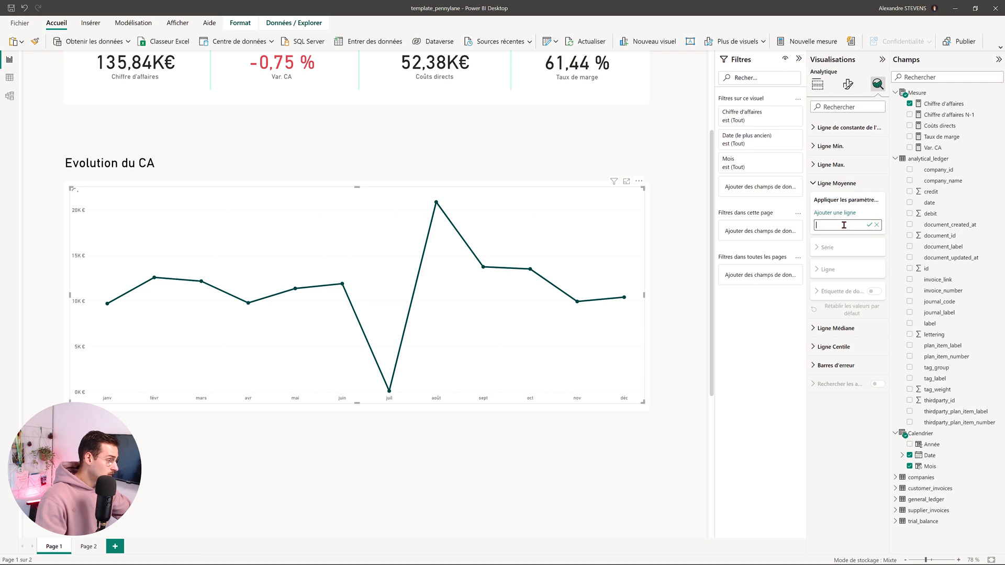
{"action": "type", "text": "Mo"}
{"action": "key", "text": "Escape"}
{"action": "left_click", "coordinate": [824, 247]}
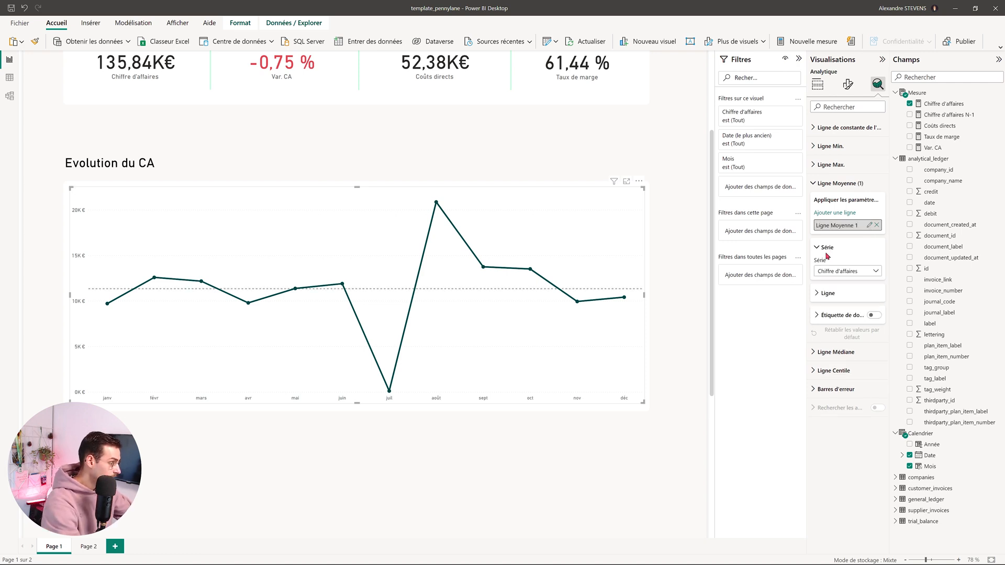
Step: Make the average line bright green with the Uni style and Derrière position, and turn on its data label
{"action": "left_click", "coordinate": [829, 295]}
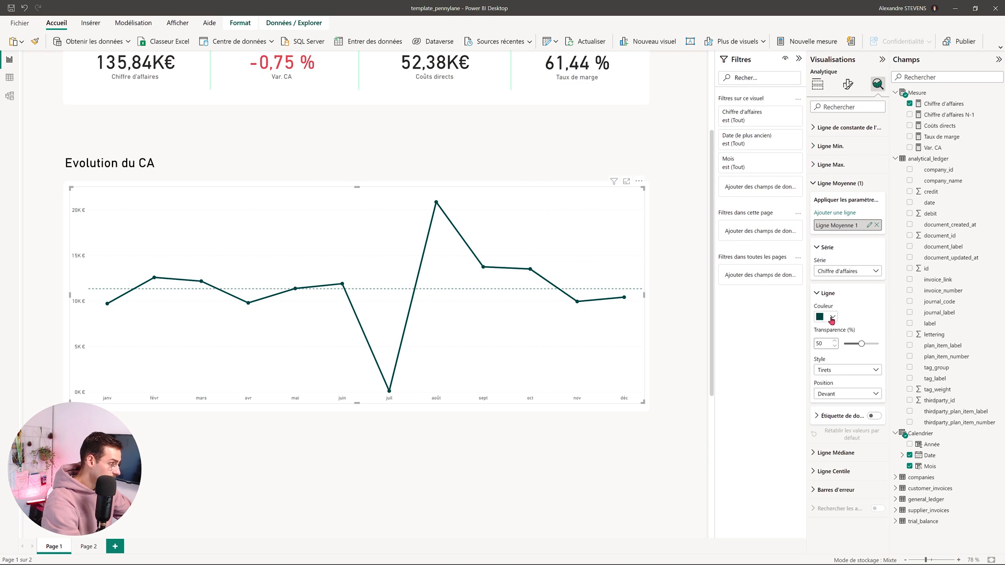
{"action": "left_click", "coordinate": [832, 317]}
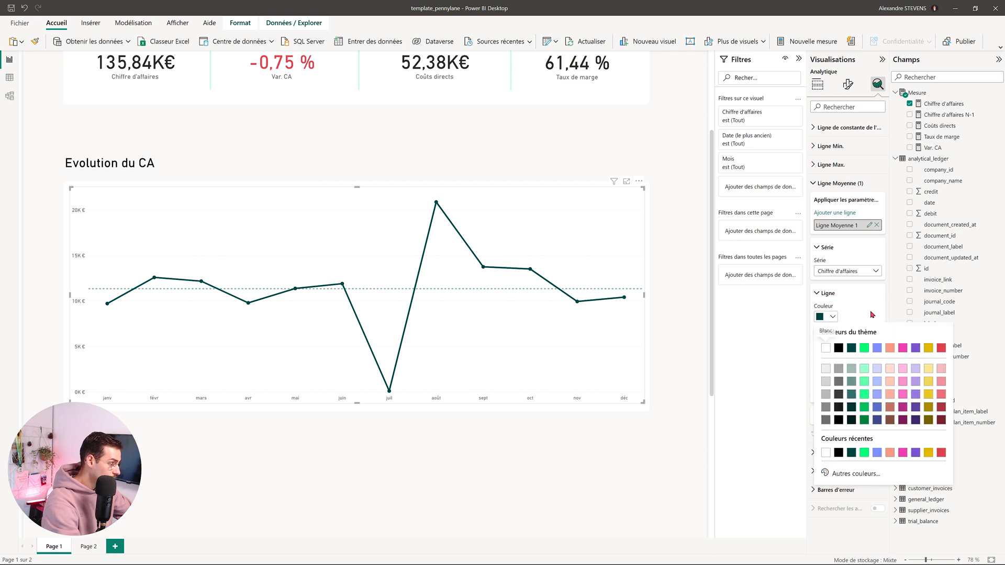
{"action": "left_click", "coordinate": [864, 349]}
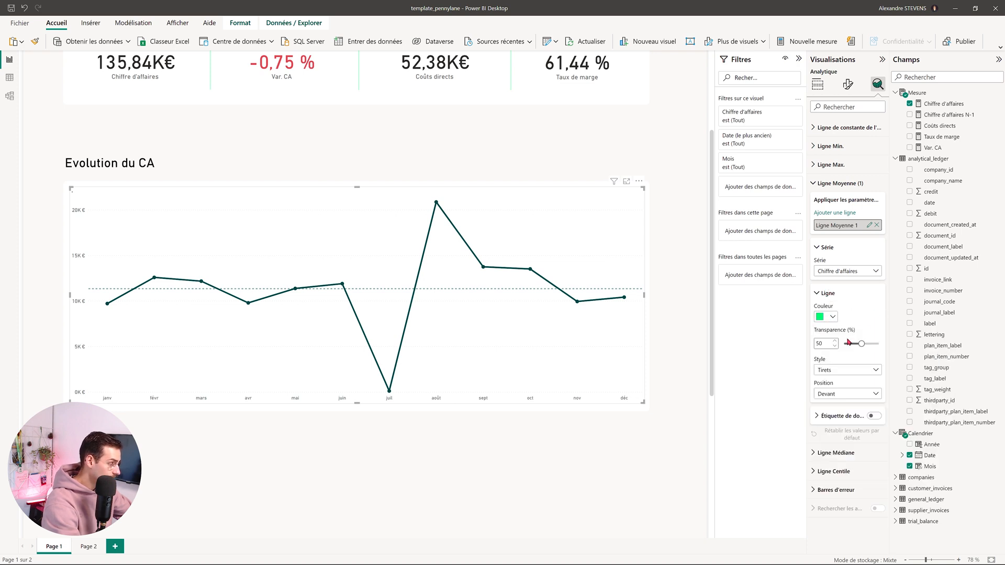
{"action": "left_click", "coordinate": [852, 372]}
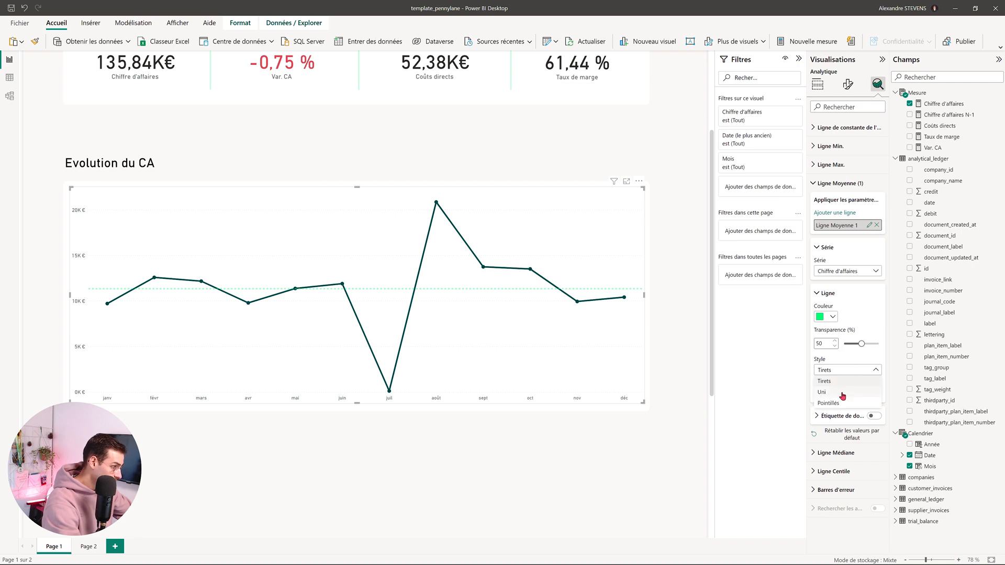
{"action": "left_click", "coordinate": [842, 394]}
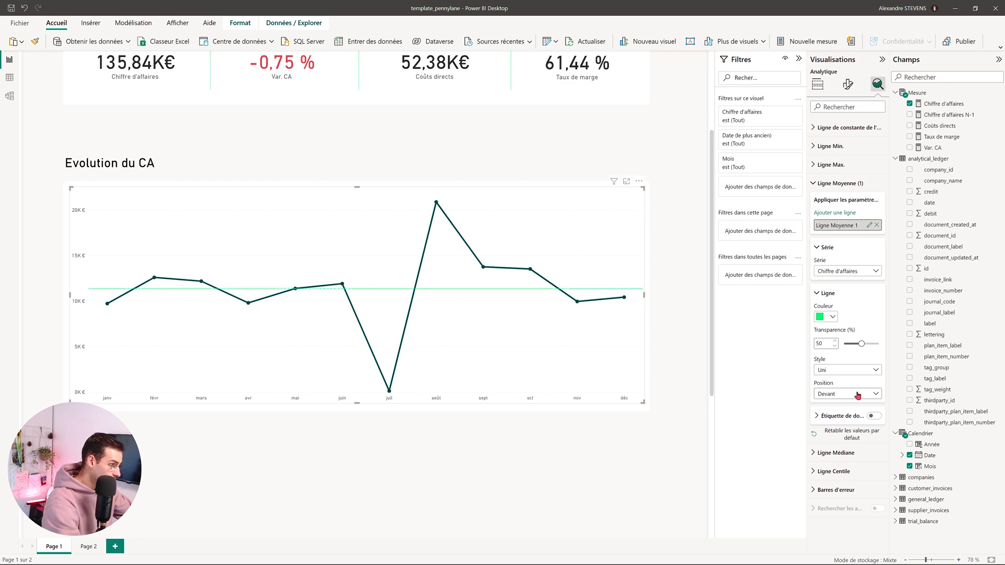
{"action": "left_click", "coordinate": [854, 400]}
{"action": "left_click", "coordinate": [847, 413]}
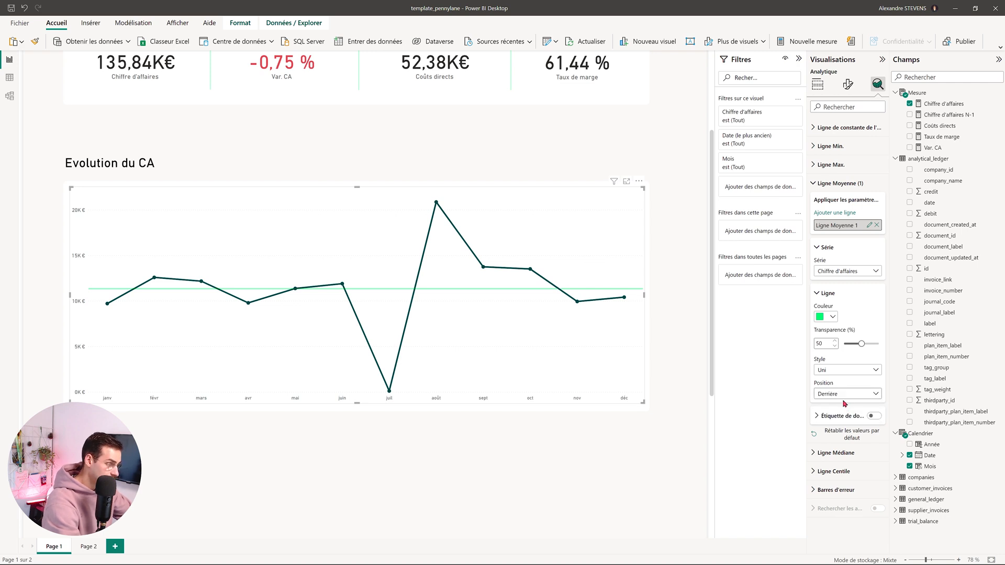
{"action": "left_click", "coordinate": [840, 416]}
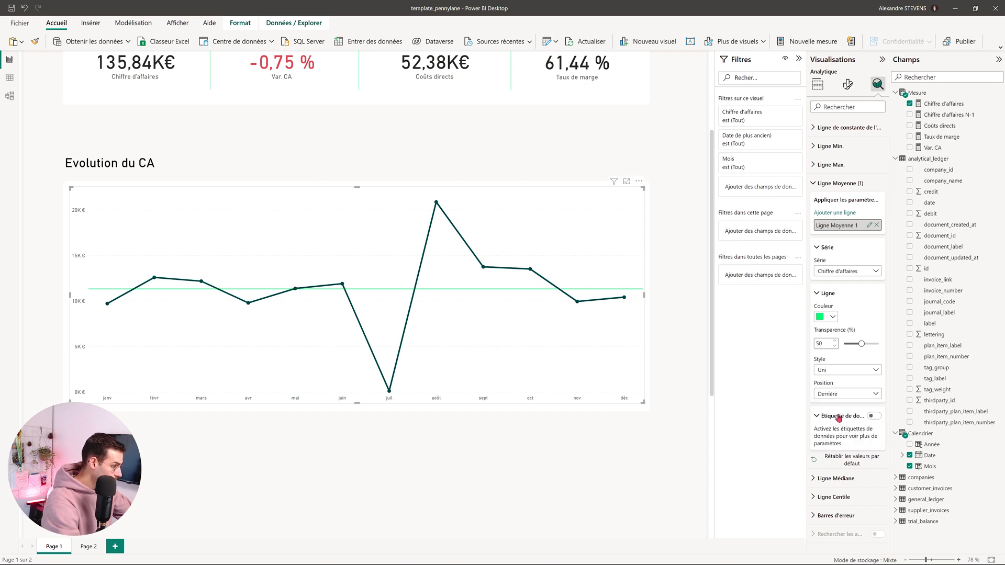
{"action": "left_click", "coordinate": [875, 417]}
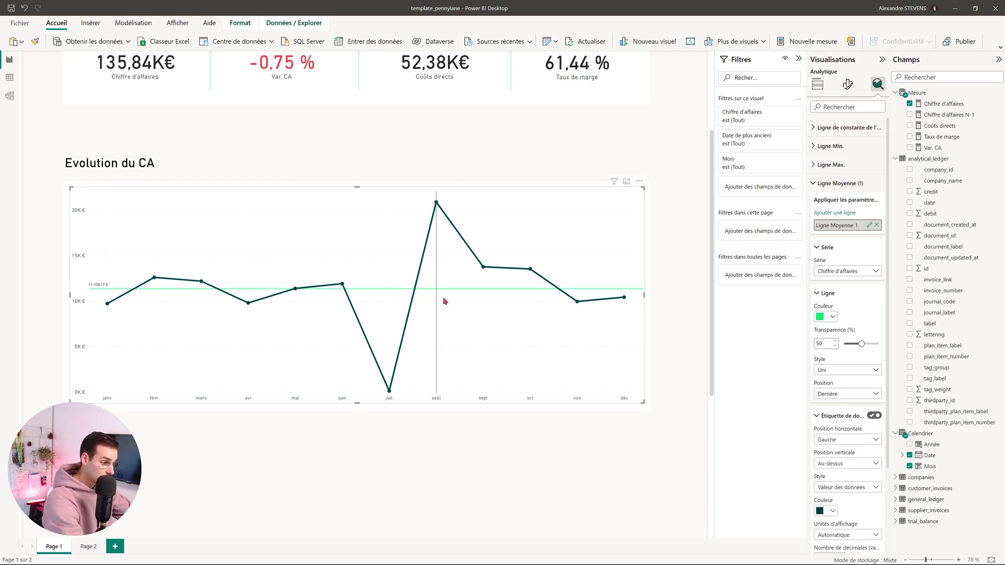
Step: Place the average line's data label at Droite and display its value in Milliers with 0 decimals
{"action": "scroll", "coordinate": [848, 413], "scroll_direction": "down", "scroll_amount": 1}
{"action": "left_click", "coordinate": [845, 375]}
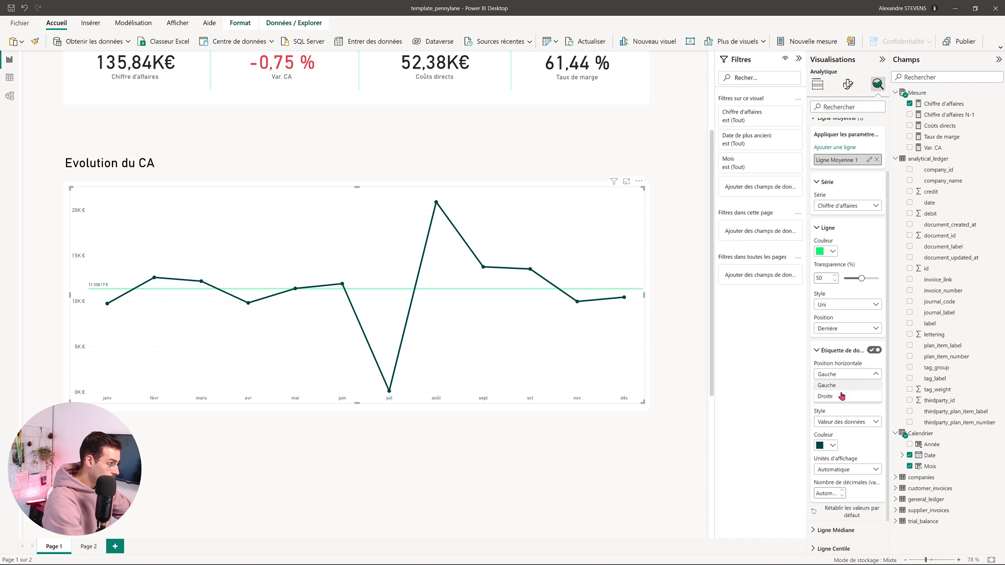
{"action": "left_click", "coordinate": [840, 396]}
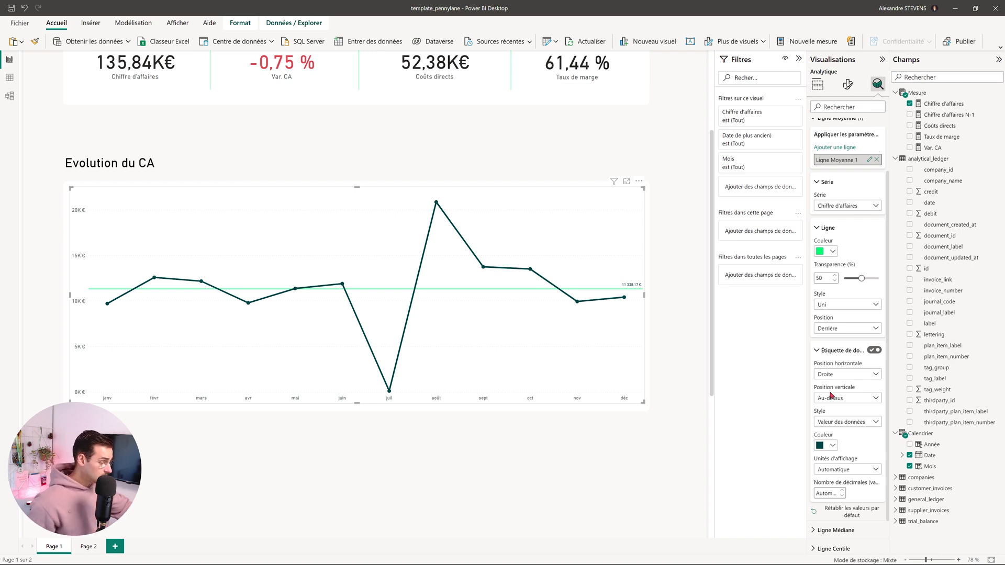
{"action": "scroll", "coordinate": [873, 393], "scroll_direction": "down", "scroll_amount": 1}
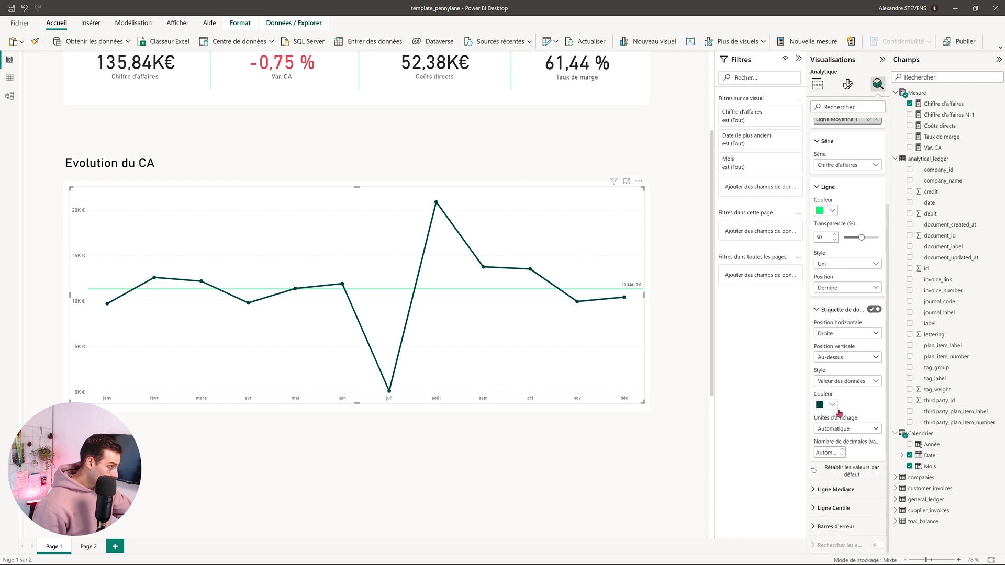
{"action": "left_click", "coordinate": [875, 429]}
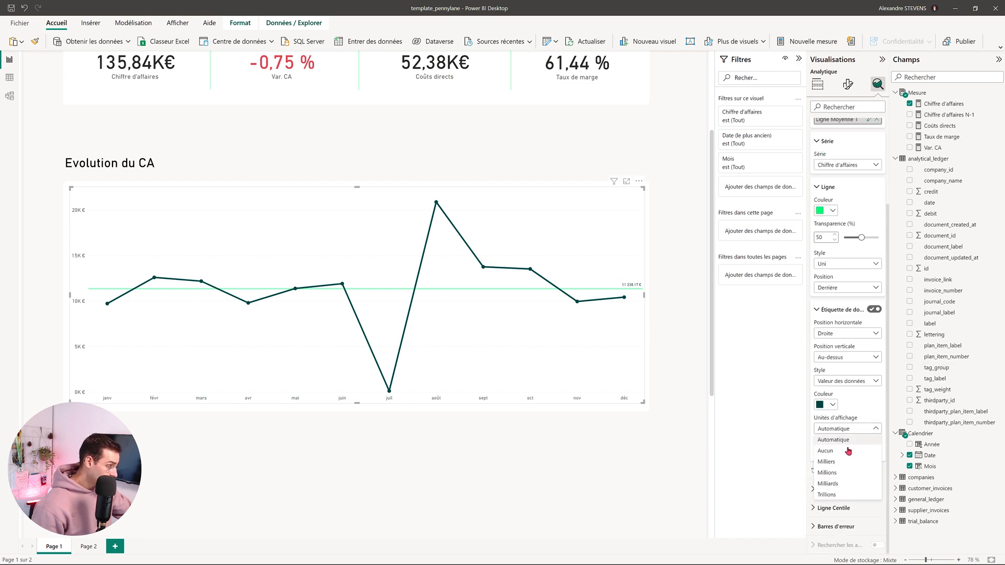
{"action": "left_click", "coordinate": [841, 461]}
{"action": "left_click", "coordinate": [825, 454]}
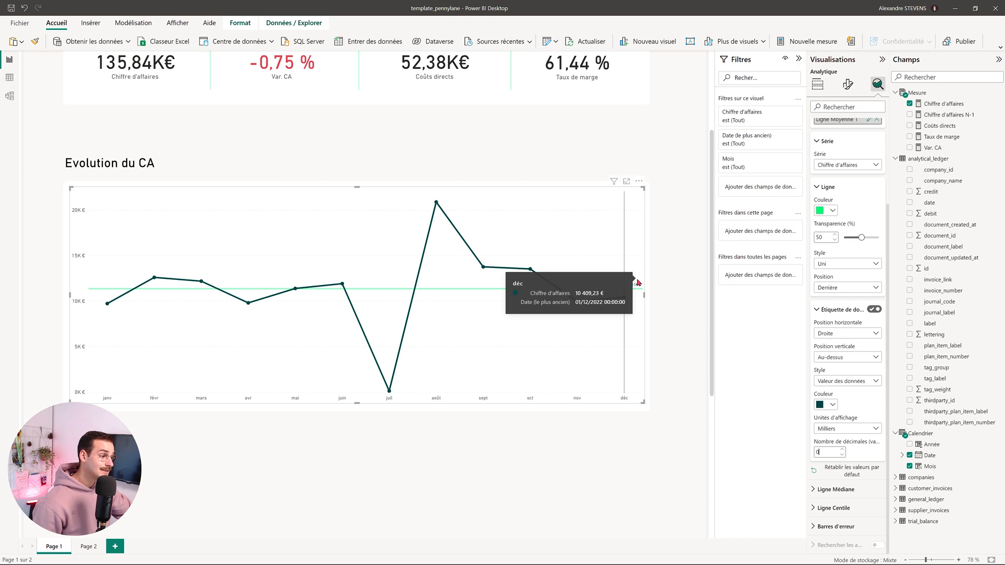
Step: Customize the report theme with general text in DIN at 12 pt, apply it and deselect the line chart
{"action": "left_click", "coordinate": [181, 24]}
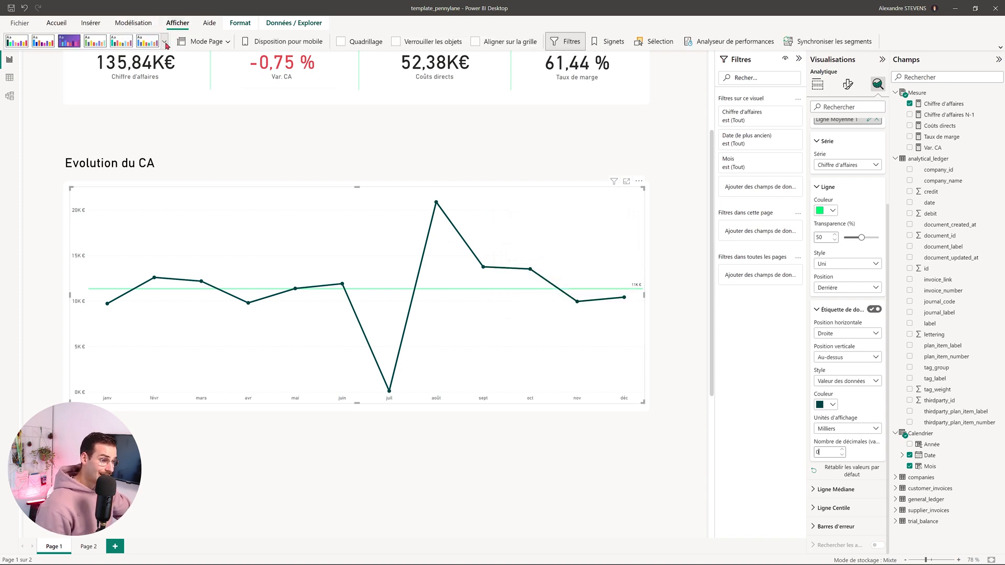
{"action": "left_click", "coordinate": [165, 41]}
{"action": "left_click", "coordinate": [62, 281]}
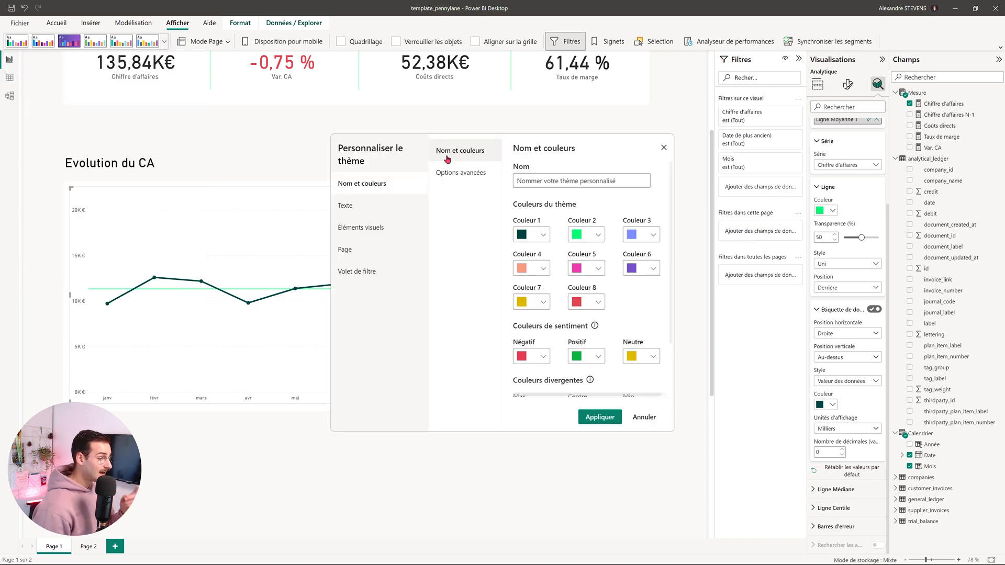
{"action": "left_click", "coordinate": [390, 205]}
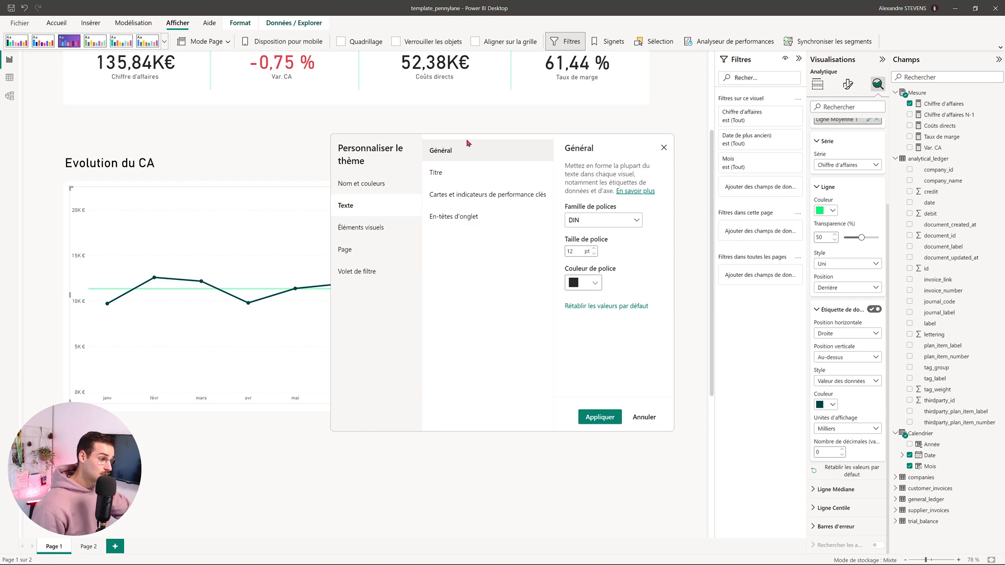
{"action": "left_click", "coordinate": [600, 418]}
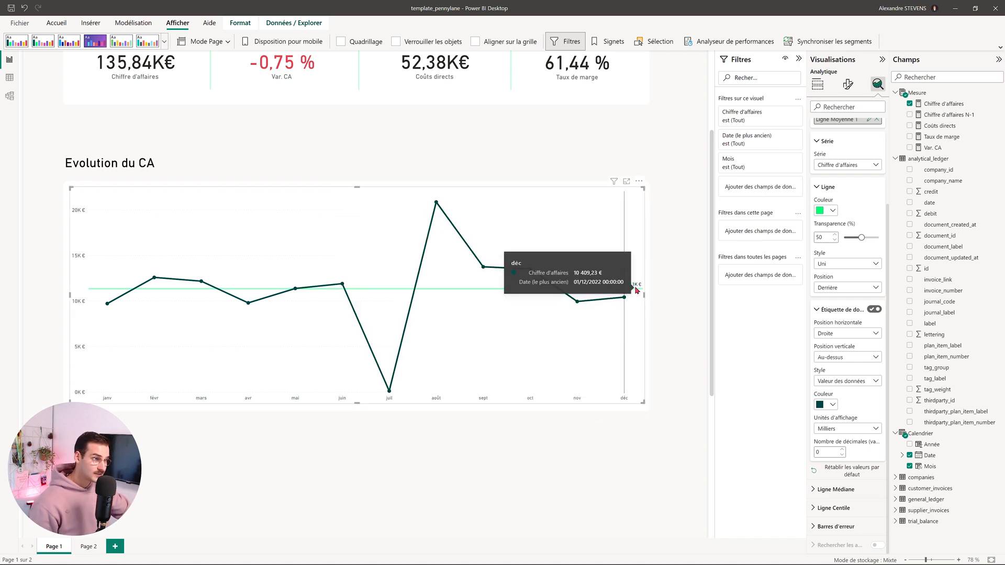
{"action": "left_click", "coordinate": [691, 310]}
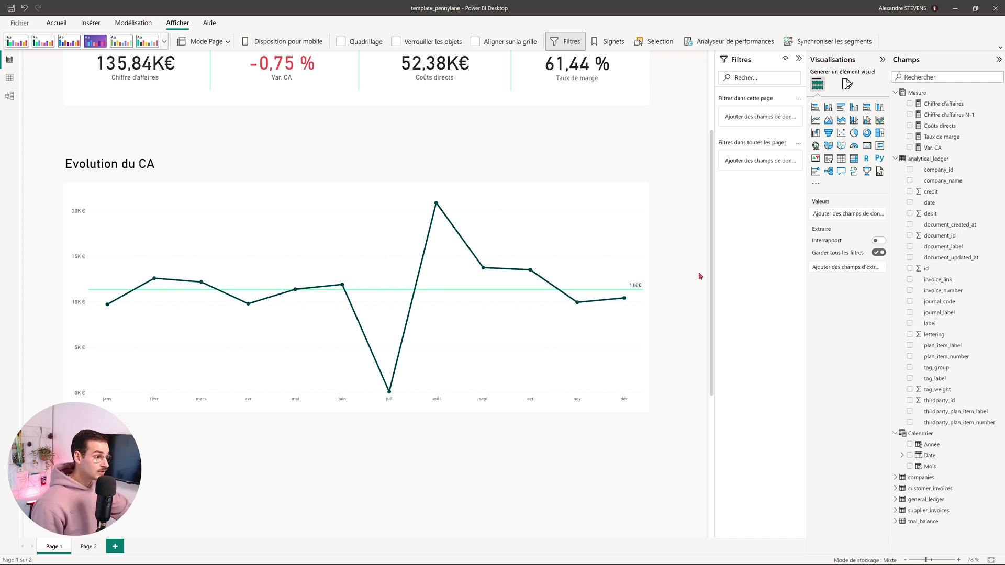
{"action": "scroll", "coordinate": [684, 276], "scroll_direction": "up", "scroll_amount": 2}
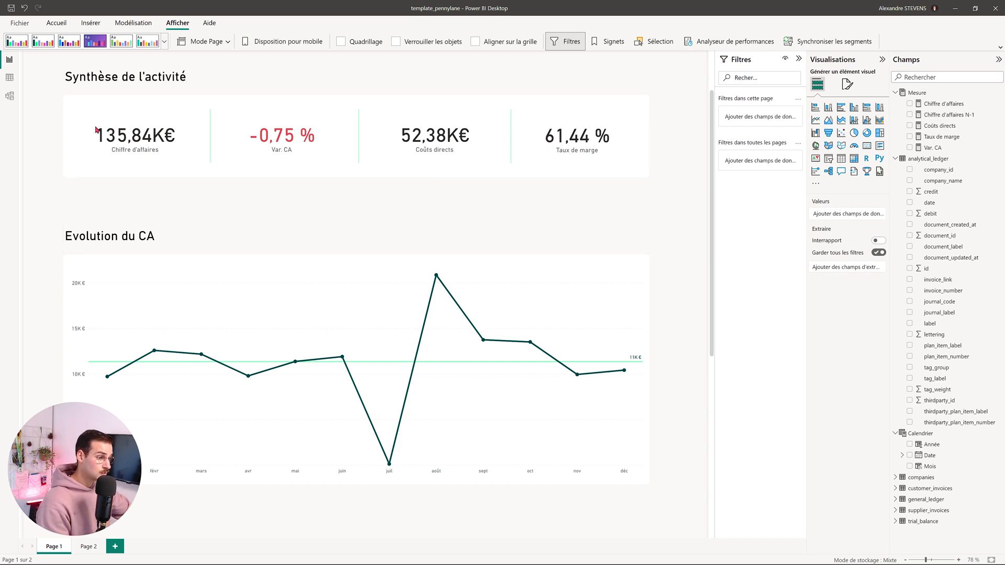
Step: Look at the storage mode choices in the customer_invoices table's advanced options in the data model
{"action": "left_click", "coordinate": [9, 104]}
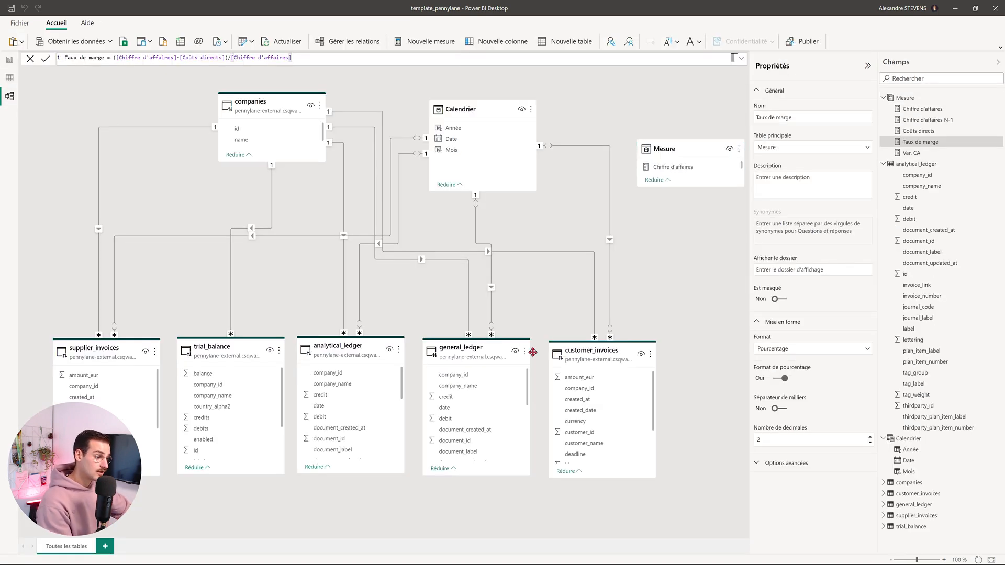
{"action": "right_click", "coordinate": [593, 355]}
{"action": "left_click", "coordinate": [578, 350]}
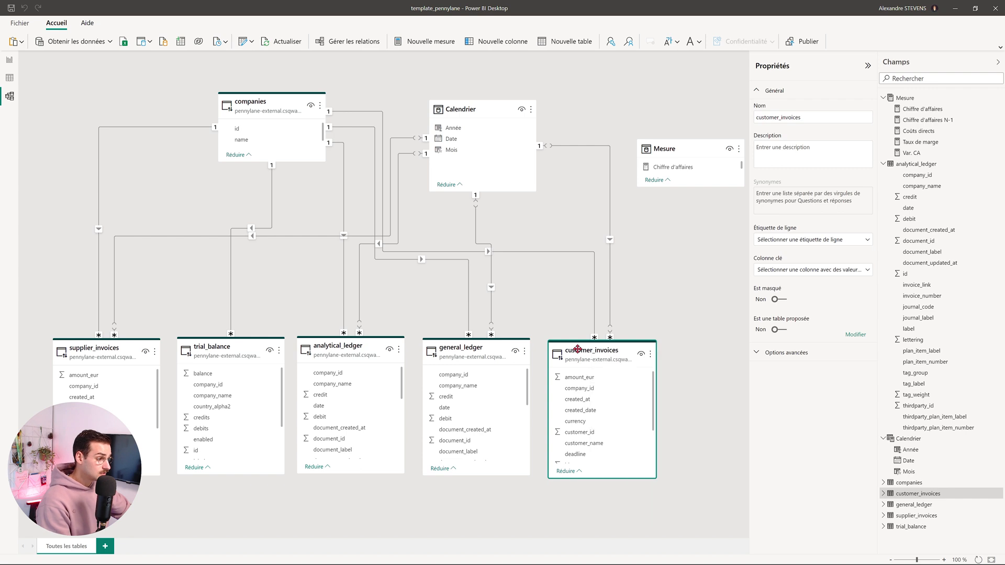
{"action": "left_click", "coordinate": [787, 355]}
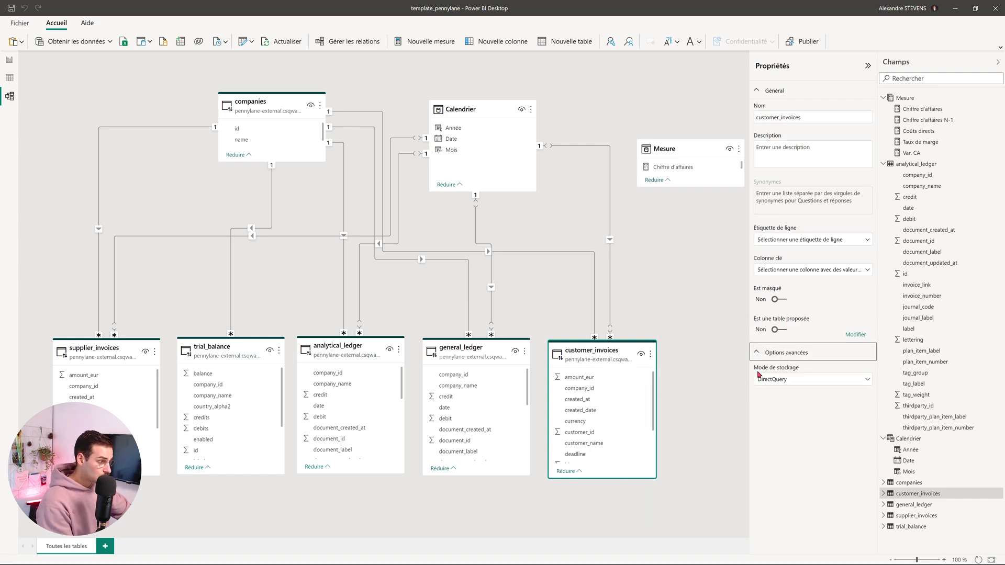
{"action": "left_click", "coordinate": [853, 382]}
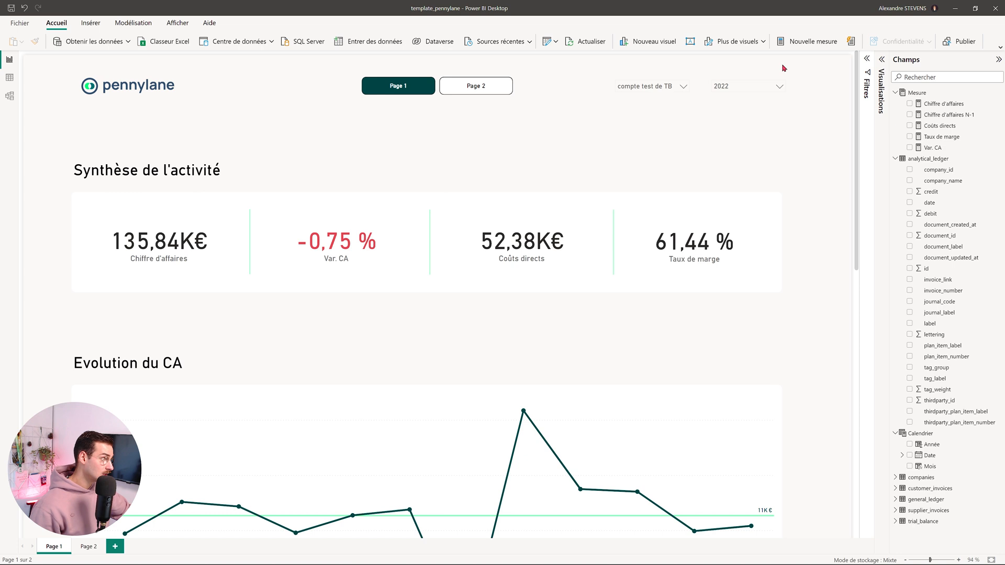
Step: Save the report and publish it to the Environnement - Test workspace
{"action": "left_click", "coordinate": [959, 45]}
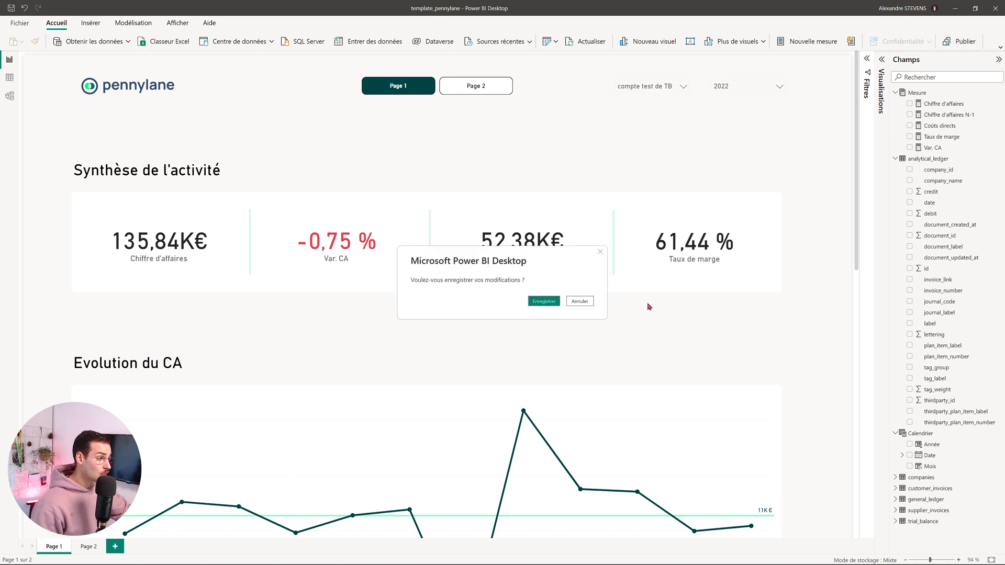
{"action": "left_click", "coordinate": [550, 302]}
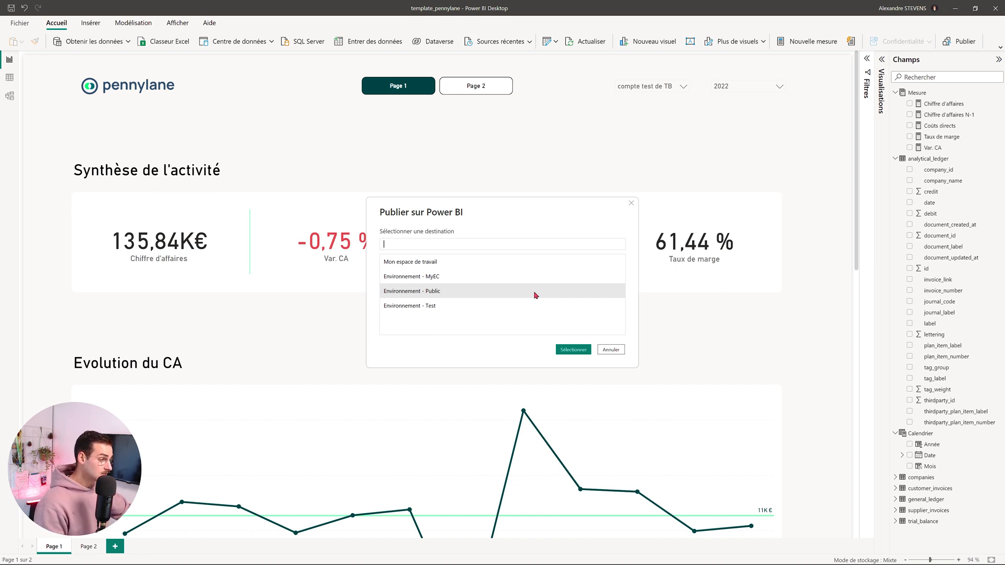
{"action": "left_click", "coordinate": [444, 296]}
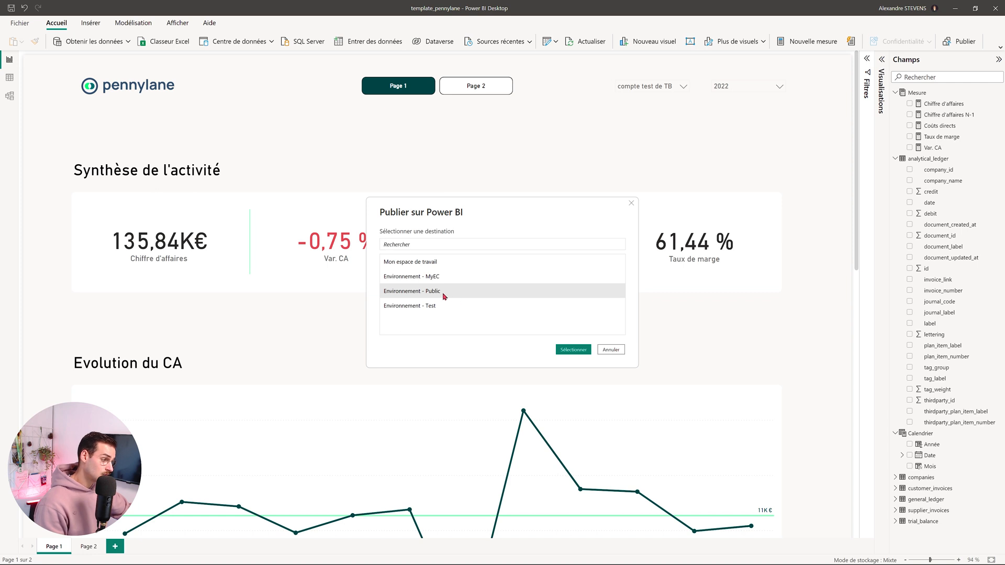
{"action": "left_click", "coordinate": [433, 307]}
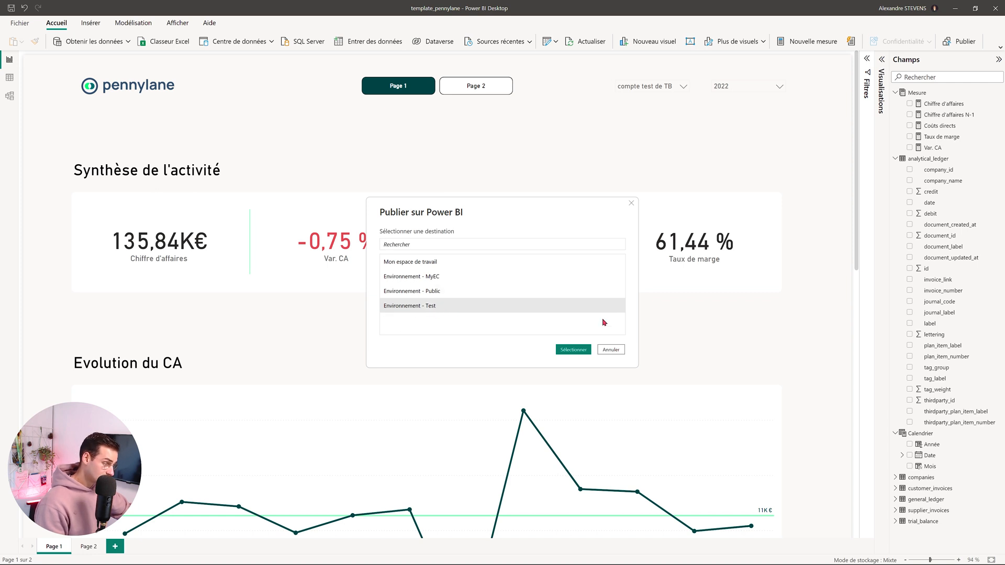
{"action": "left_click", "coordinate": [572, 350]}
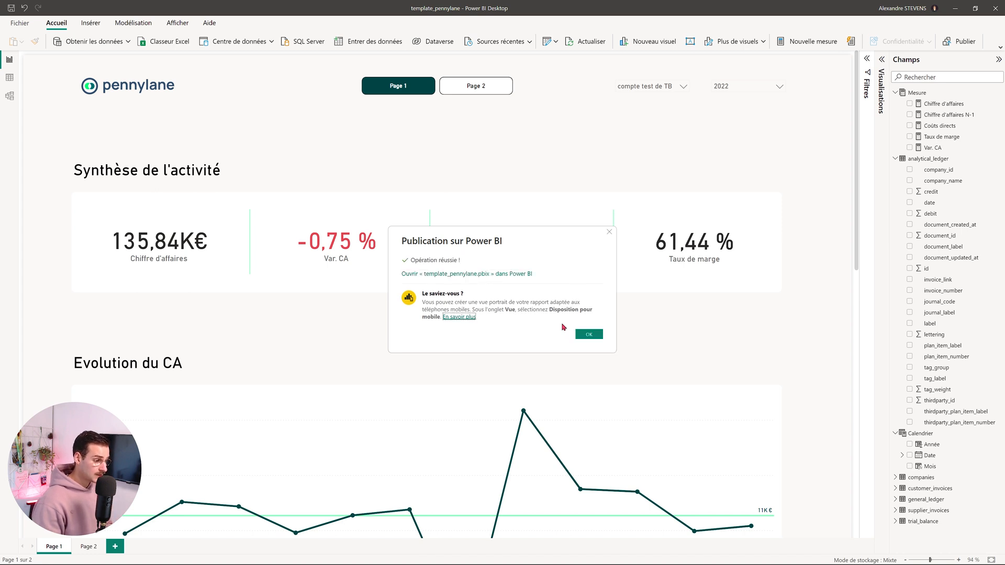
Step: Open the published template_pennylane report in the Power BI service and check its company and year filters
{"action": "left_click", "coordinate": [467, 274]}
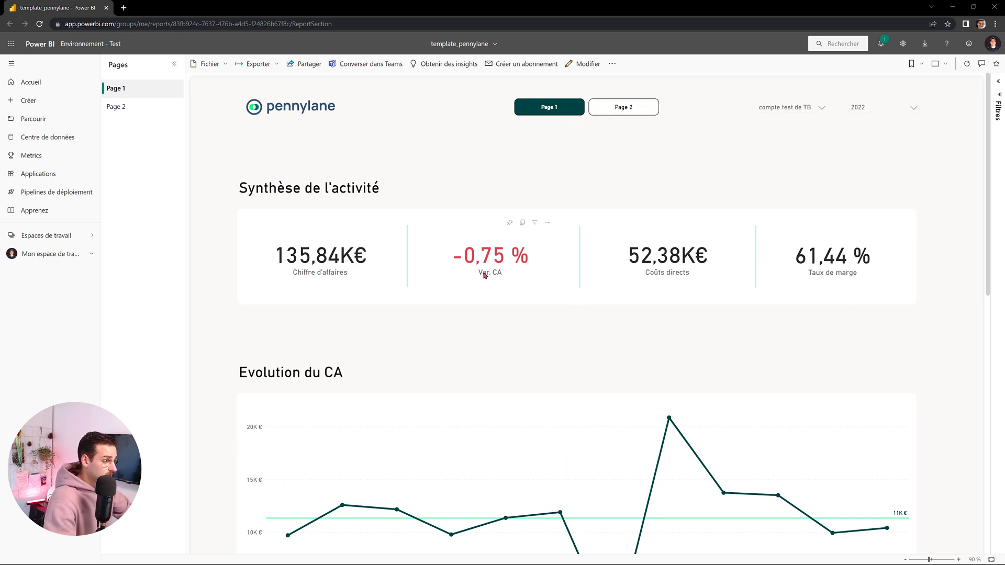
{"action": "left_click", "coordinate": [803, 109]}
{"action": "left_click", "coordinate": [889, 110]}
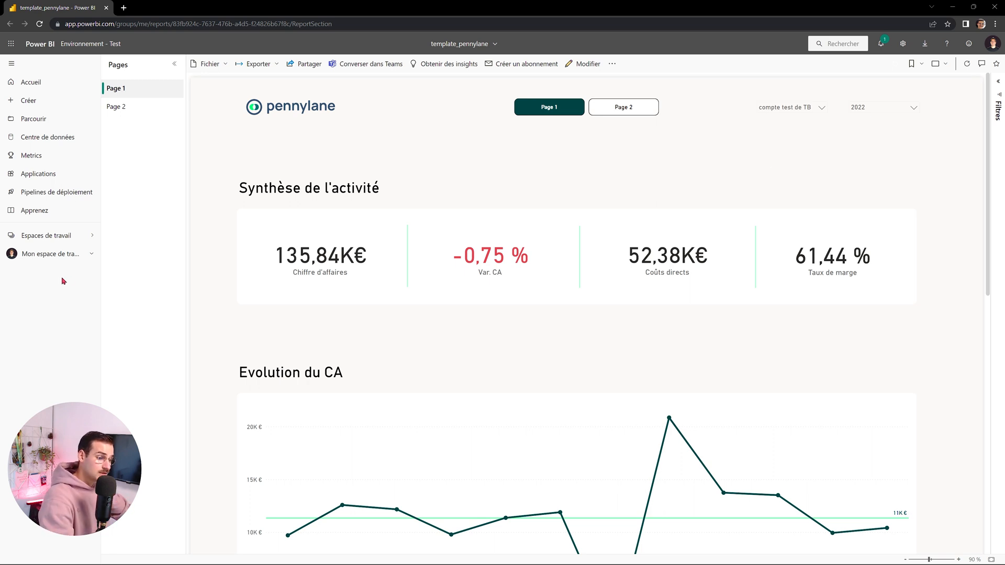
Step: Go to the Environnement - Test workspace and refresh the template_pennylane dataset
{"action": "left_click", "coordinate": [52, 239]}
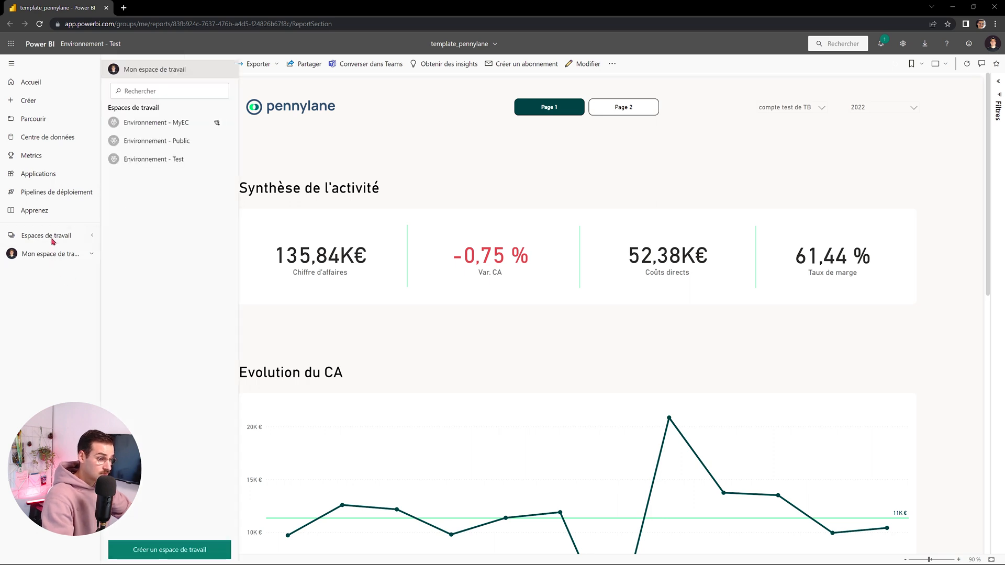
{"action": "left_click", "coordinate": [161, 159]}
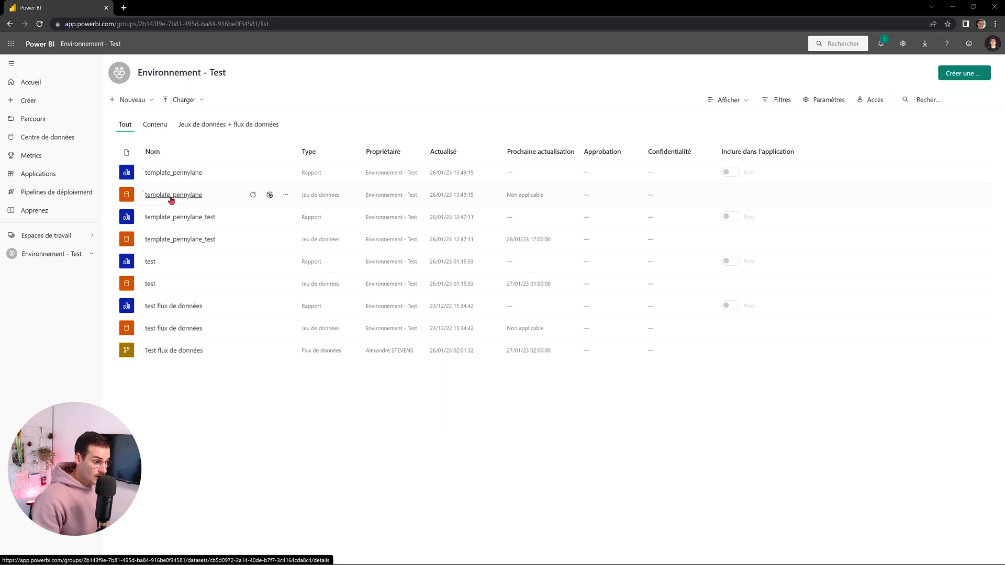
{"action": "left_click", "coordinate": [253, 195]}
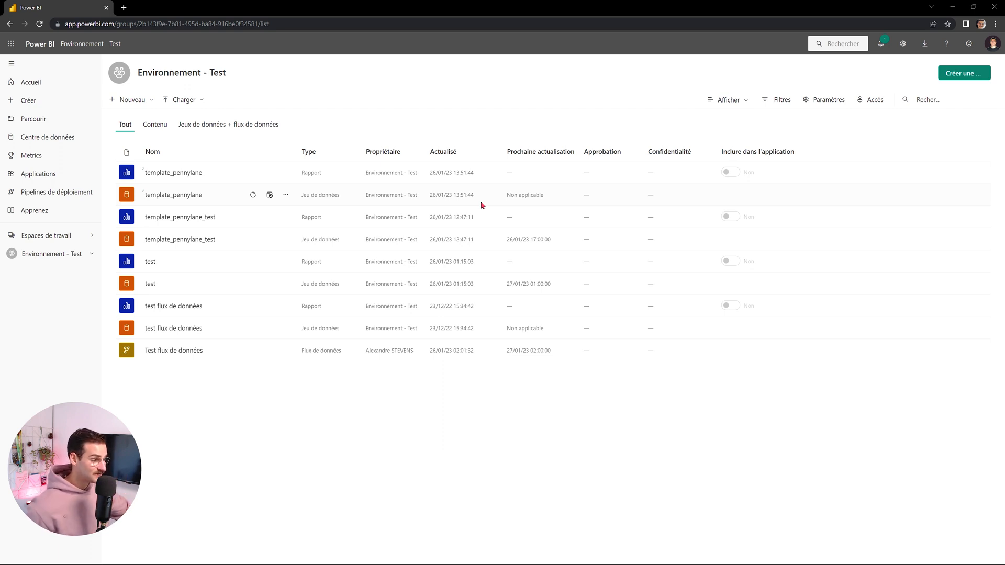
Step: Open the template_pennylane dataset's settings and view the AmazonRedshift credentials form without entering anything
{"action": "left_click", "coordinate": [286, 195]}
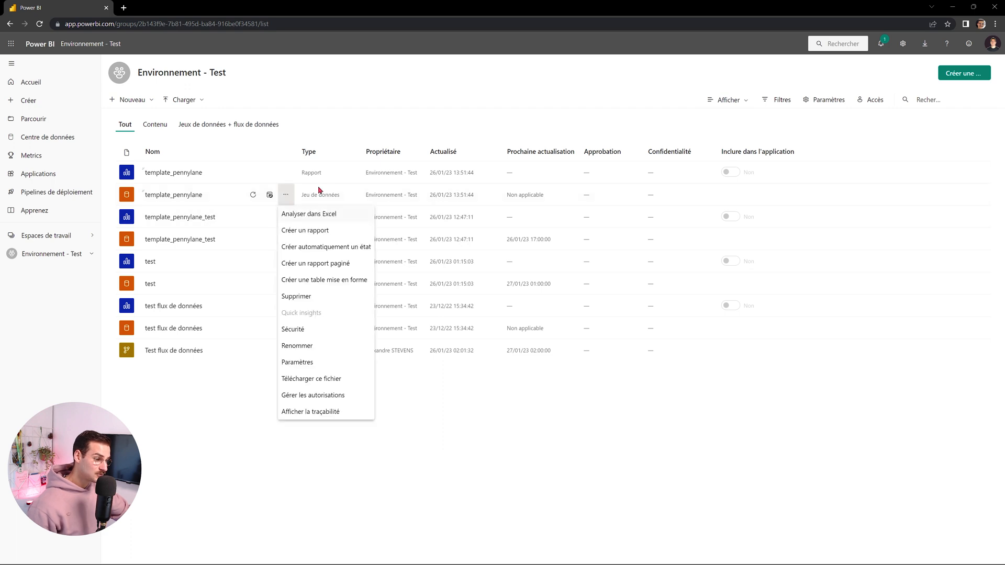
{"action": "left_click", "coordinate": [309, 363]}
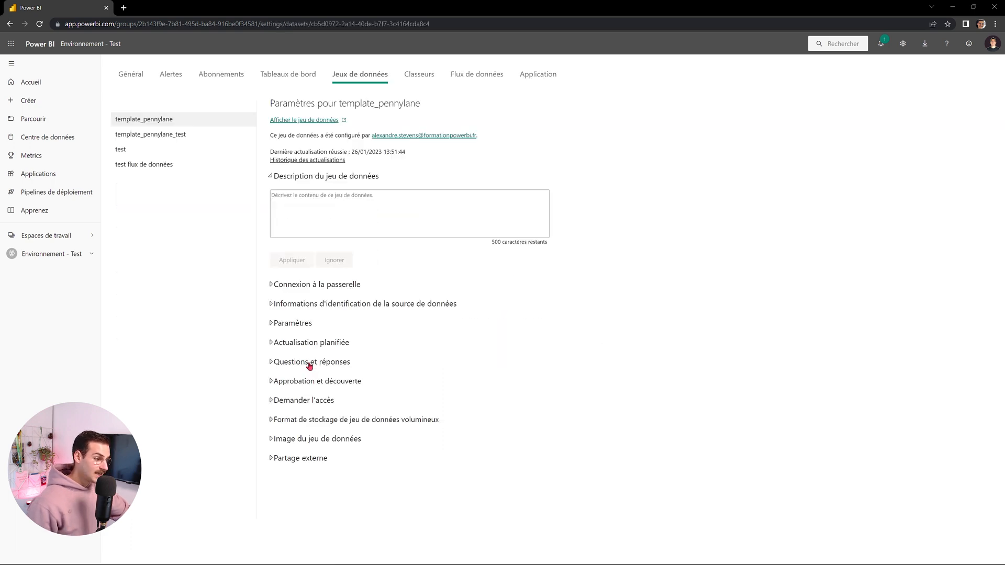
{"action": "left_click", "coordinate": [300, 305]}
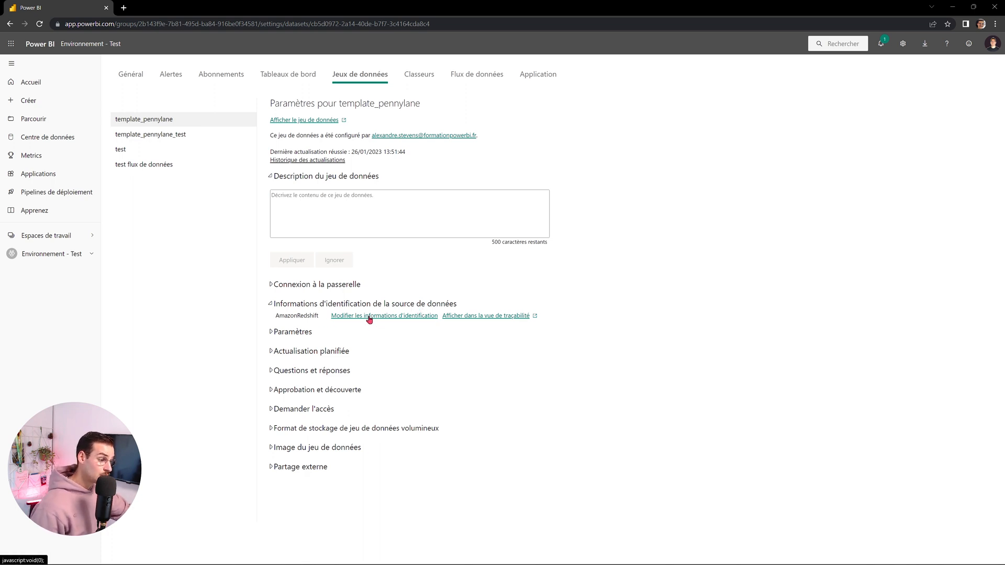
{"action": "left_click", "coordinate": [369, 318]}
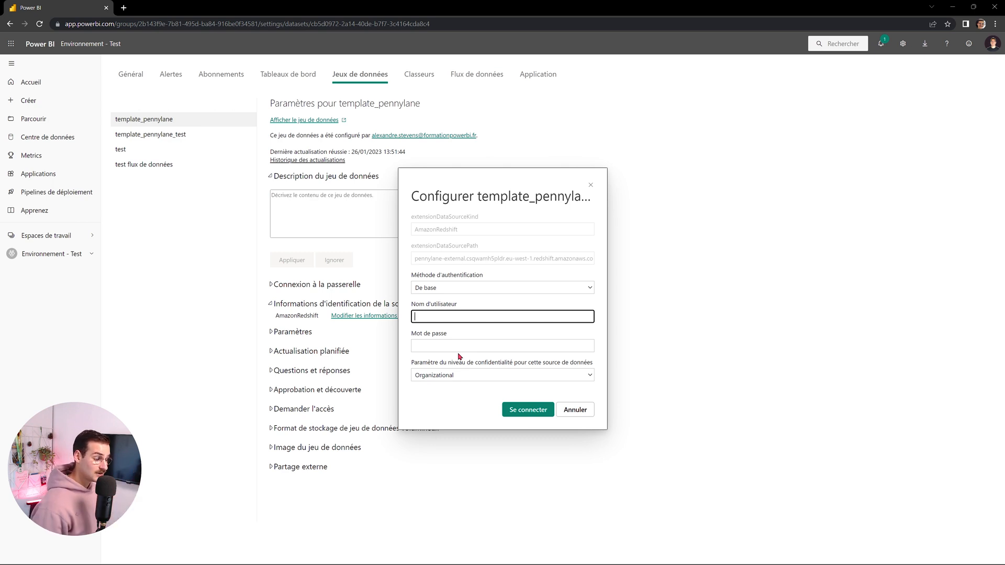
{"action": "left_click", "coordinate": [575, 409]}
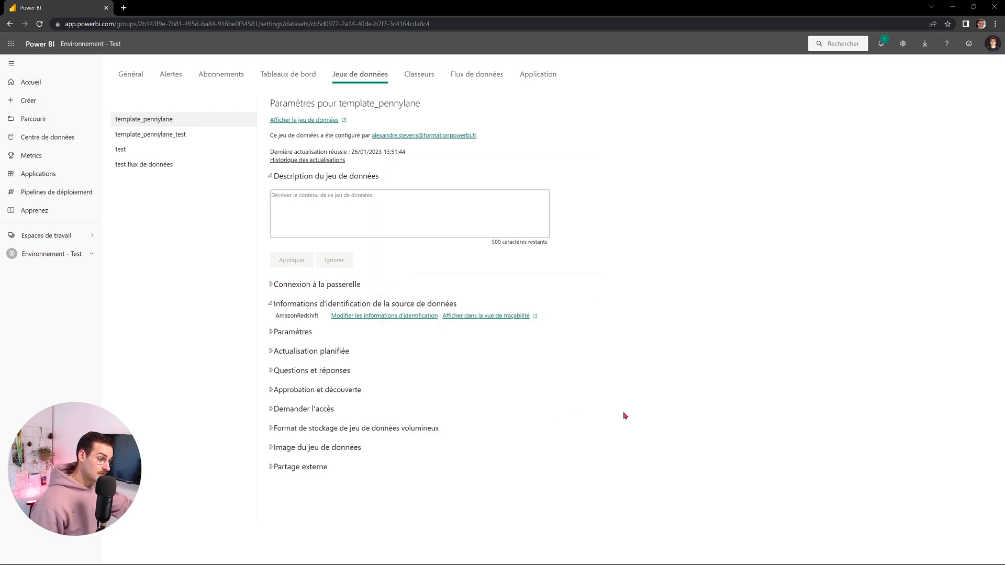
Step: Turn on the template_pennylane dataset's scheduled refresh and add a refresh time of 9:00 AM
{"action": "left_click", "coordinate": [326, 354]}
{"action": "scroll", "coordinate": [225, 327], "scroll_direction": "down", "scroll_amount": 1}
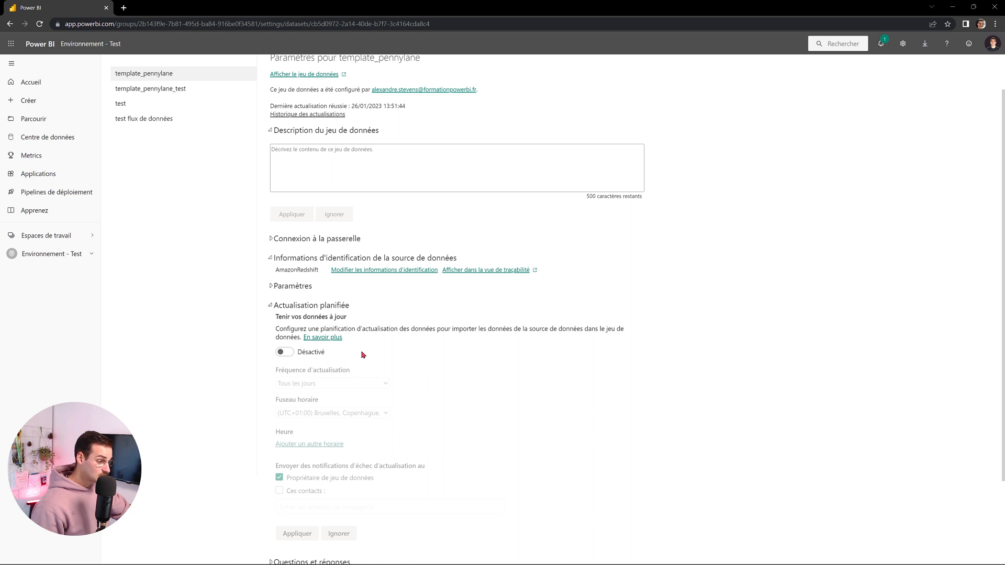
{"action": "left_click", "coordinate": [287, 355]}
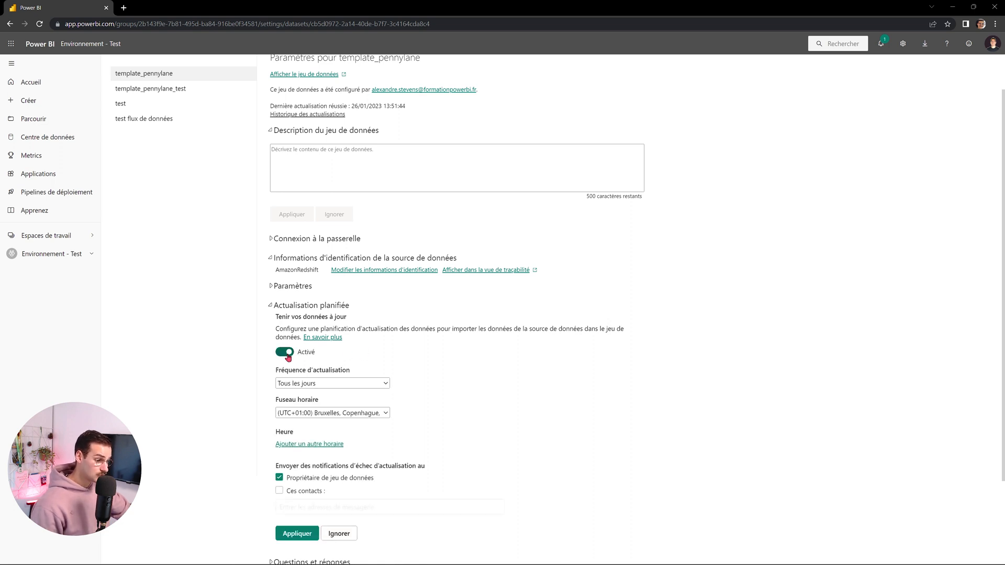
{"action": "scroll", "coordinate": [367, 348], "scroll_direction": "down", "scroll_amount": 2}
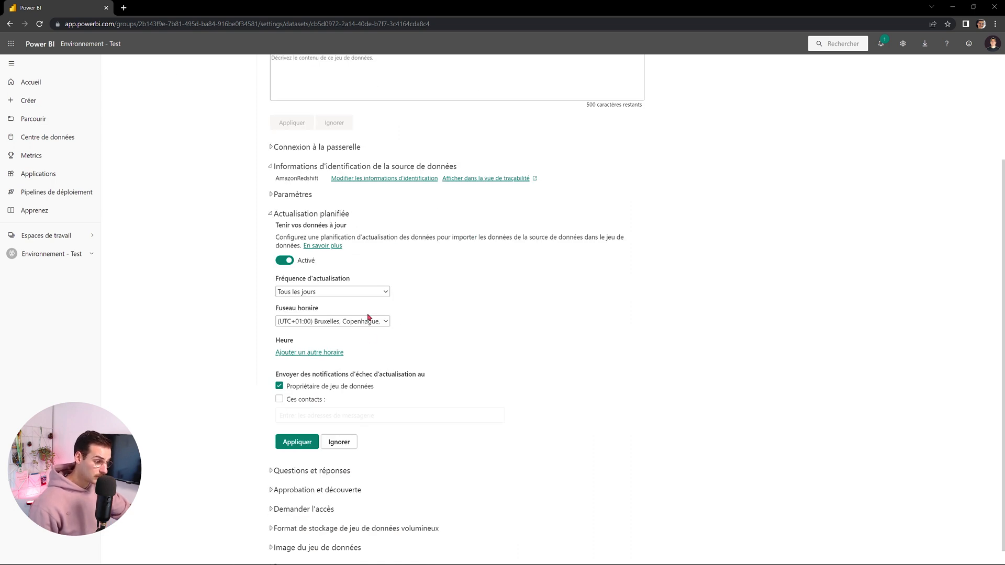
{"action": "left_click", "coordinate": [317, 354]}
{"action": "left_click", "coordinate": [296, 356]}
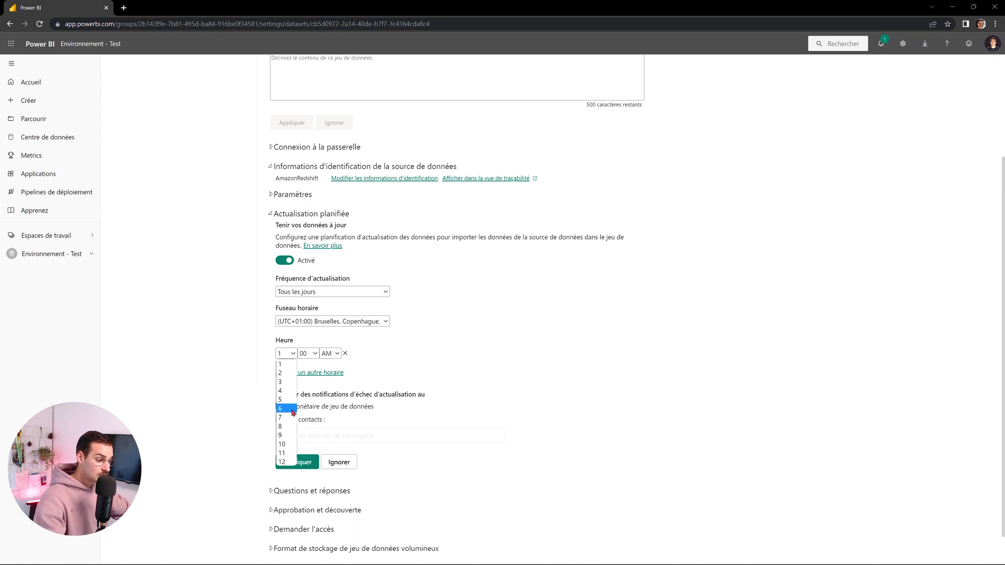
{"action": "left_click", "coordinate": [285, 434]}
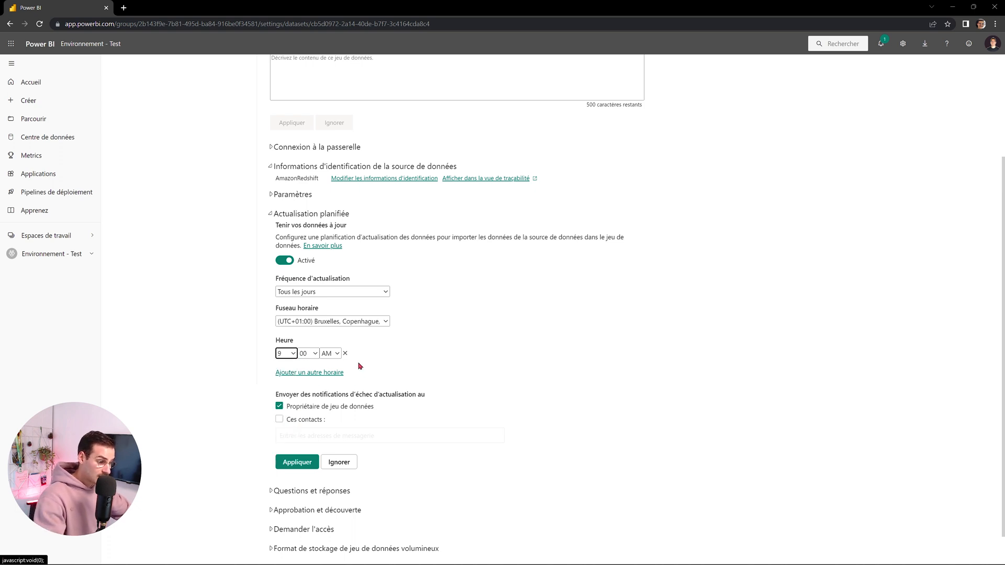
Step: Add a second scheduled refresh time of 5:30 PM and apply the refresh schedule
{"action": "left_click", "coordinate": [319, 373]}
{"action": "left_click", "coordinate": [292, 375]}
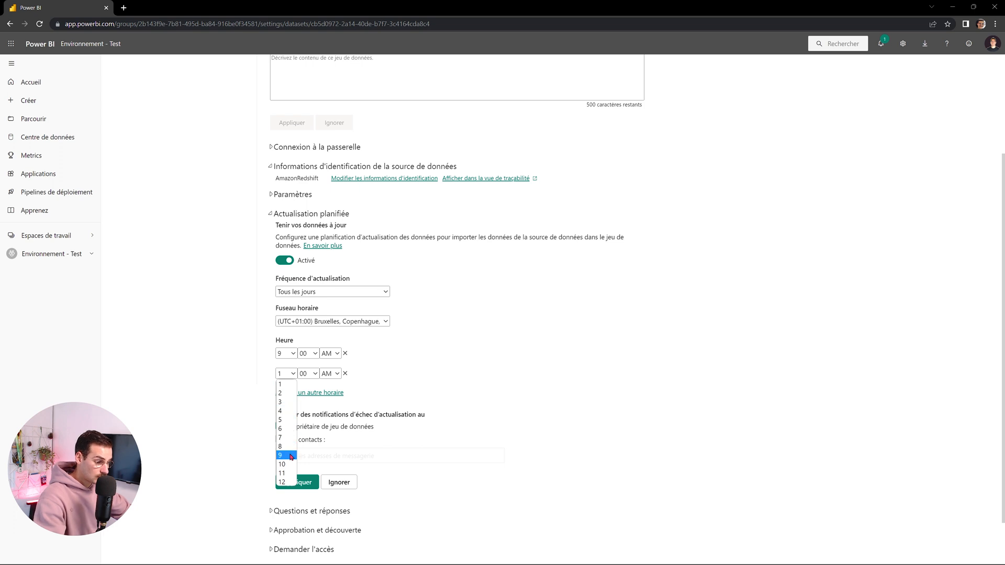
{"action": "left_click", "coordinate": [283, 422]}
{"action": "left_click", "coordinate": [309, 374]}
{"action": "left_click", "coordinate": [310, 394]}
{"action": "left_click", "coordinate": [335, 374]}
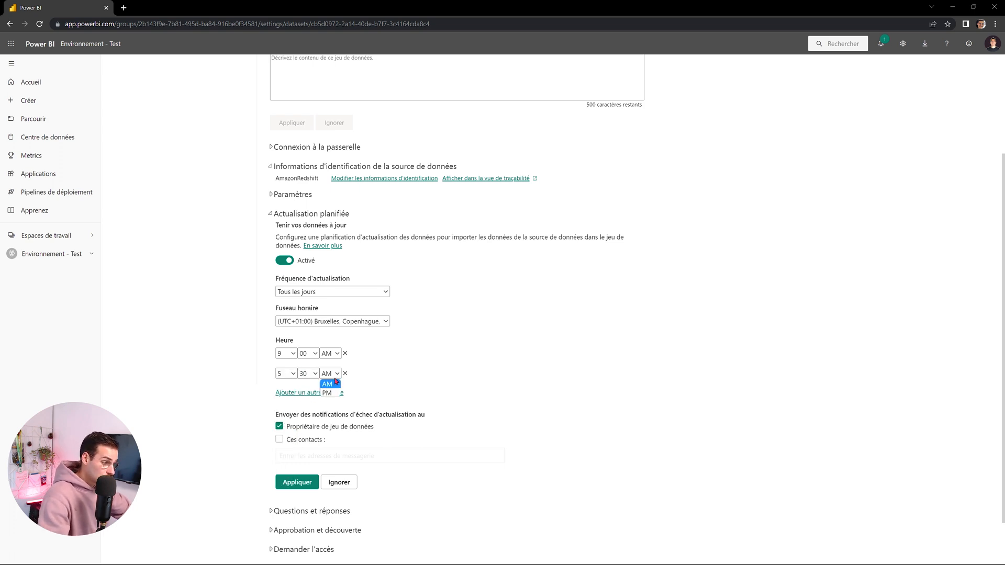
{"action": "left_click", "coordinate": [329, 394]}
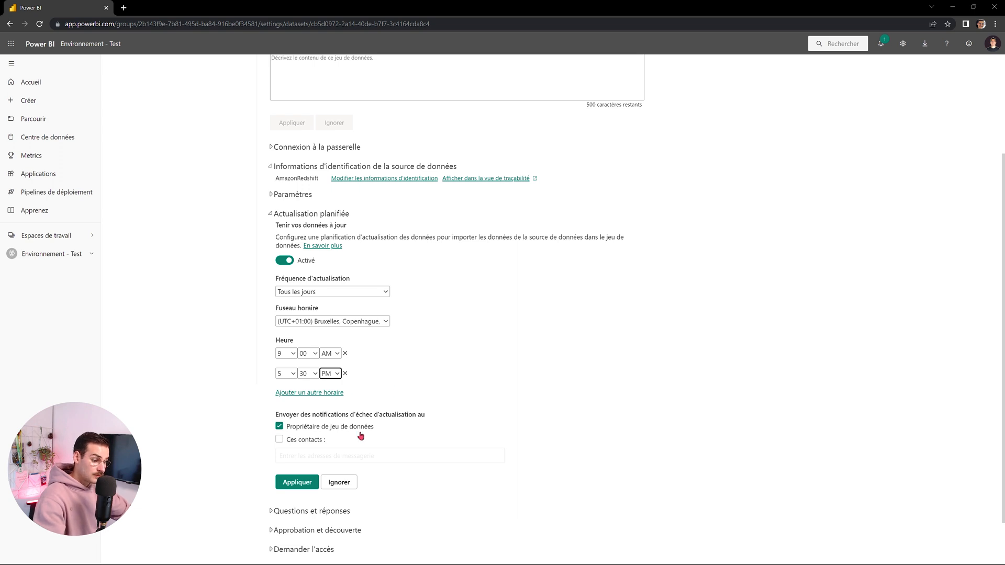
{"action": "left_click", "coordinate": [295, 483]}
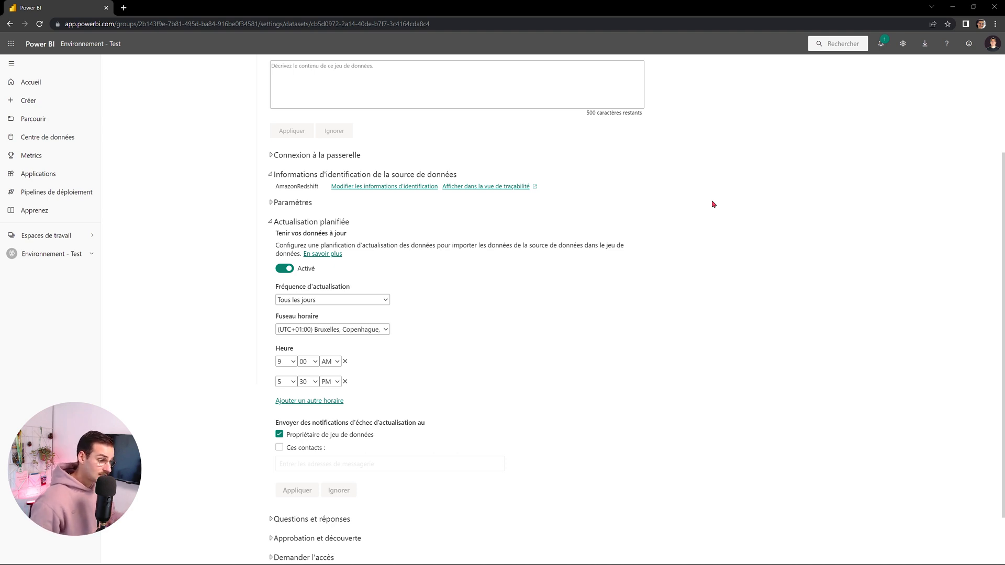
Step: Return to the Environnement - Test workspace and view the list of available workspaces
{"action": "scroll", "coordinate": [441, 323], "scroll_direction": "up", "scroll_amount": 3}
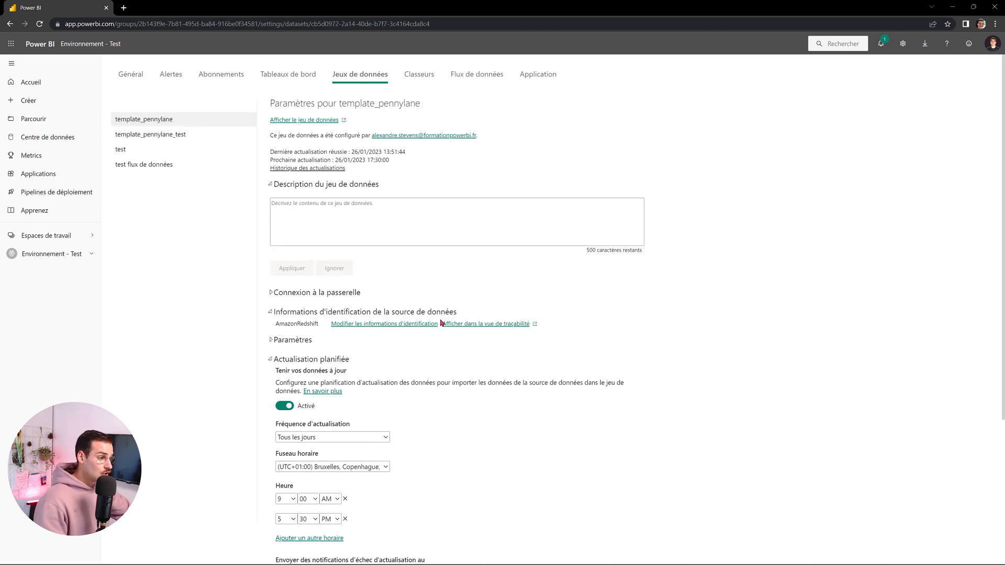
{"action": "left_click", "coordinate": [59, 254]}
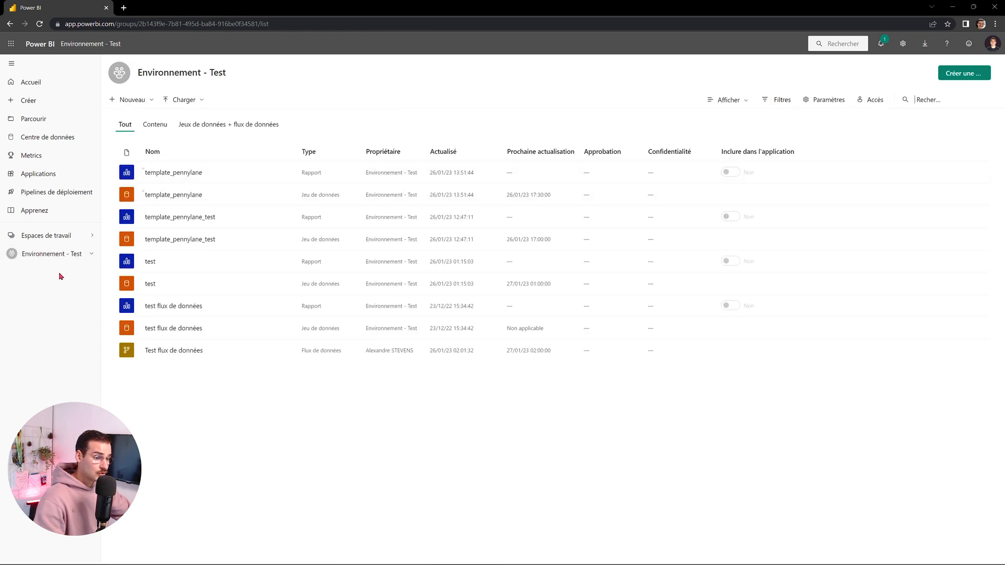
{"action": "left_click", "coordinate": [61, 237]}
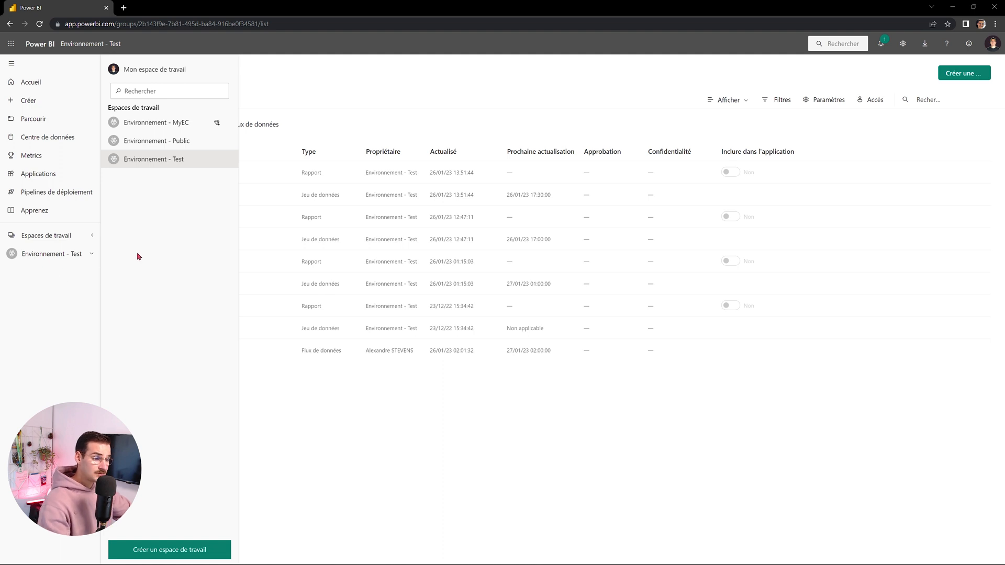
{"action": "left_click", "coordinate": [53, 240]}
Step: View the contents of the Environnement - Public workspace and go back to Environnement - Test
{"action": "left_click", "coordinate": [52, 240]}
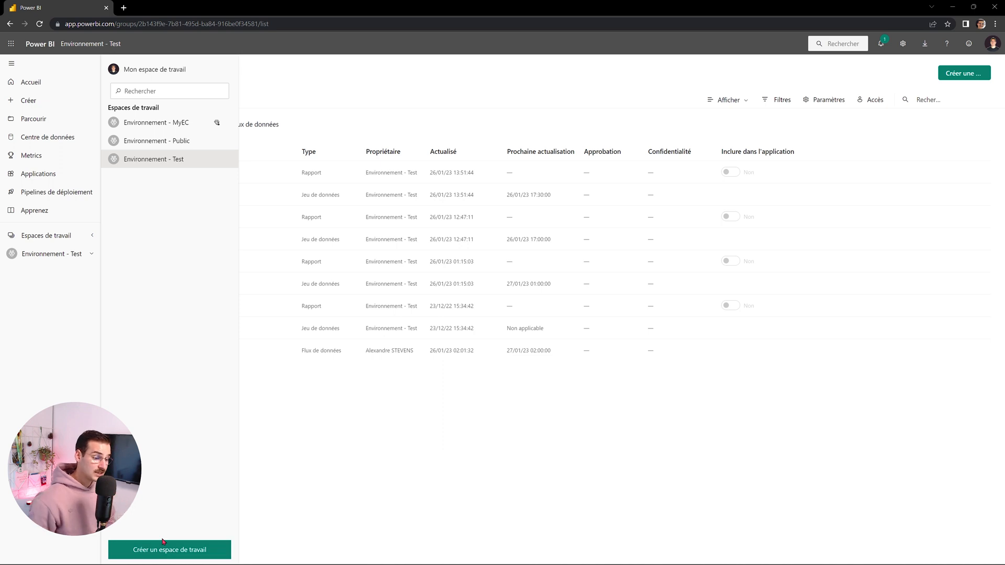
{"action": "left_click", "coordinate": [180, 142]}
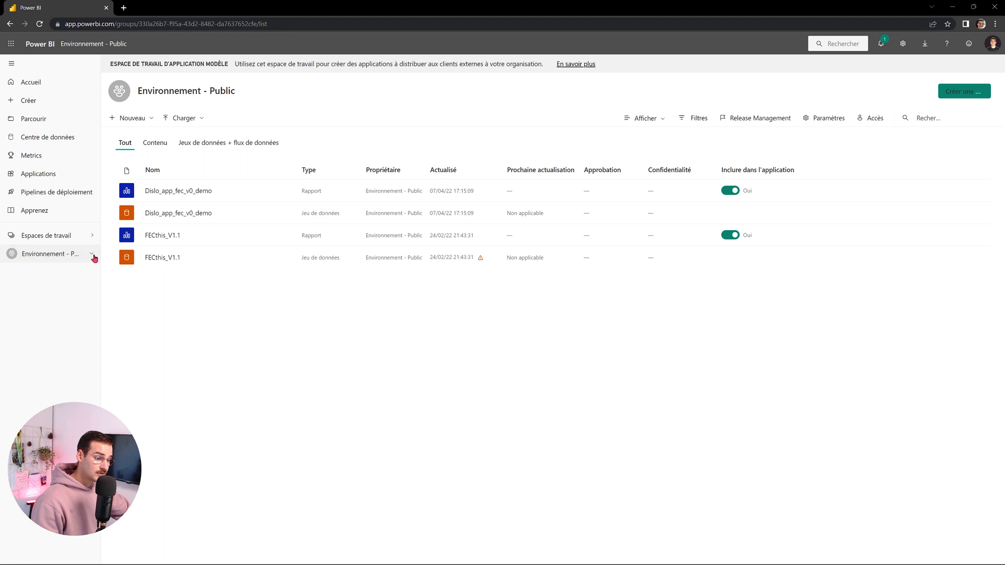
{"action": "left_click", "coordinate": [59, 240]}
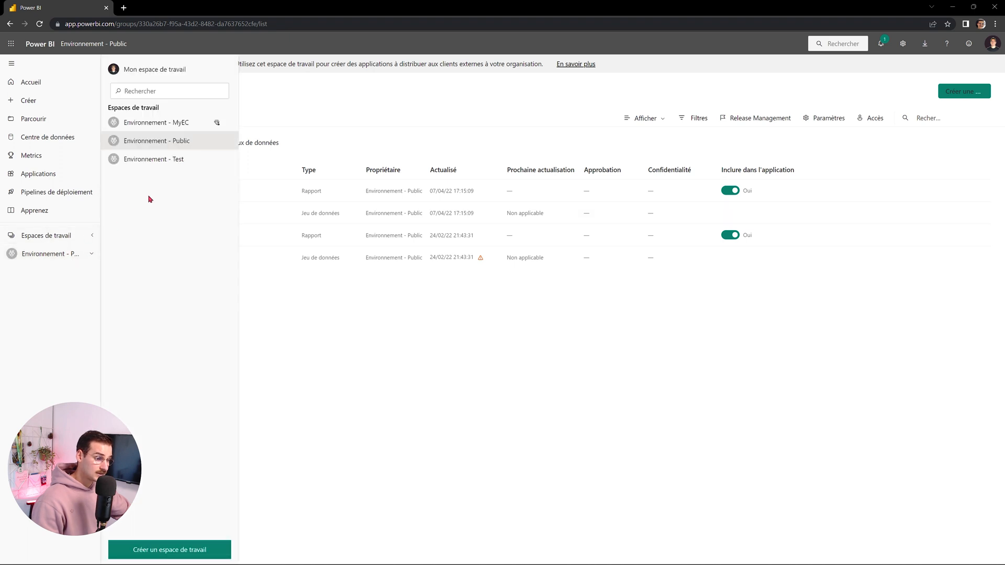
{"action": "left_click", "coordinate": [166, 162]}
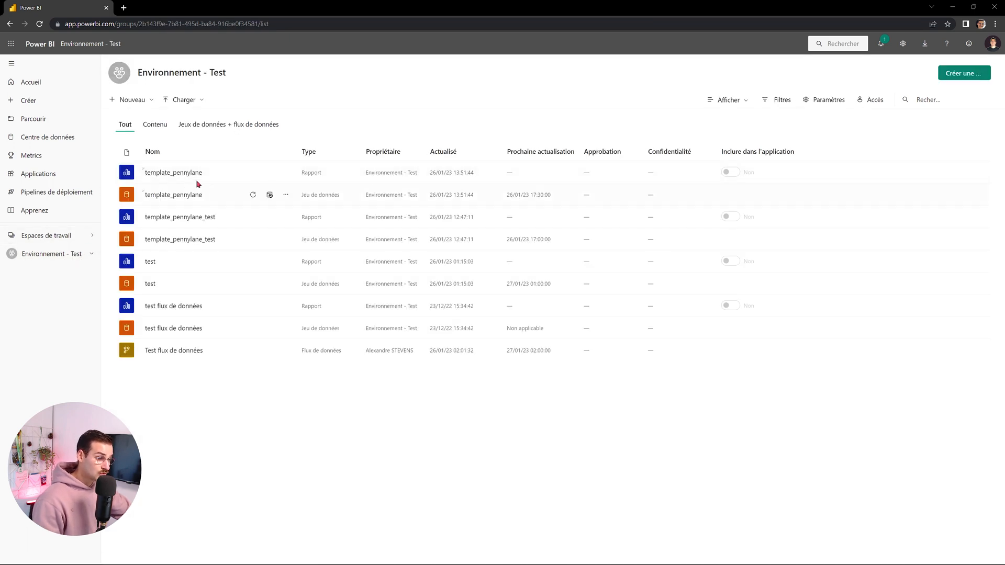
Step: Open the template_pennylane report and start sharing its link, ready to enter a recipient
{"action": "left_click", "coordinate": [165, 173]}
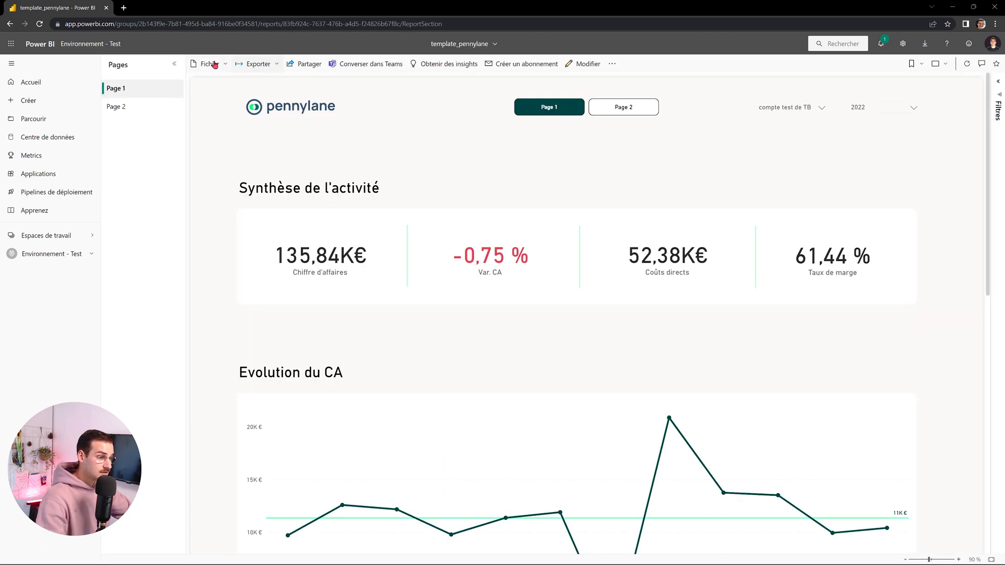
{"action": "left_click", "coordinate": [306, 68]}
{"action": "left_click", "coordinate": [507, 288]}
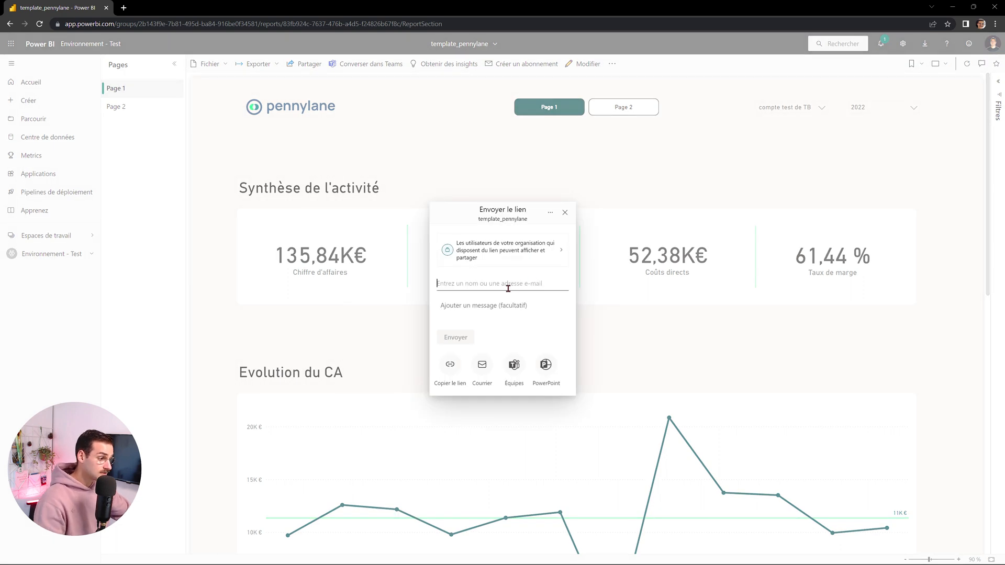